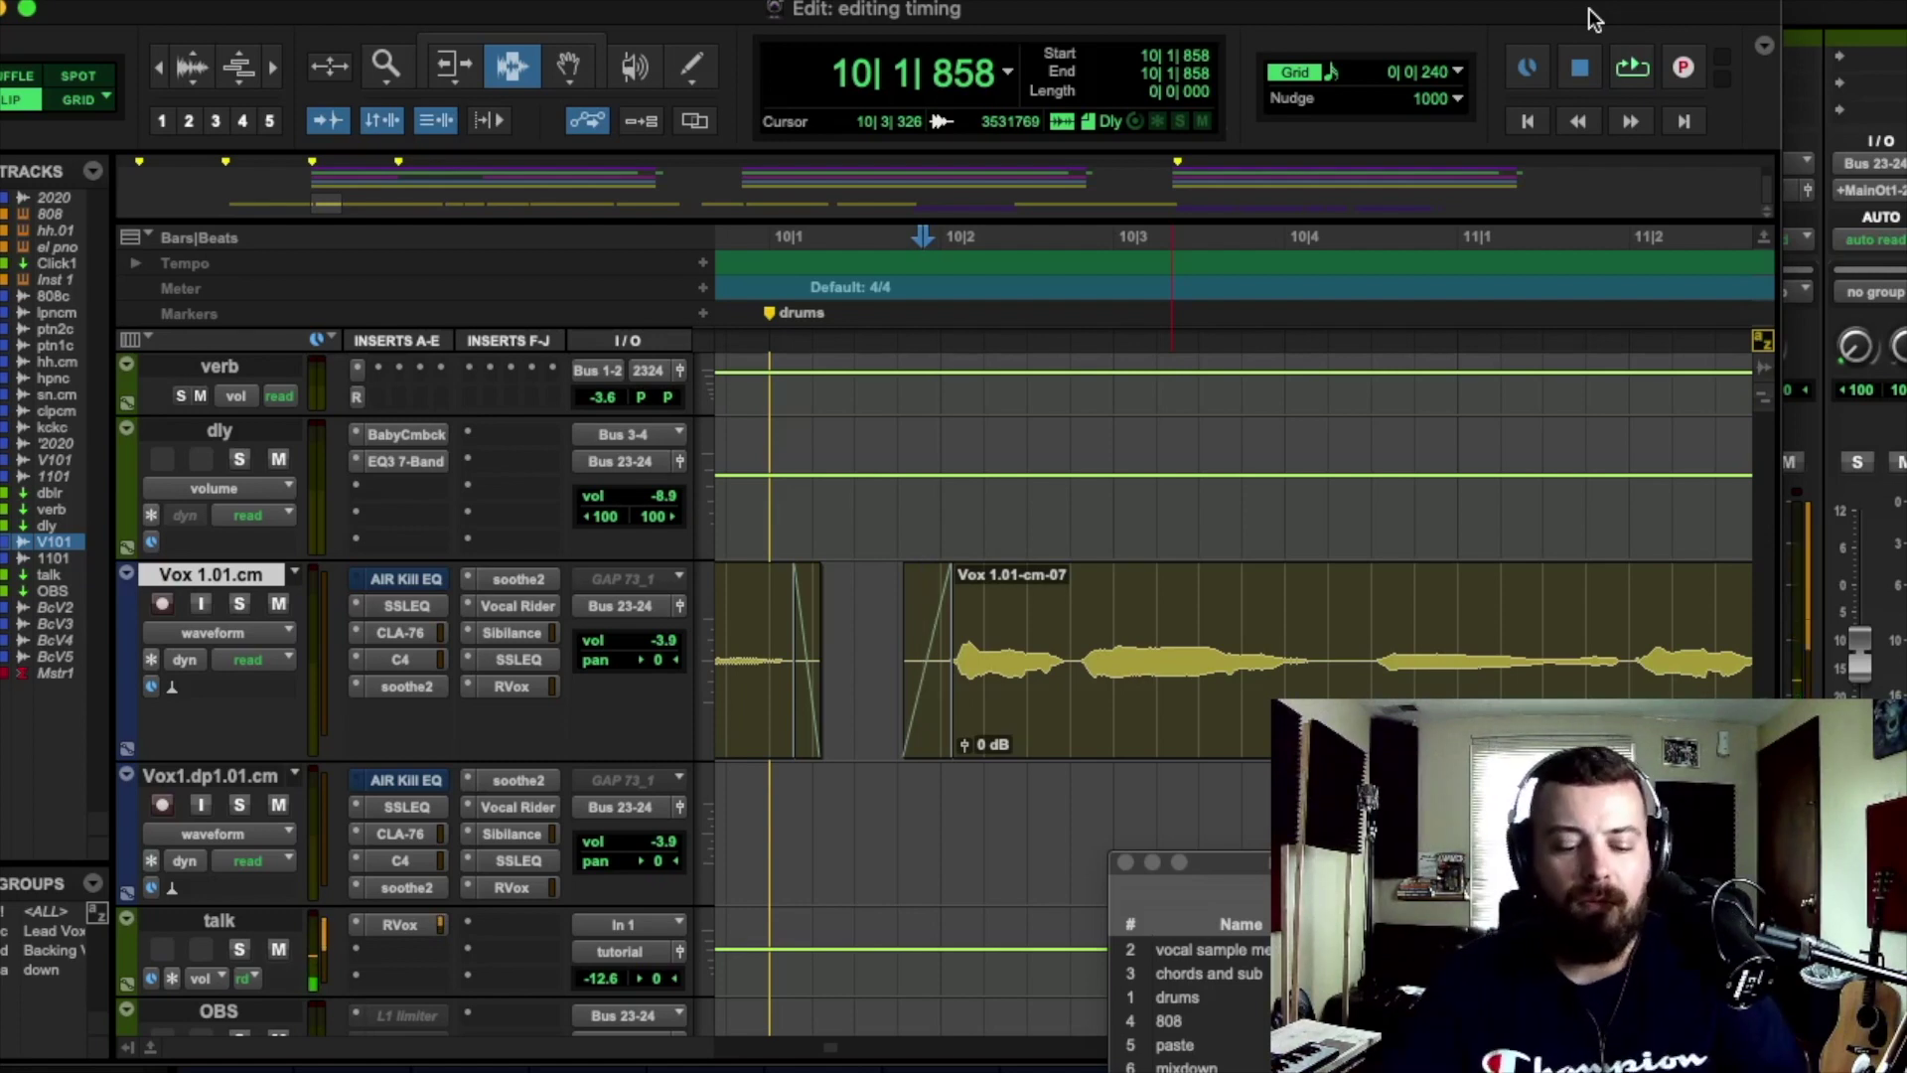
# Step: Place the edit point at the vocal clip's start near bar 10, leaving the grid at 1/16 note
pyautogui.press('r')
pyautogui.press('r')
pyautogui.click(1234, 646)
pyautogui.click(974, 596)
pyautogui.press('t')
pyautogui.press('t')
pyautogui.click(1138, 628)
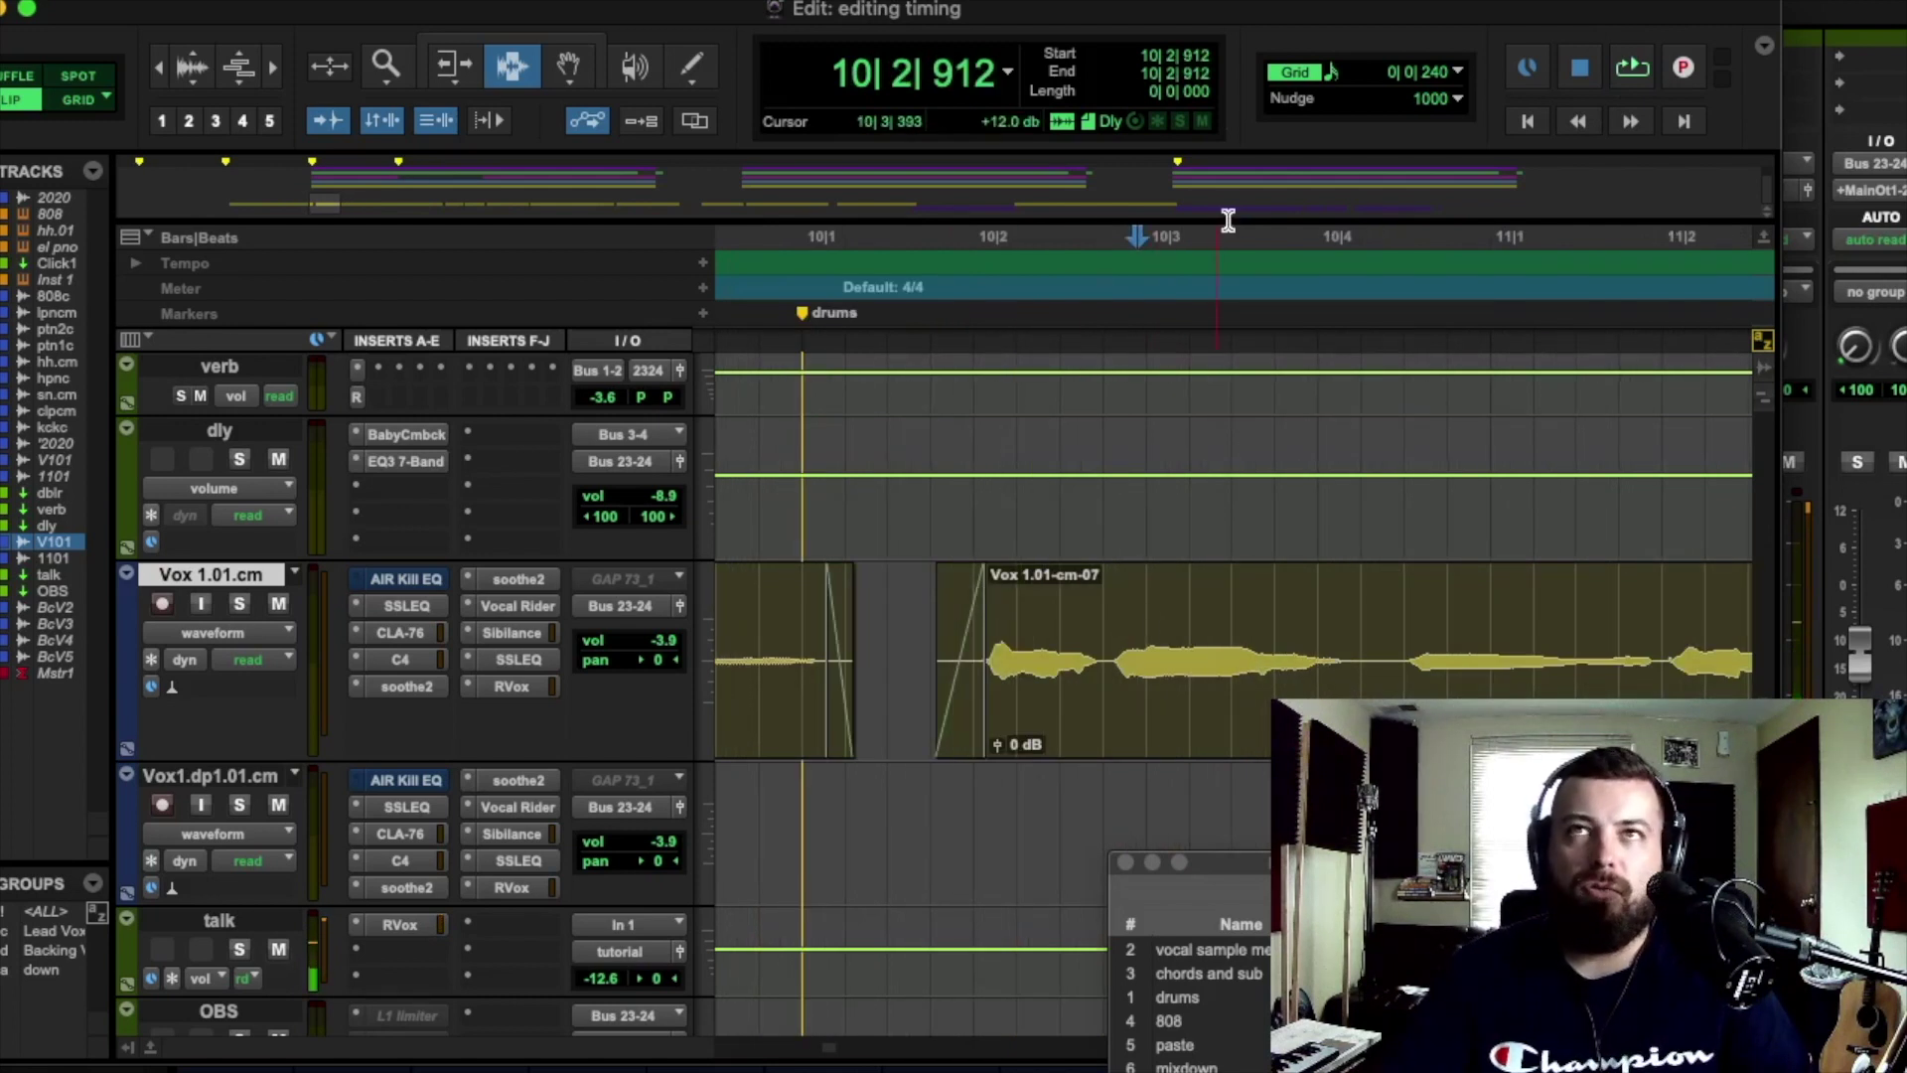
pyautogui.click(959, 613)
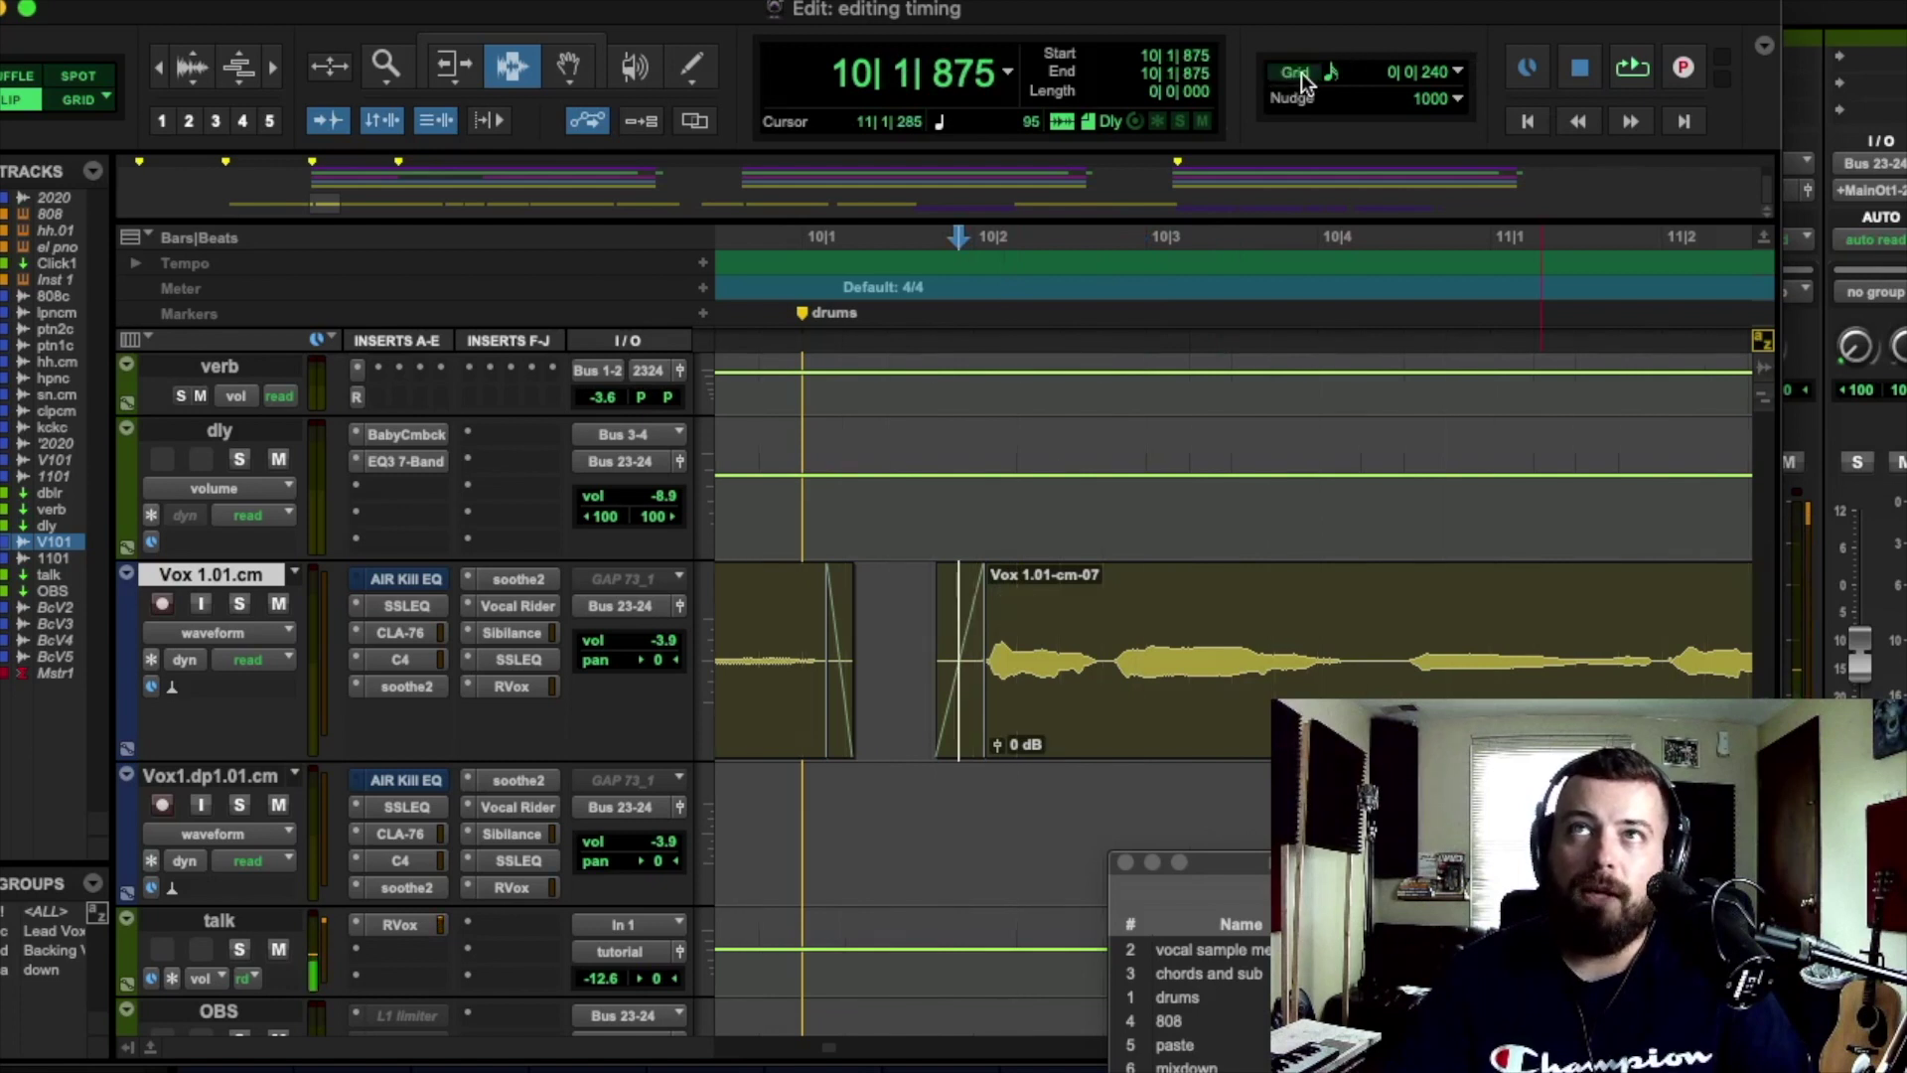
pyautogui.click(1458, 70)
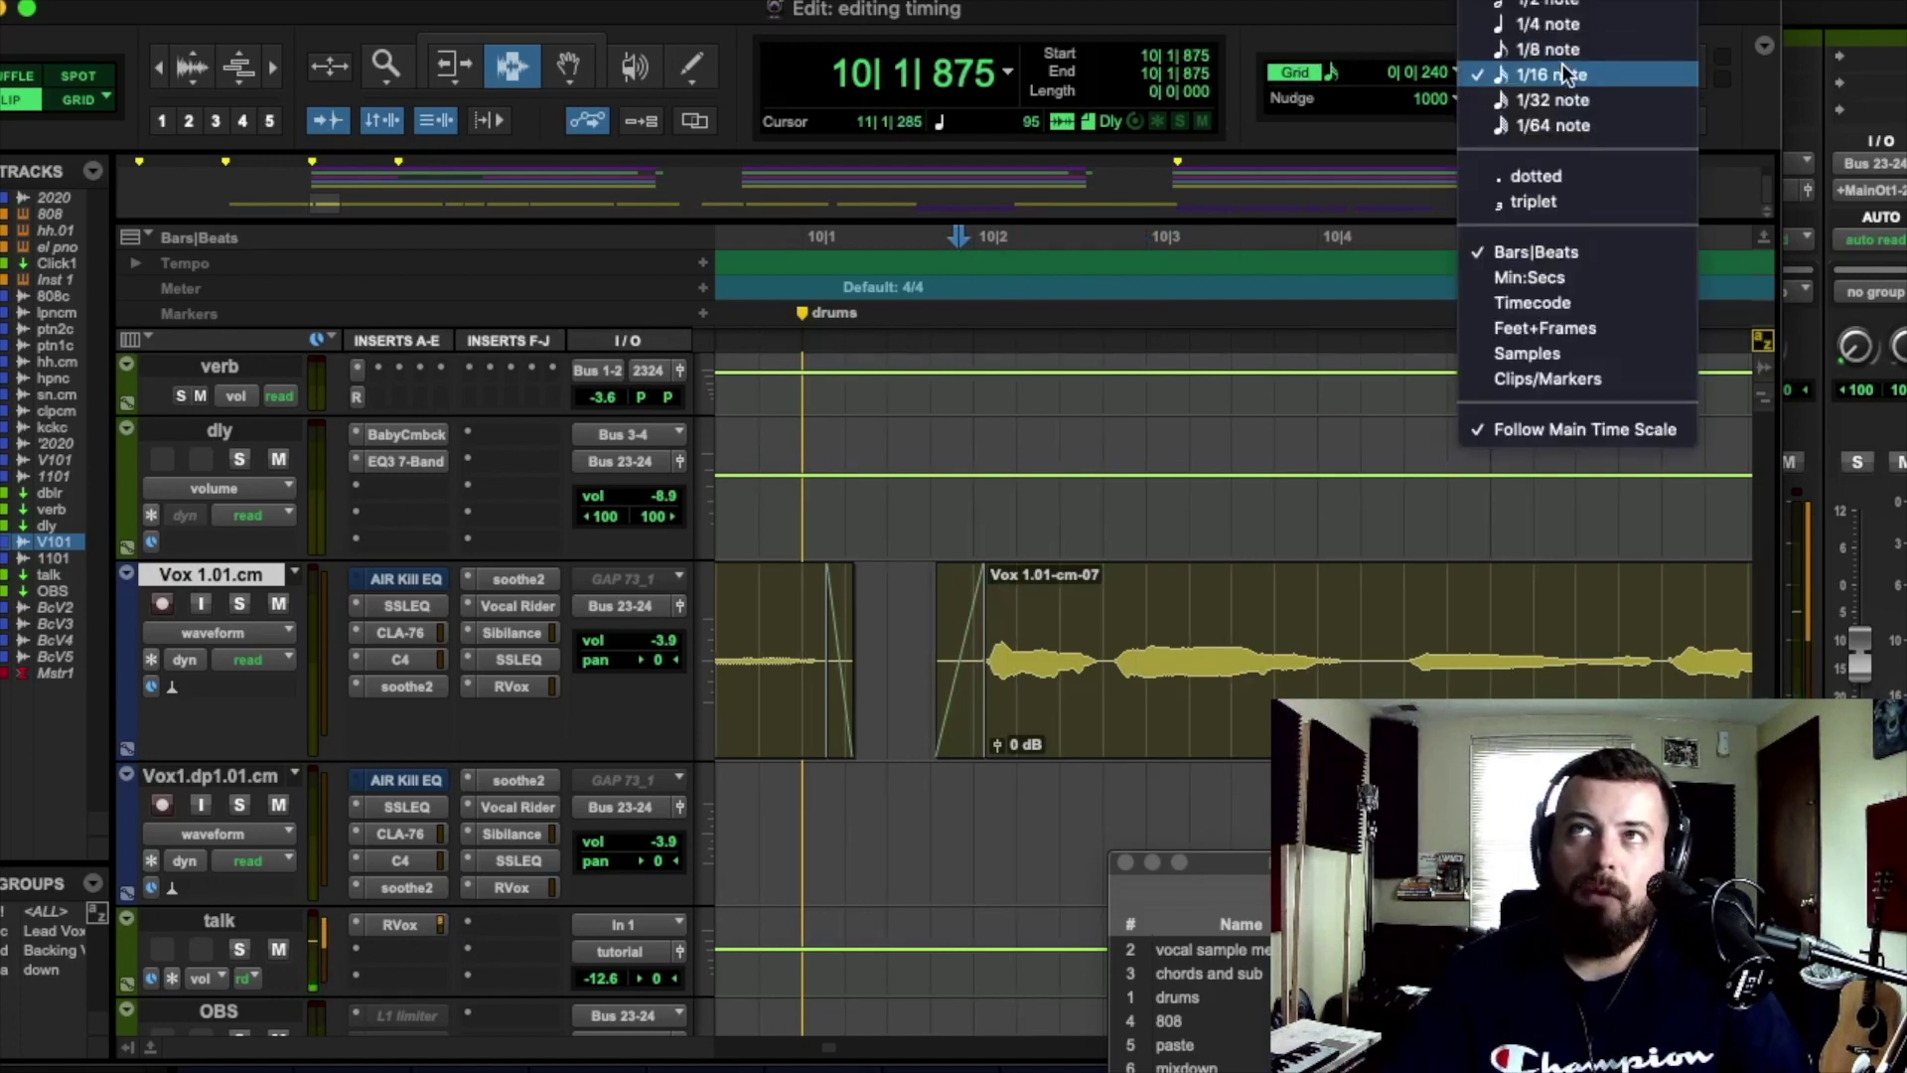
pyautogui.click(1371, 12)
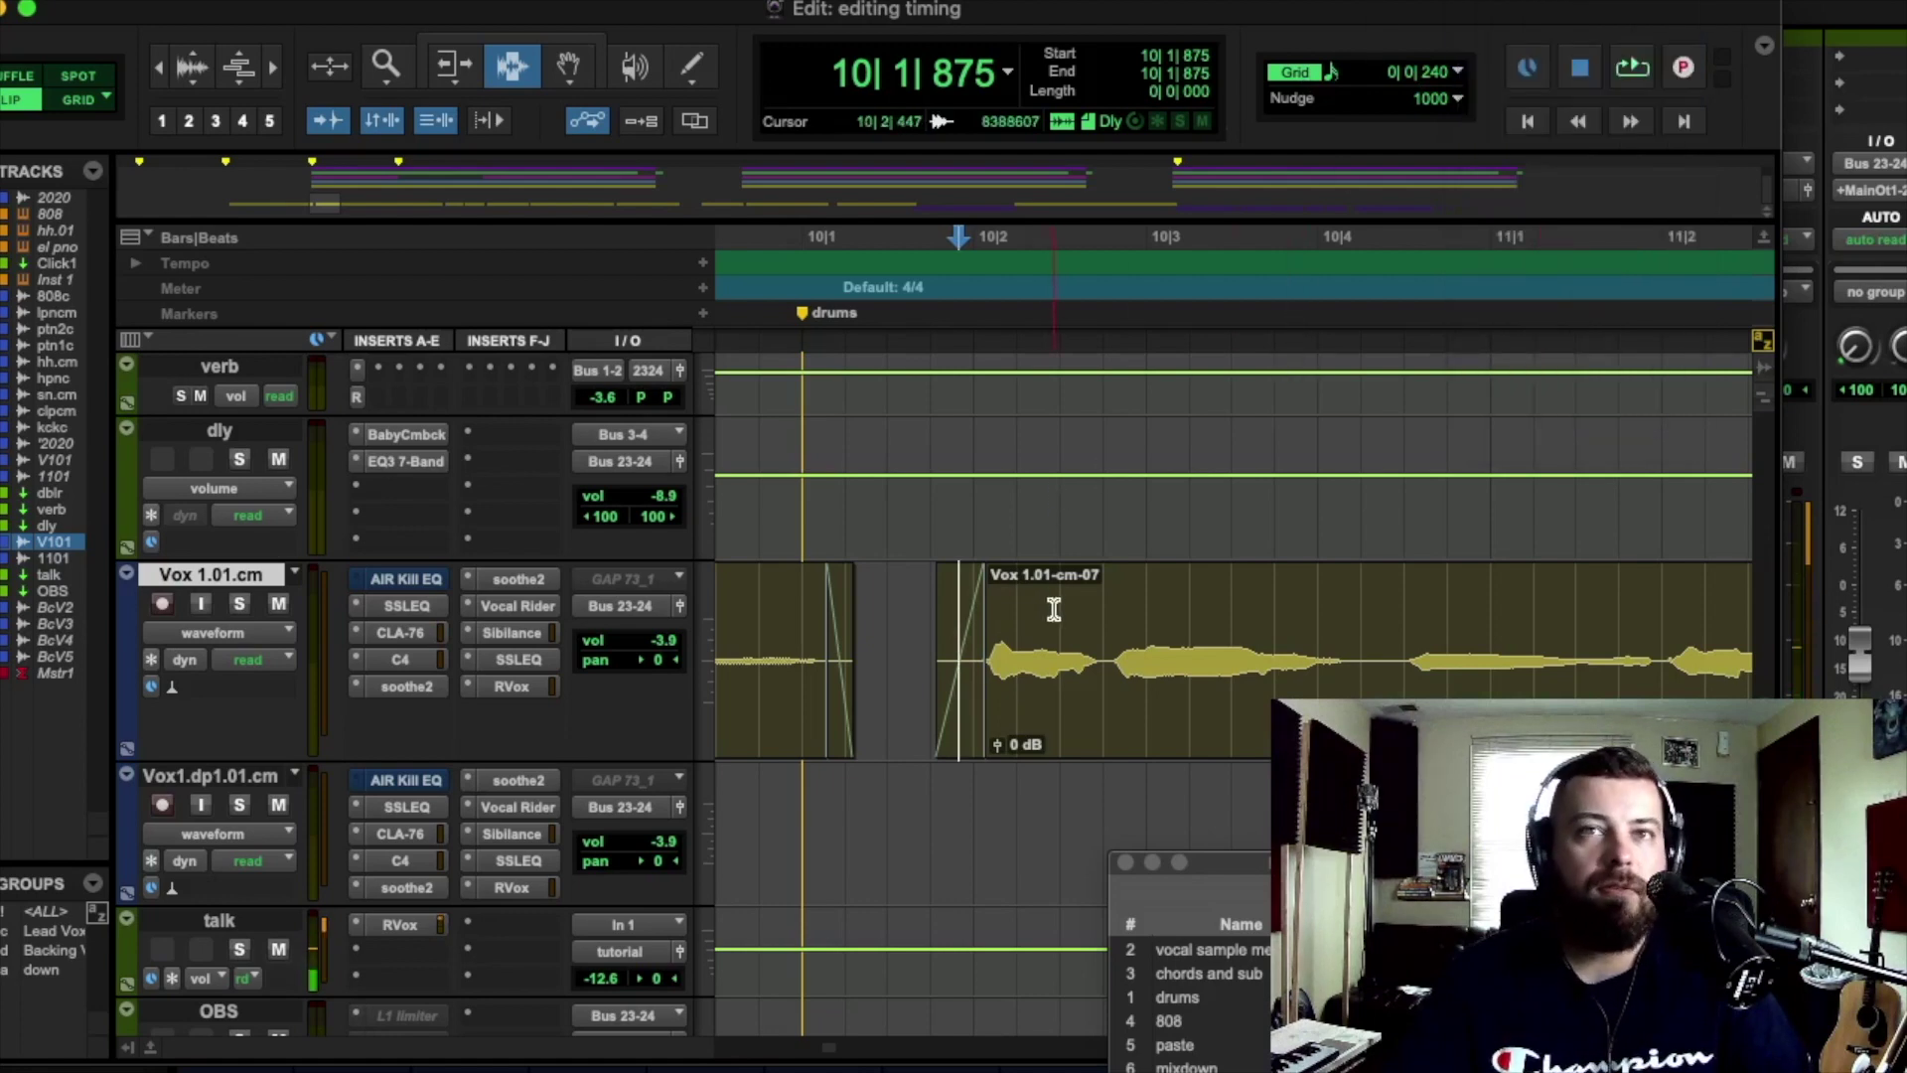
# Step: Enable Grid mode and select 10|1|000 to 10|1|720 on the kick track
pyautogui.scroll(5, 1055, 608)
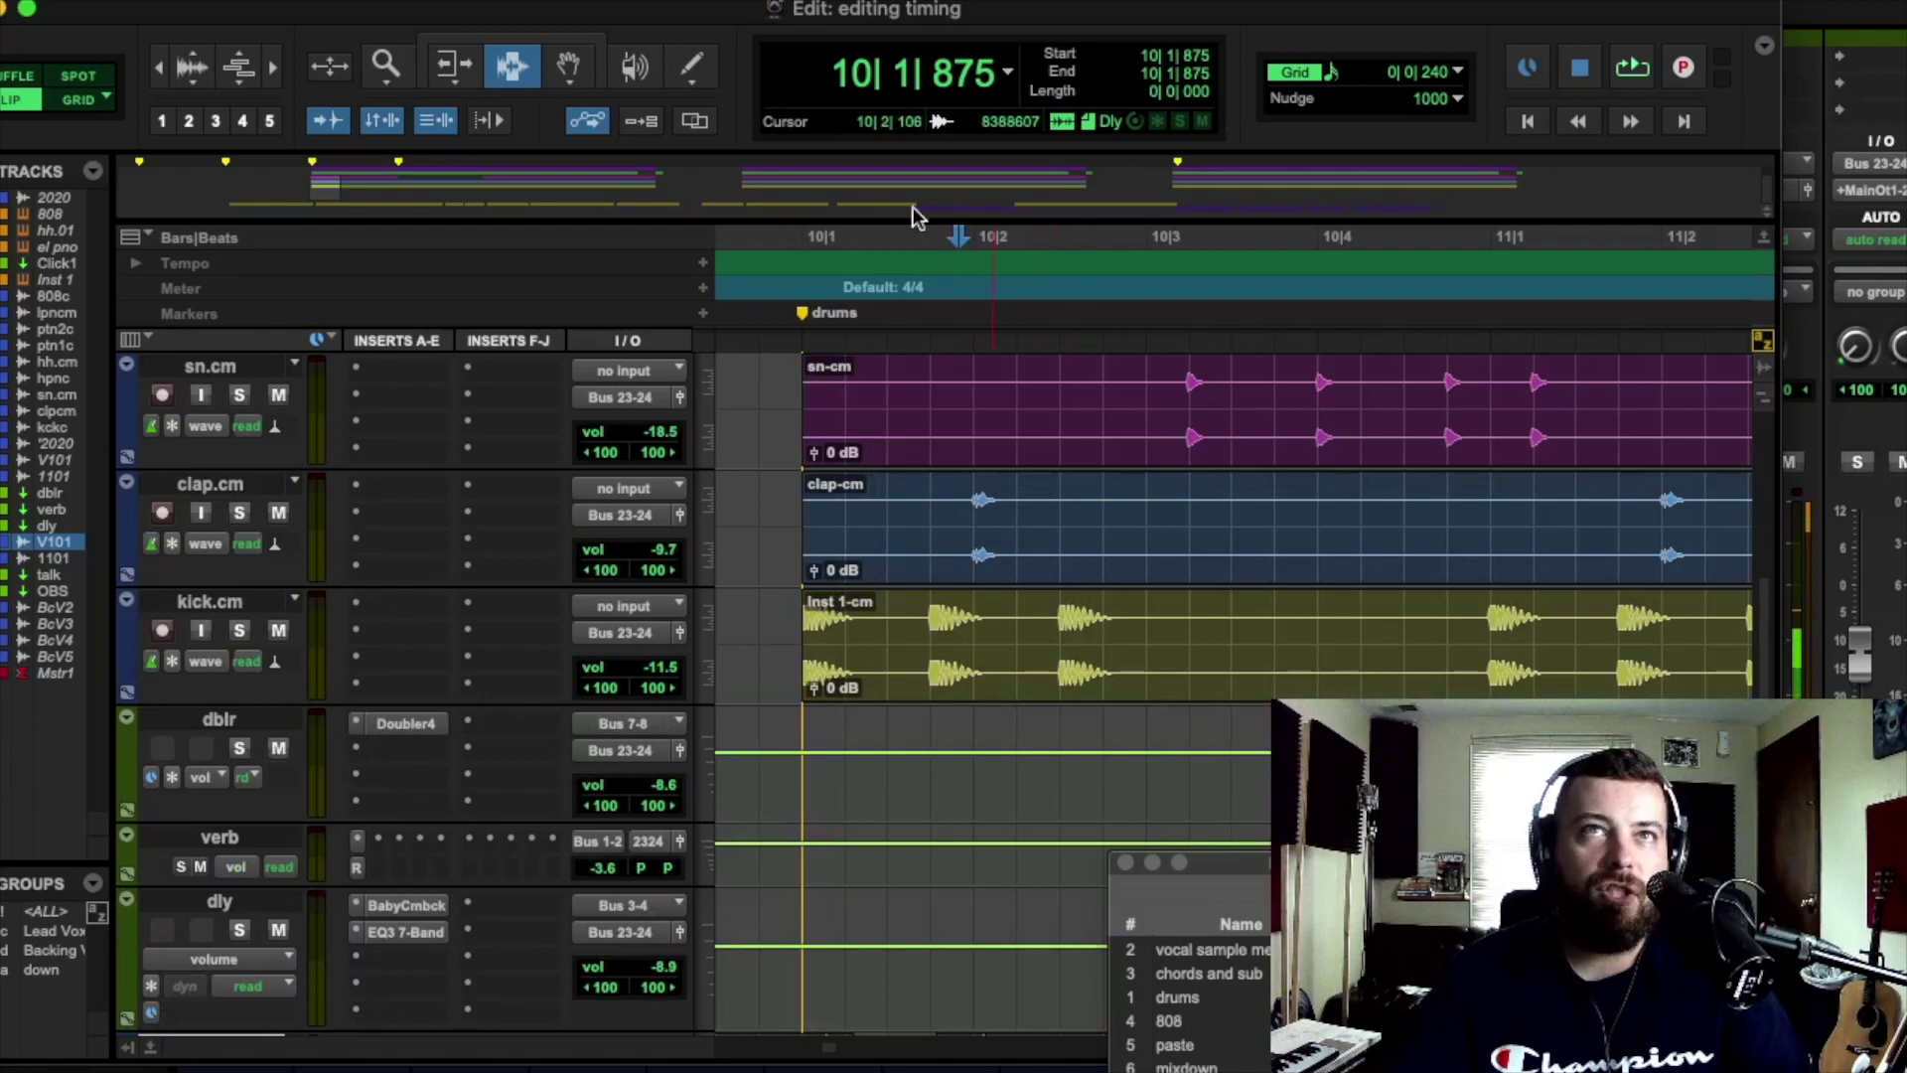
pyautogui.click(88, 102)
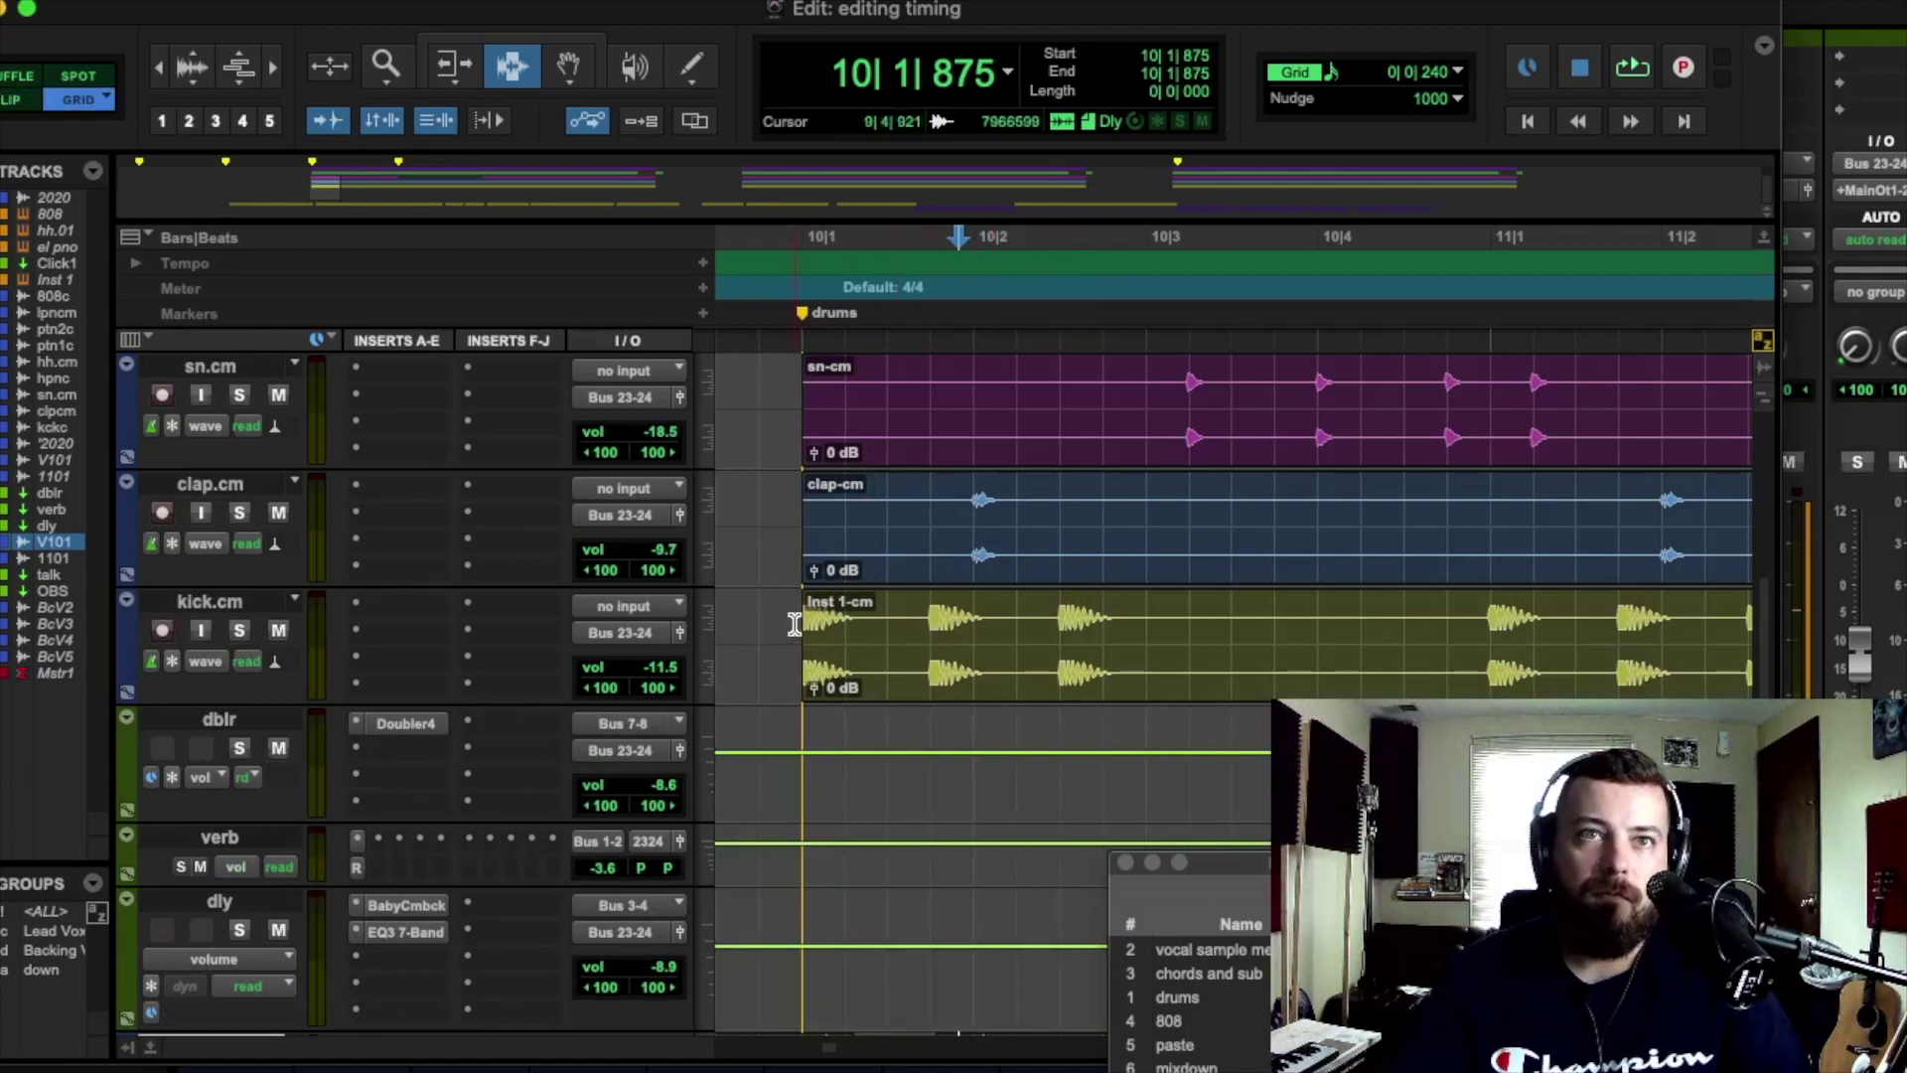
pyautogui.moveTo(801, 618); pyautogui.dragTo(932, 621)
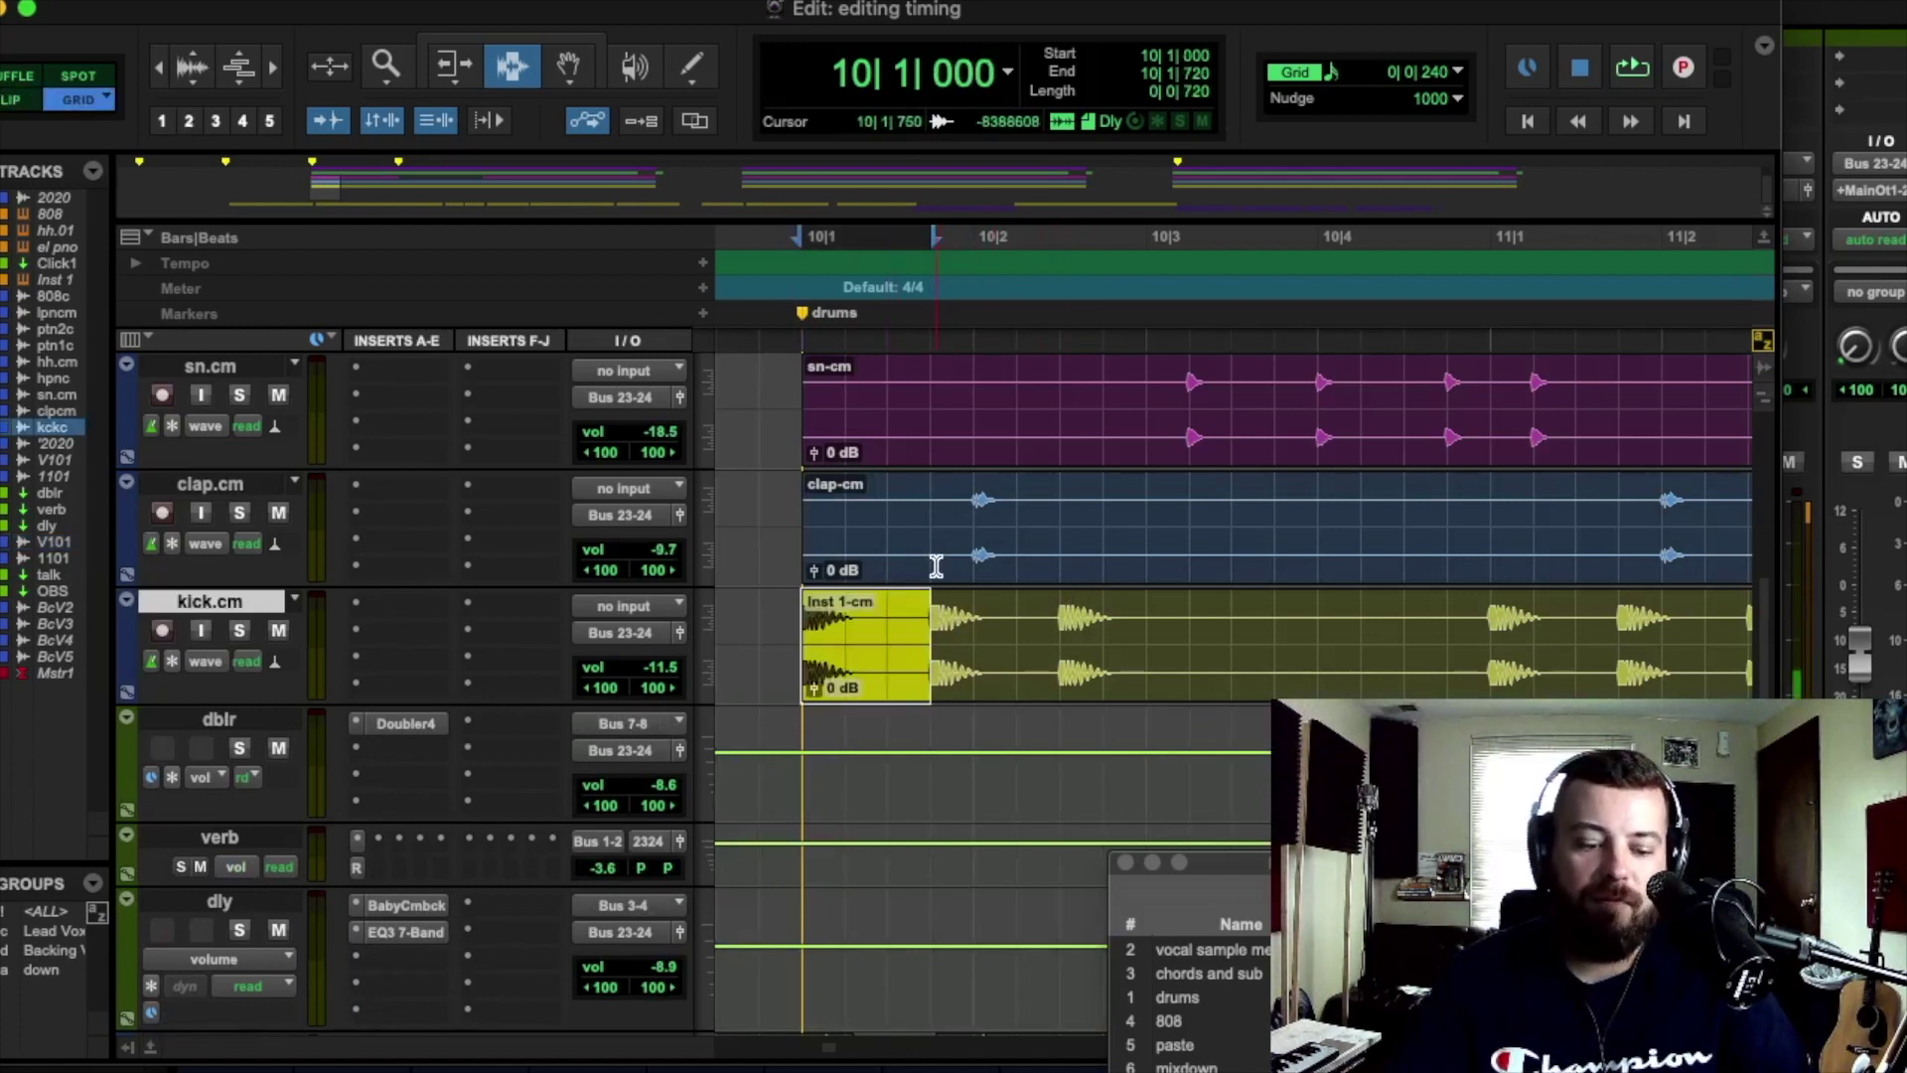
pyautogui.press('super+bracketleft')
pyautogui.press('super+bracketleft')
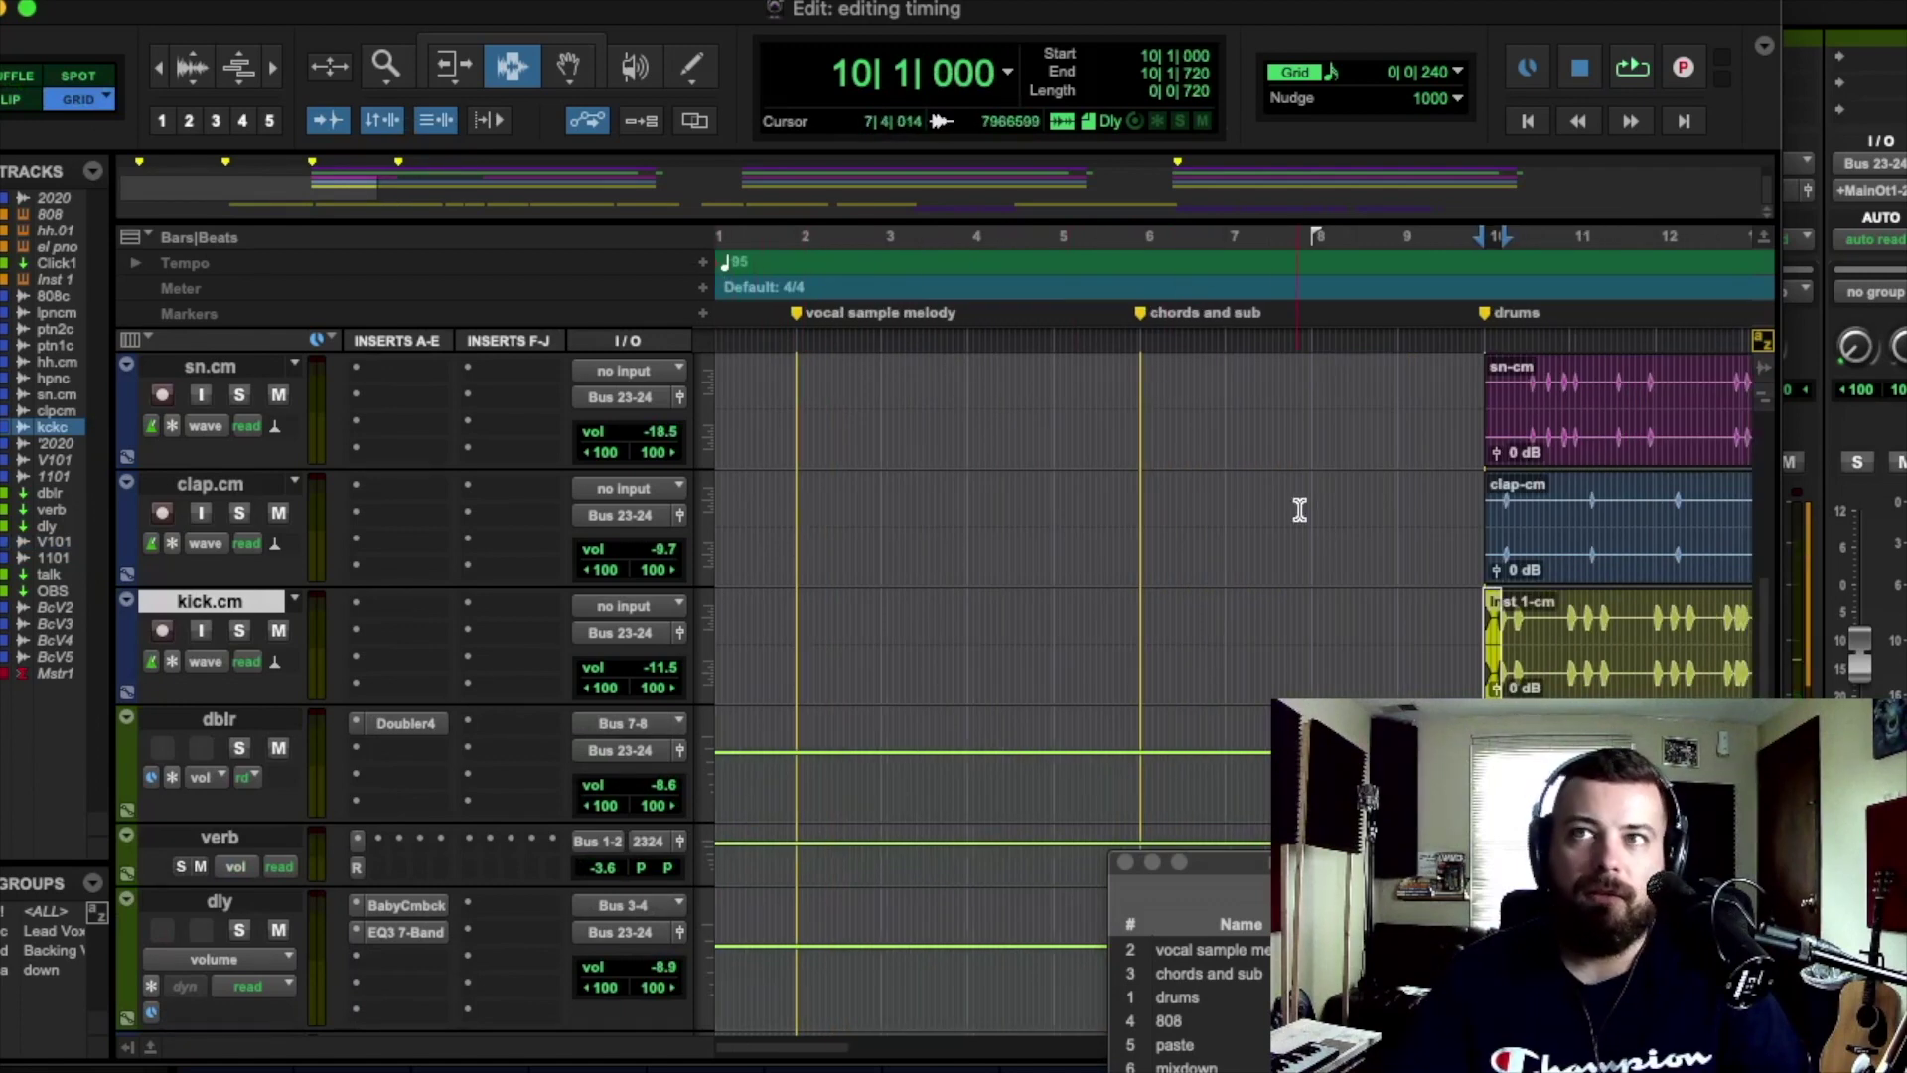
pyautogui.press('super+bracketright')
pyautogui.press('super+bracketright')
pyautogui.press('super+bracketright')
pyautogui.press('super+bracketright')
pyautogui.press('super+bracketleft')
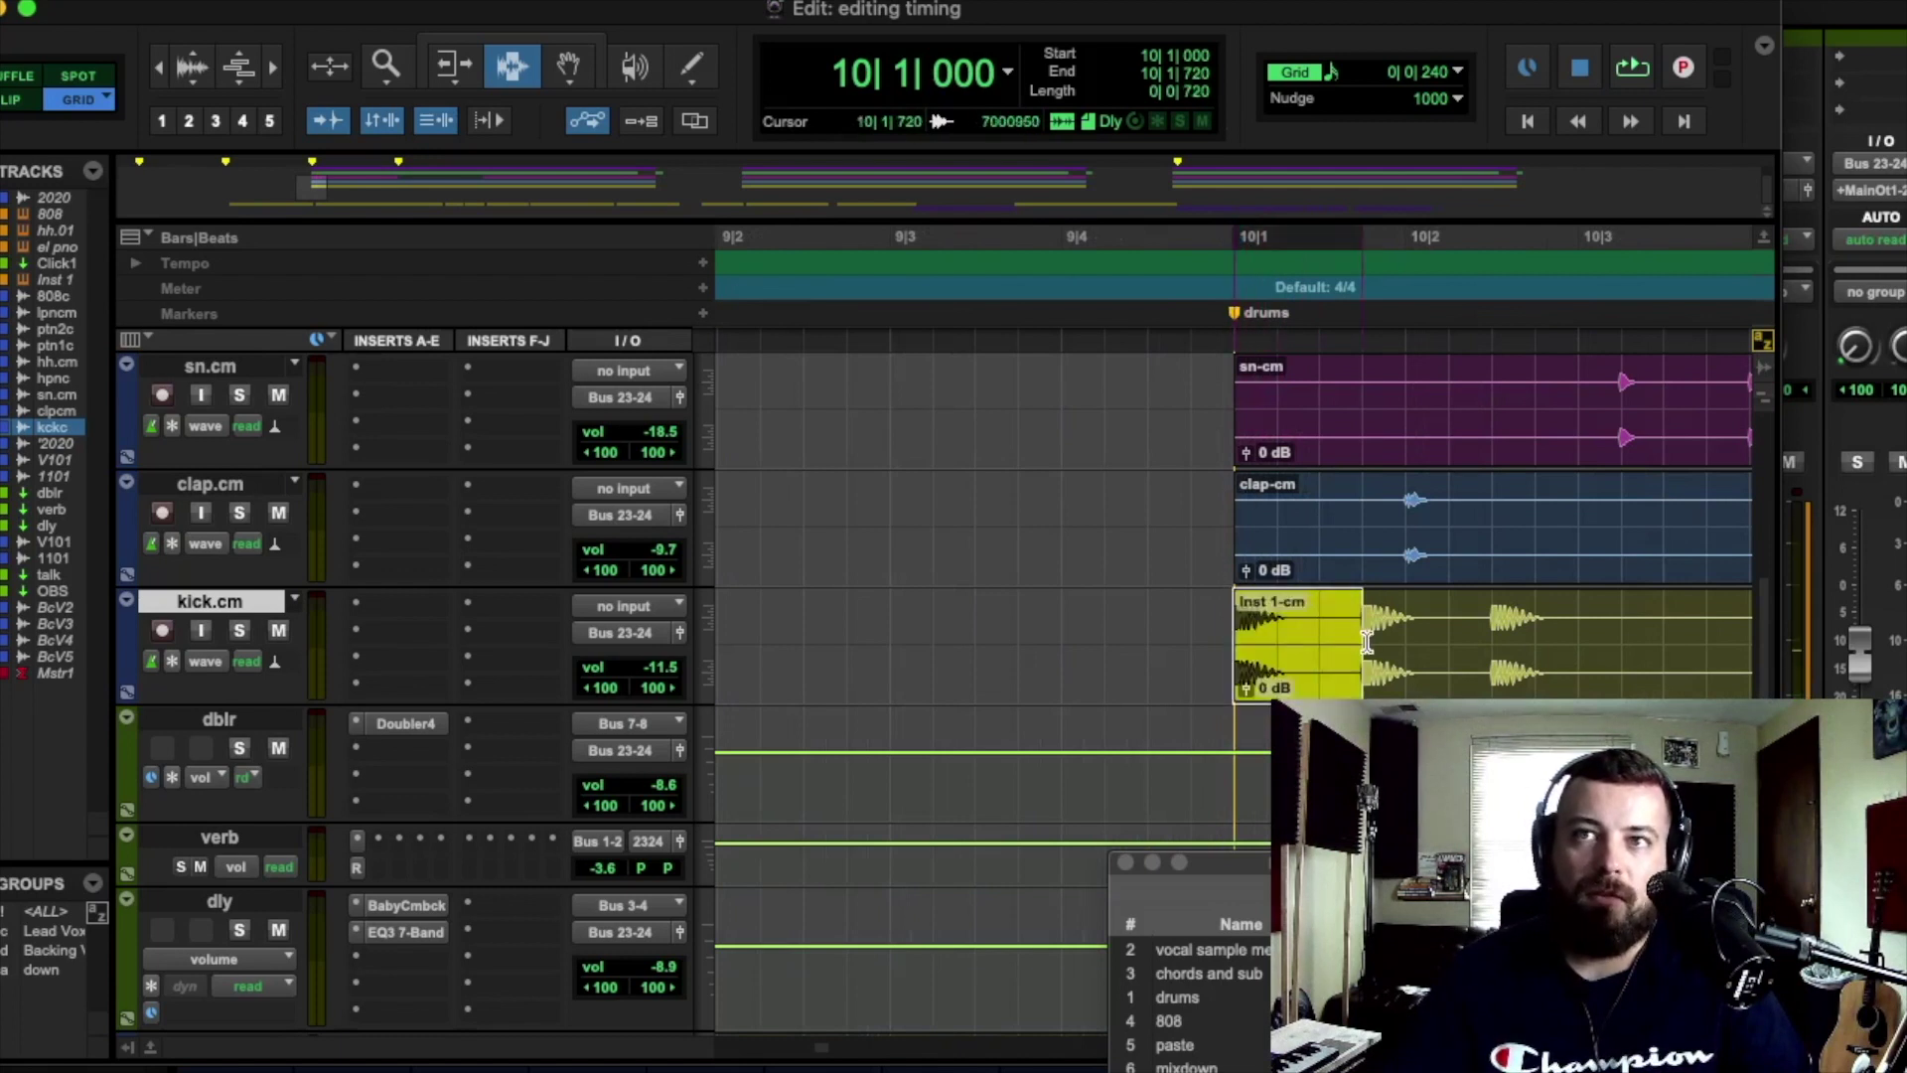
# Step: Drag further kick-track selections around bars 10–12 to show they snap to 16th notes
pyautogui.moveTo(1362, 628); pyautogui.dragTo(1491, 629)
pyautogui.press('super+bracketleft')
pyautogui.hscroll(5, 1461, 632)
pyautogui.click(1254, 621)
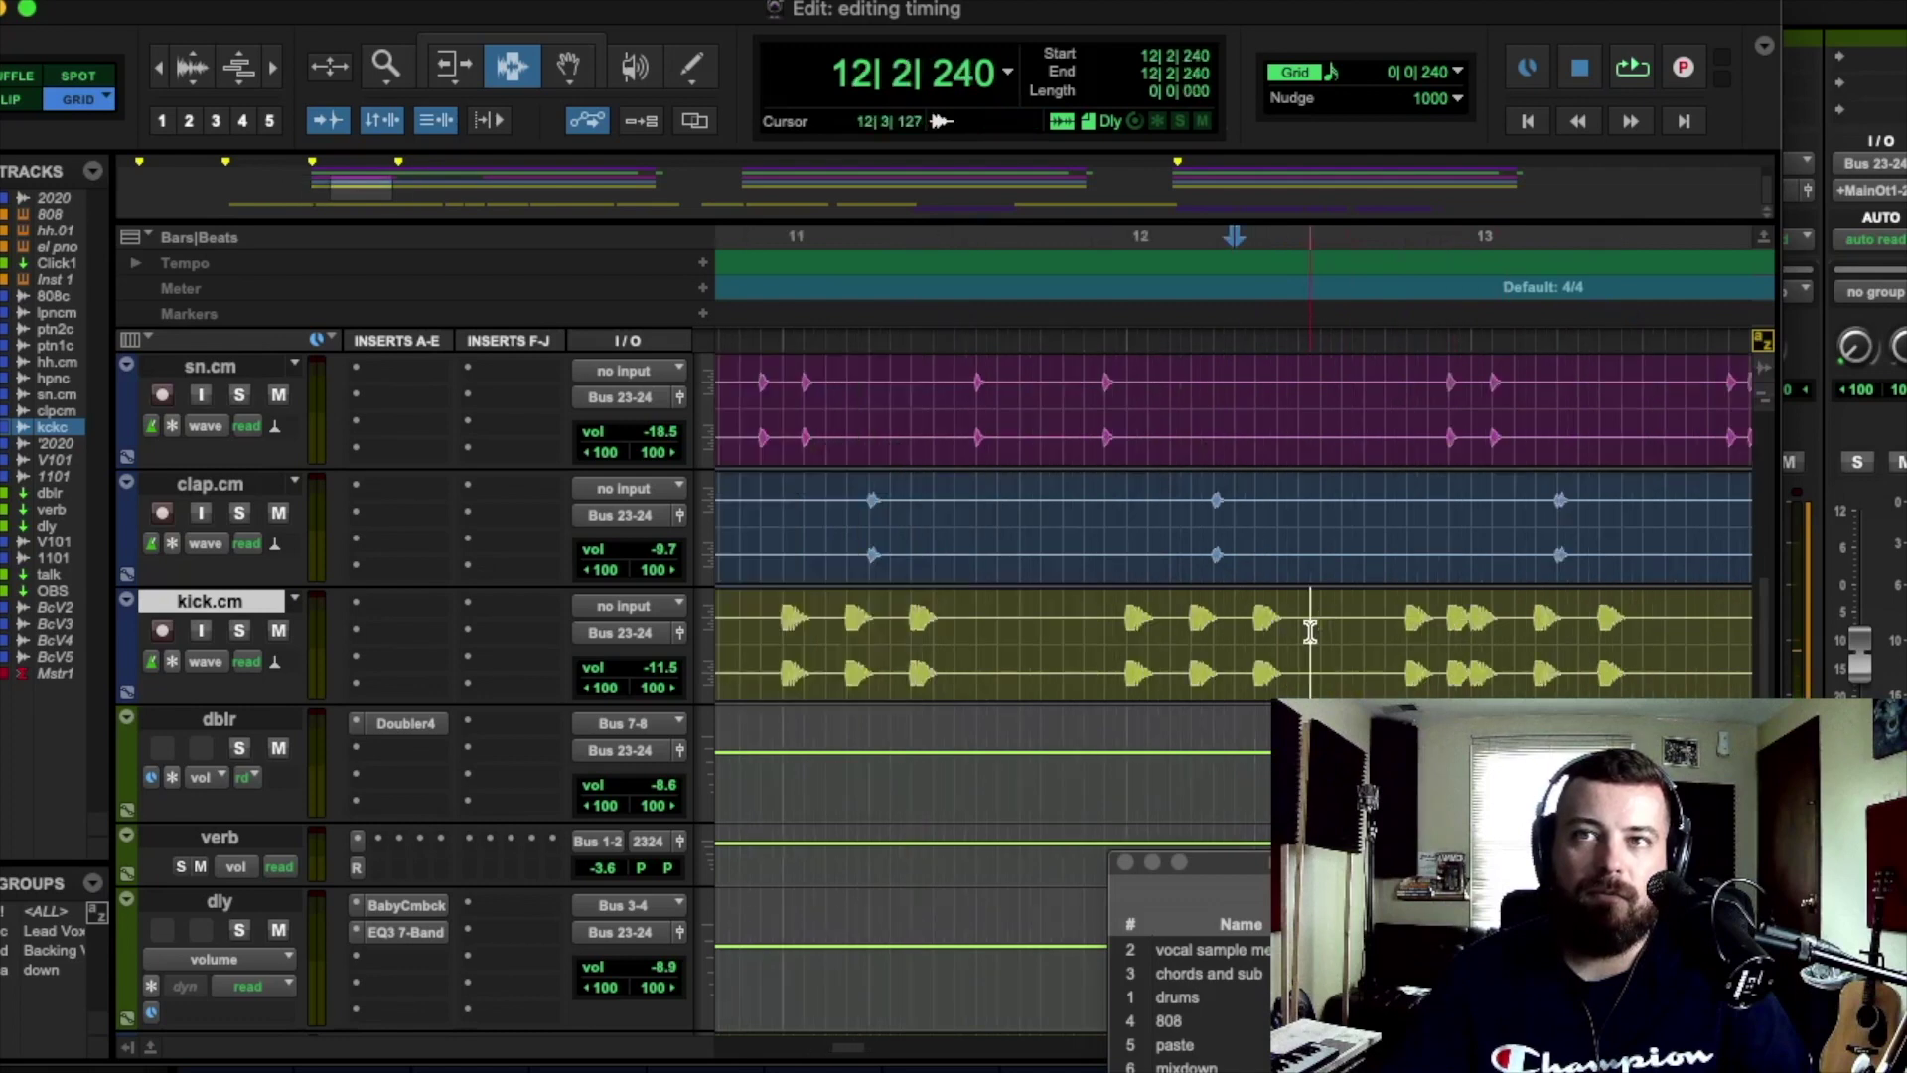
pyautogui.press('super+bracketright')
pyautogui.moveTo(1277, 621); pyautogui.dragTo(1589, 610)
pyautogui.press('super+bracketleft')
pyautogui.press('super+bracketleft')
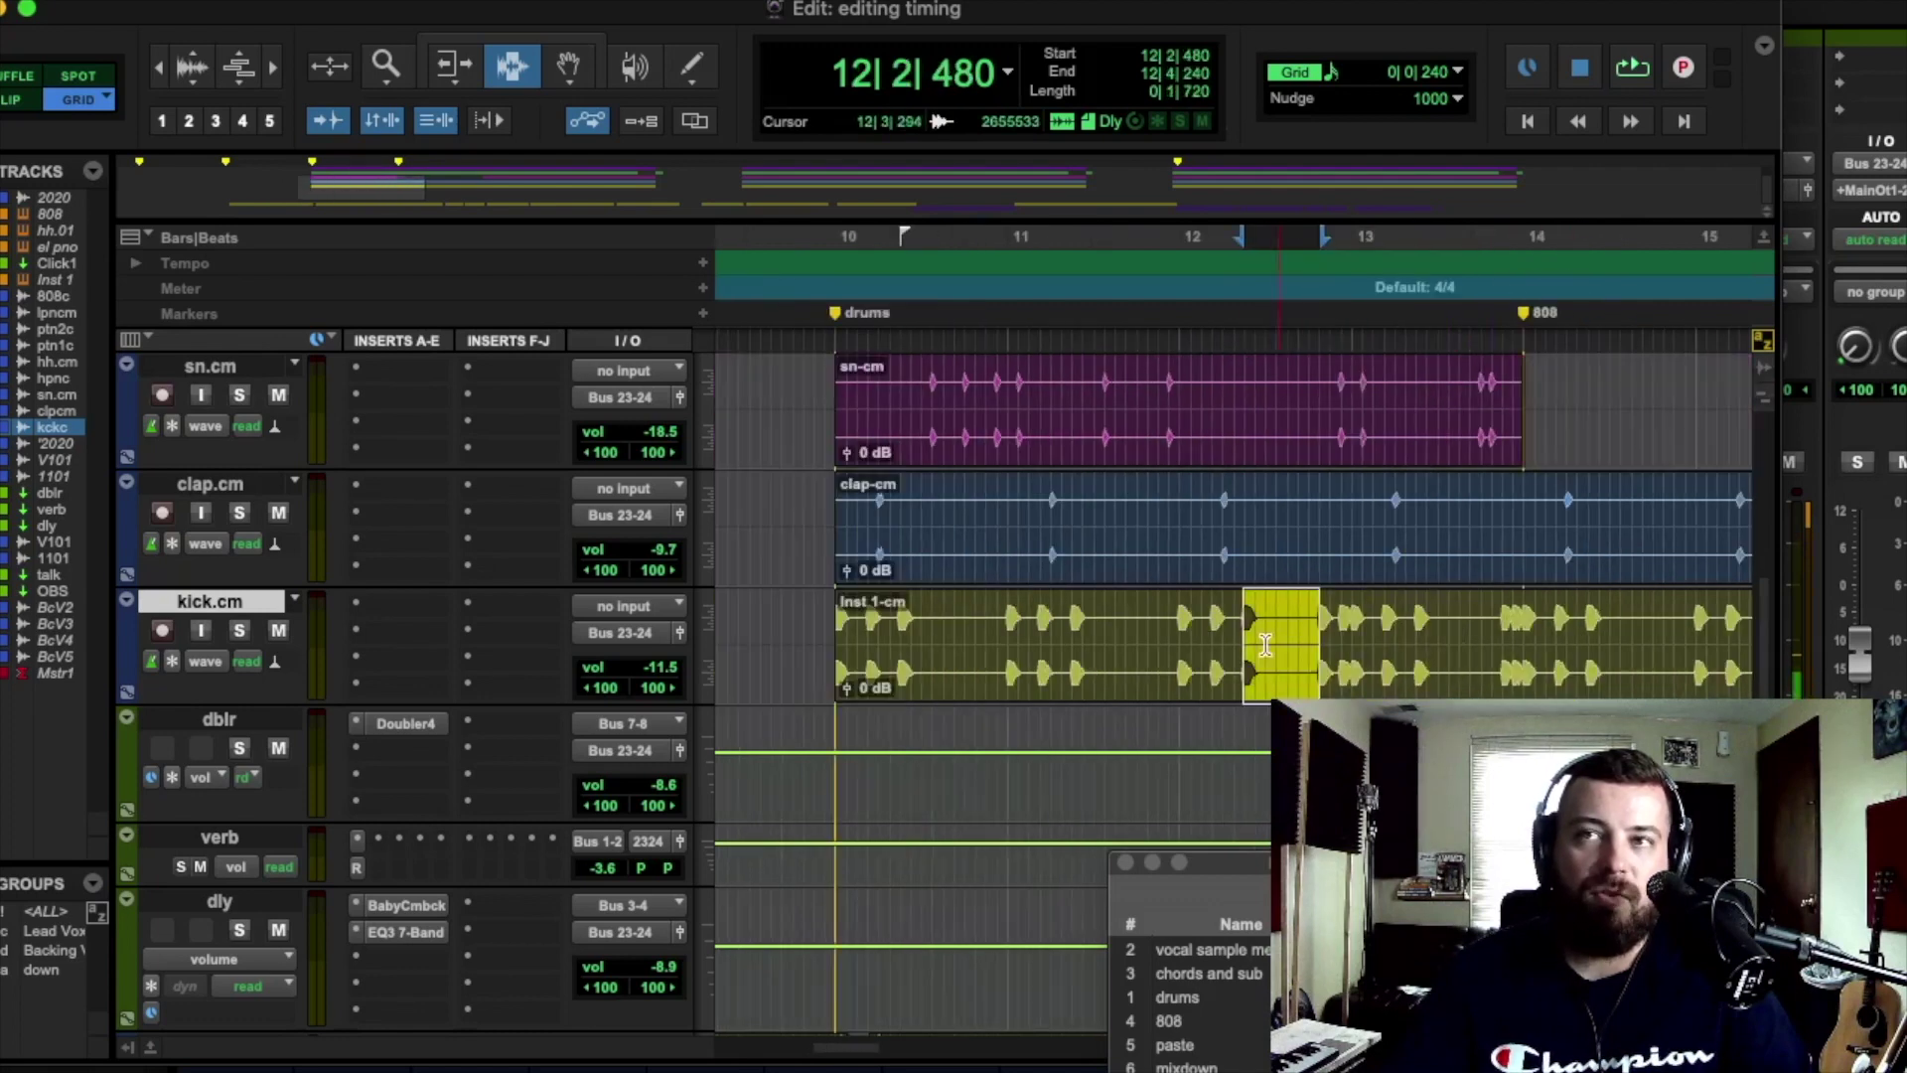
pyautogui.scroll(-10, 1179, 657)
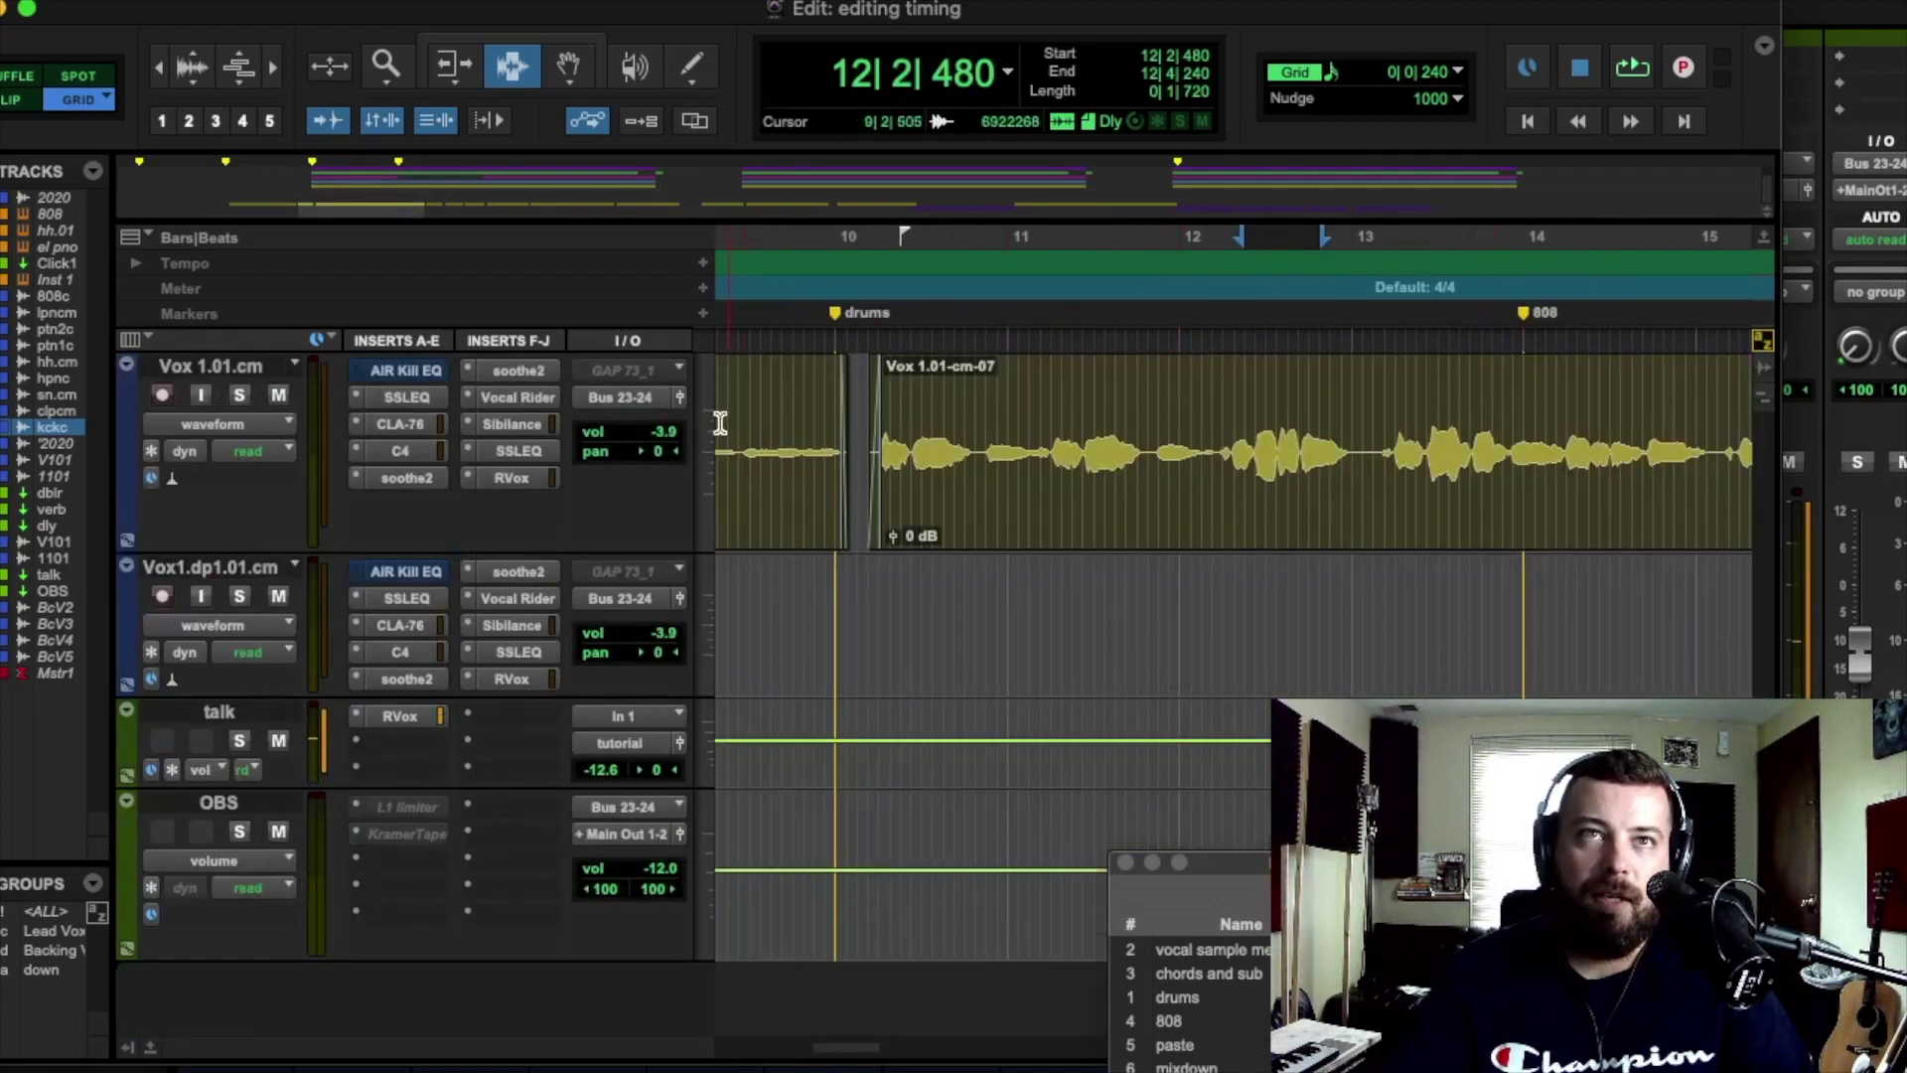
pyautogui.scroll(3, 906, 488)
pyautogui.moveTo(874, 557); pyautogui.dragTo(1279, 564)
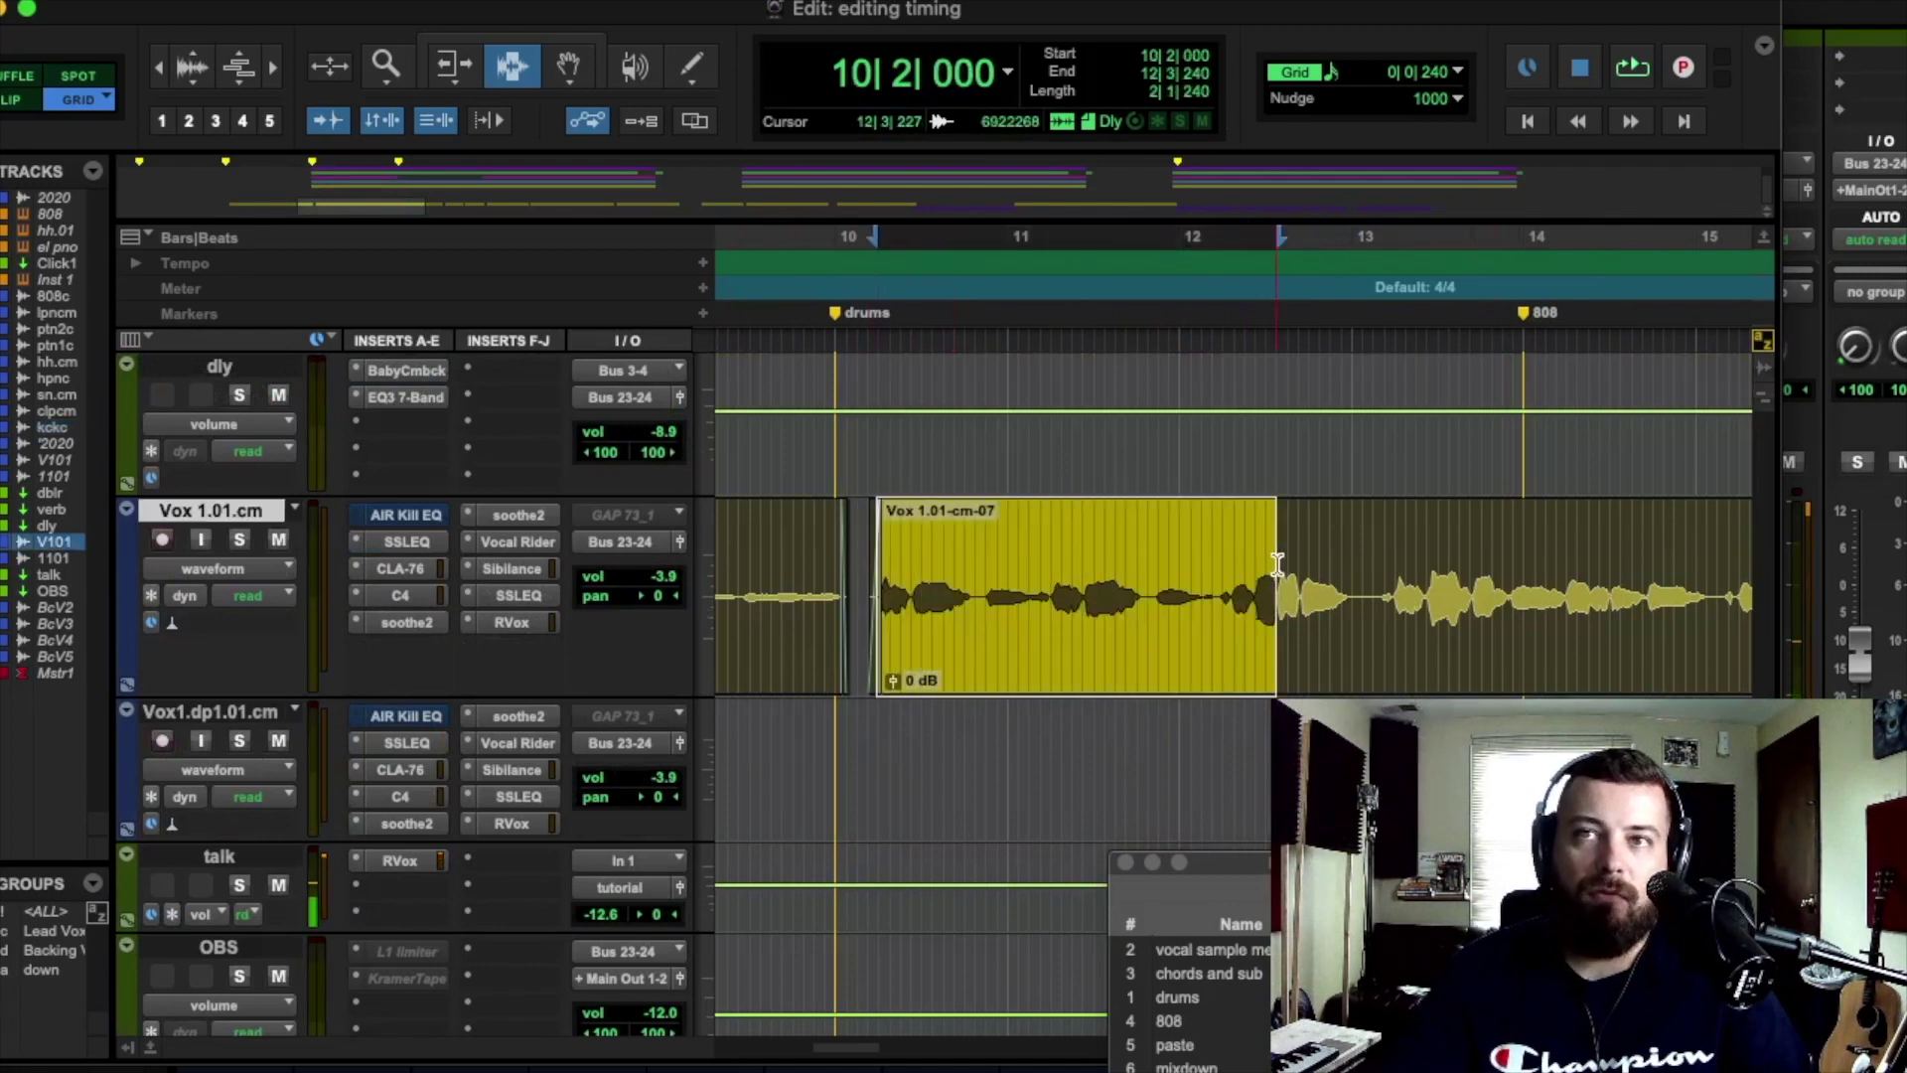
pyautogui.click(874, 537)
pyautogui.moveTo(875, 541); pyautogui.dragTo(1222, 557)
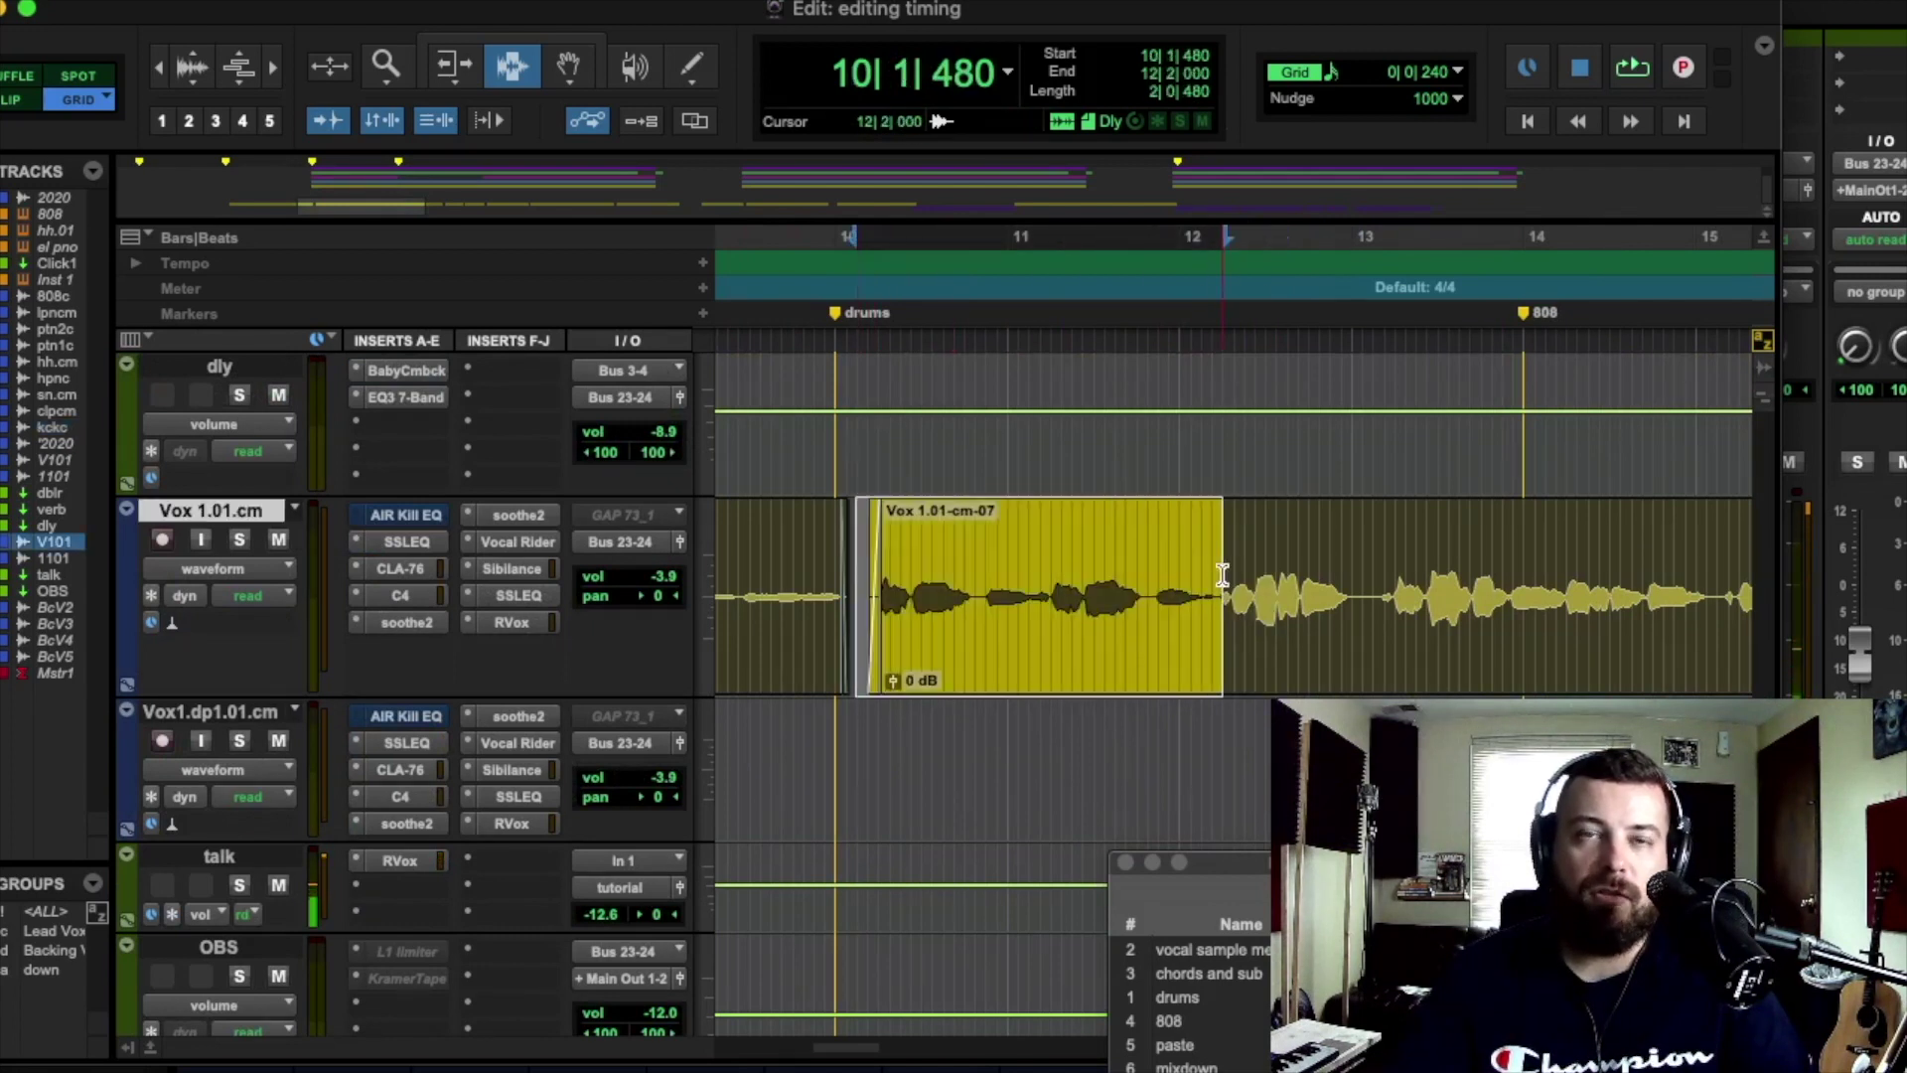
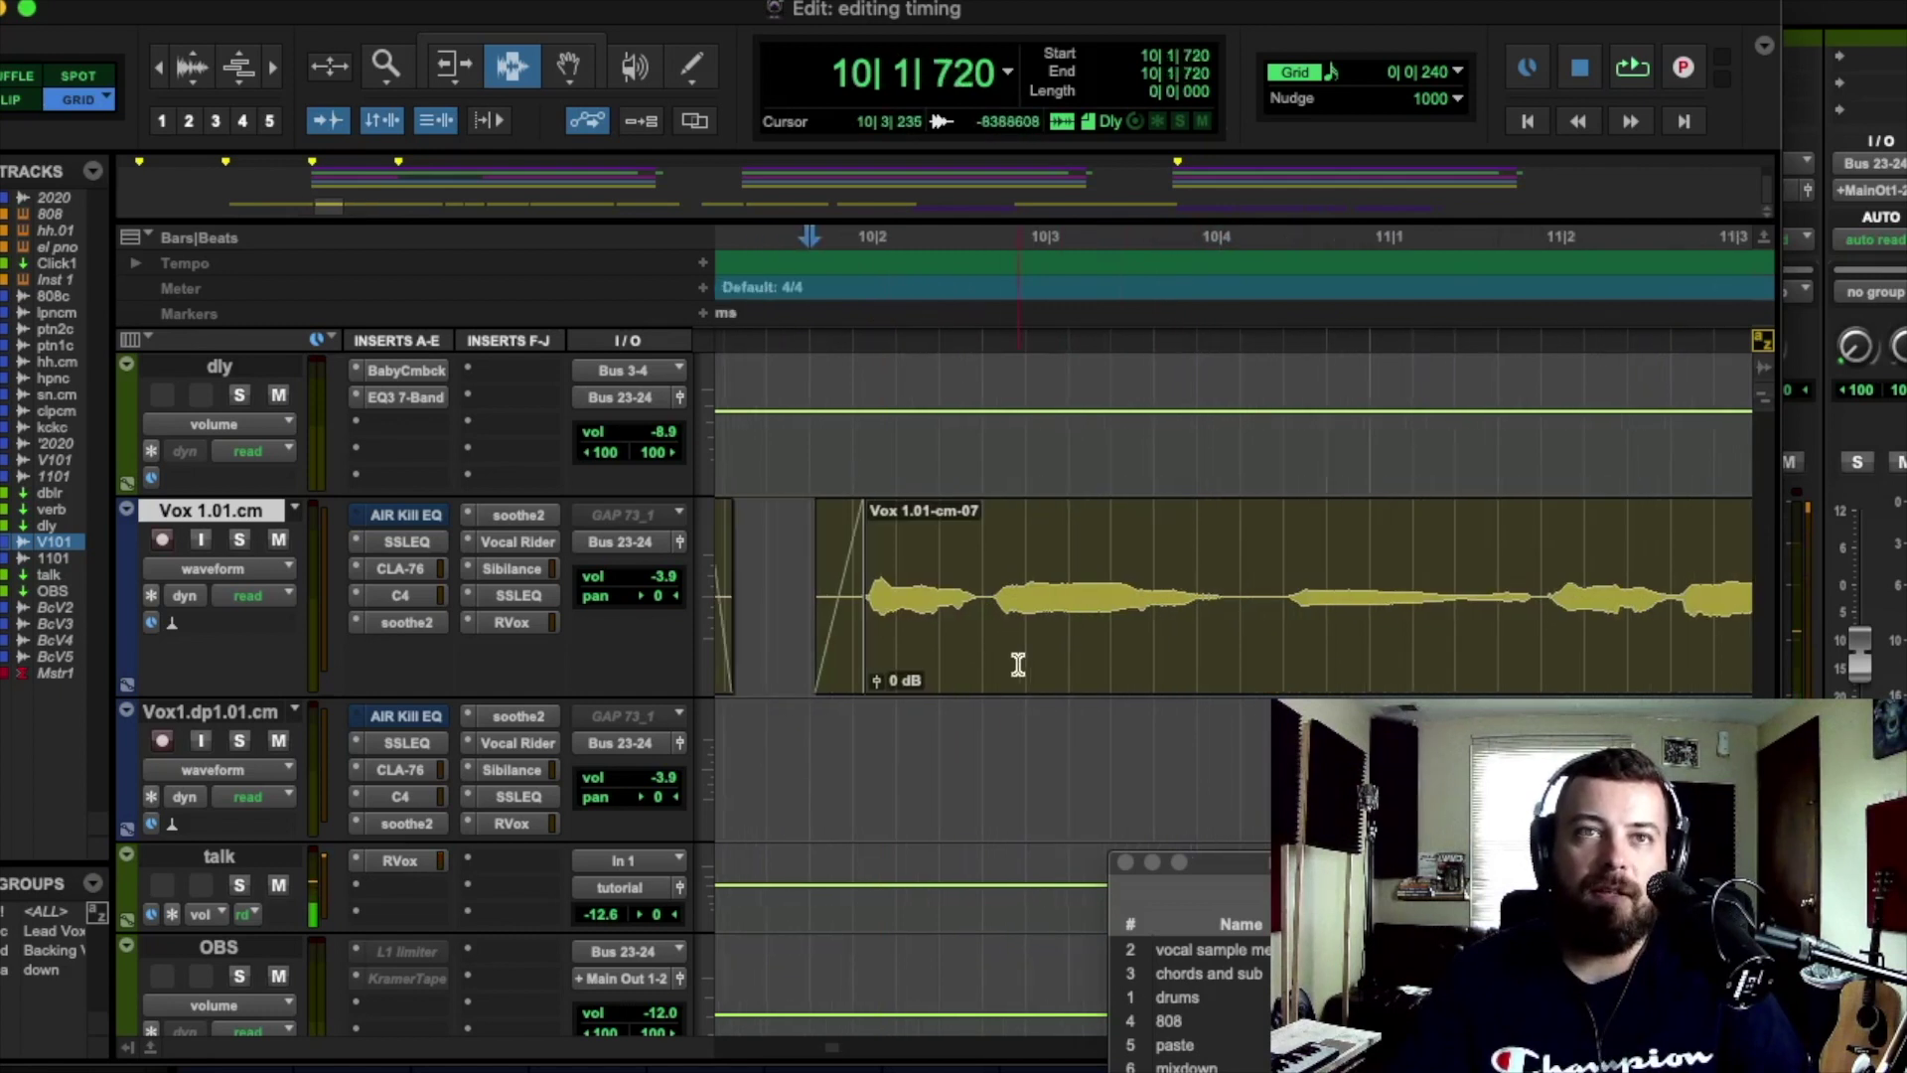
# Step: Switch to free, unsnapped editing and audition the first vocal phrase
pyautogui.click(1101, 616)
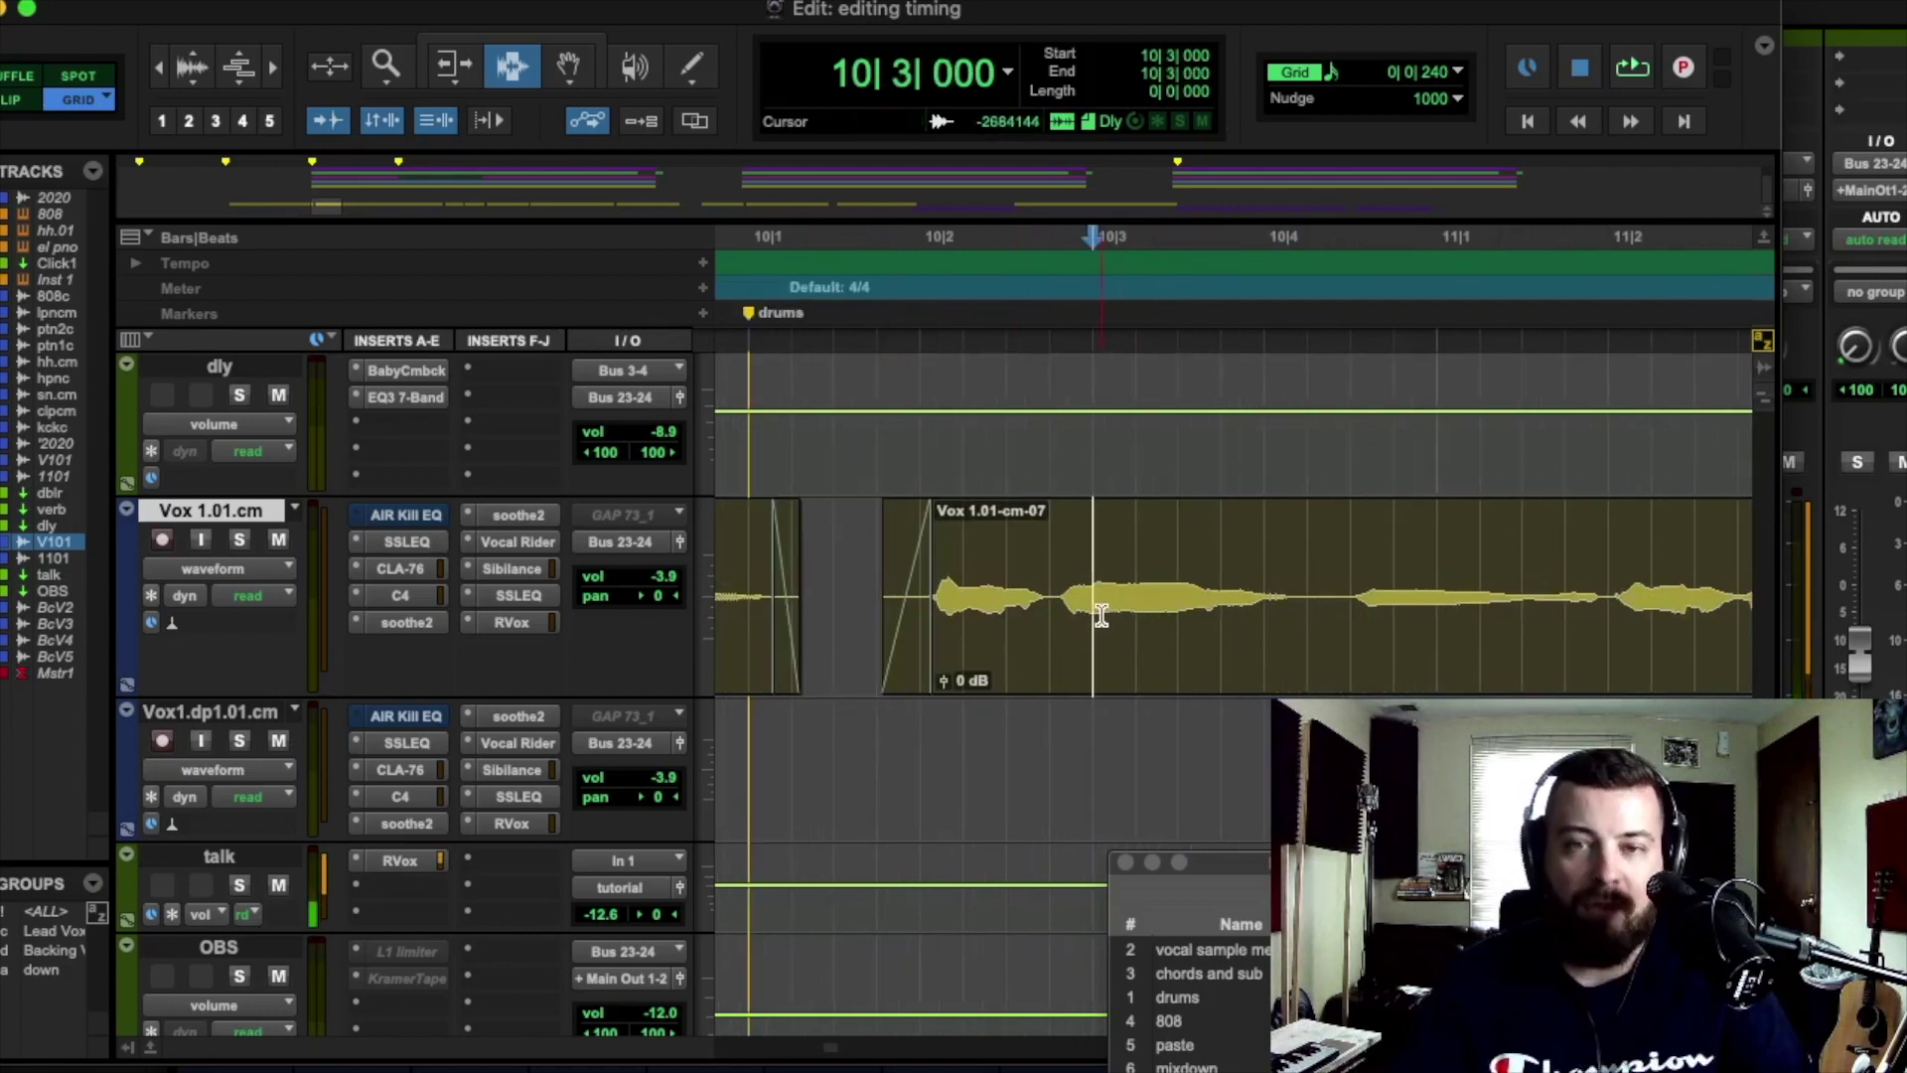
pyautogui.click(1013, 562)
pyautogui.hotkey('F3', 'F4')
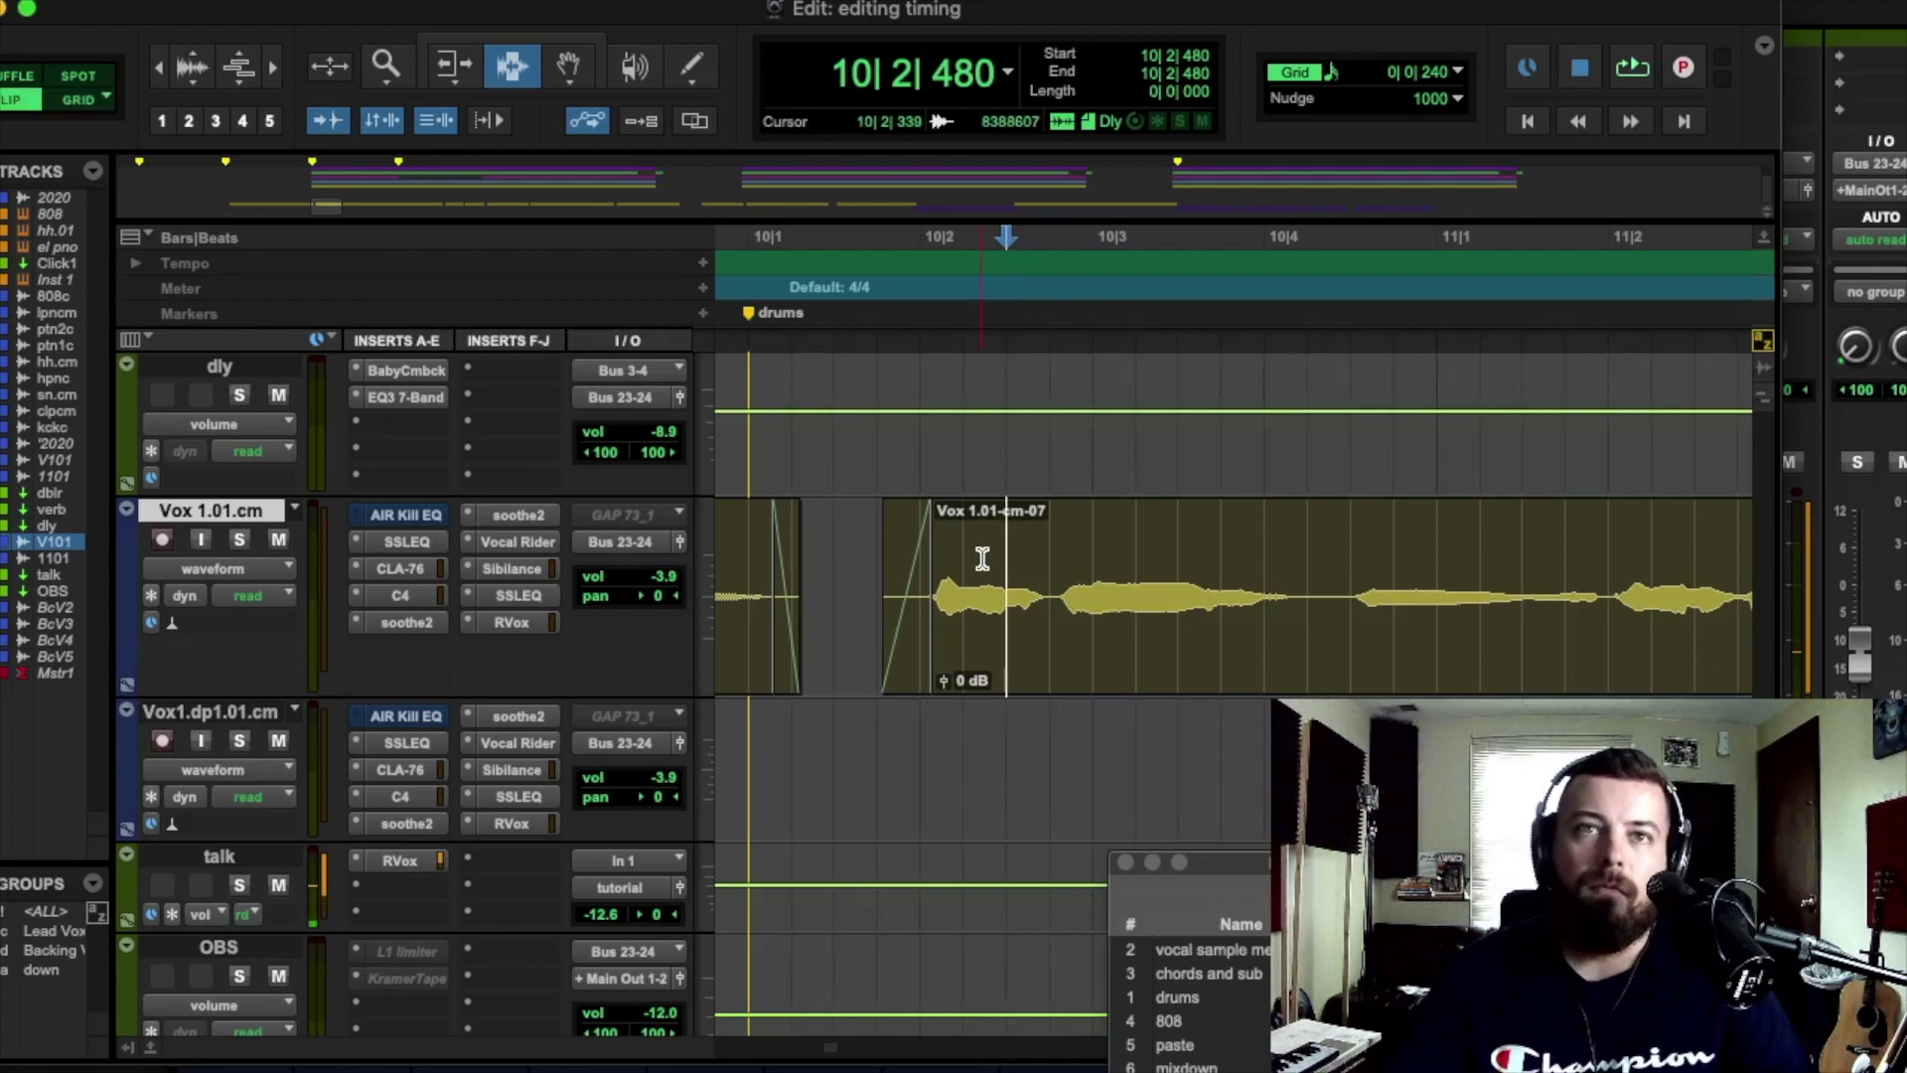
pyautogui.moveTo(1338, 594); pyautogui.dragTo(867, 617)
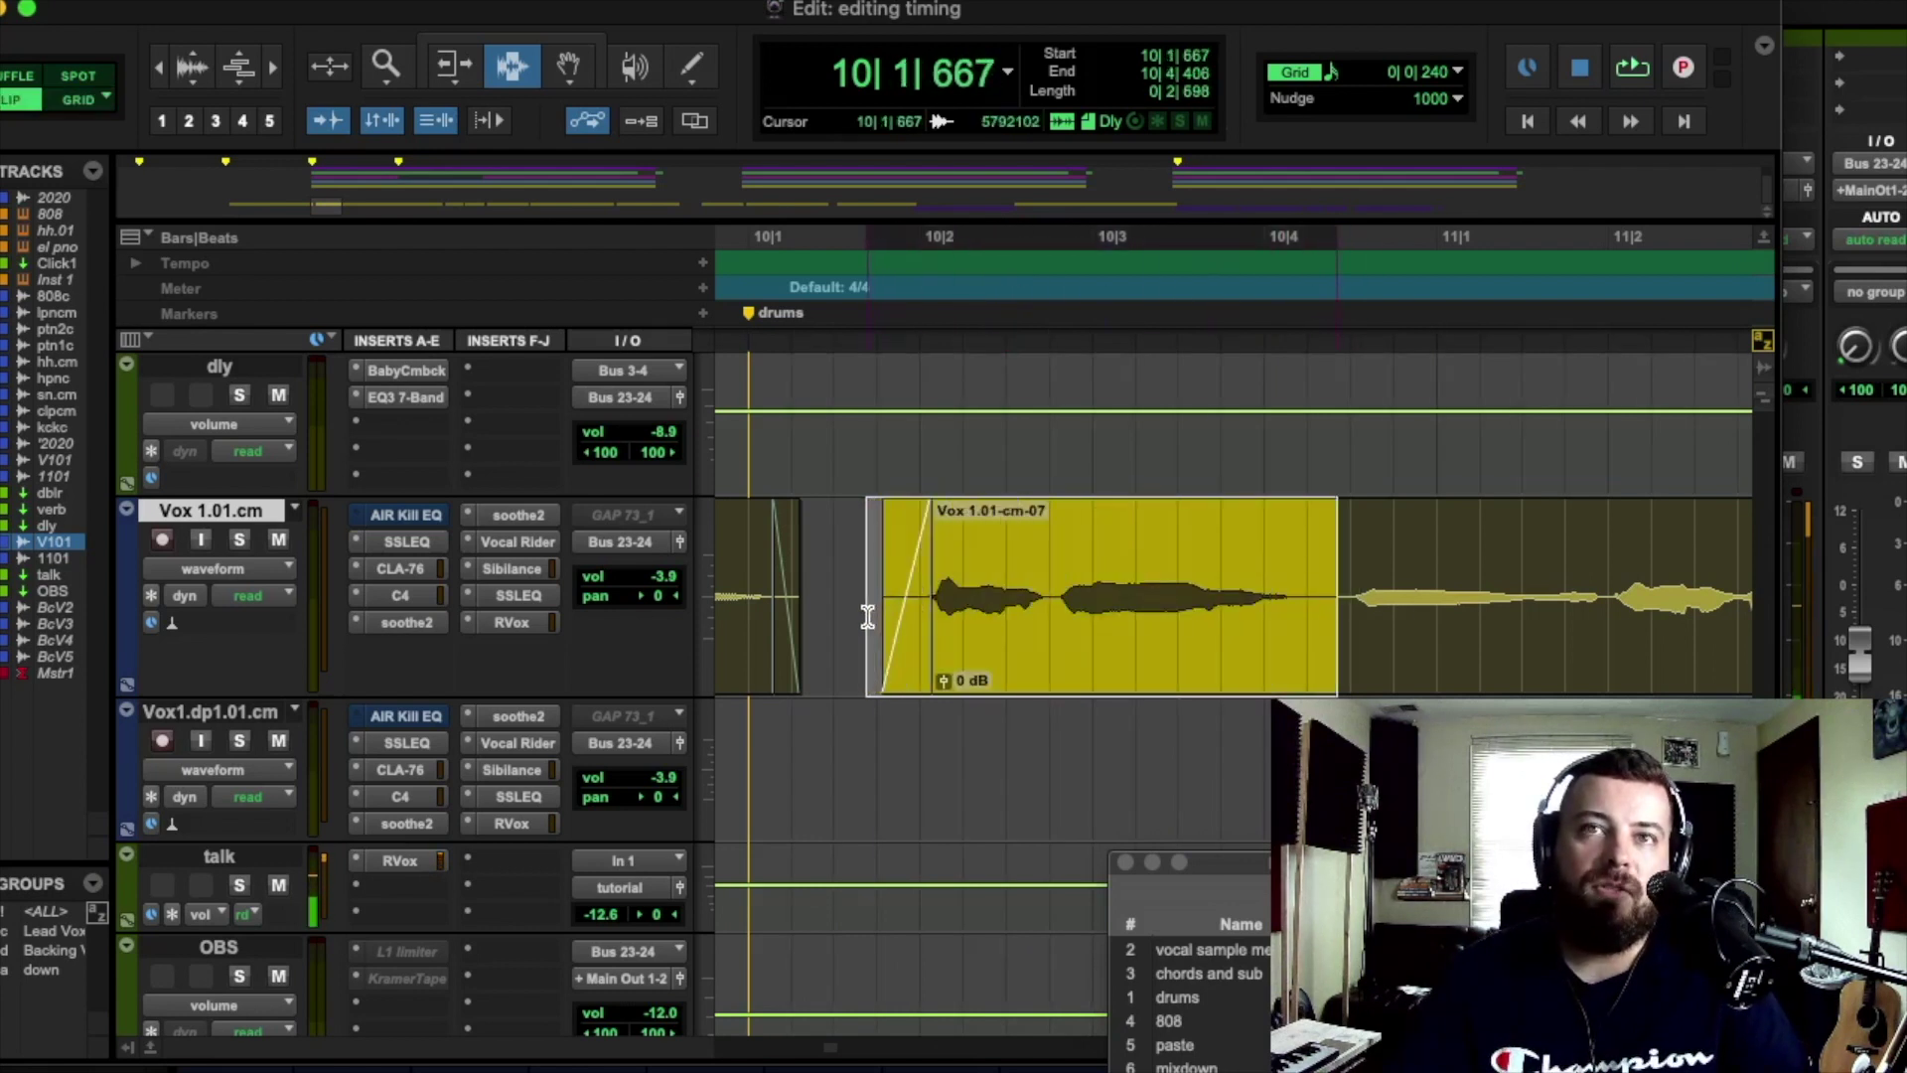
pyautogui.press('space')
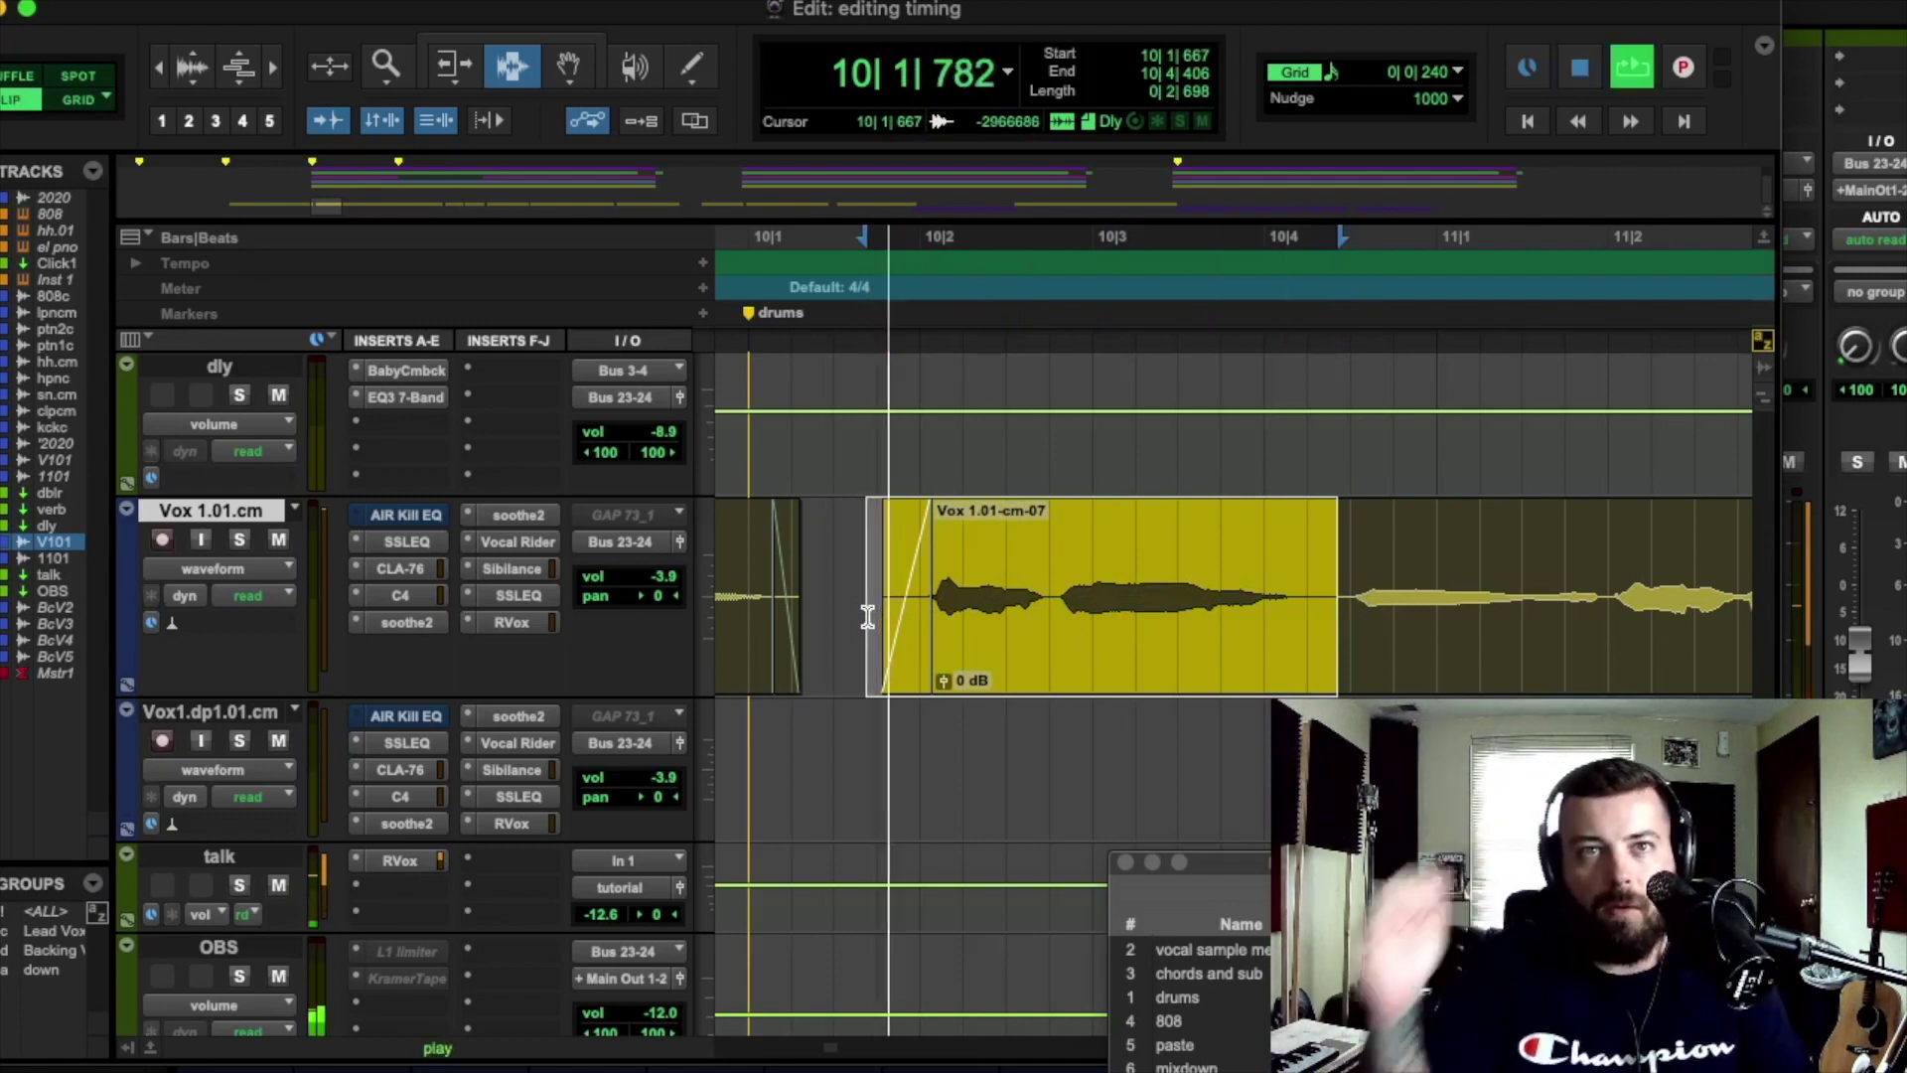
pyautogui.press('space')
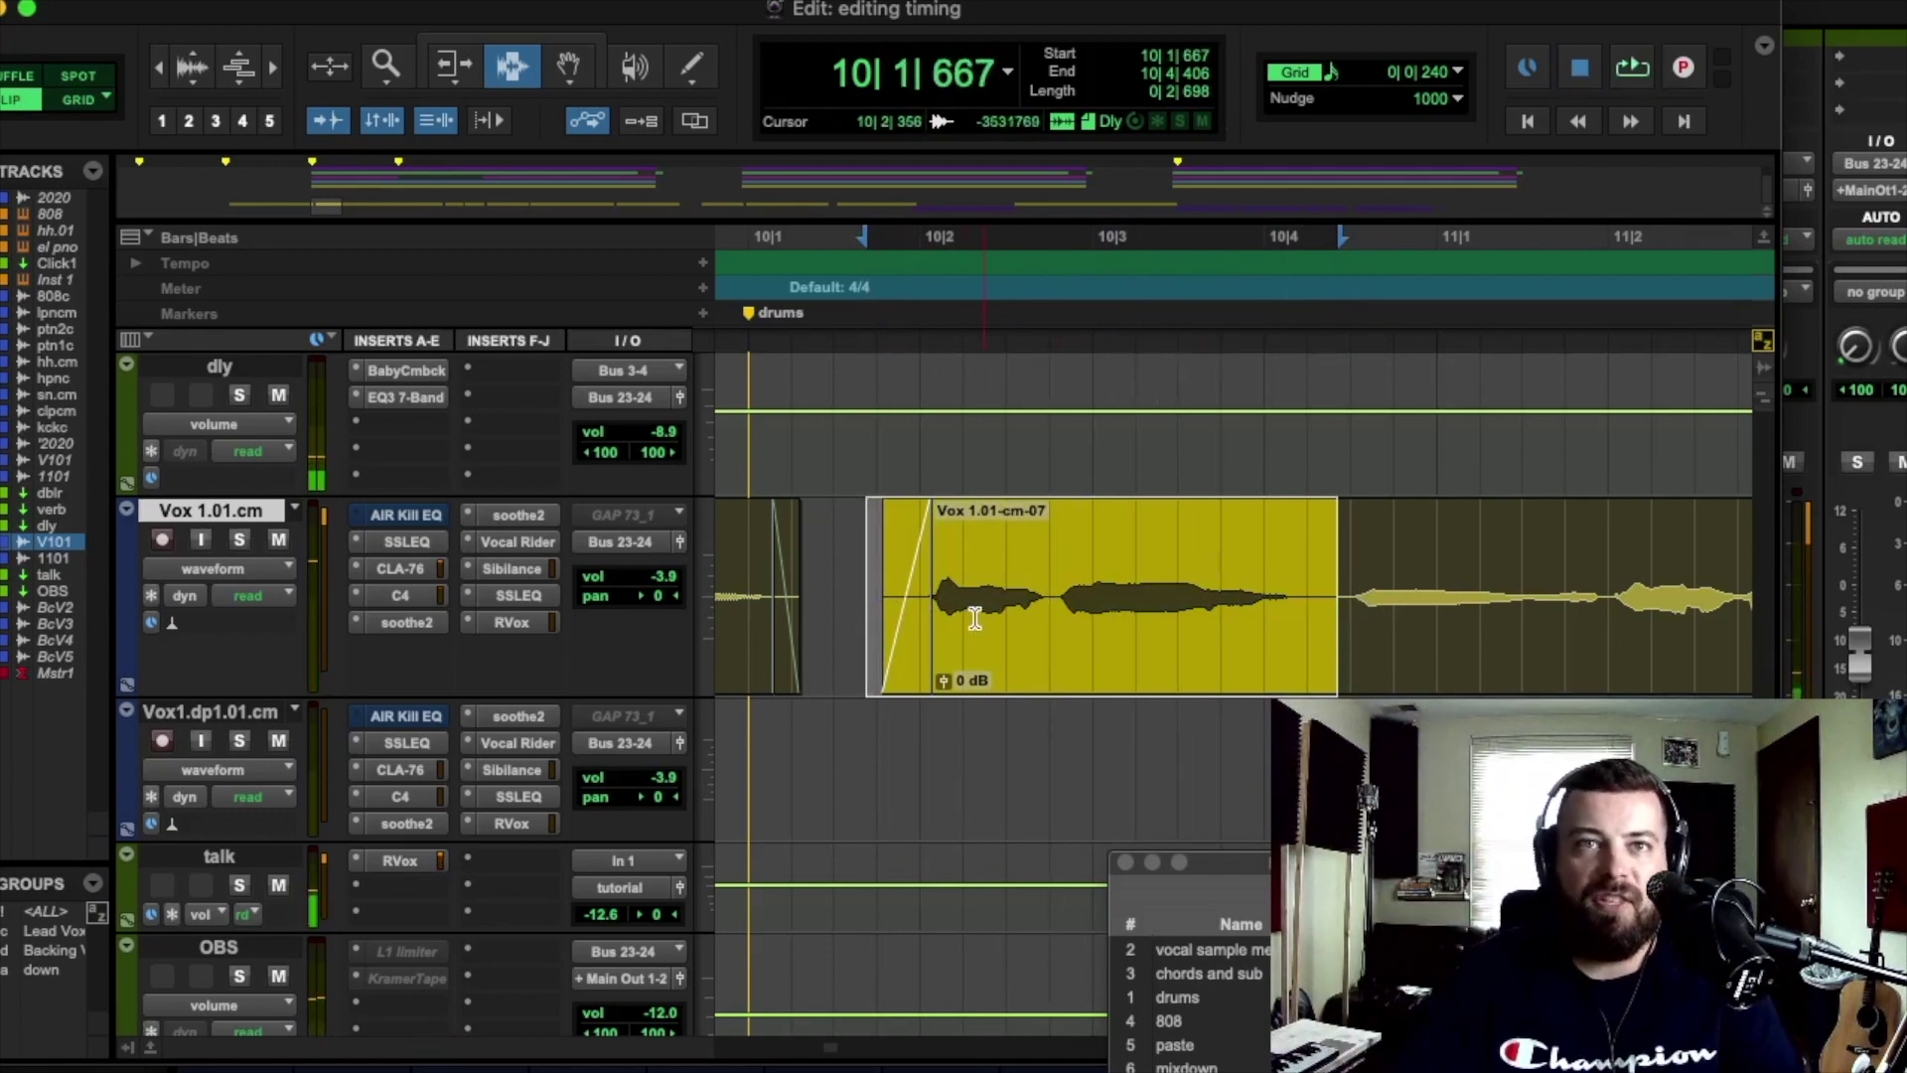
# Step: Delete the fade-in at the start of the Vox 1.01-cm-07 clip
pyautogui.click(917, 579)
pyautogui.click(917, 579)
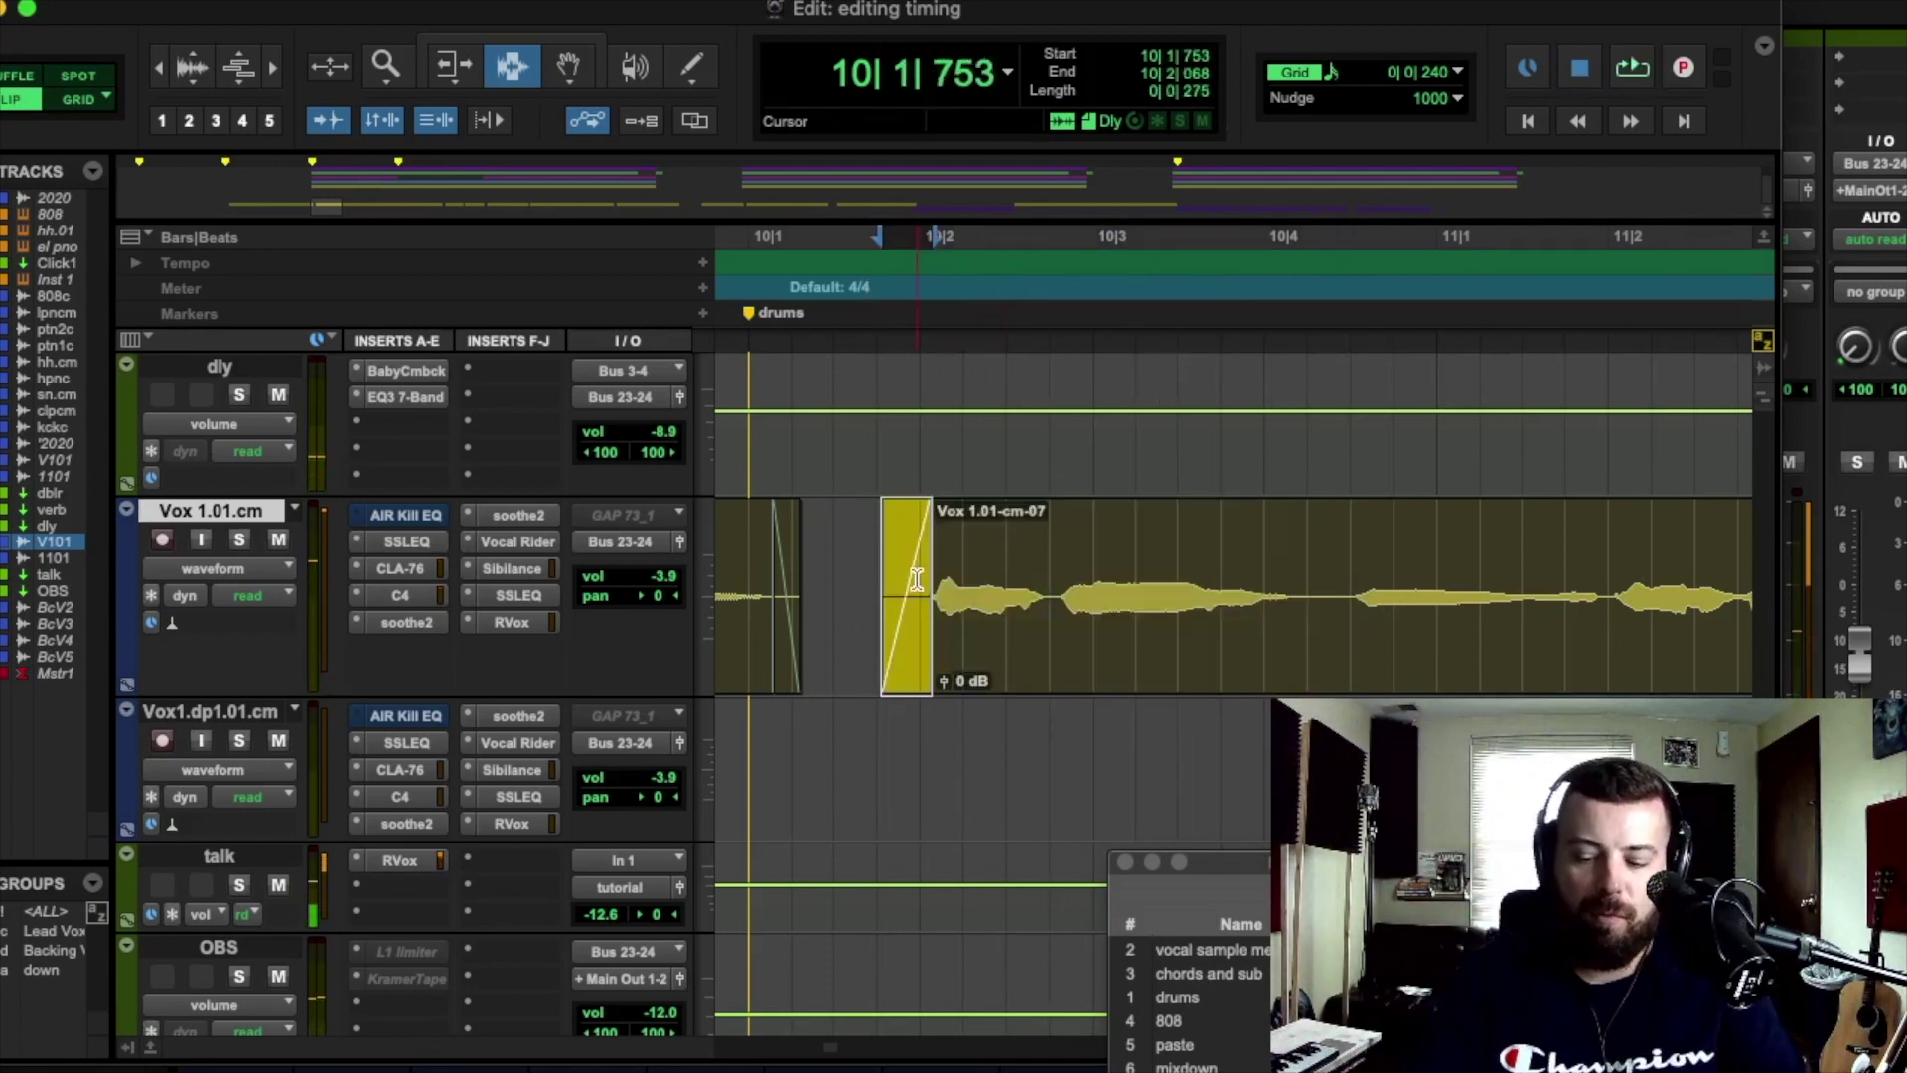
pyautogui.press('Delete')
# Step: Turn on Grid mode with F4, confirm selections snap, and audition from 10|2|000
pyautogui.click(1015, 571)
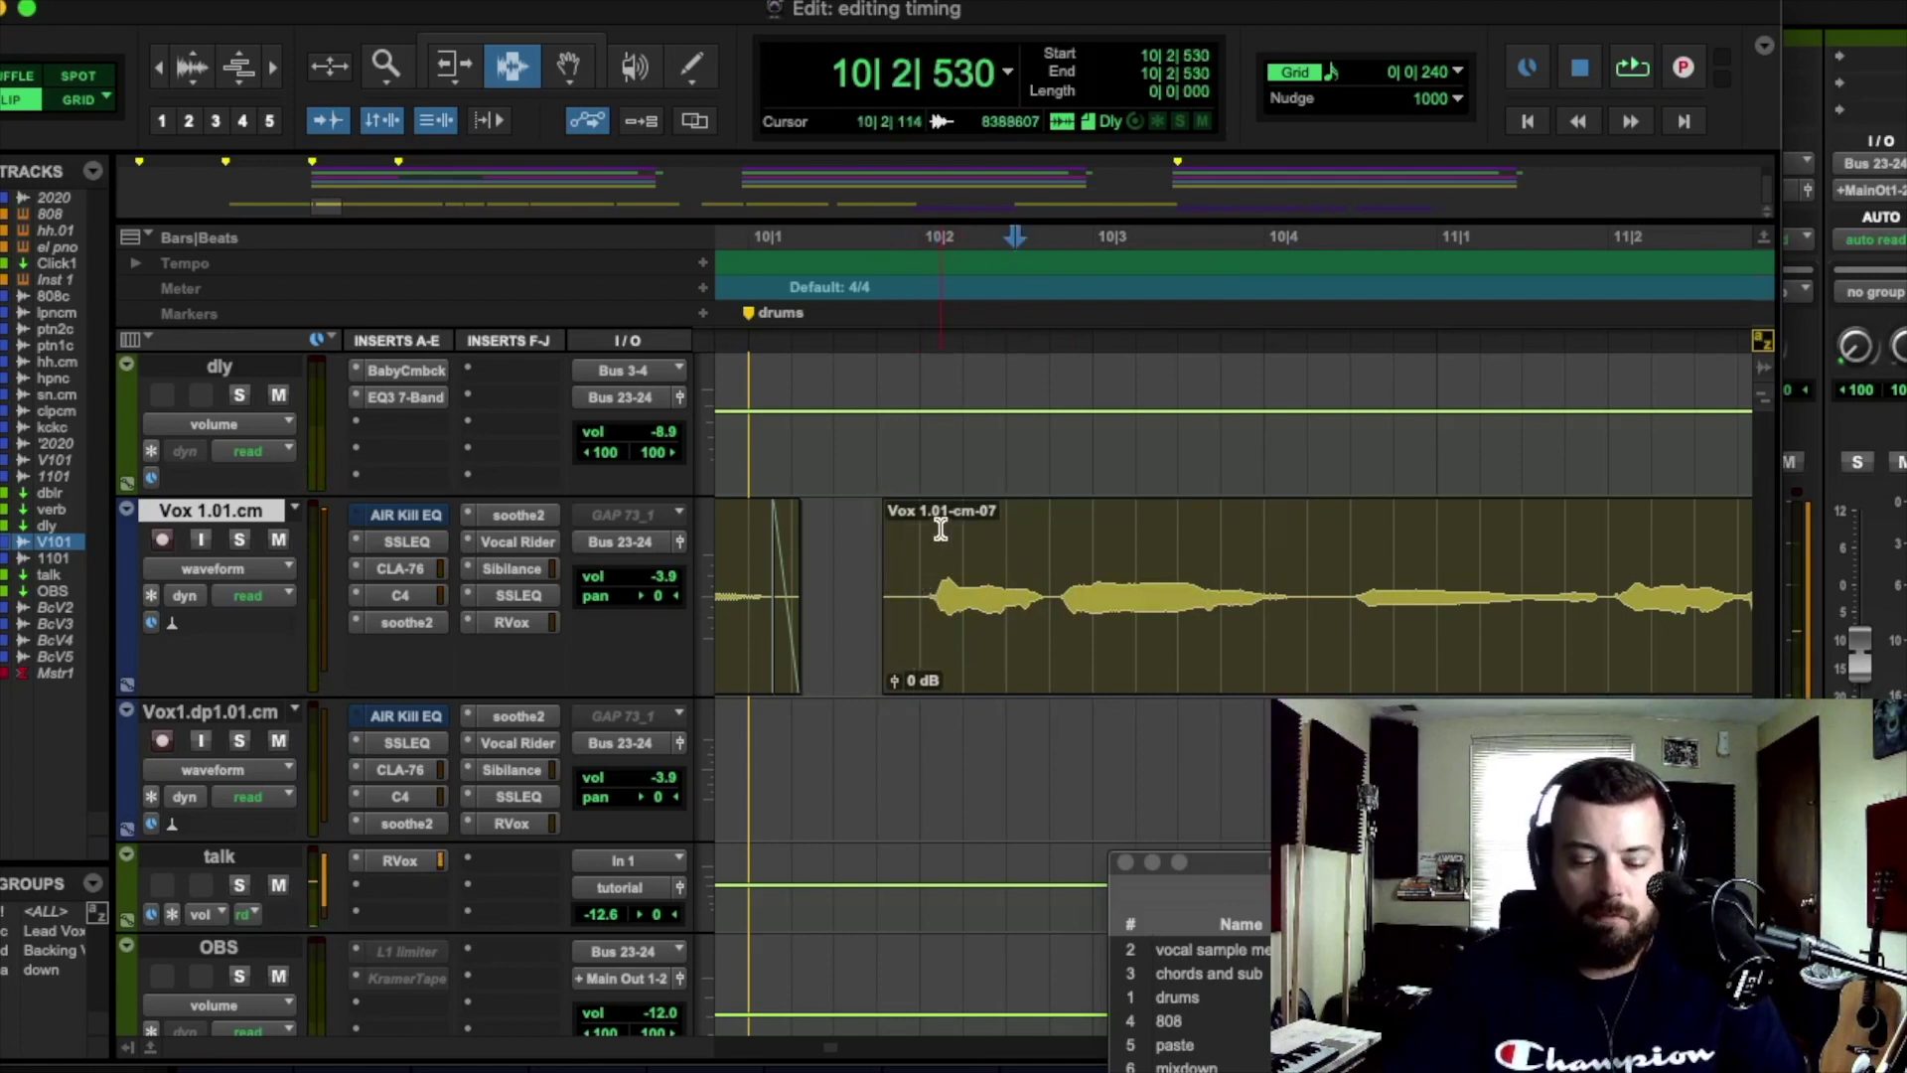
pyautogui.press('F4')
pyautogui.moveTo(919, 516)
pyautogui.mouseDown()
pyautogui.moveTo(971, 512)
pyautogui.moveTo(926, 507)
pyautogui.mouseUp()
pyautogui.press('space')
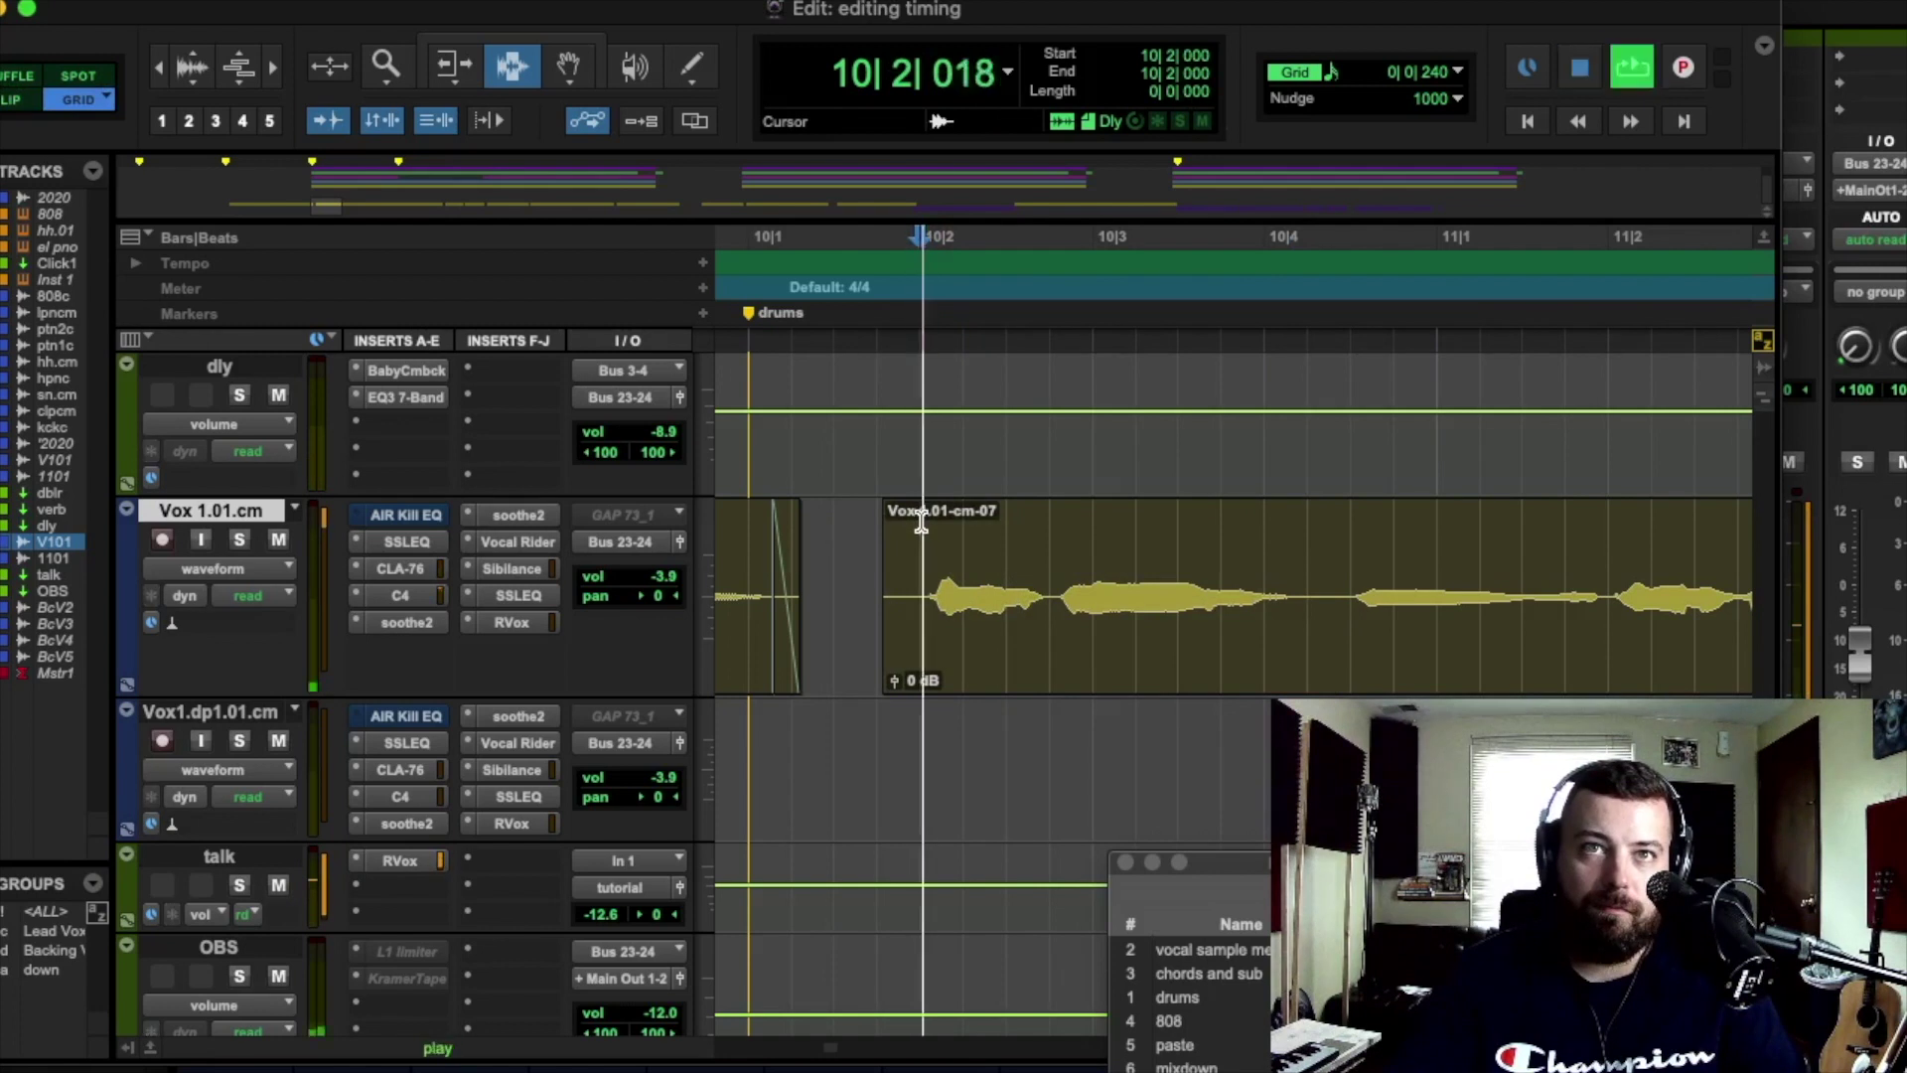
pyautogui.press('space')
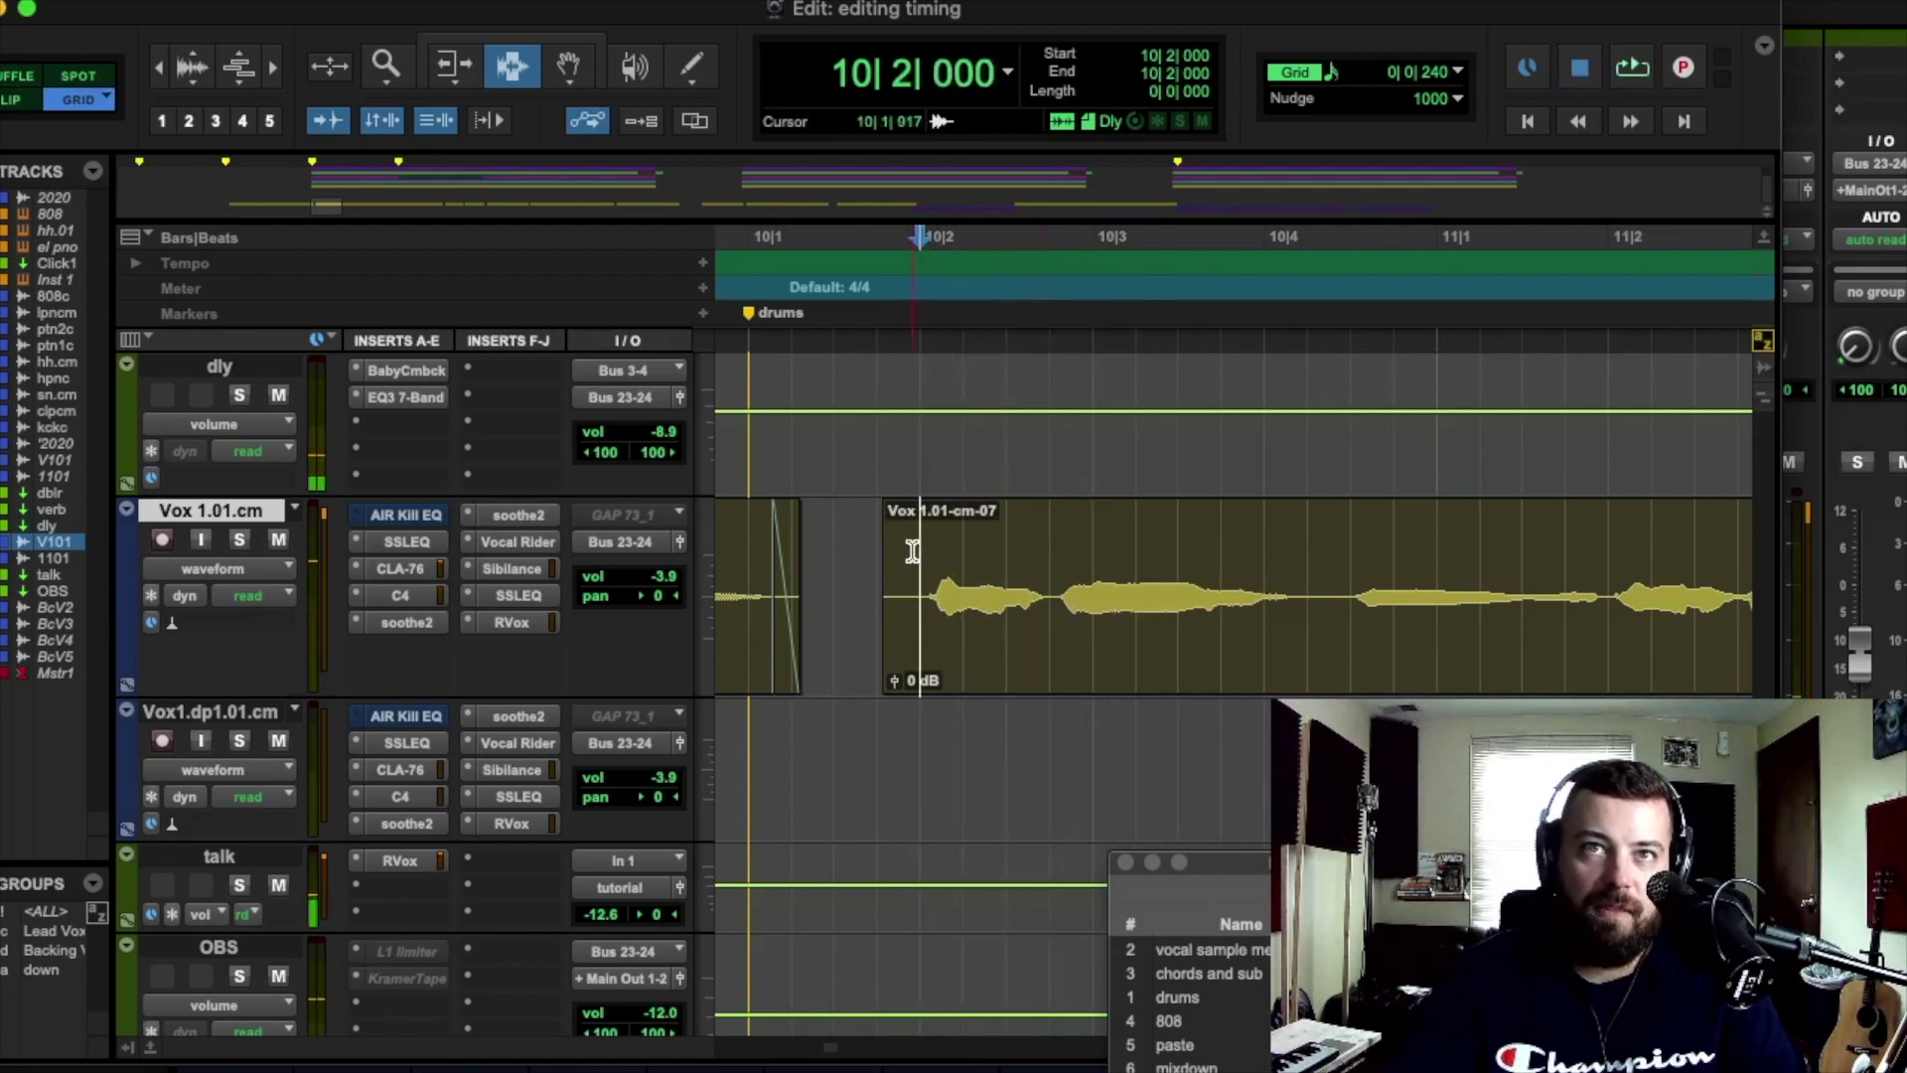
# Step: Select the first vocal phrase, ending at 10|4|240
pyautogui.moveTo(909, 553); pyautogui.dragTo(1041, 556)
pyautogui.click(1056, 541)
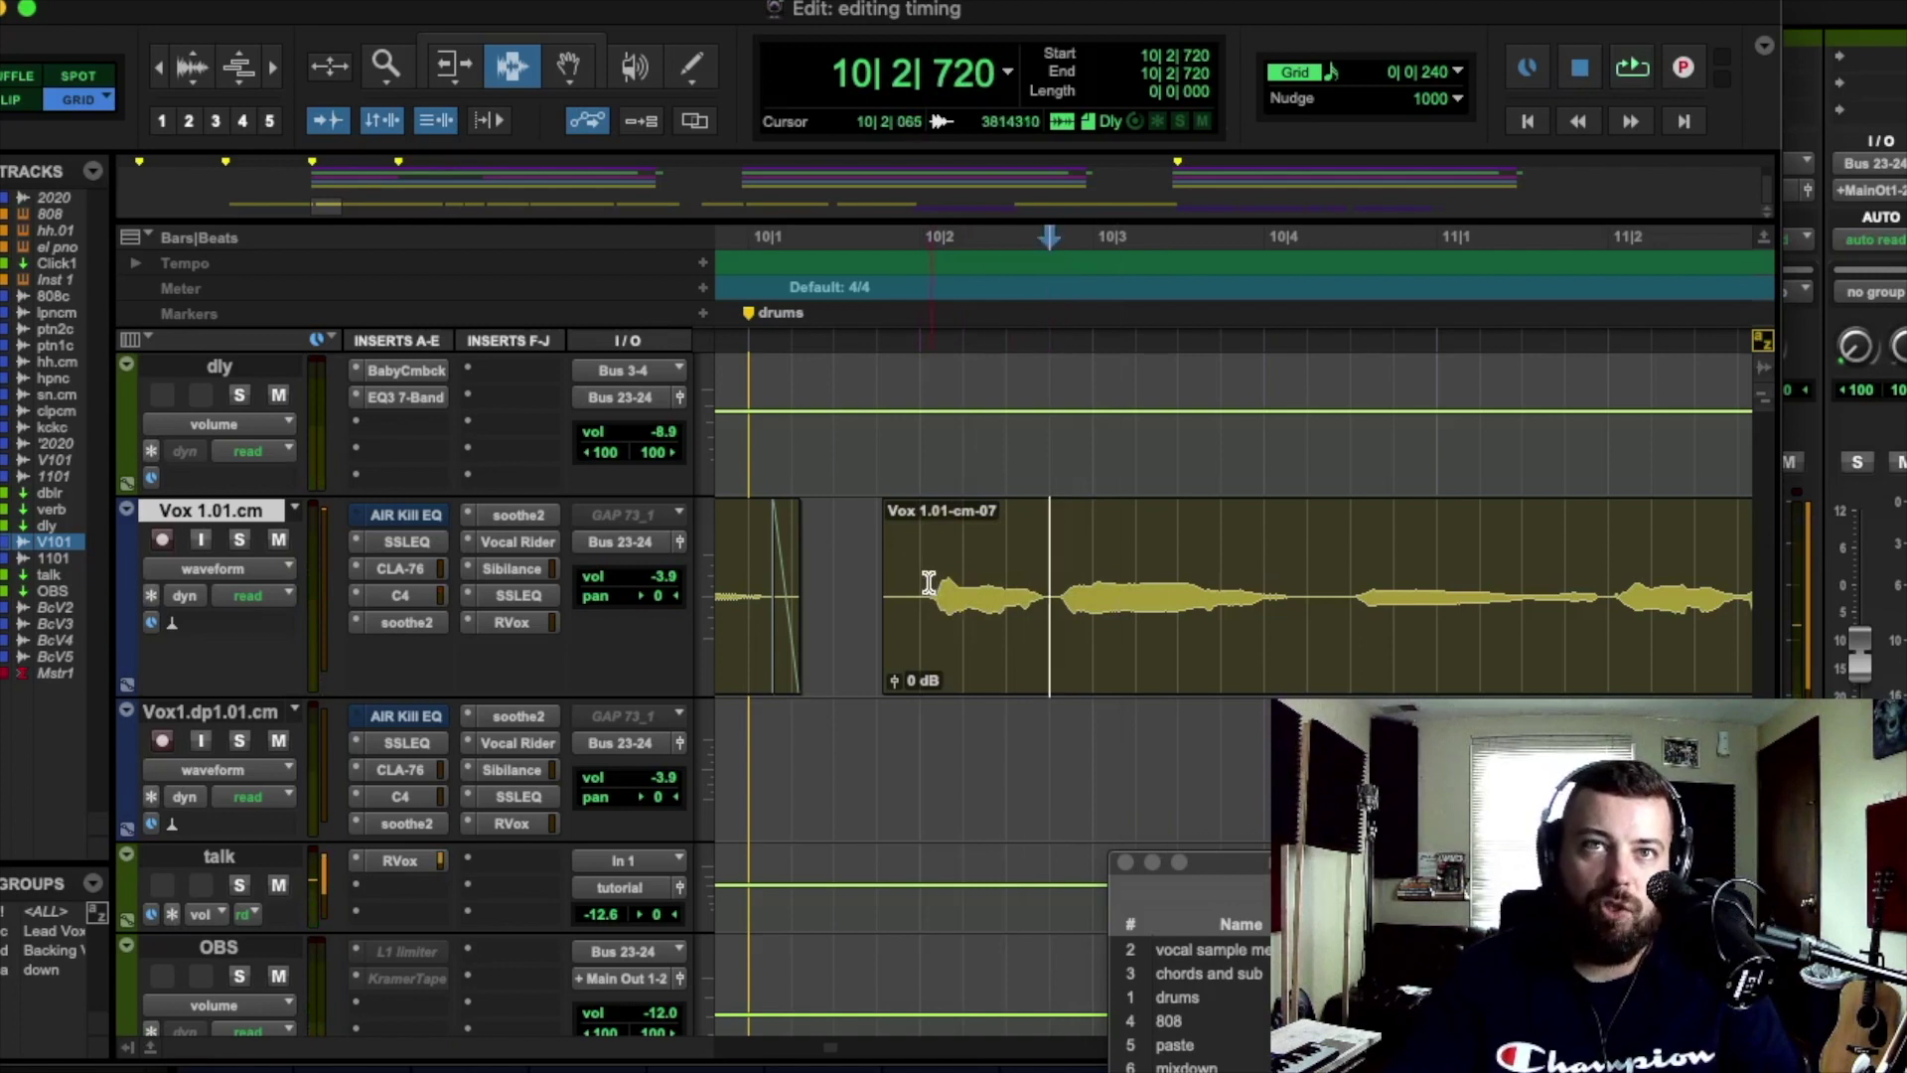
pyautogui.moveTo(918, 574); pyautogui.dragTo(1093, 576)
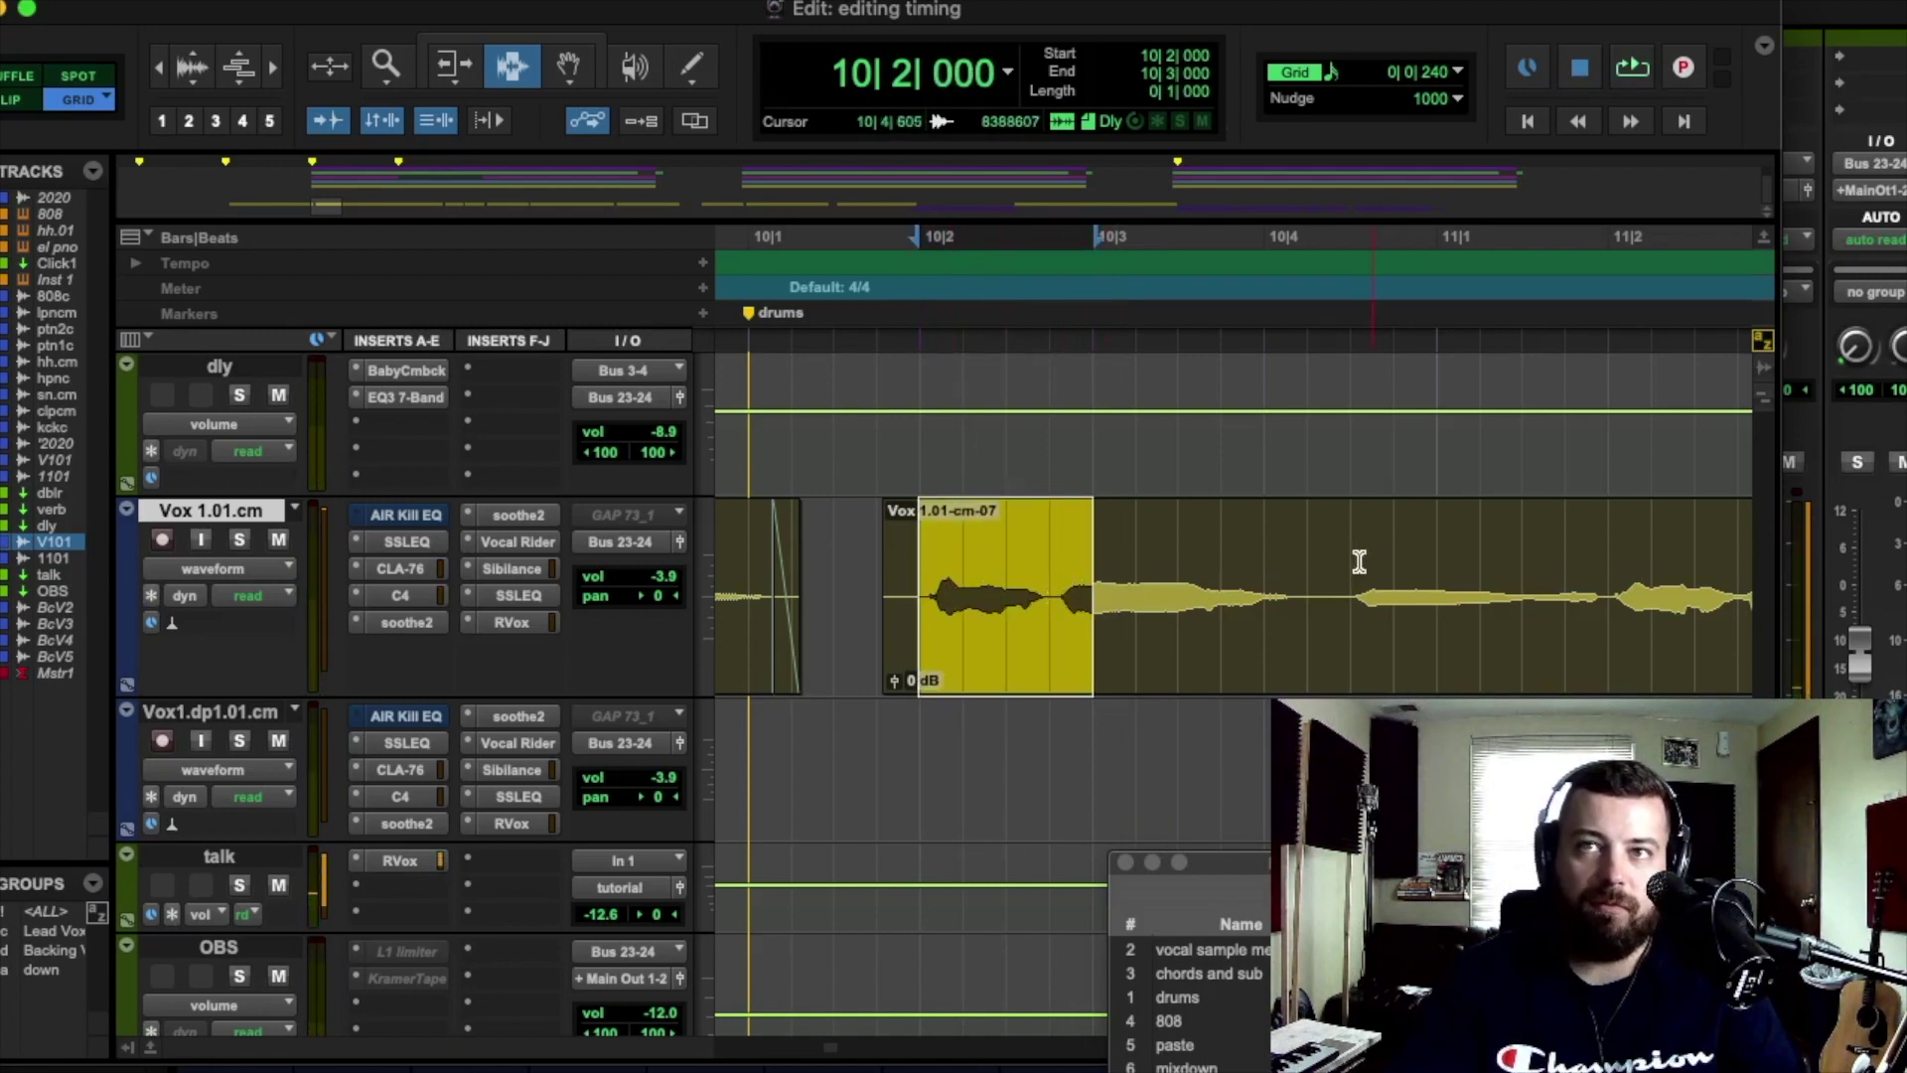
pyautogui.moveTo(1307, 586); pyautogui.dragTo(881, 596)
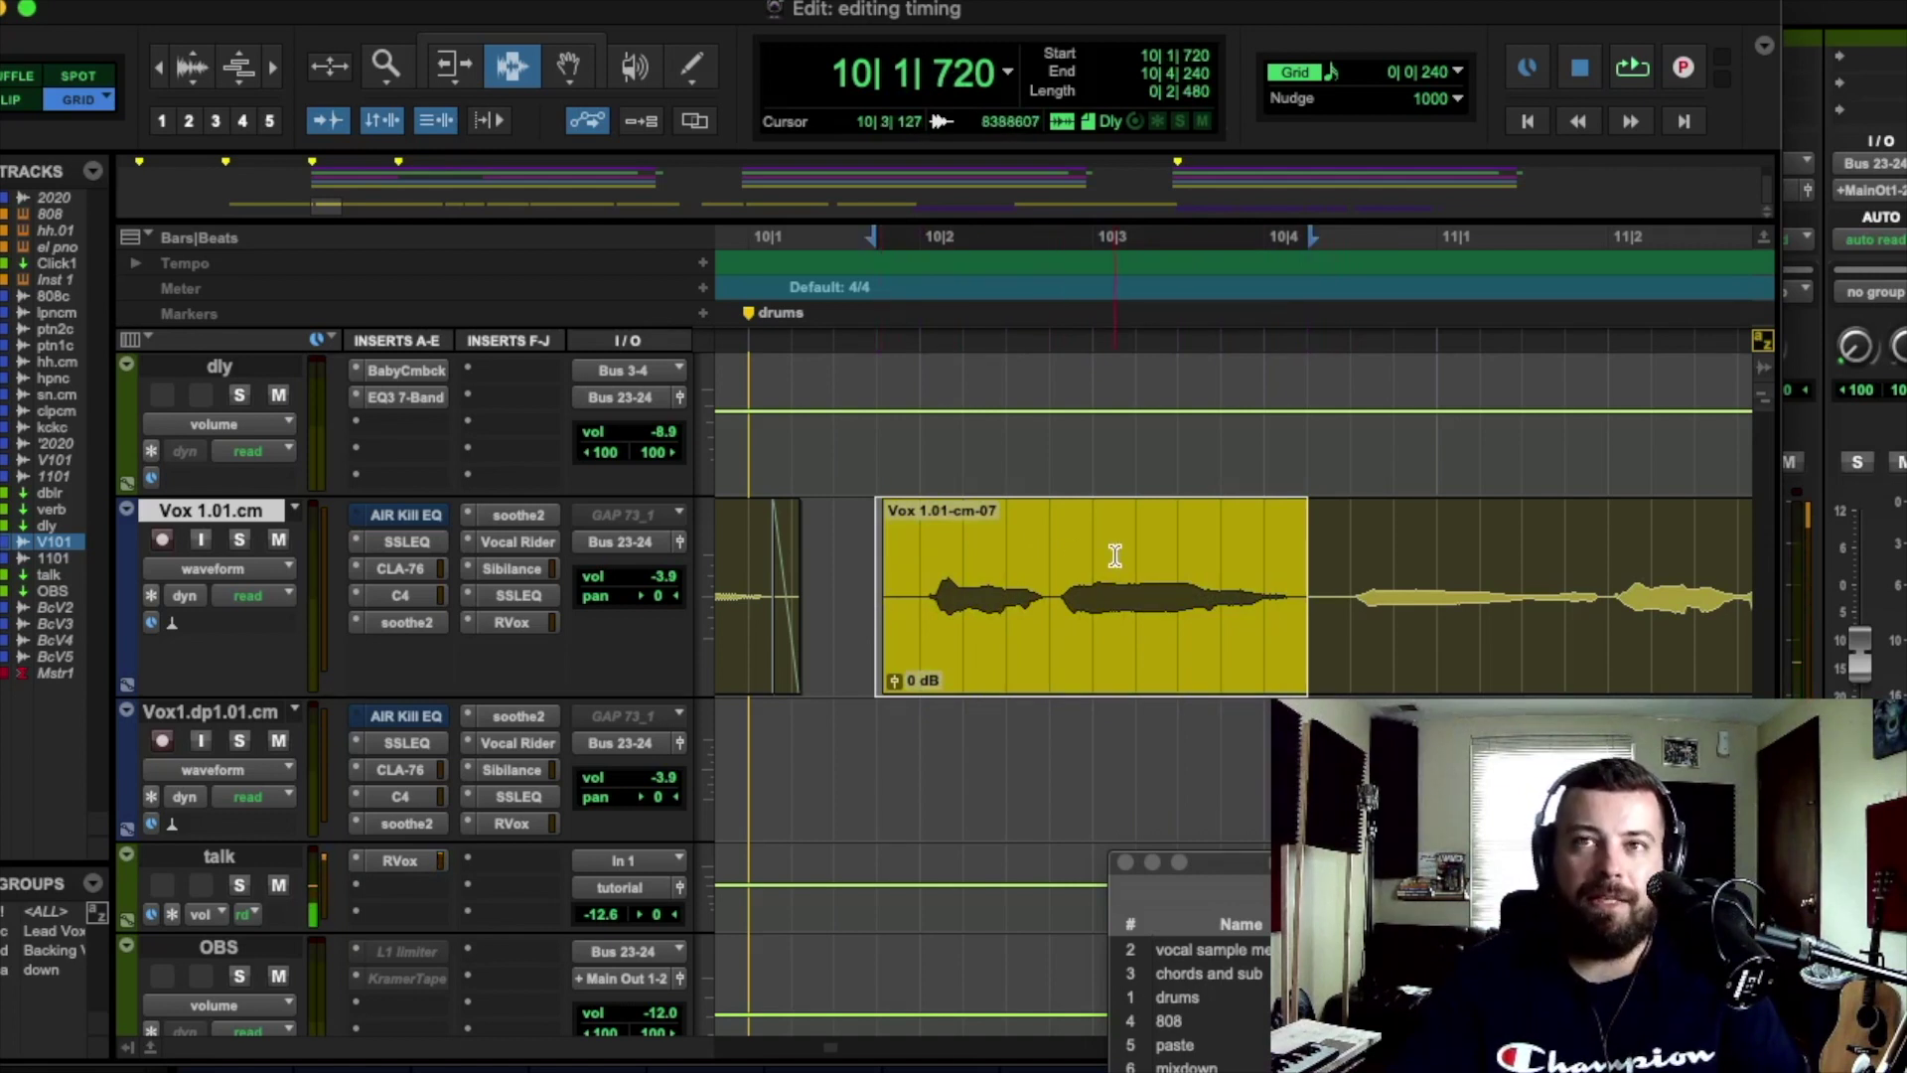
# Step: Separate the phrase at 10|4|240 into clip Vox 1.01-cm-34, select it, and nudge it earlier
pyautogui.press('super+e')
pyautogui.doubleClick(1252, 588)
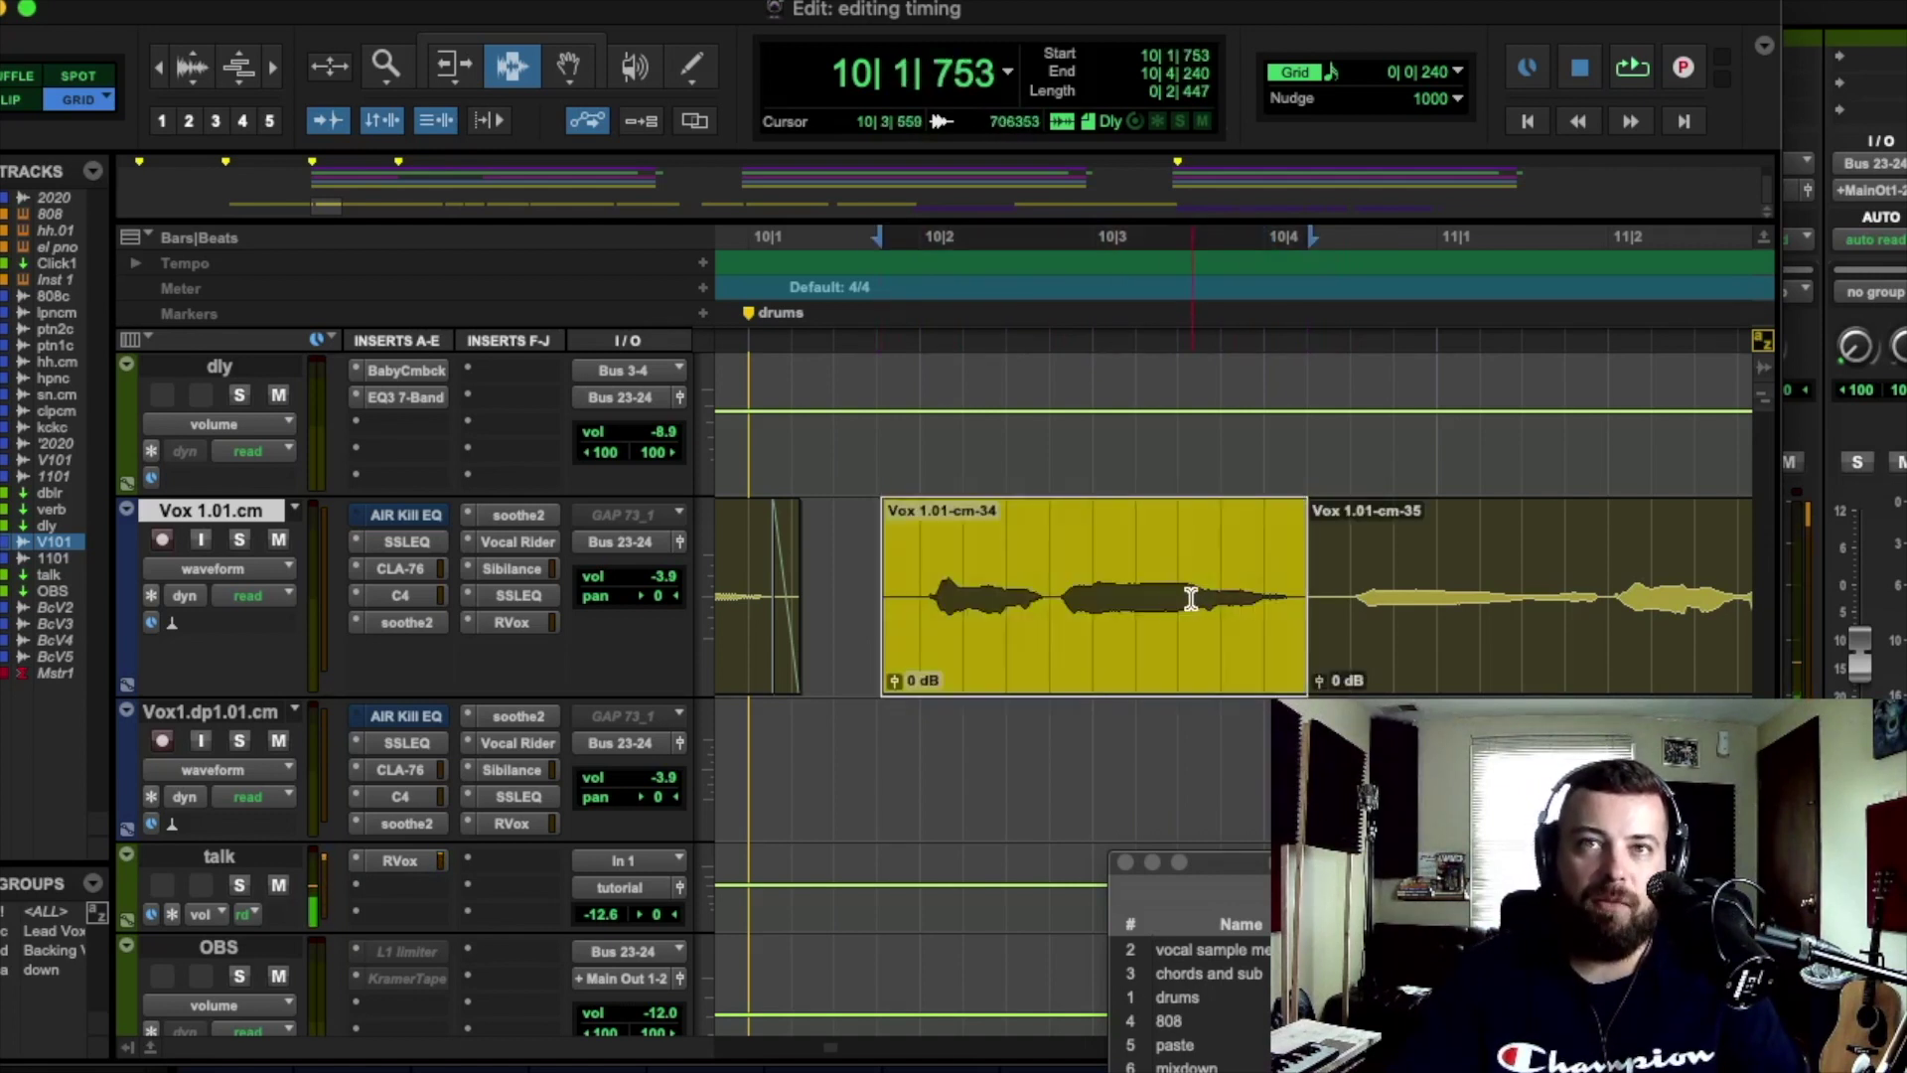
pyautogui.tripleClick(1589, 596)
pyautogui.click(1694, 591)
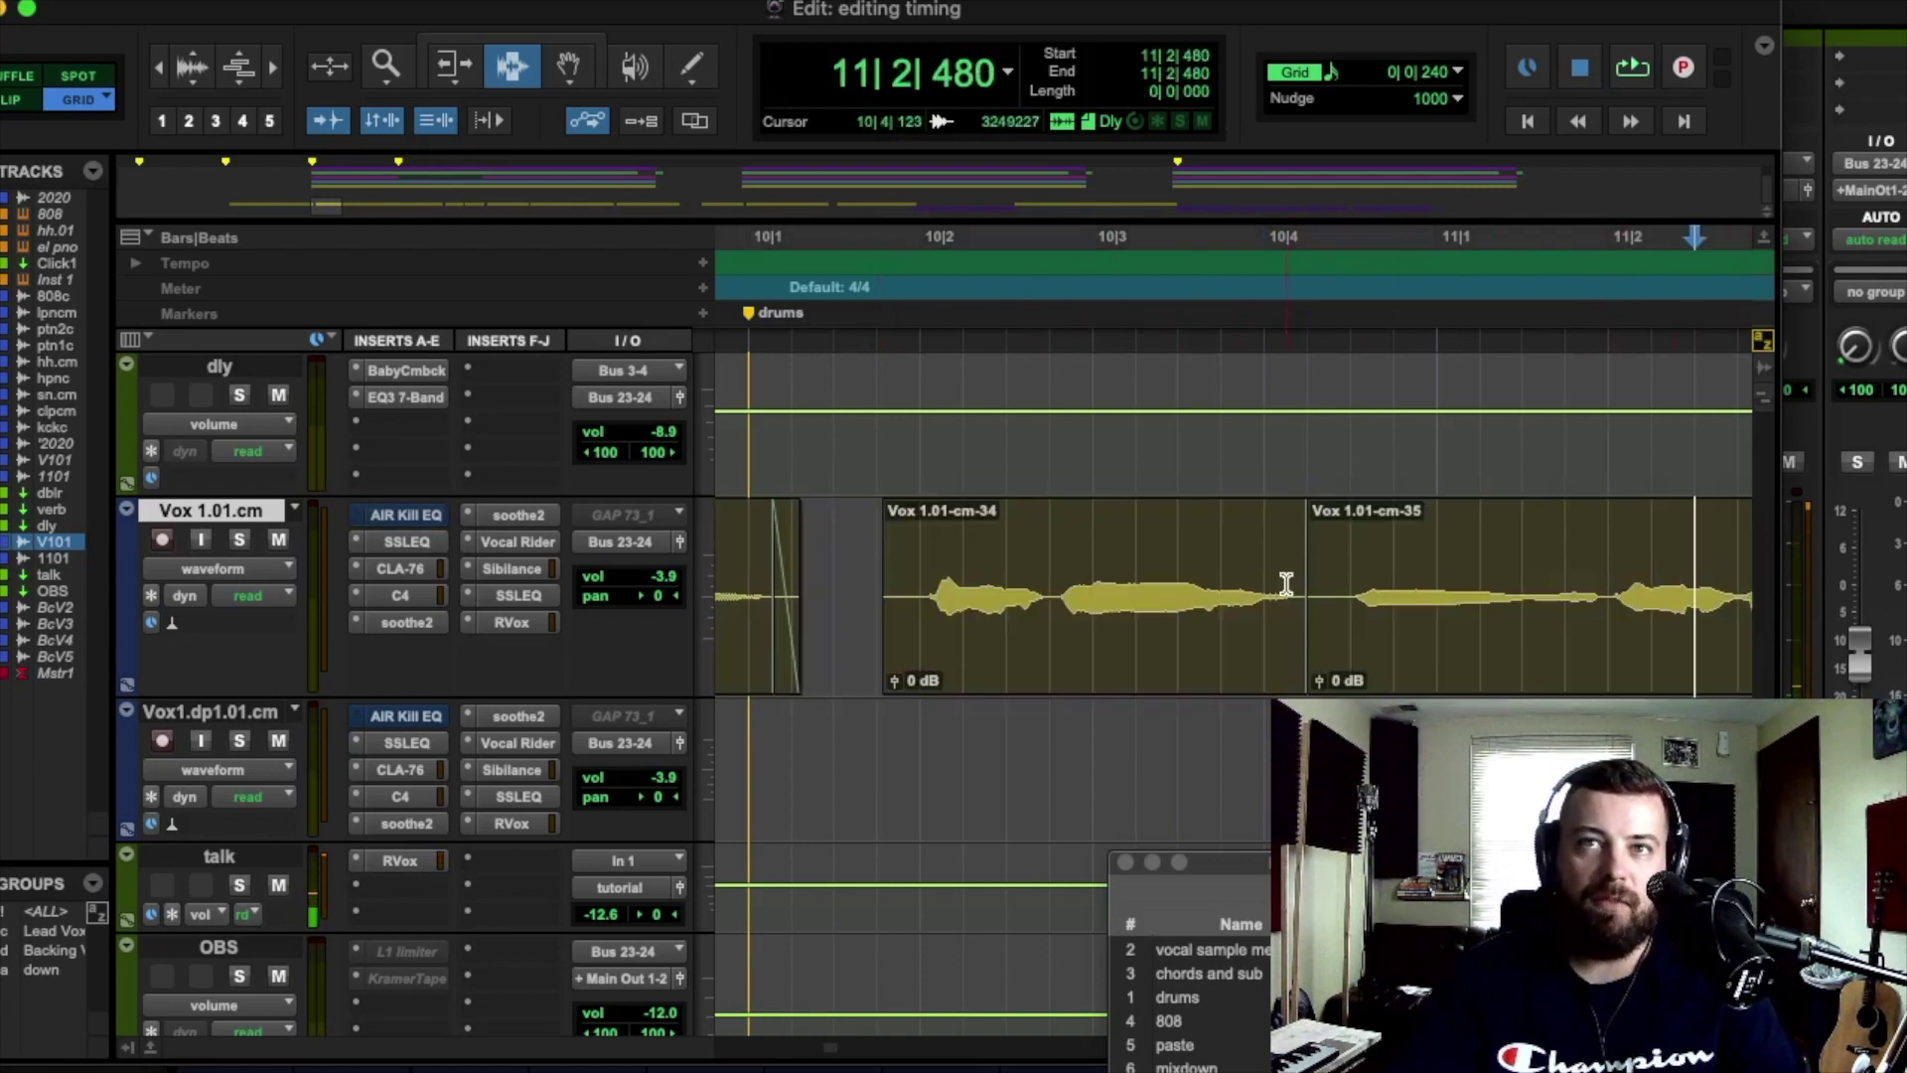
pyautogui.click(1135, 586)
pyautogui.doubleClick(1157, 587)
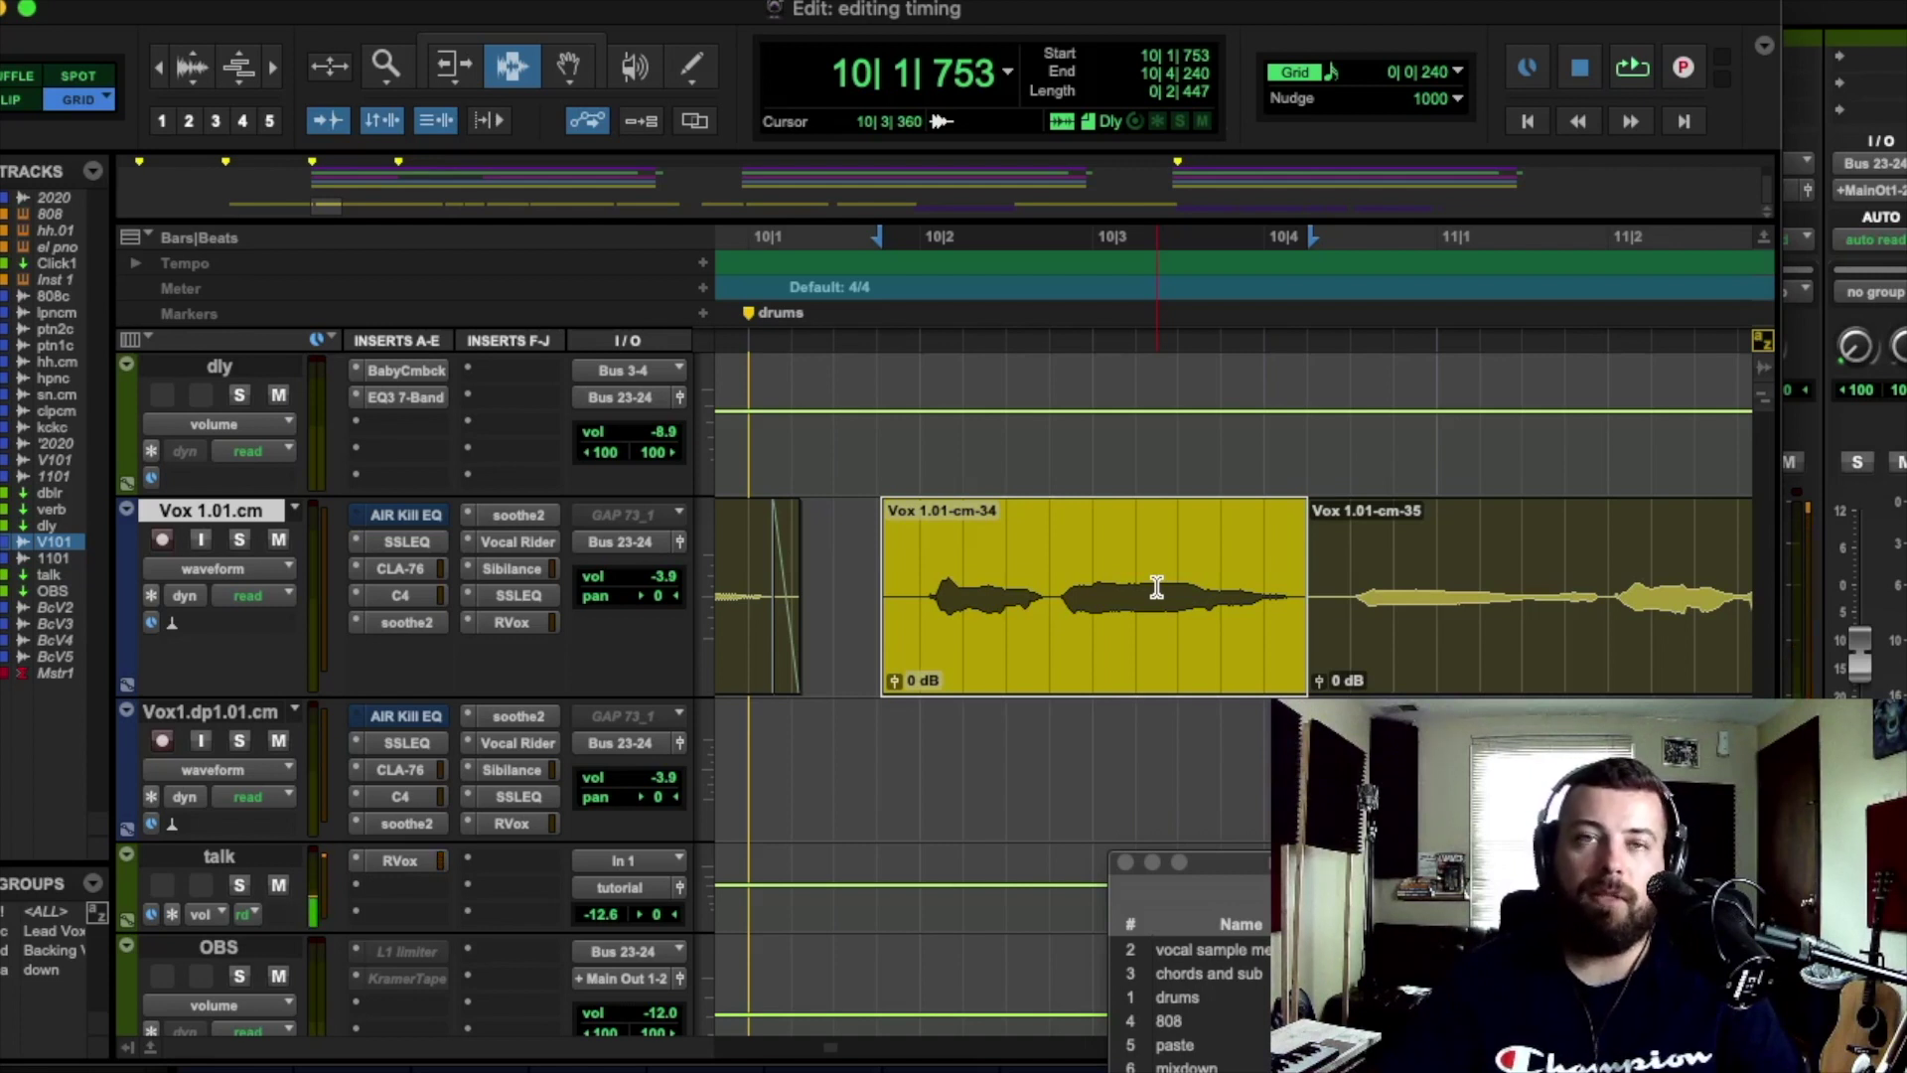
pyautogui.press('-')
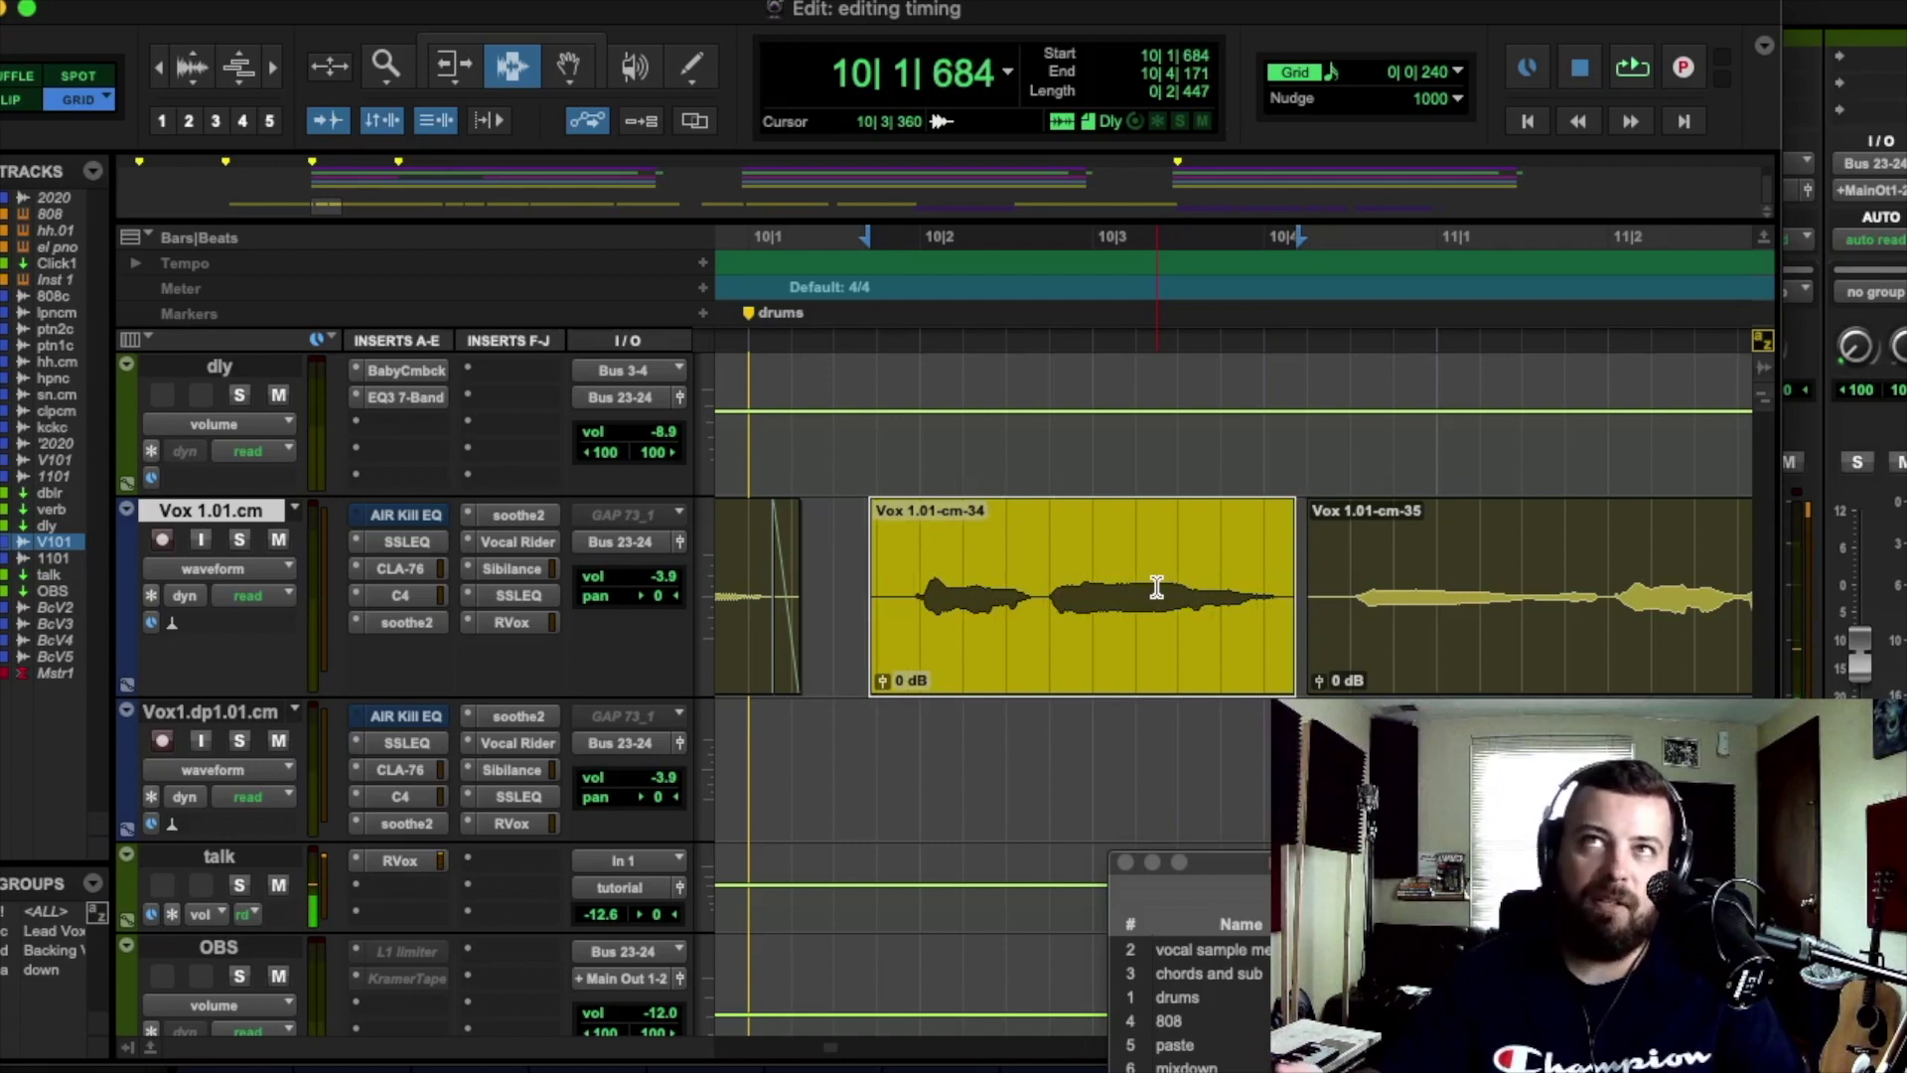
# Step: Change the nudge amount from 1000 to 500 samples in the Nudge value menu
pyautogui.click(1458, 101)
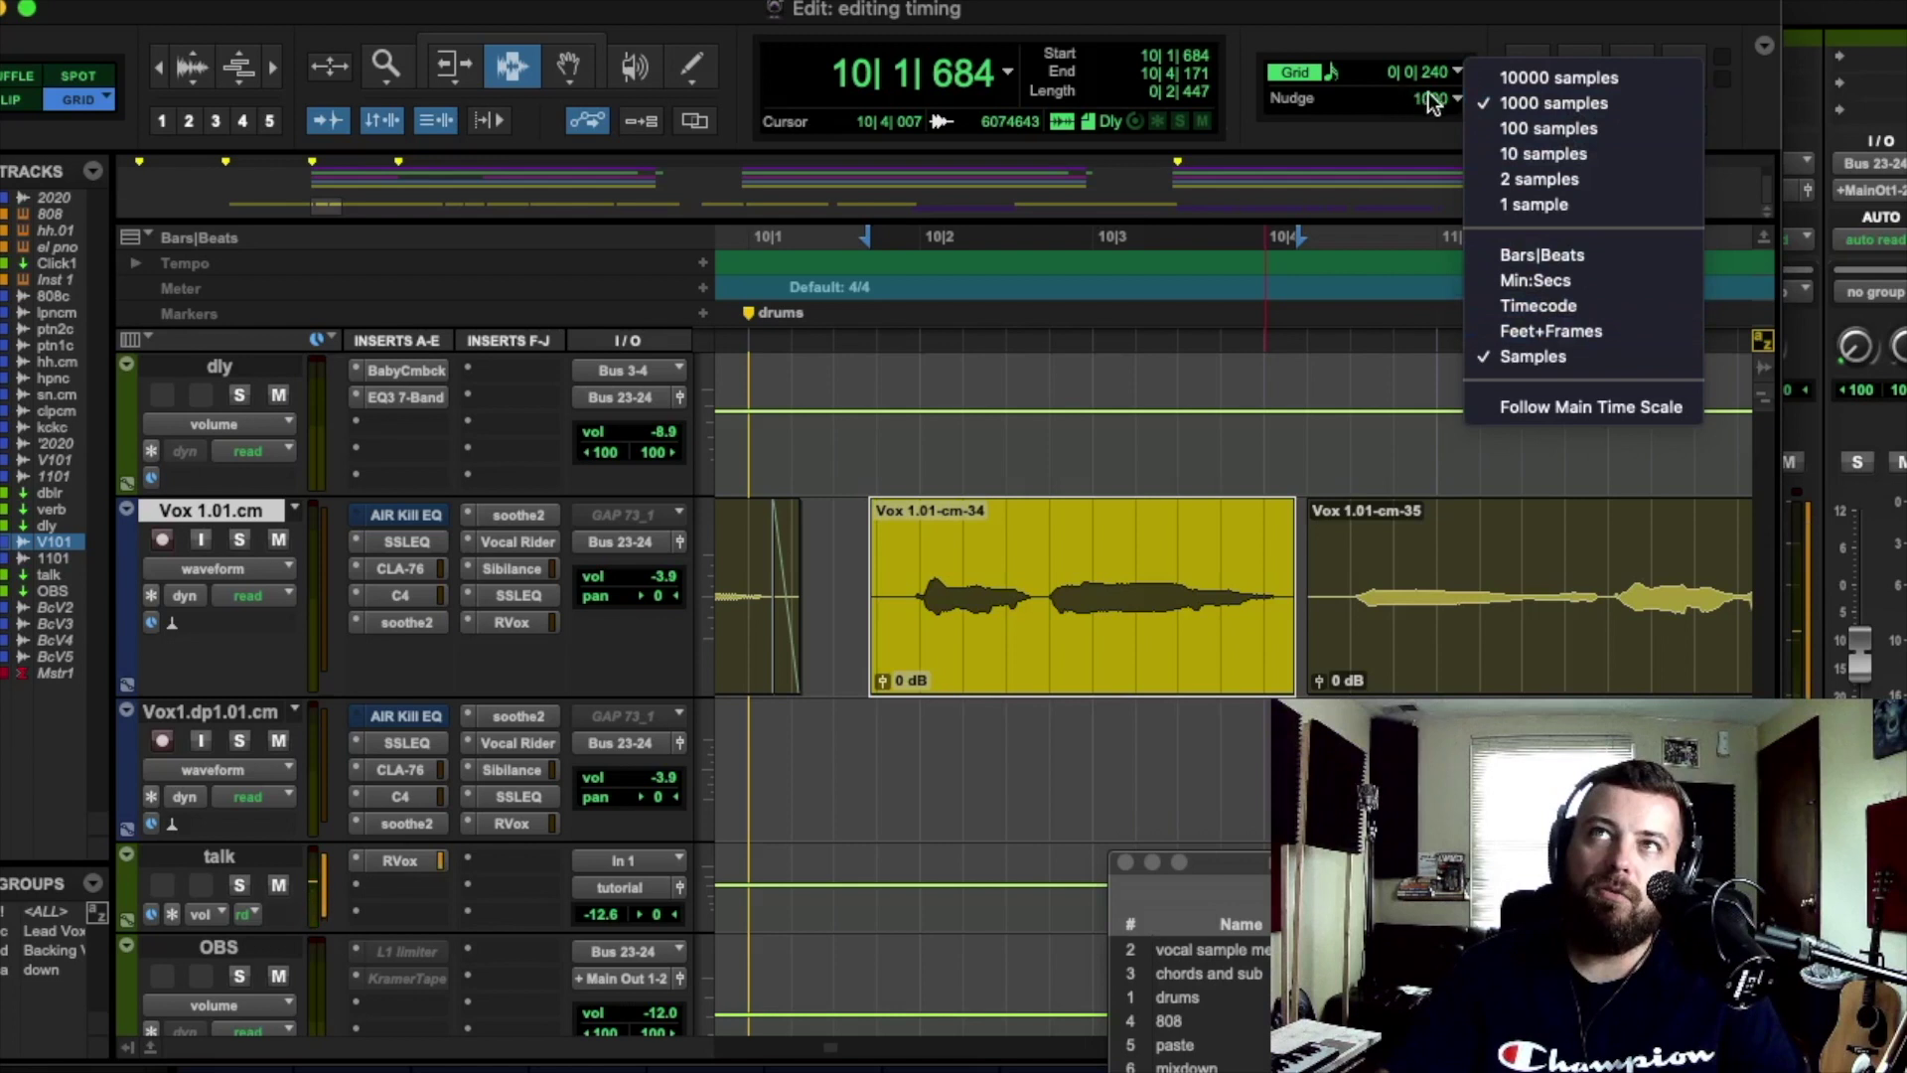
pyautogui.click(1562, 105)
pyautogui.click(1460, 99)
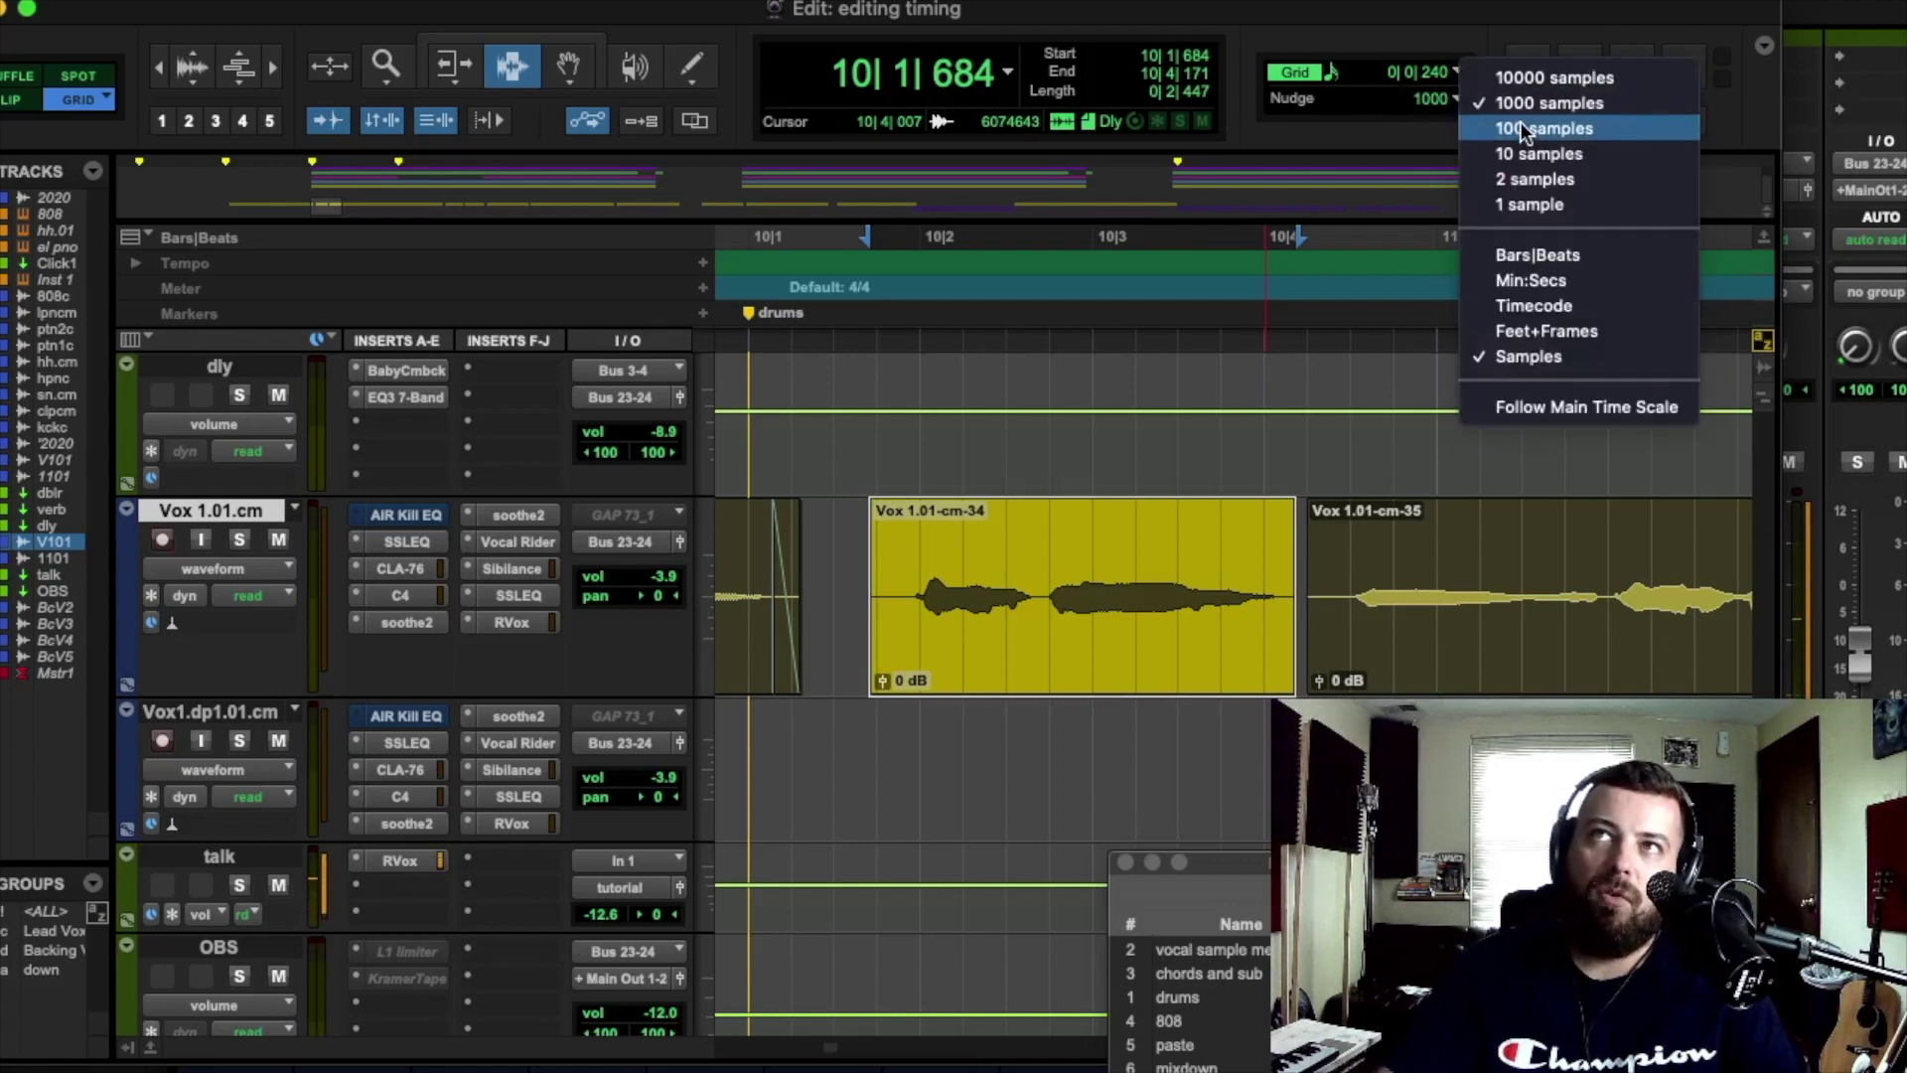
pyautogui.click(1522, 123)
pyautogui.click(1464, 99)
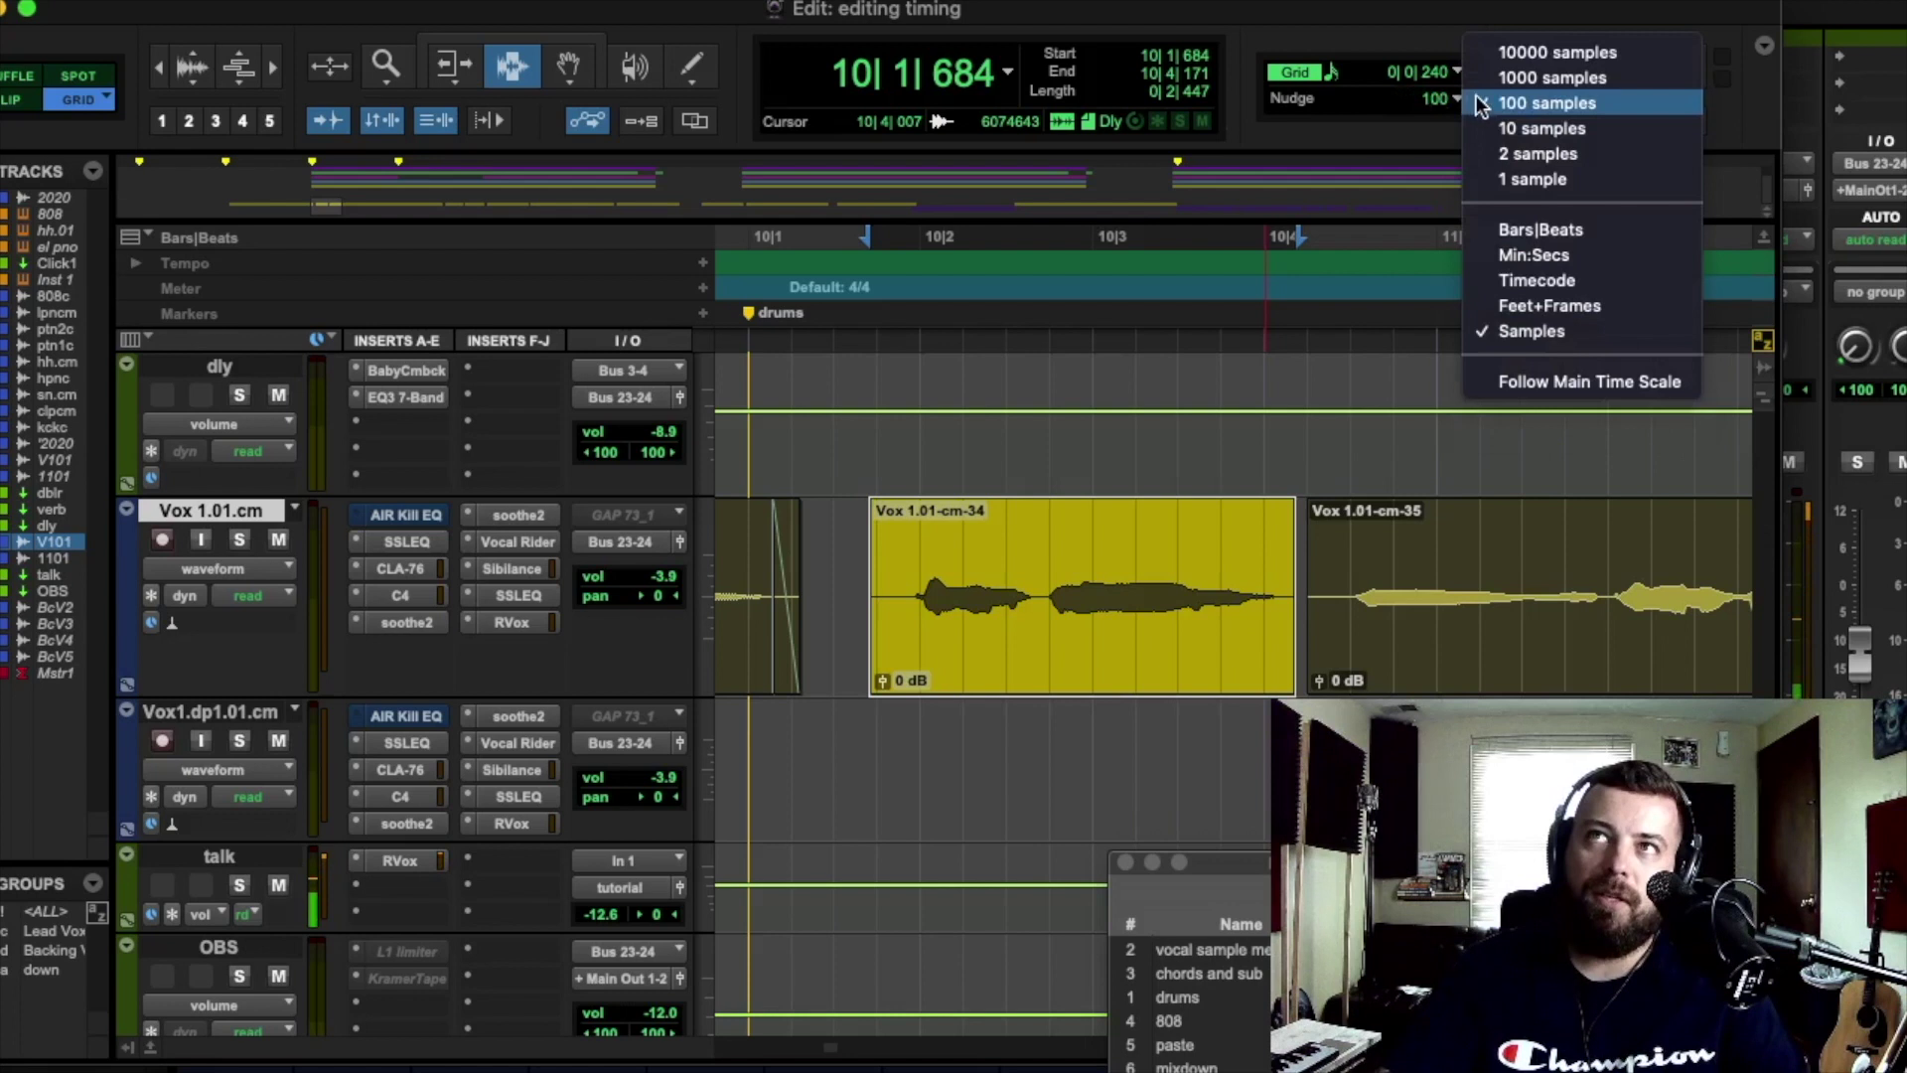
pyautogui.click(1530, 77)
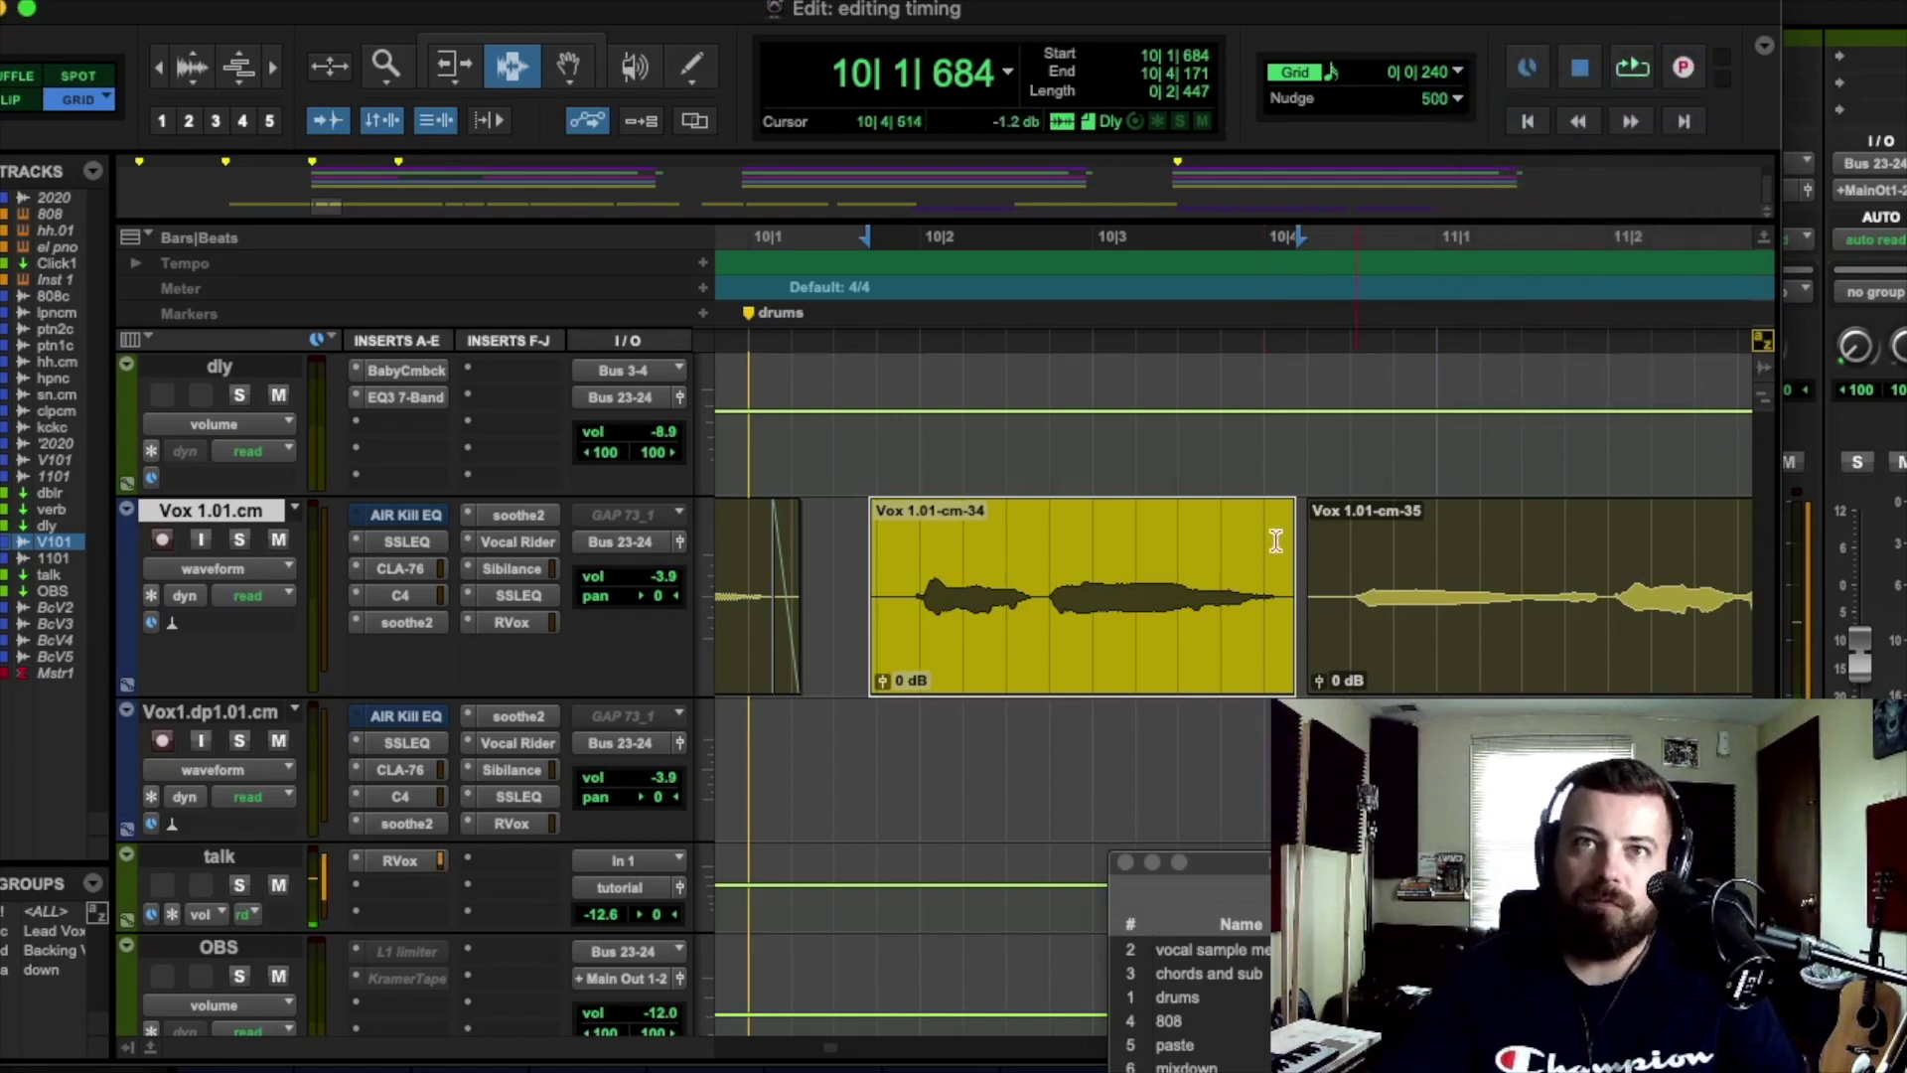
# Step: Audition the shifted Vox 1.01-cm-34 clip from 10|1|240
pyautogui.click(1172, 614)
pyautogui.doubleClick(1167, 616)
pyautogui.press('space')
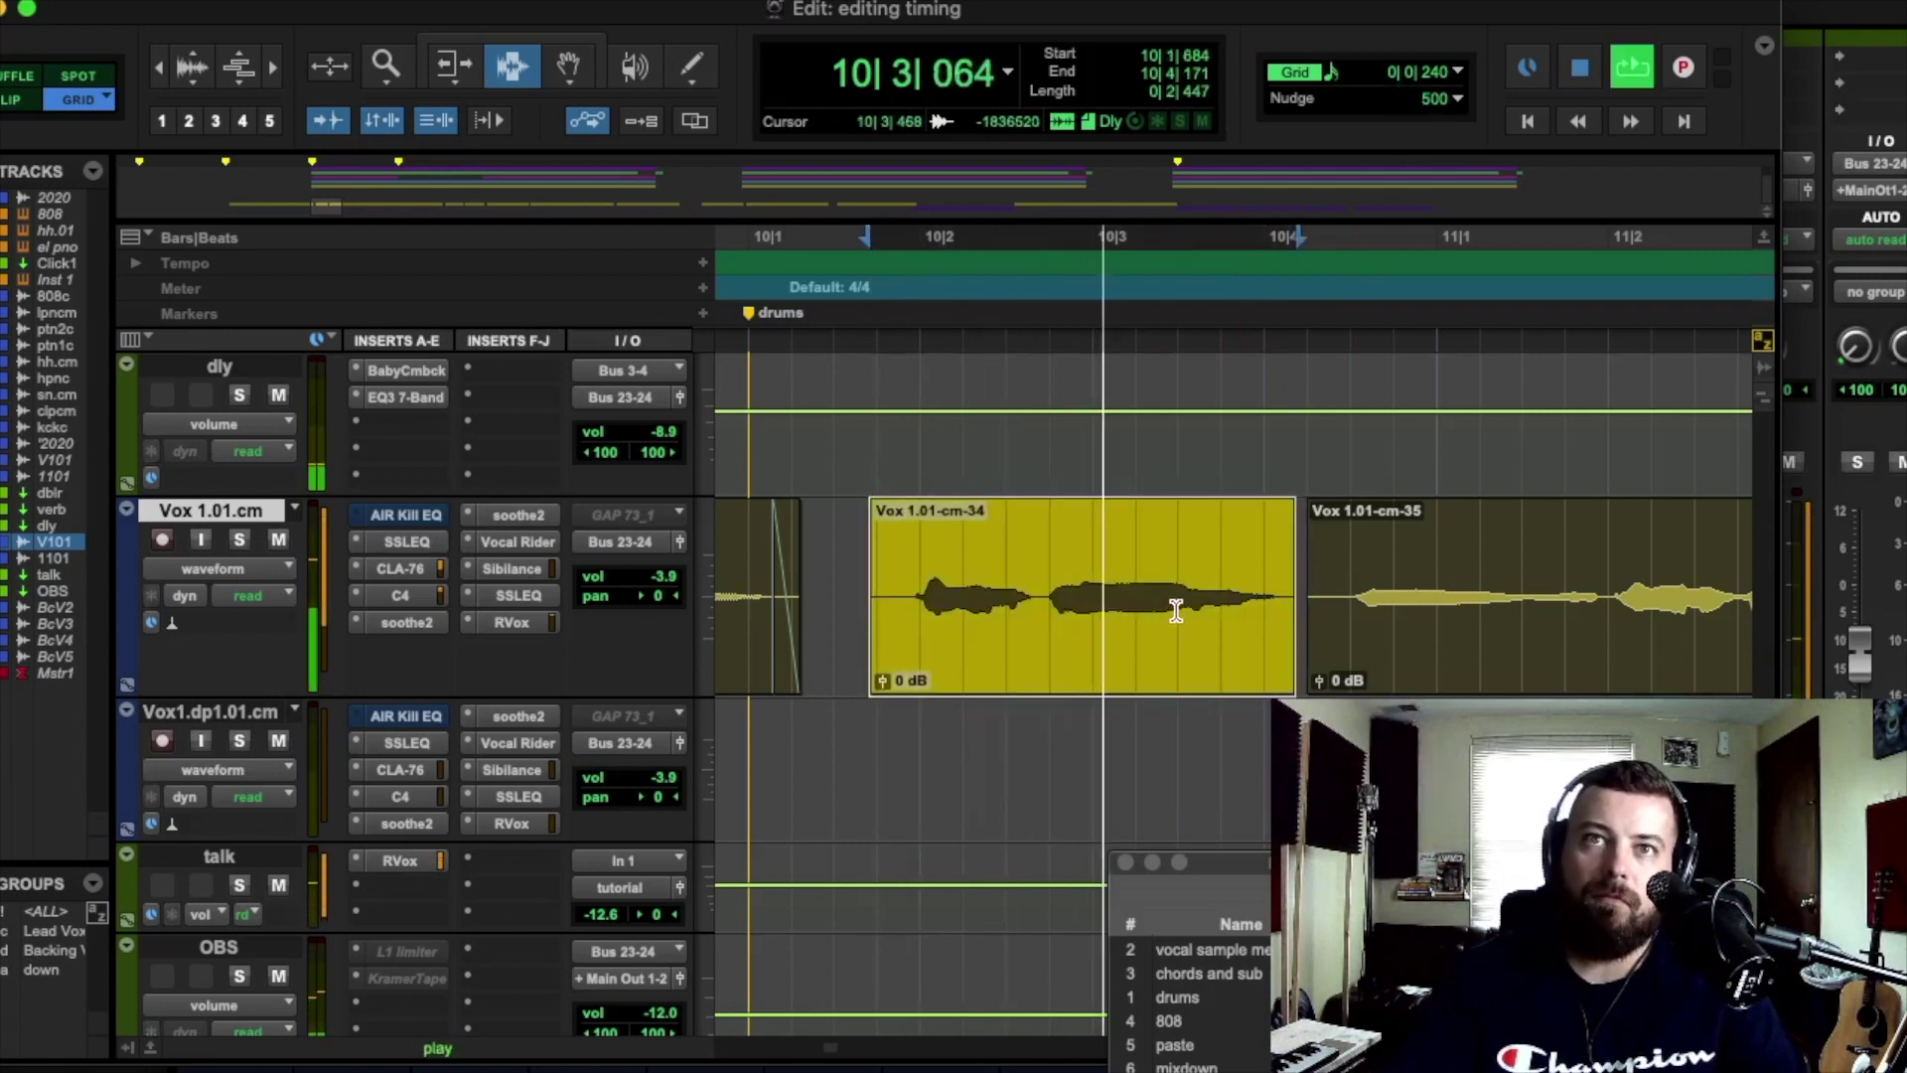
pyautogui.press('space')
pyautogui.click(820, 480)
pyautogui.press('space')
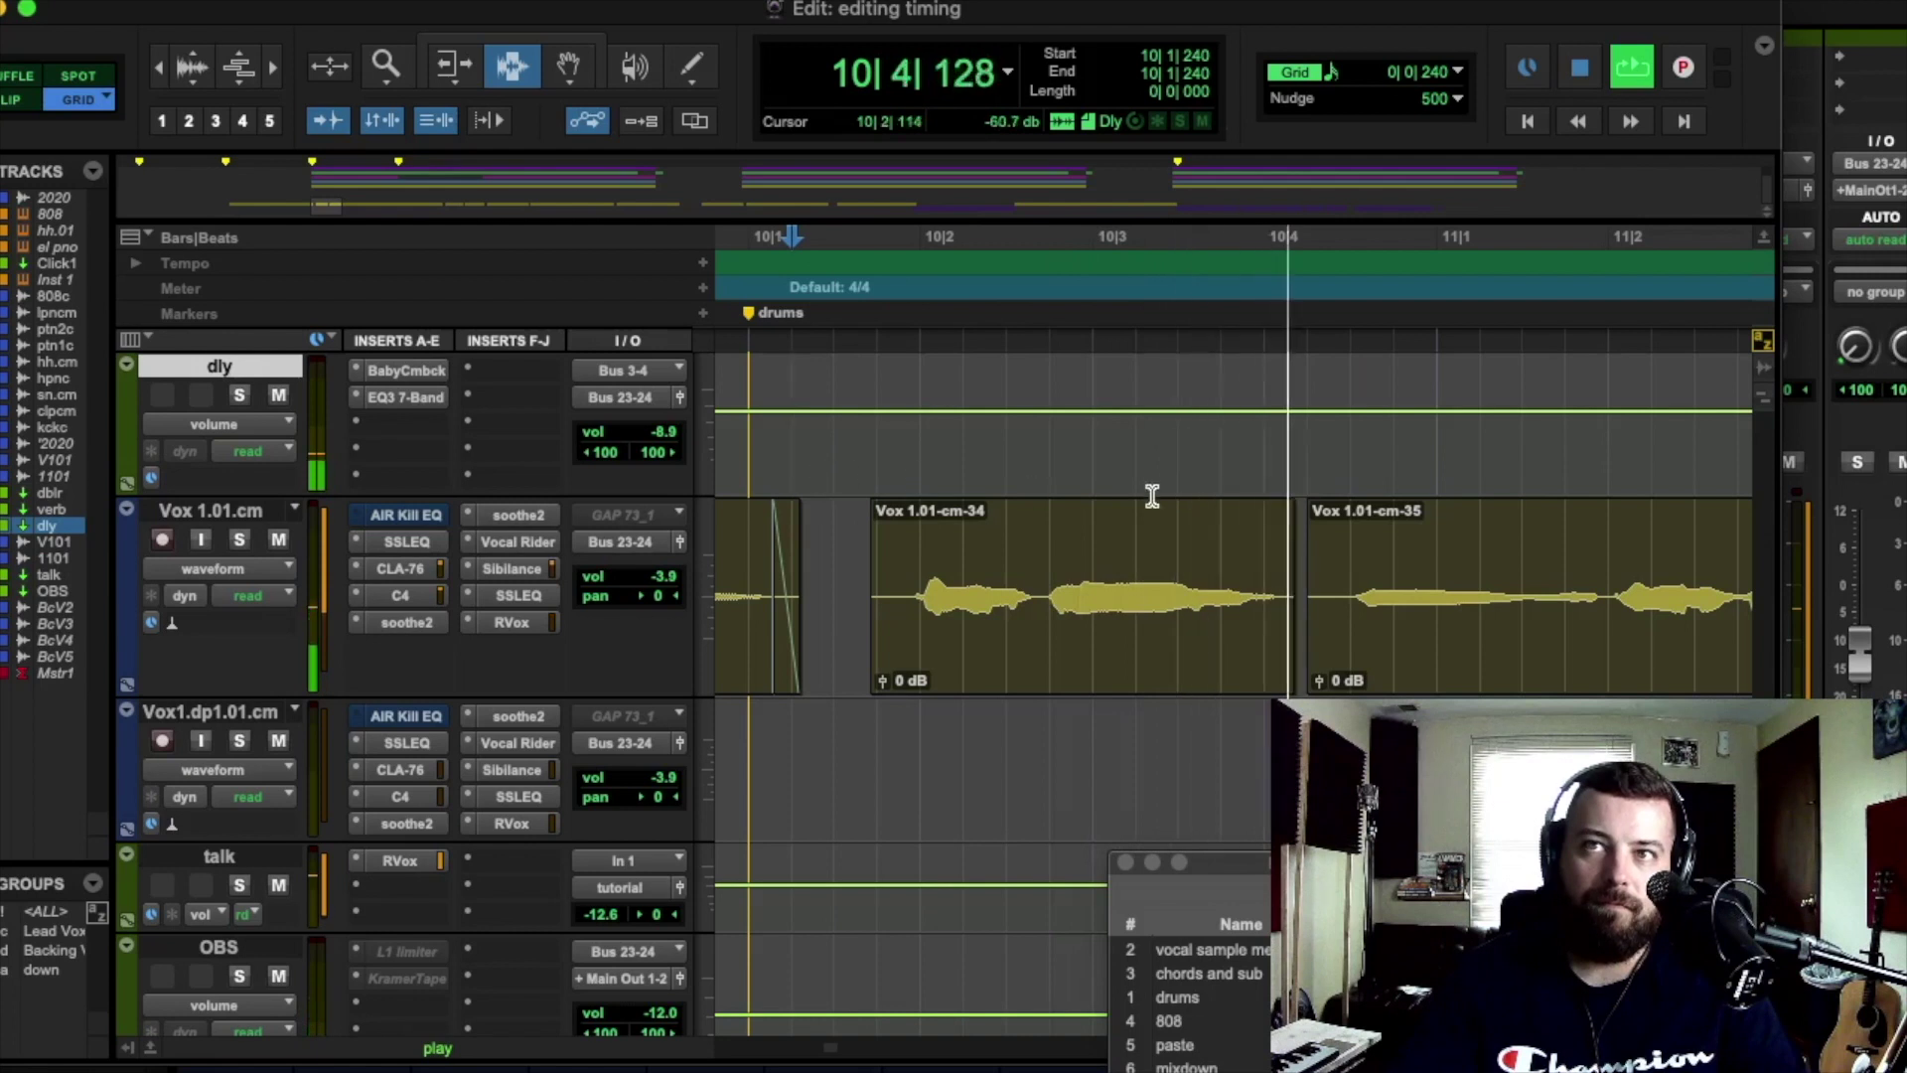
pyautogui.press('space')
# Step: Separate 10|4|240 to 11|2 into clip cm-36, nudge it earlier, and audition from 10|1|480
pyautogui.moveTo(1614, 592); pyautogui.dragTo(1298, 591)
pyautogui.press('super+e')
pyautogui.press(',')
pyautogui.press(',')
pyautogui.press(',')
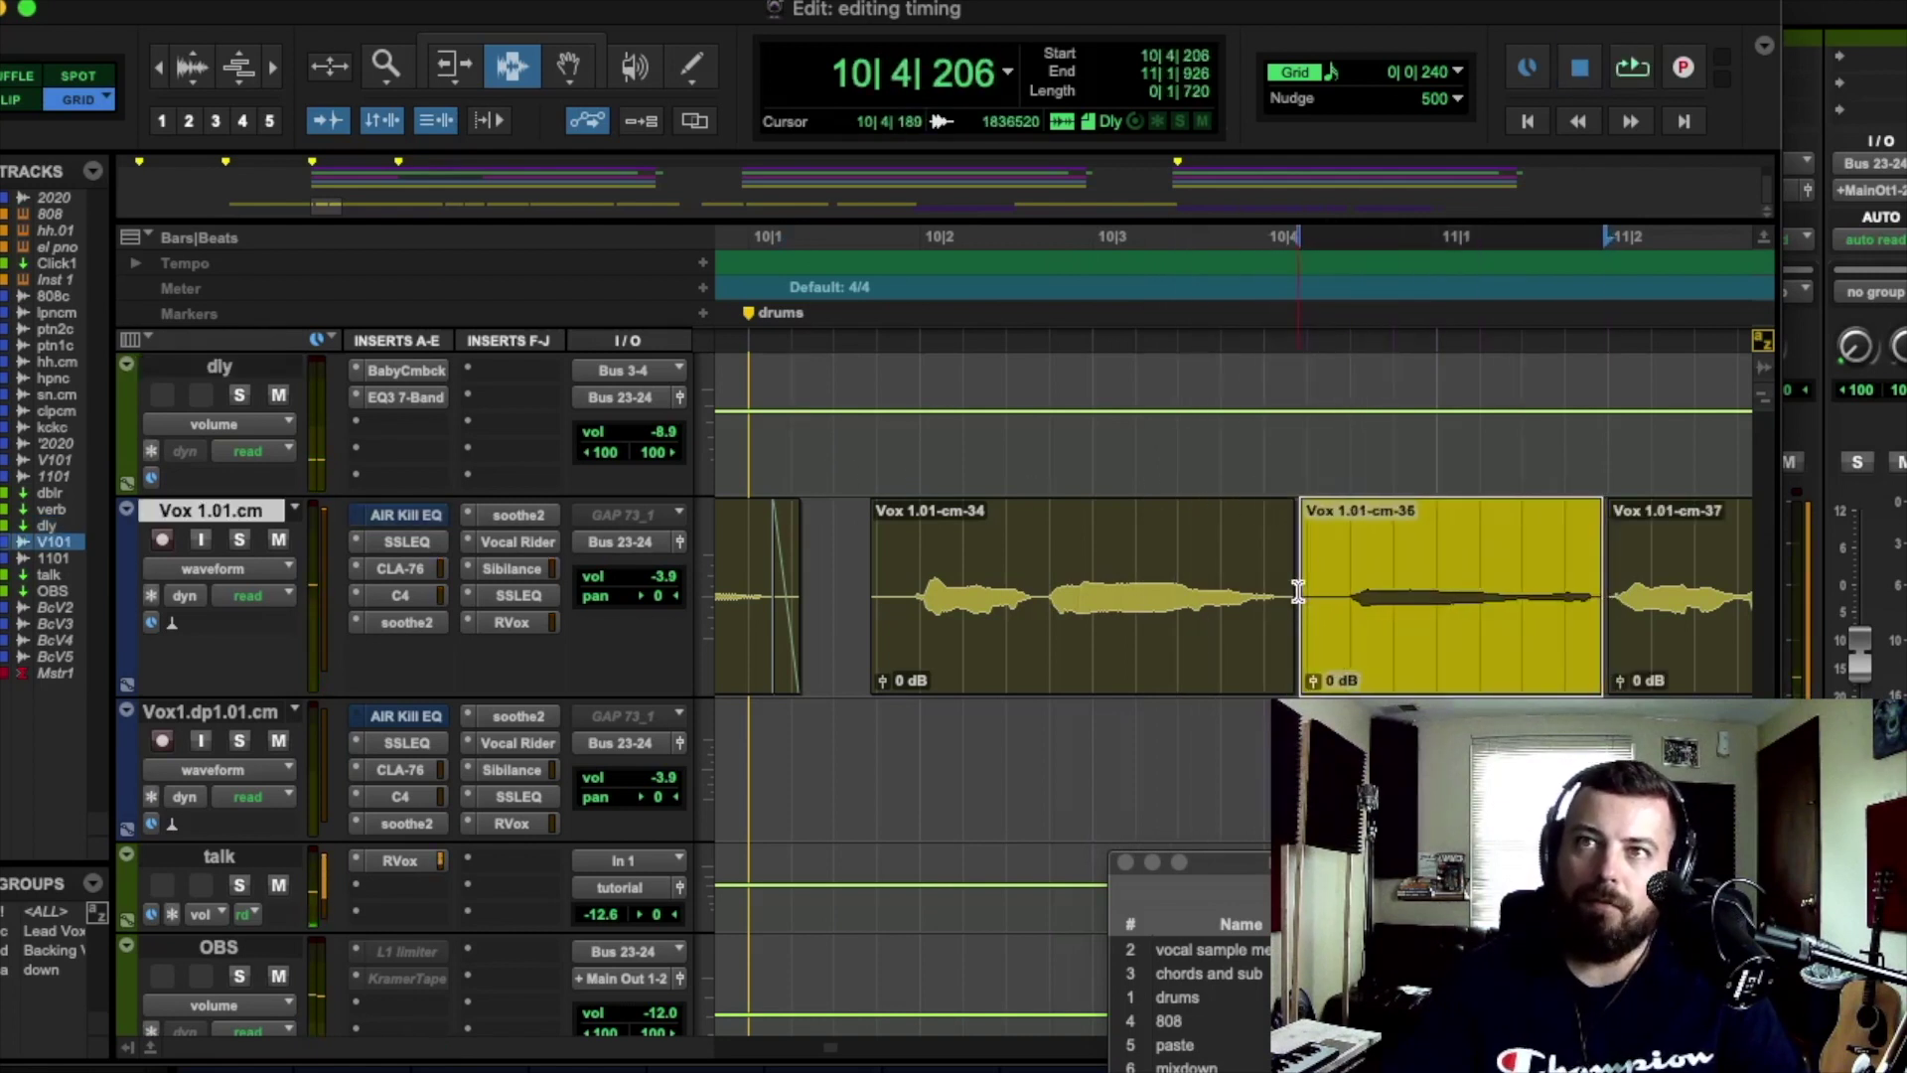
pyautogui.click(816, 596)
pyautogui.press('space')
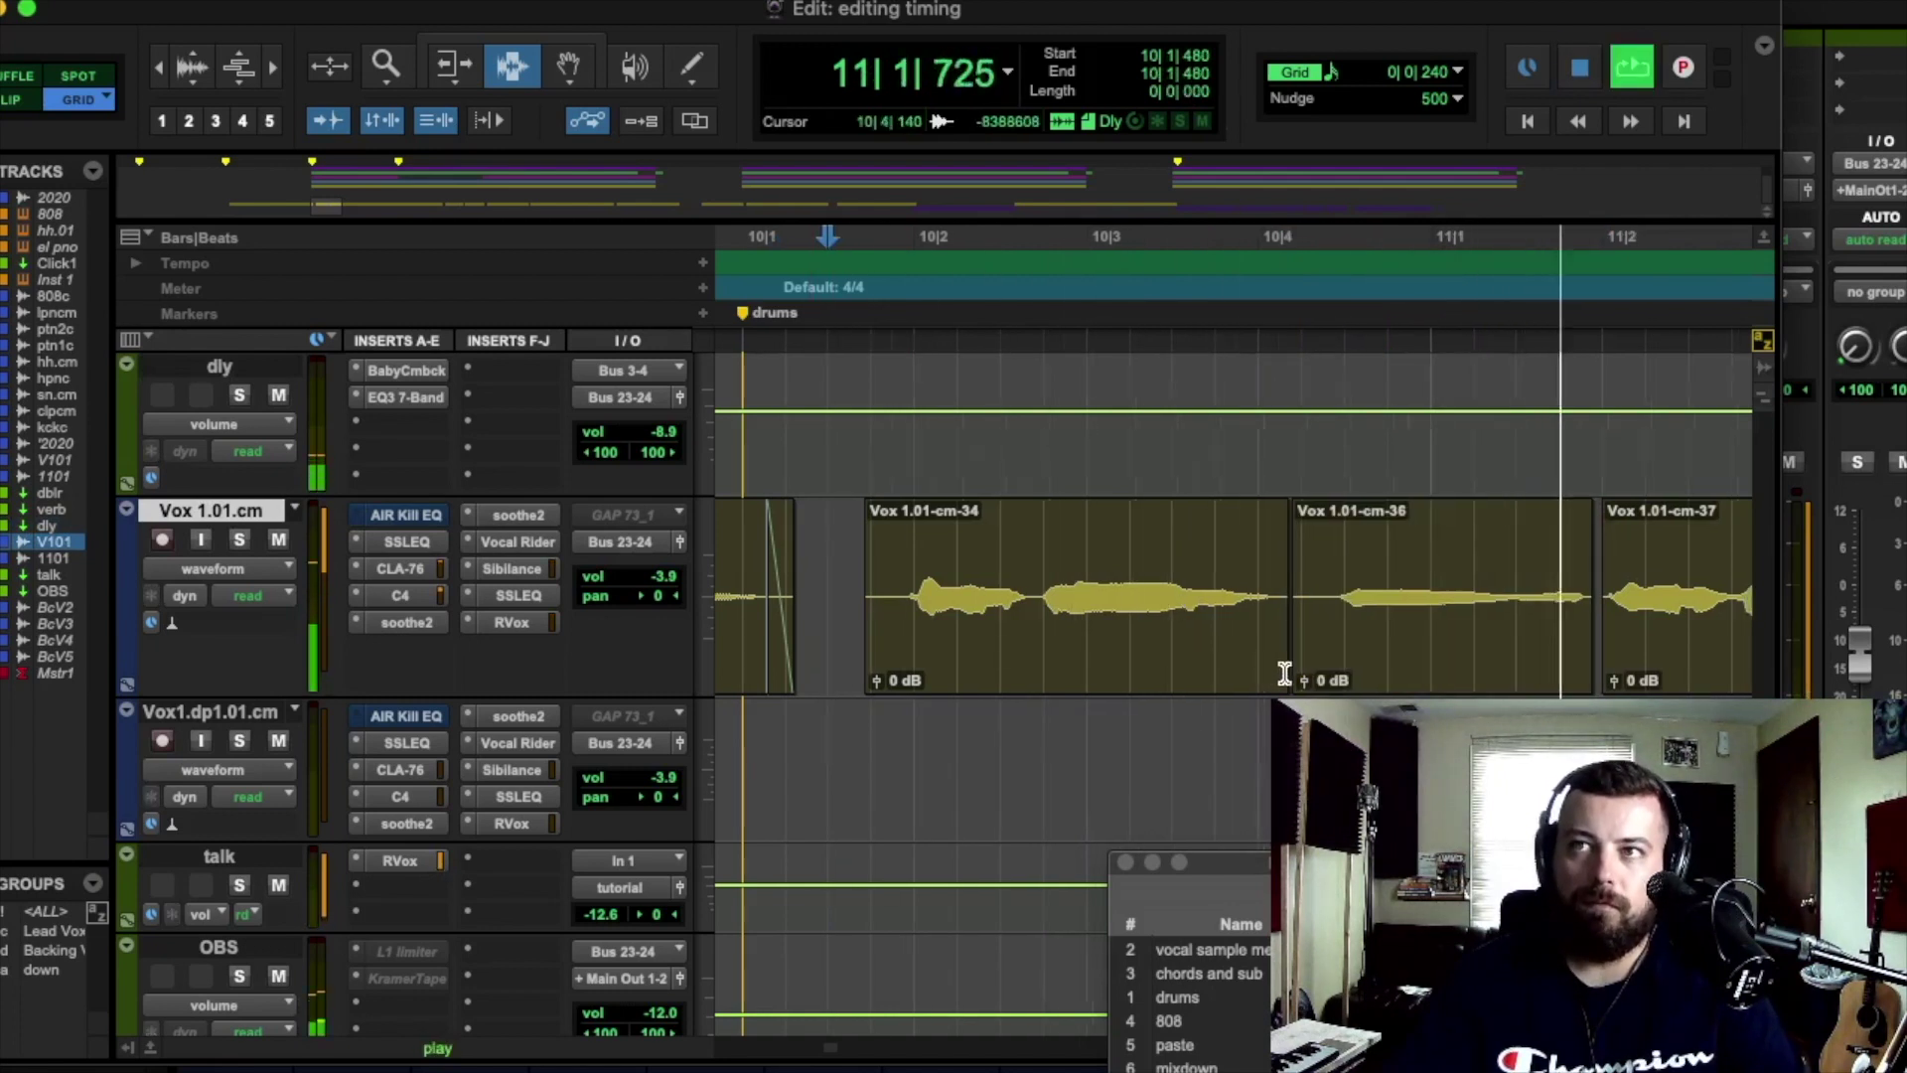
pyautogui.press('space')
# Step: Move clip Vox 1.01-cm-38 slightly earlier and audition it
pyautogui.click(1739, 596)
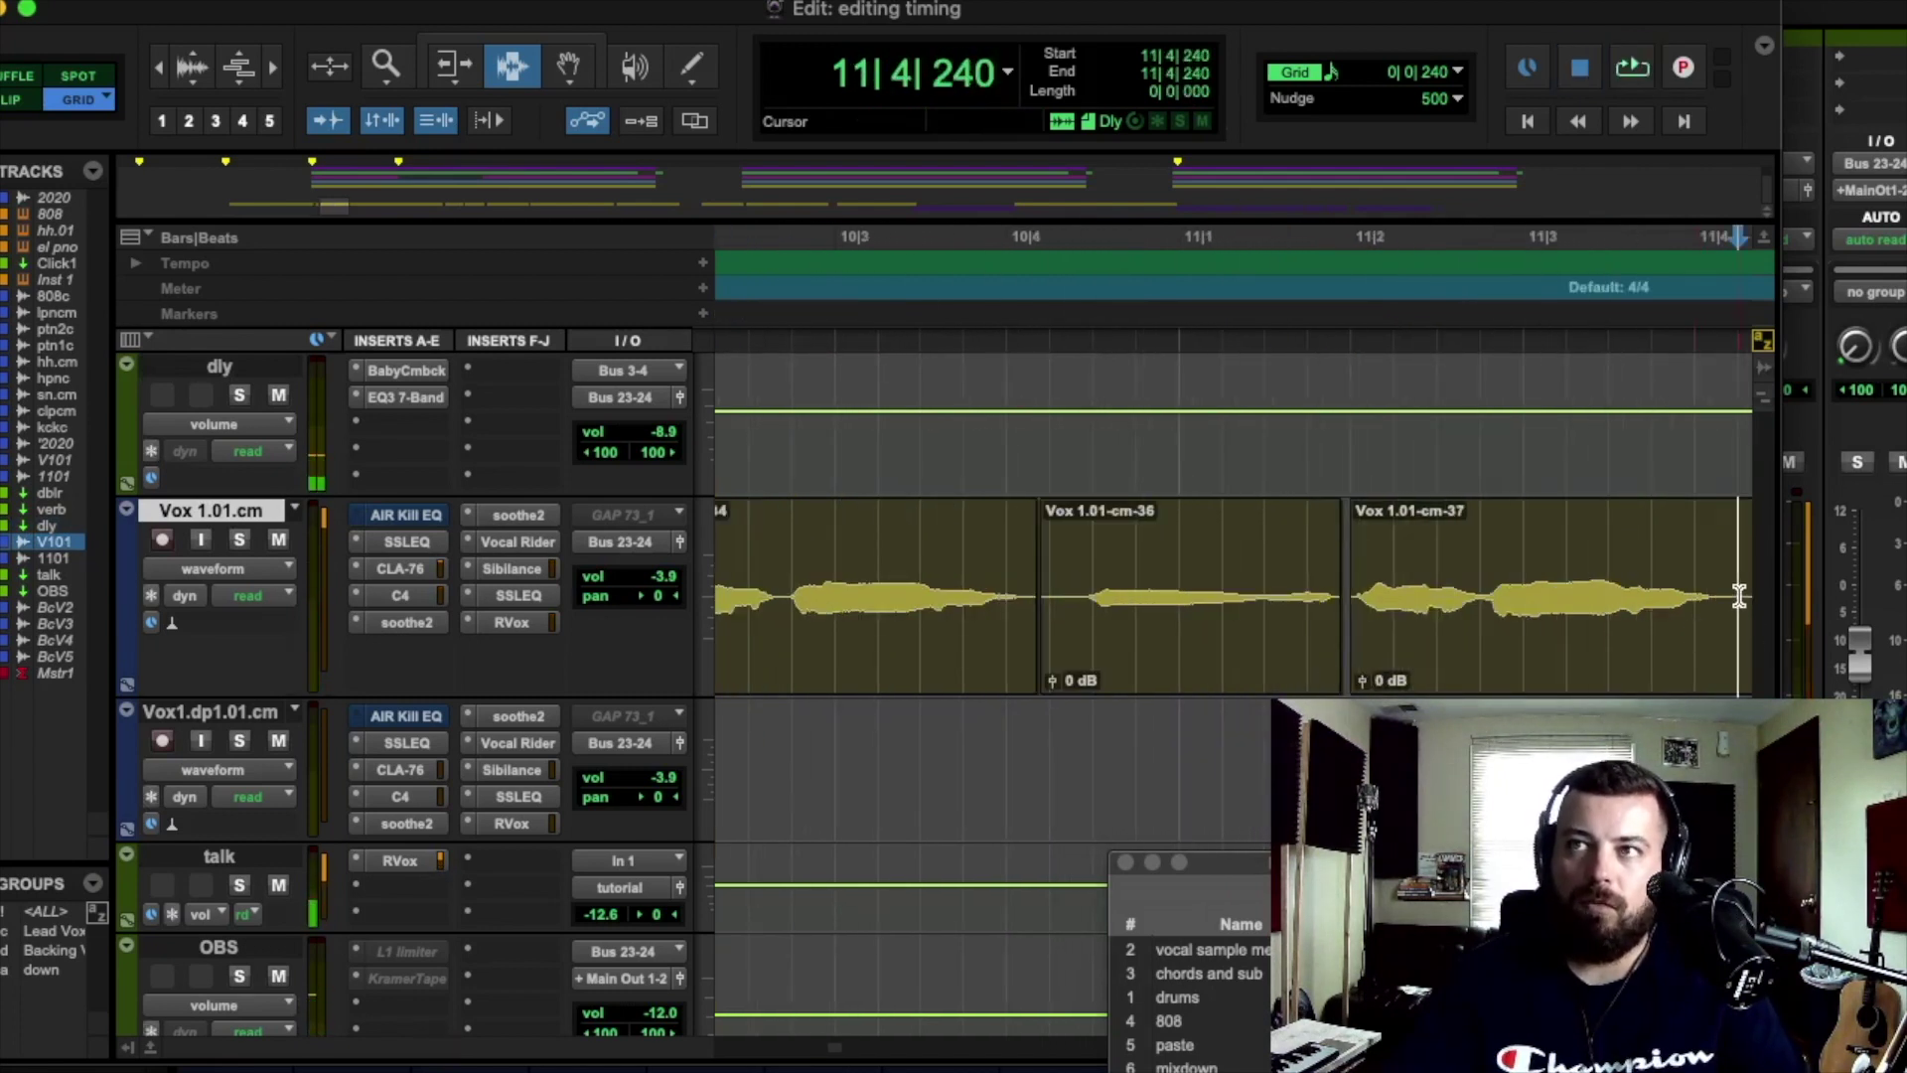
pyautogui.doubleClick(1664, 608)
pyautogui.moveTo(1663, 608); pyautogui.dragTo(1649, 597)
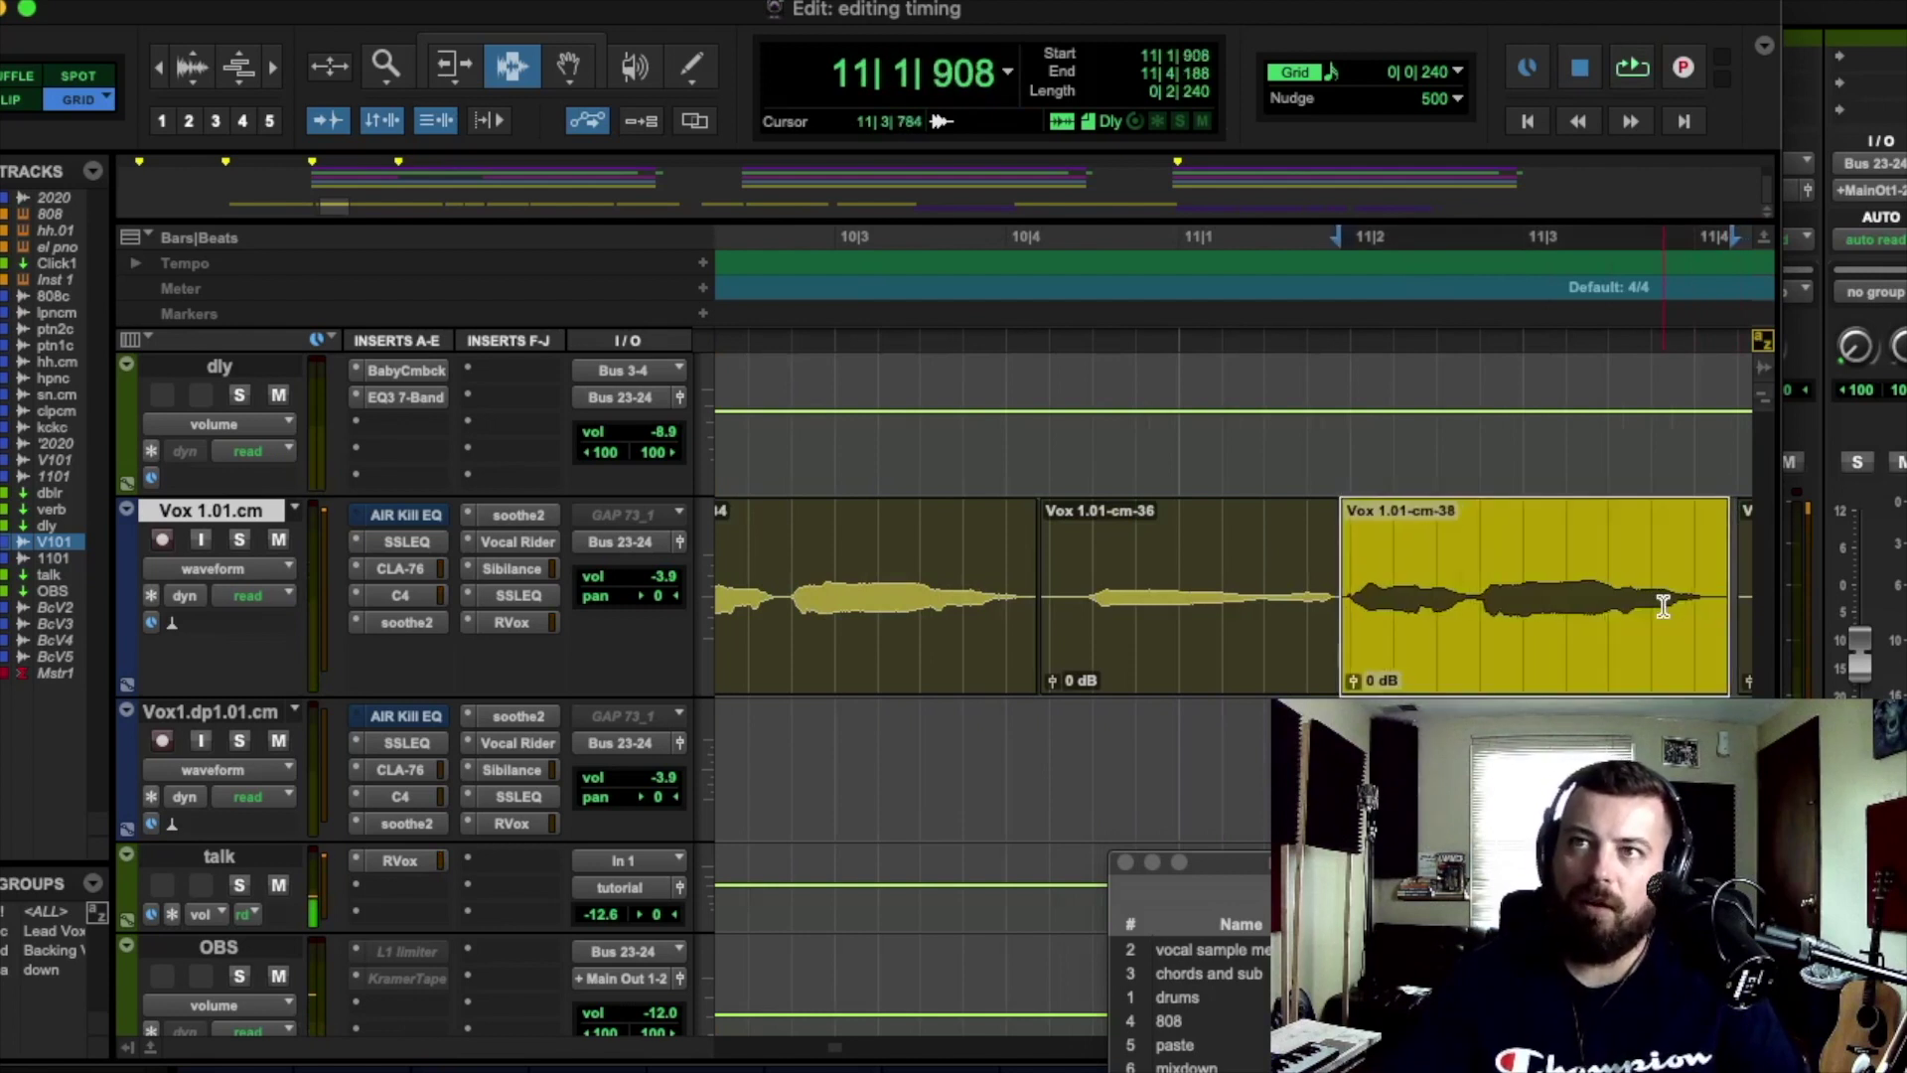
pyautogui.press('space')
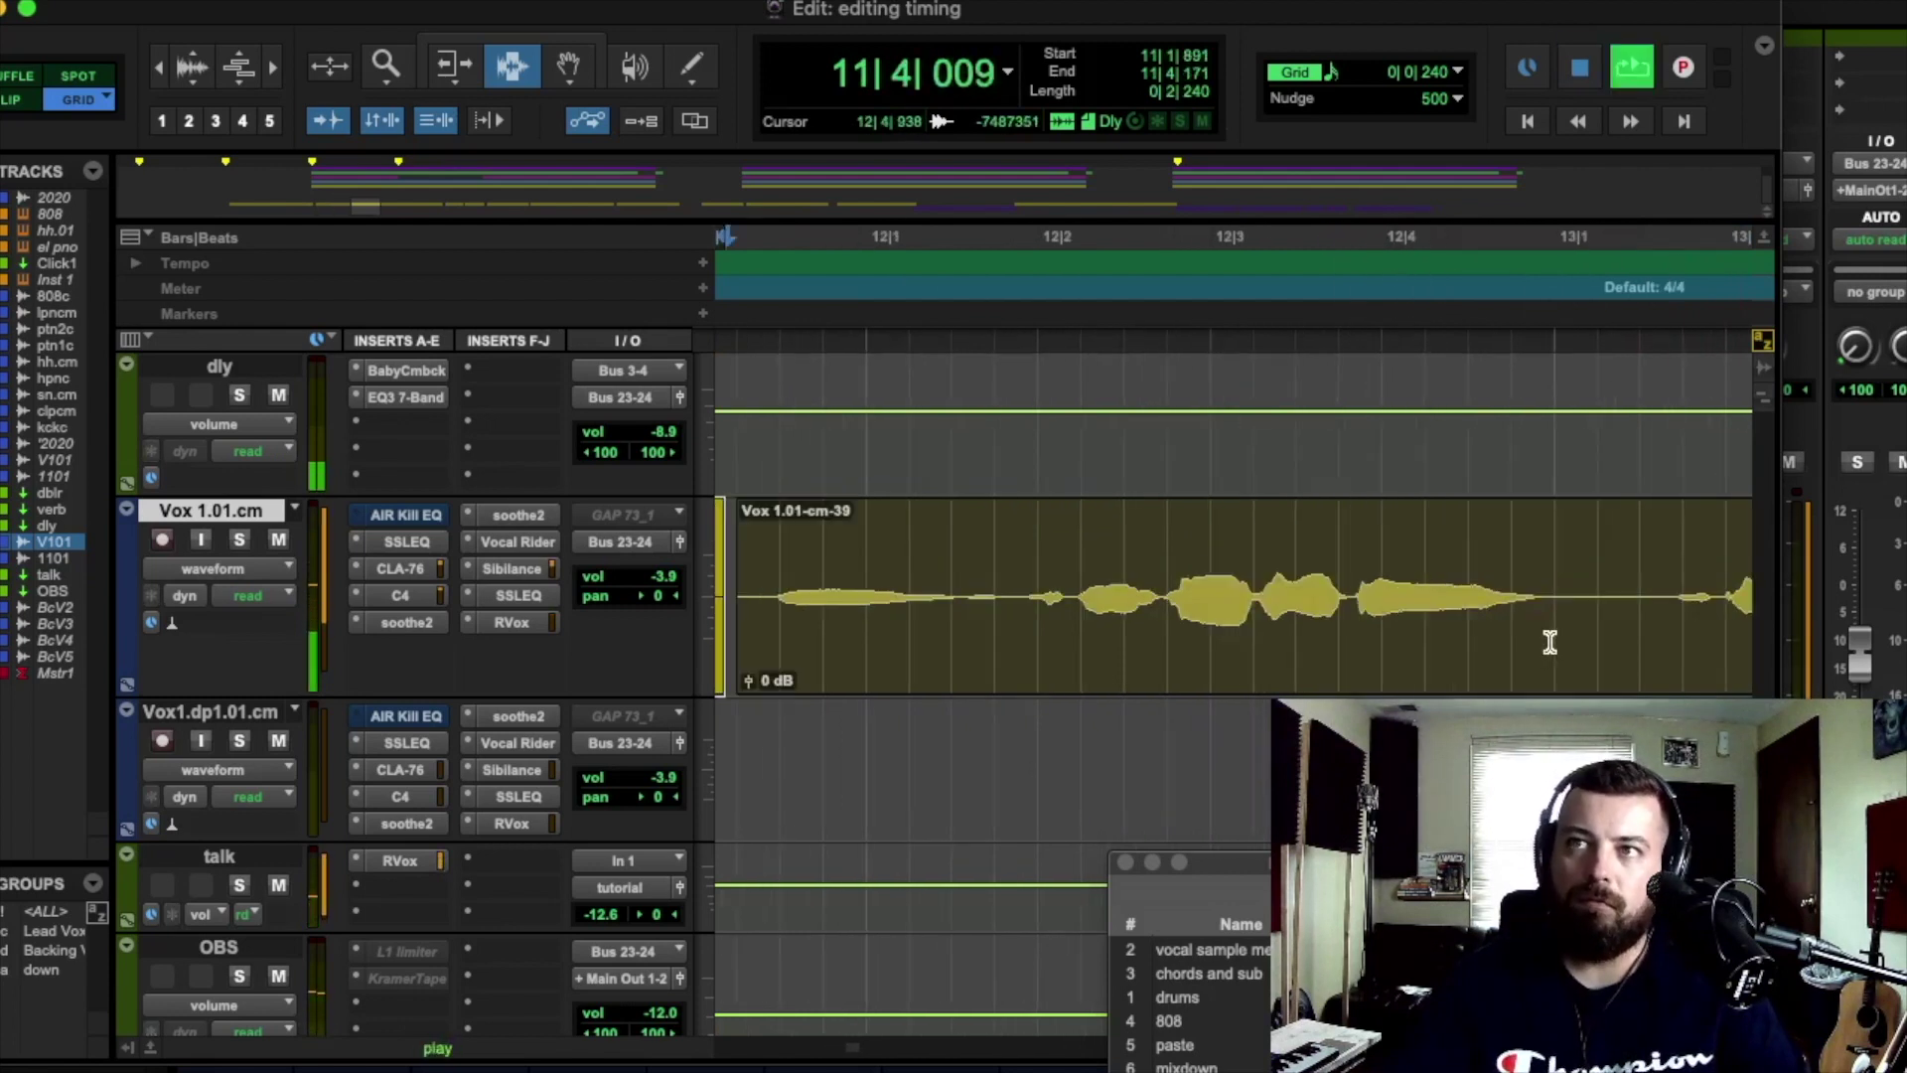
pyautogui.press('space')
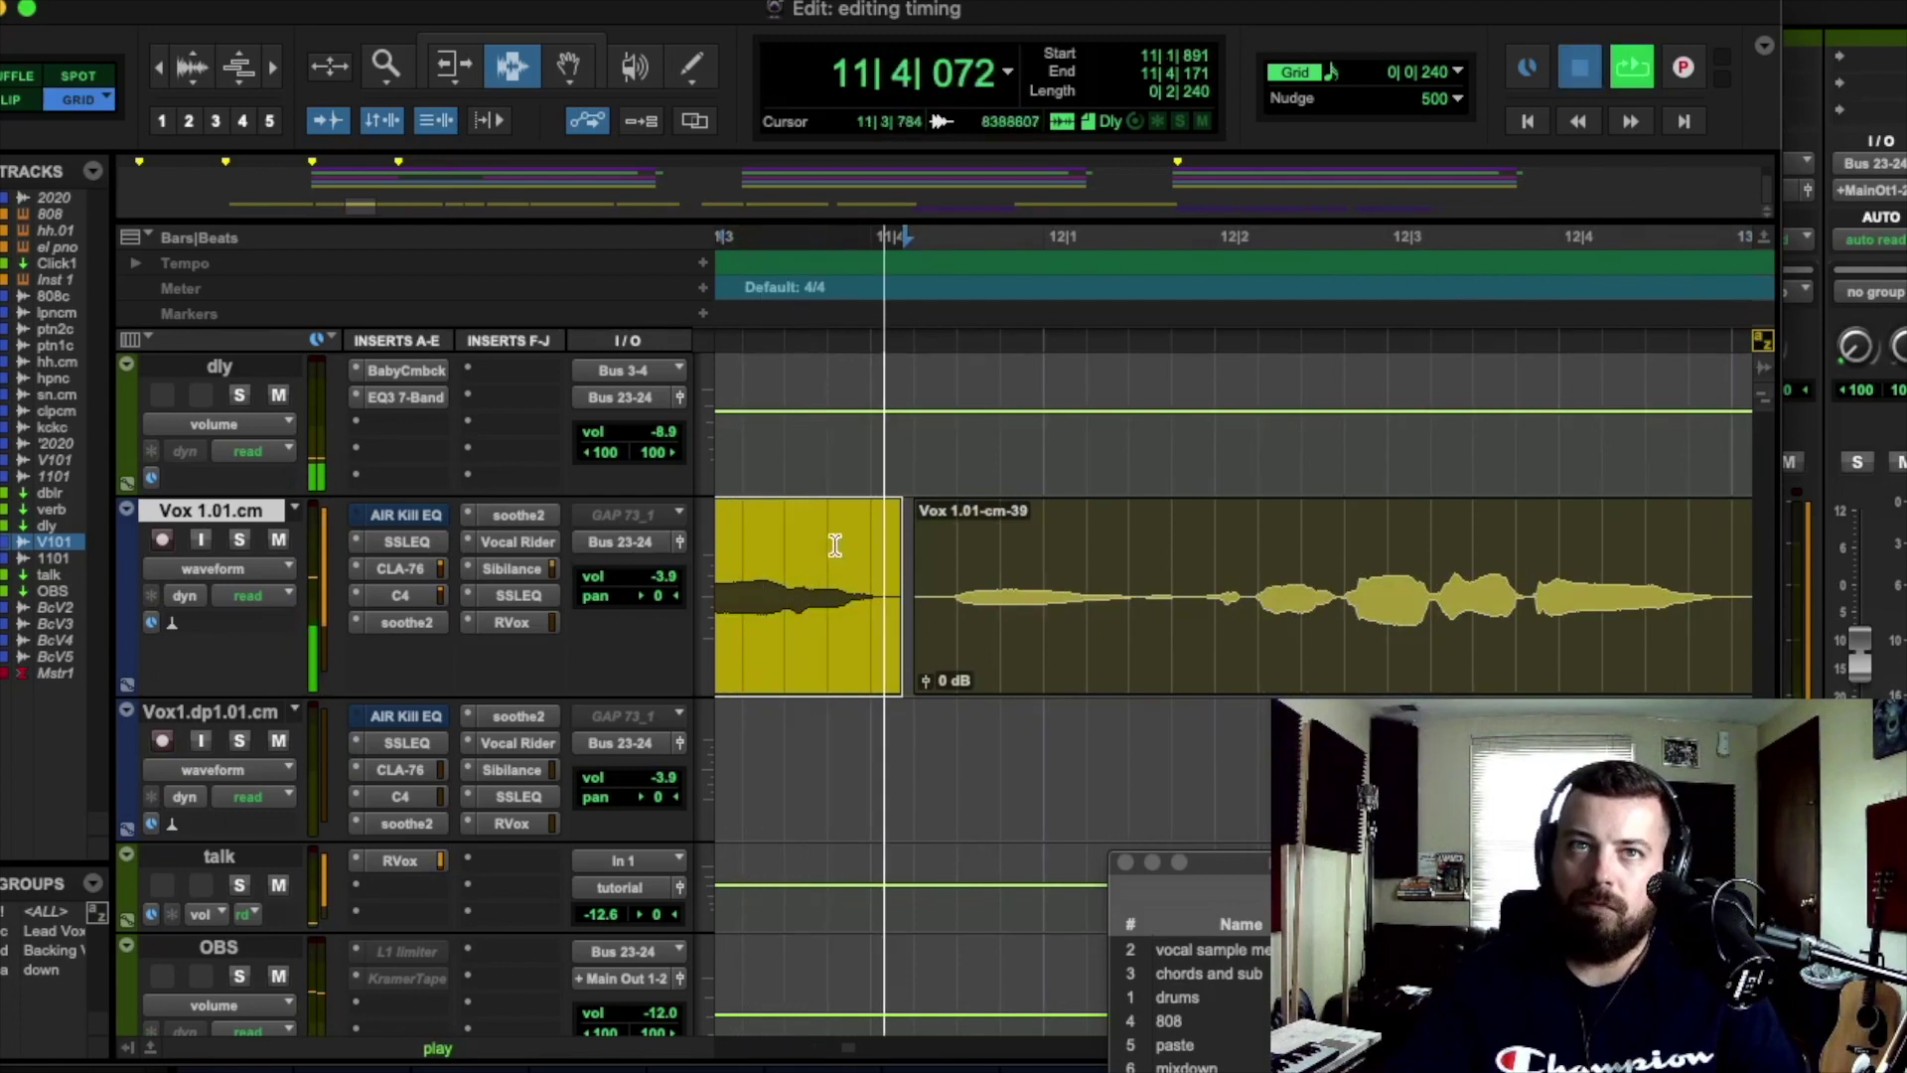
pyautogui.click(829, 591)
pyautogui.press('space')
# Step: Split the phrase starting at 12|1|535 into its own clip cm-41 and nudge it earlier
pyautogui.moveTo(957, 583); pyautogui.dragTo(1205, 596)
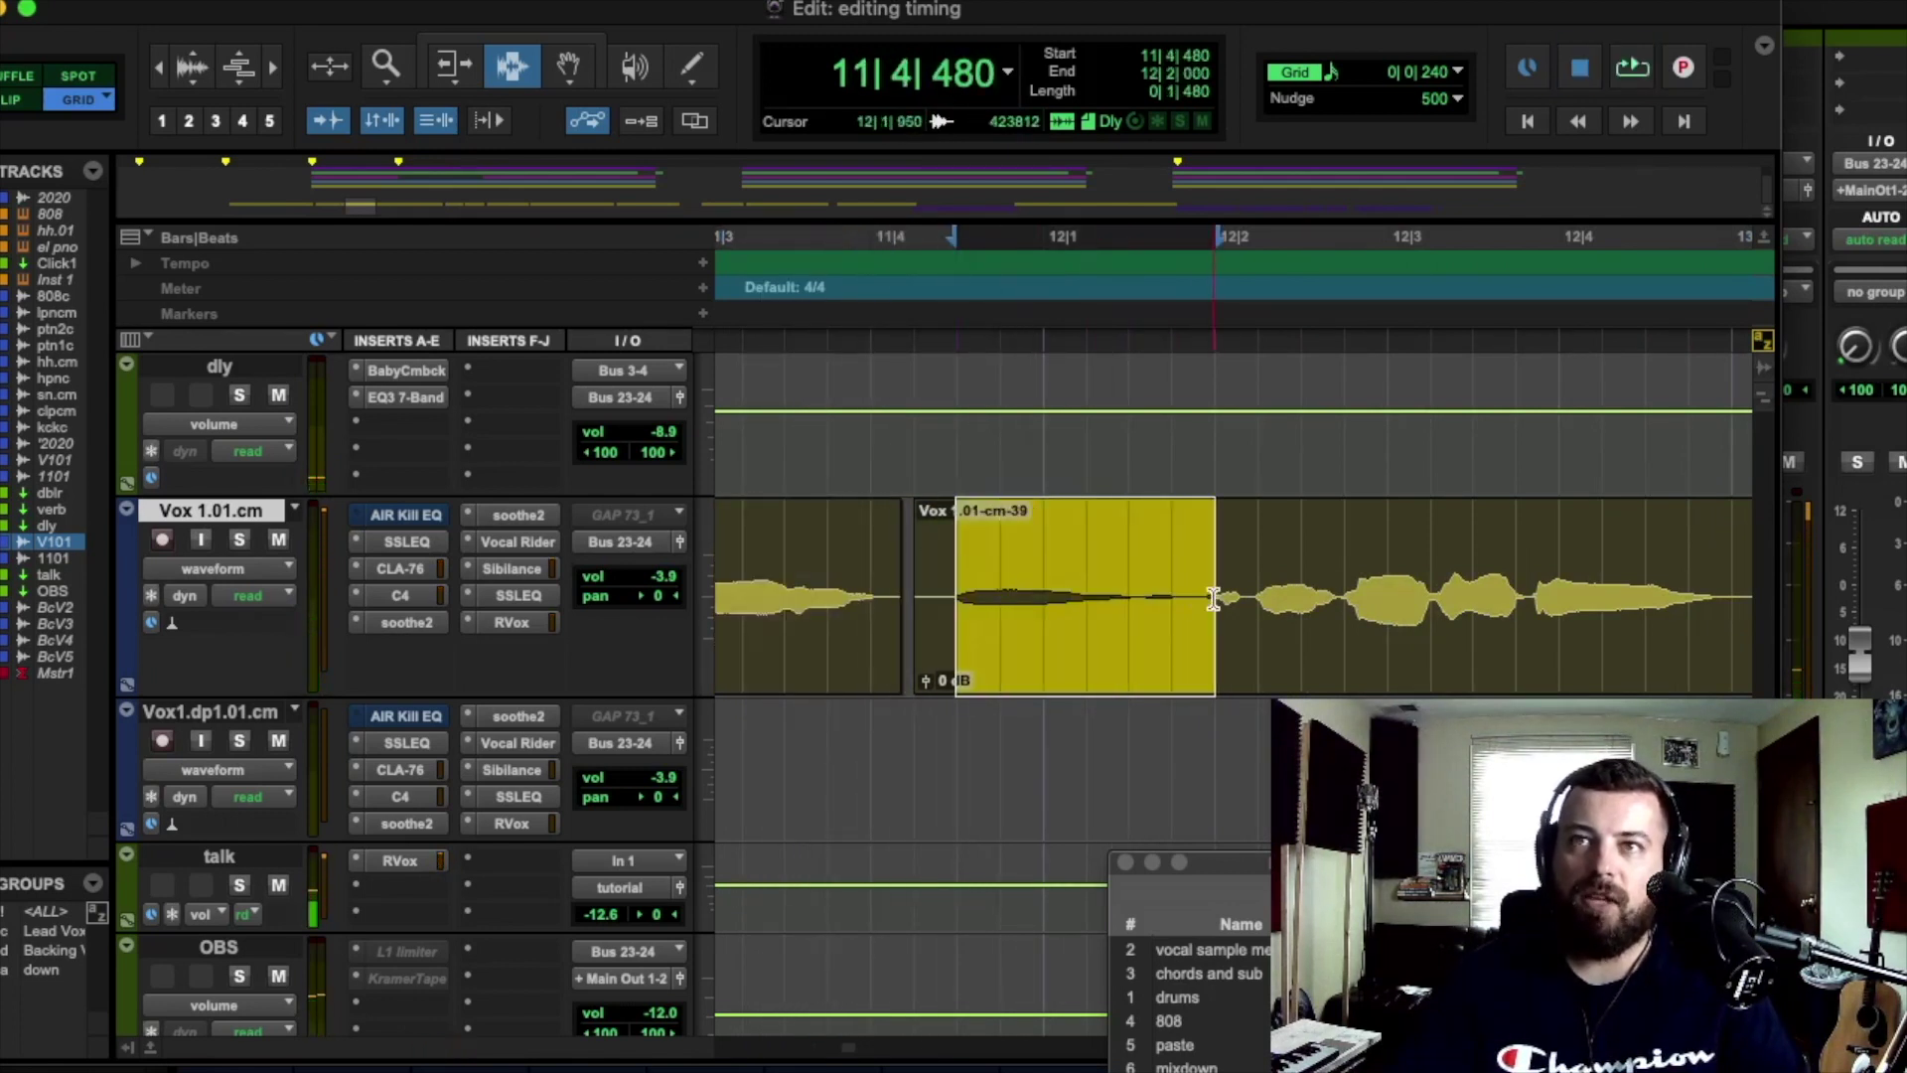
pyautogui.click(1253, 611)
pyautogui.press('space')
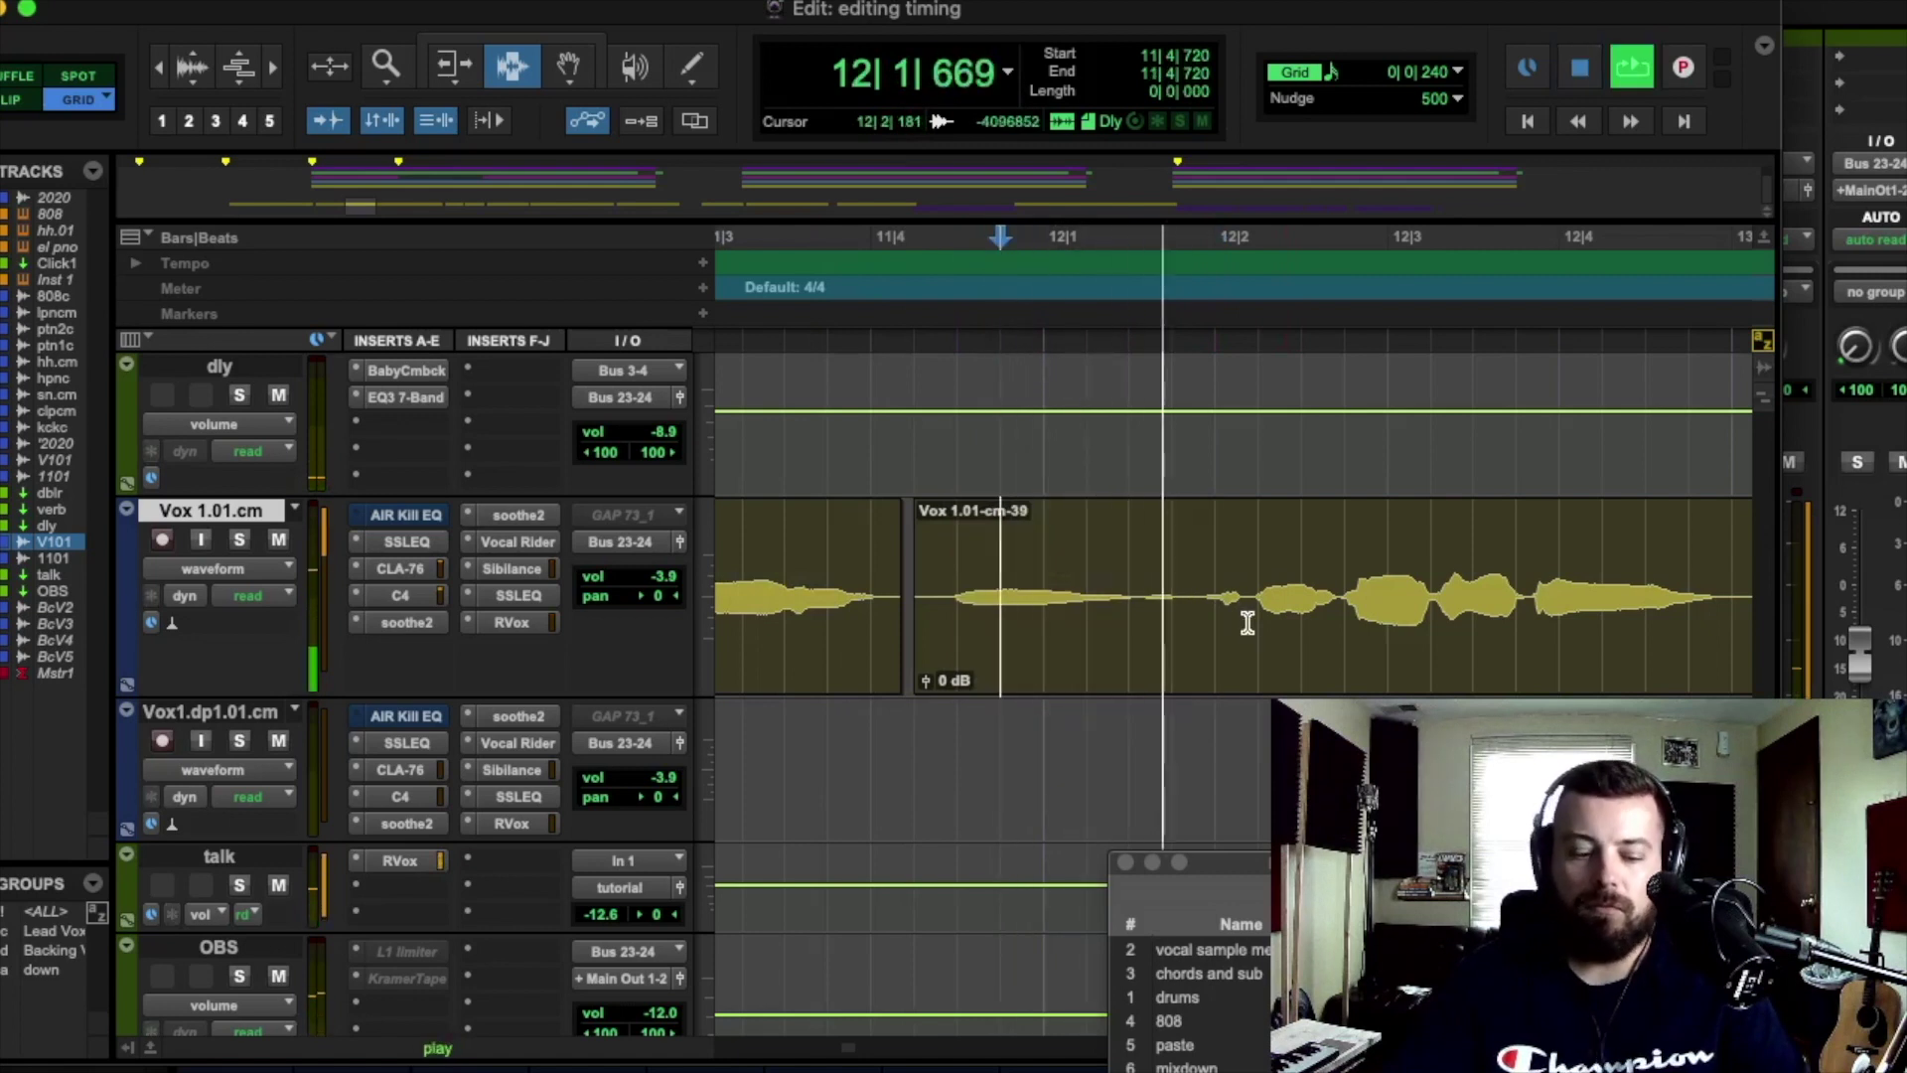
pyautogui.press('space')
pyautogui.moveTo(1138, 586); pyautogui.dragTo(1725, 612)
pyautogui.press('b')
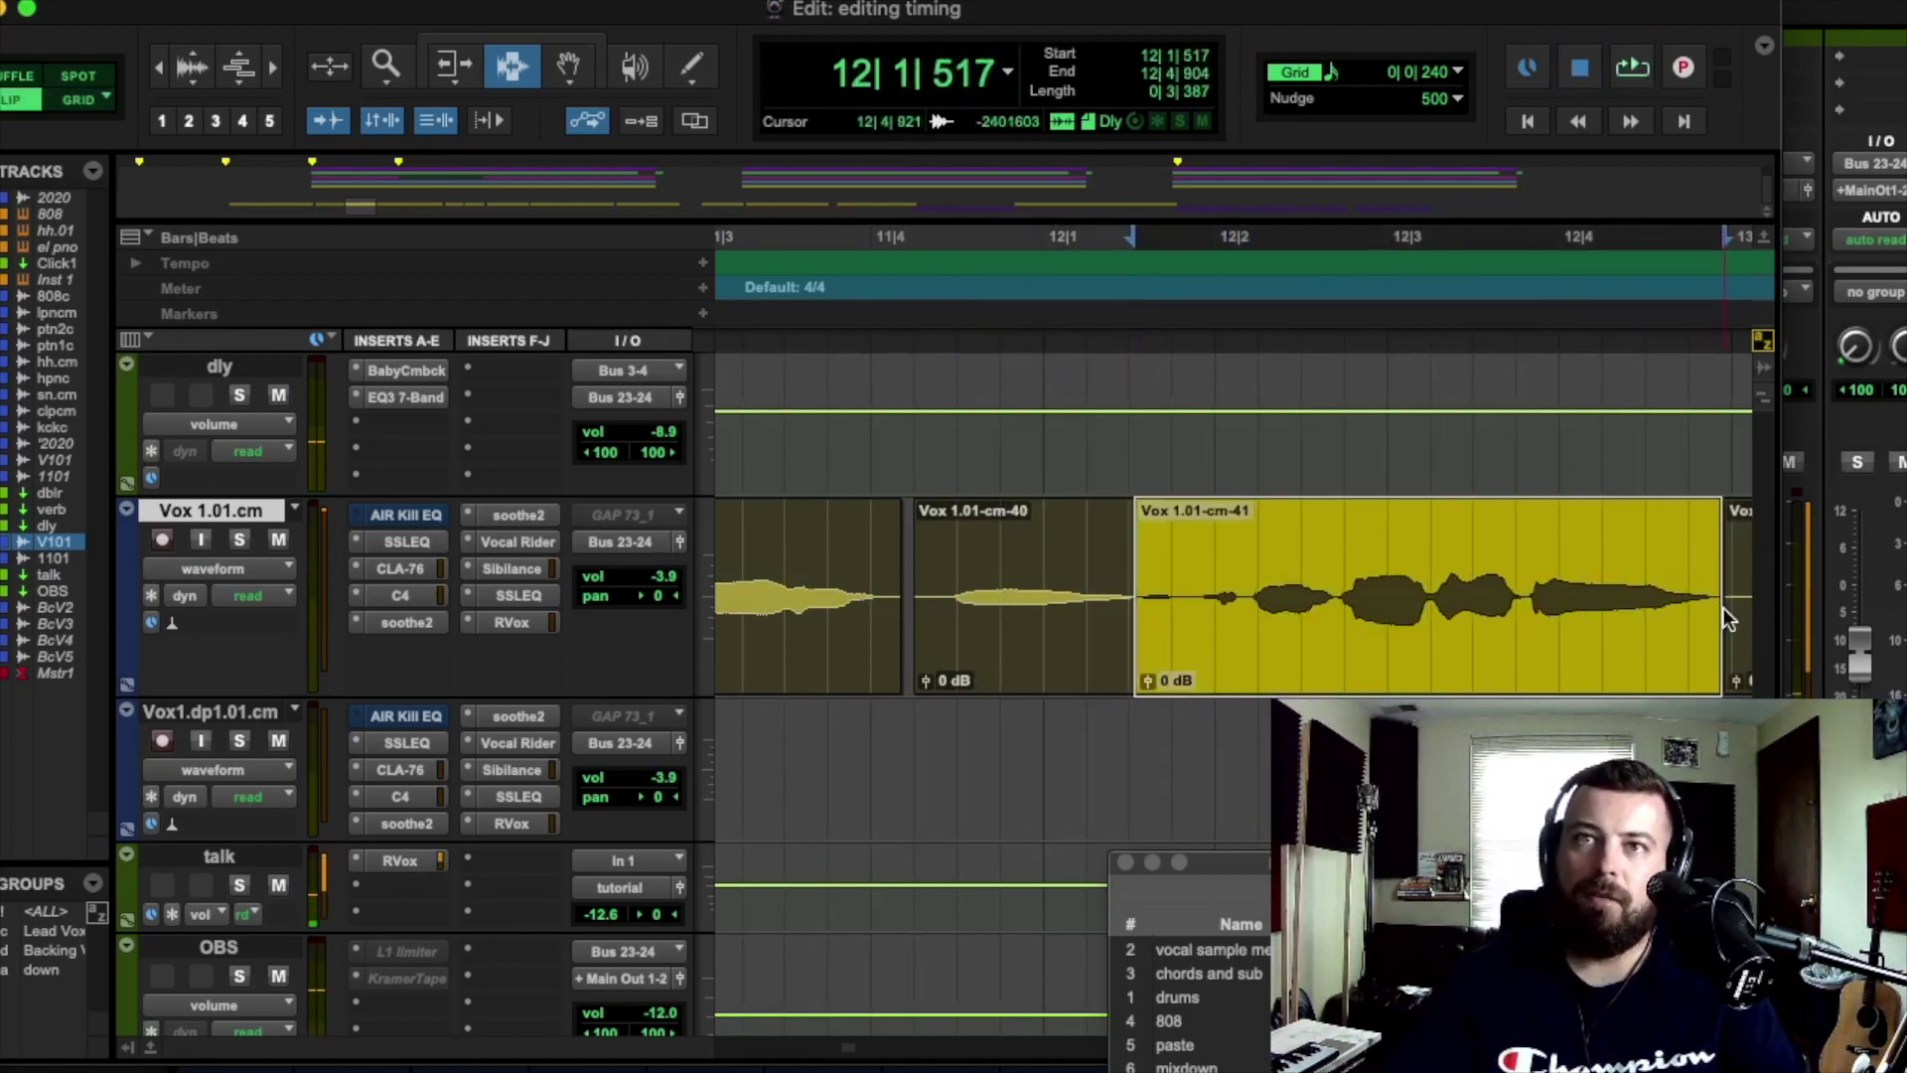
pyautogui.press('super+z')
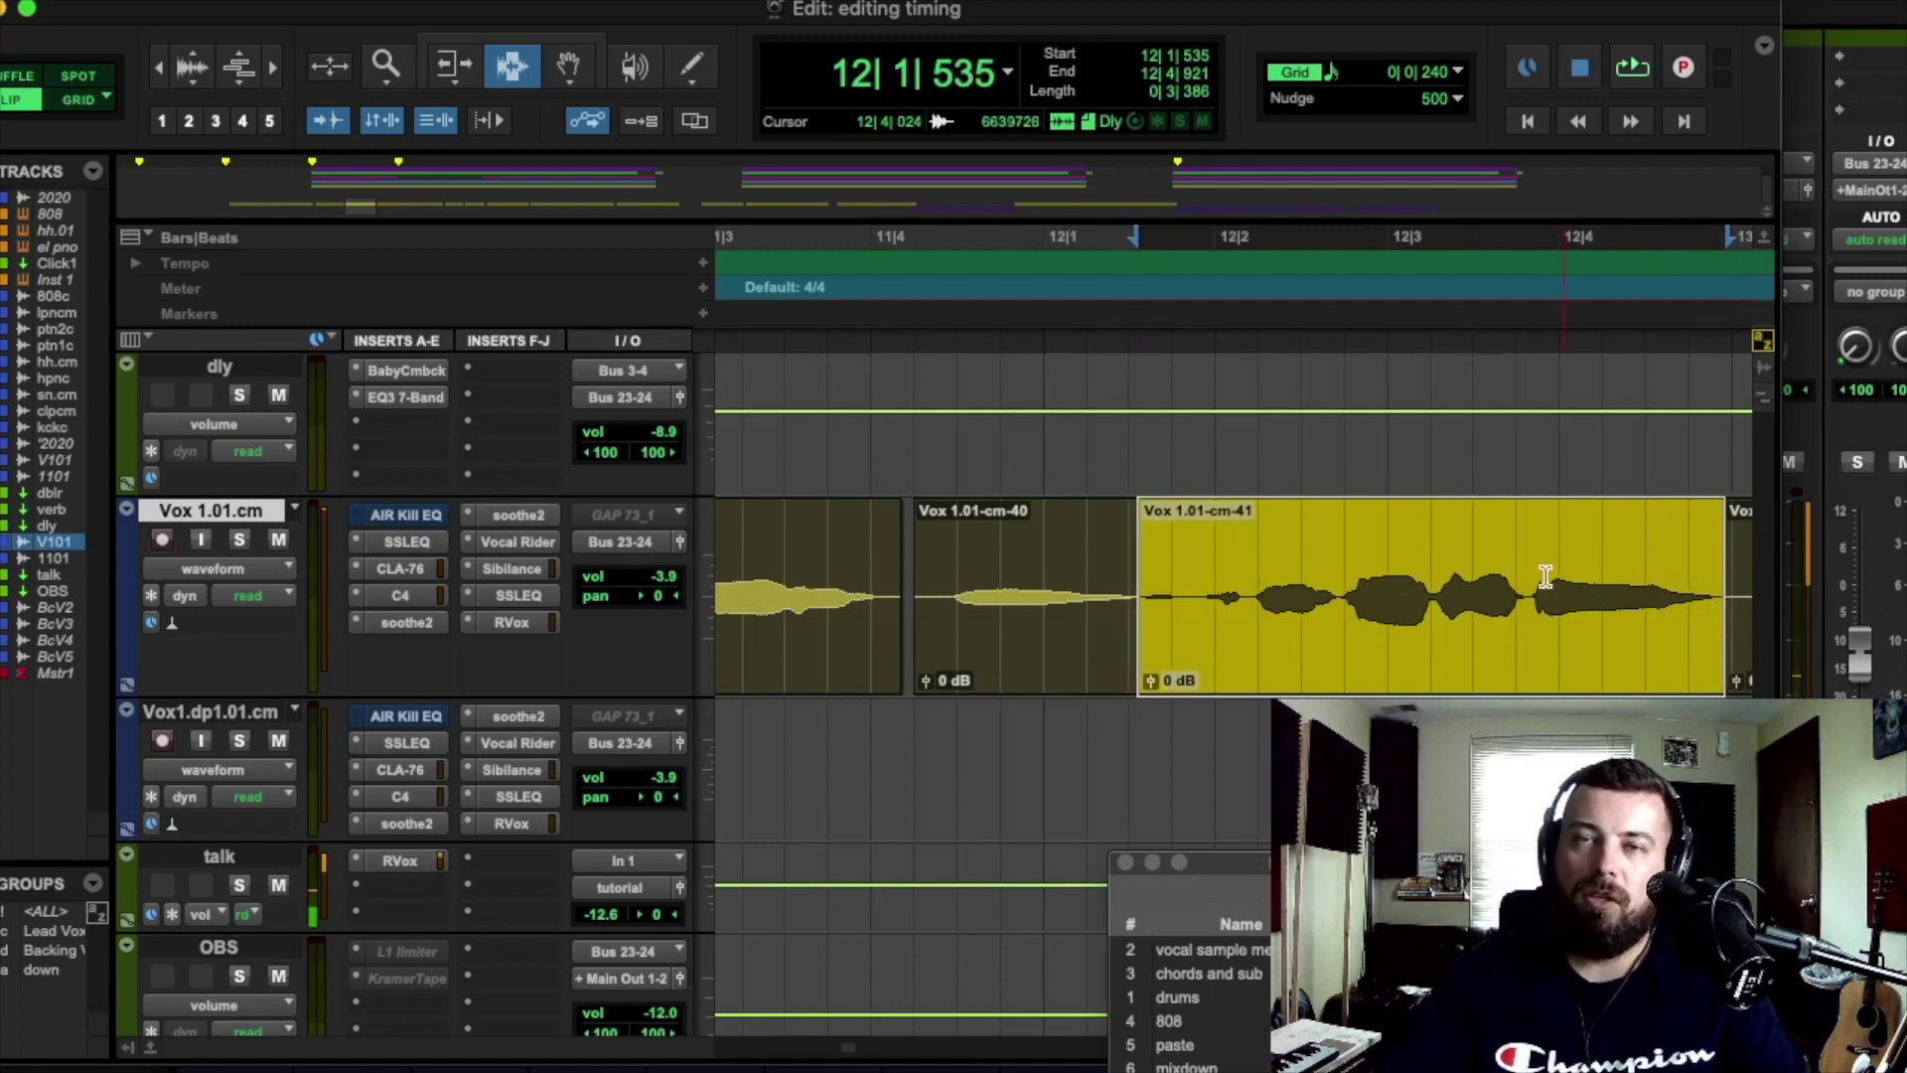
pyautogui.press('-')
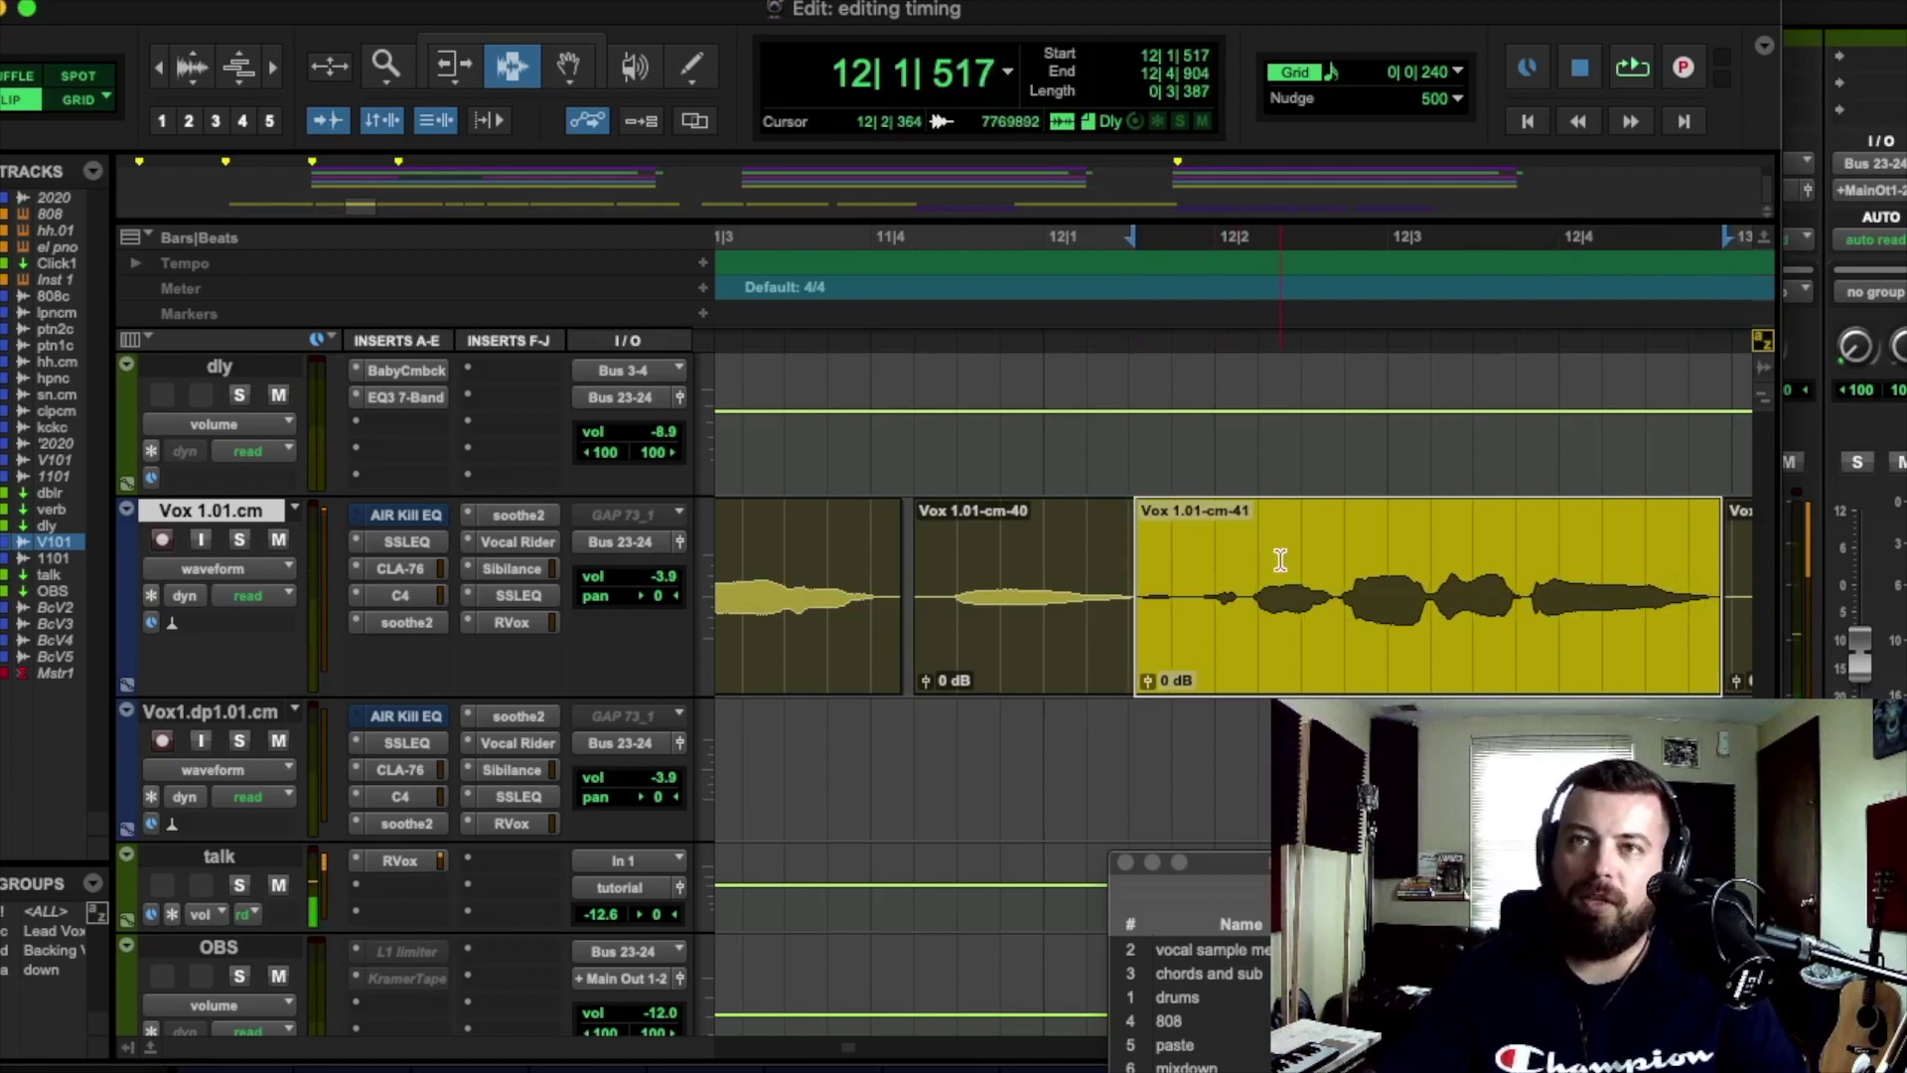
pyautogui.press('space')
pyautogui.press('space')
# Step: Separate cm-41 from 12|2|680 into cm-44, nudge it earlier twice, then split it at 12|3|718
pyautogui.moveTo(1355, 605)
pyautogui.mouseDown()
pyautogui.moveTo(1264, 621)
pyautogui.moveTo(1337, 631)
pyautogui.mouseUp()
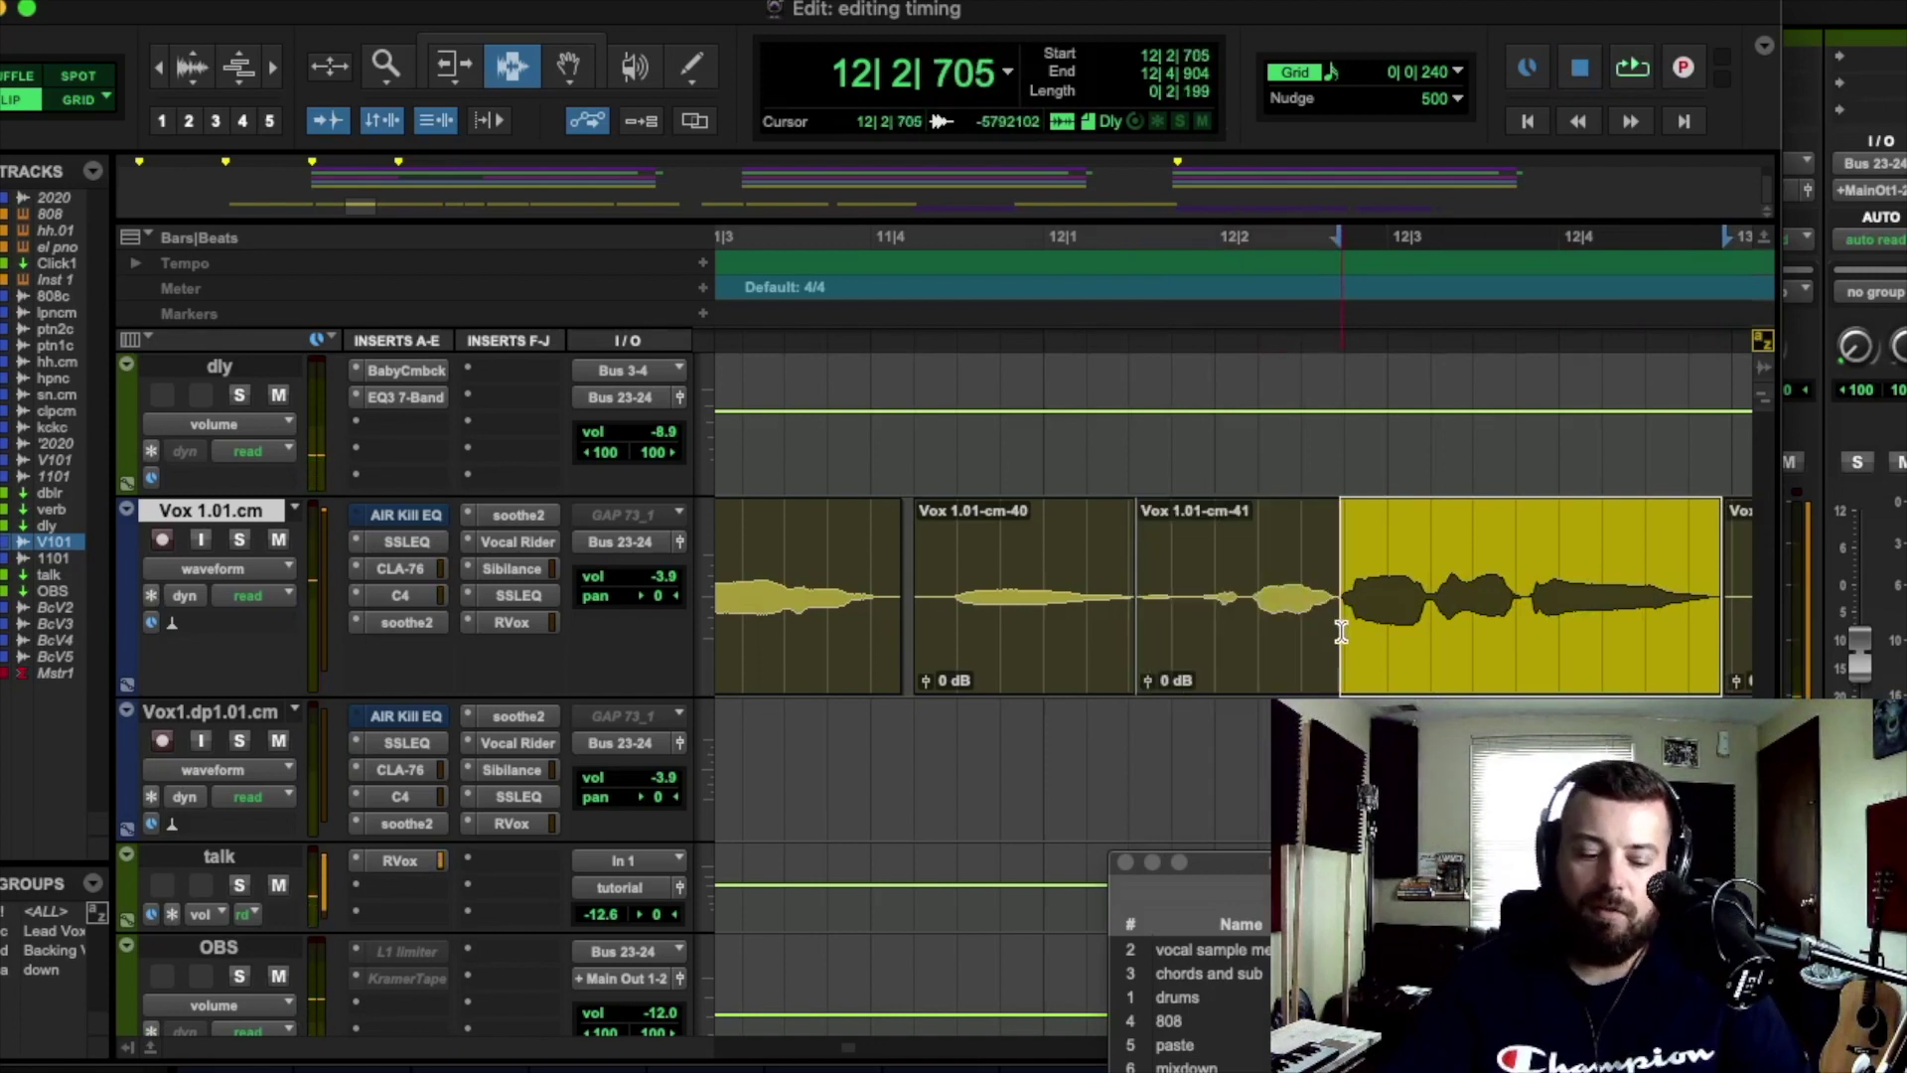
pyautogui.press('super+e')
pyautogui.press('-')
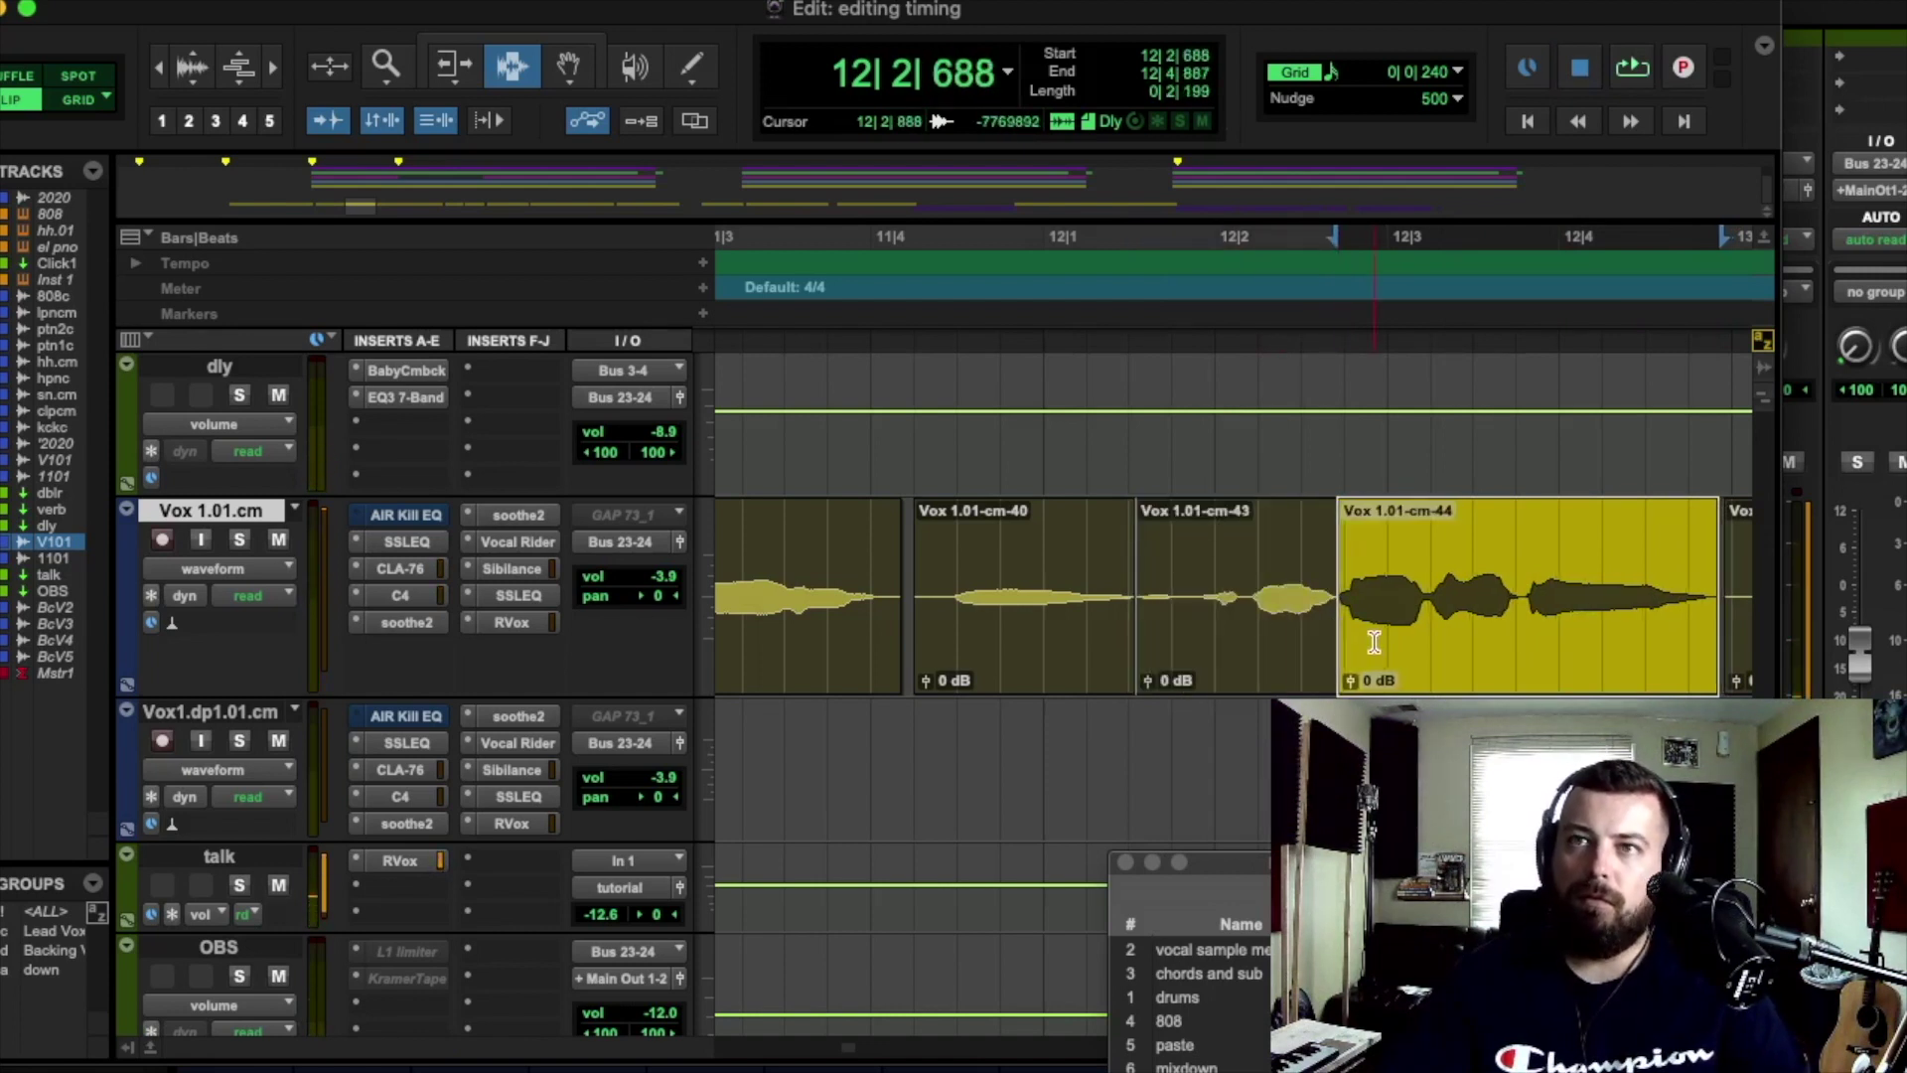
pyautogui.press('-')
pyautogui.press('space')
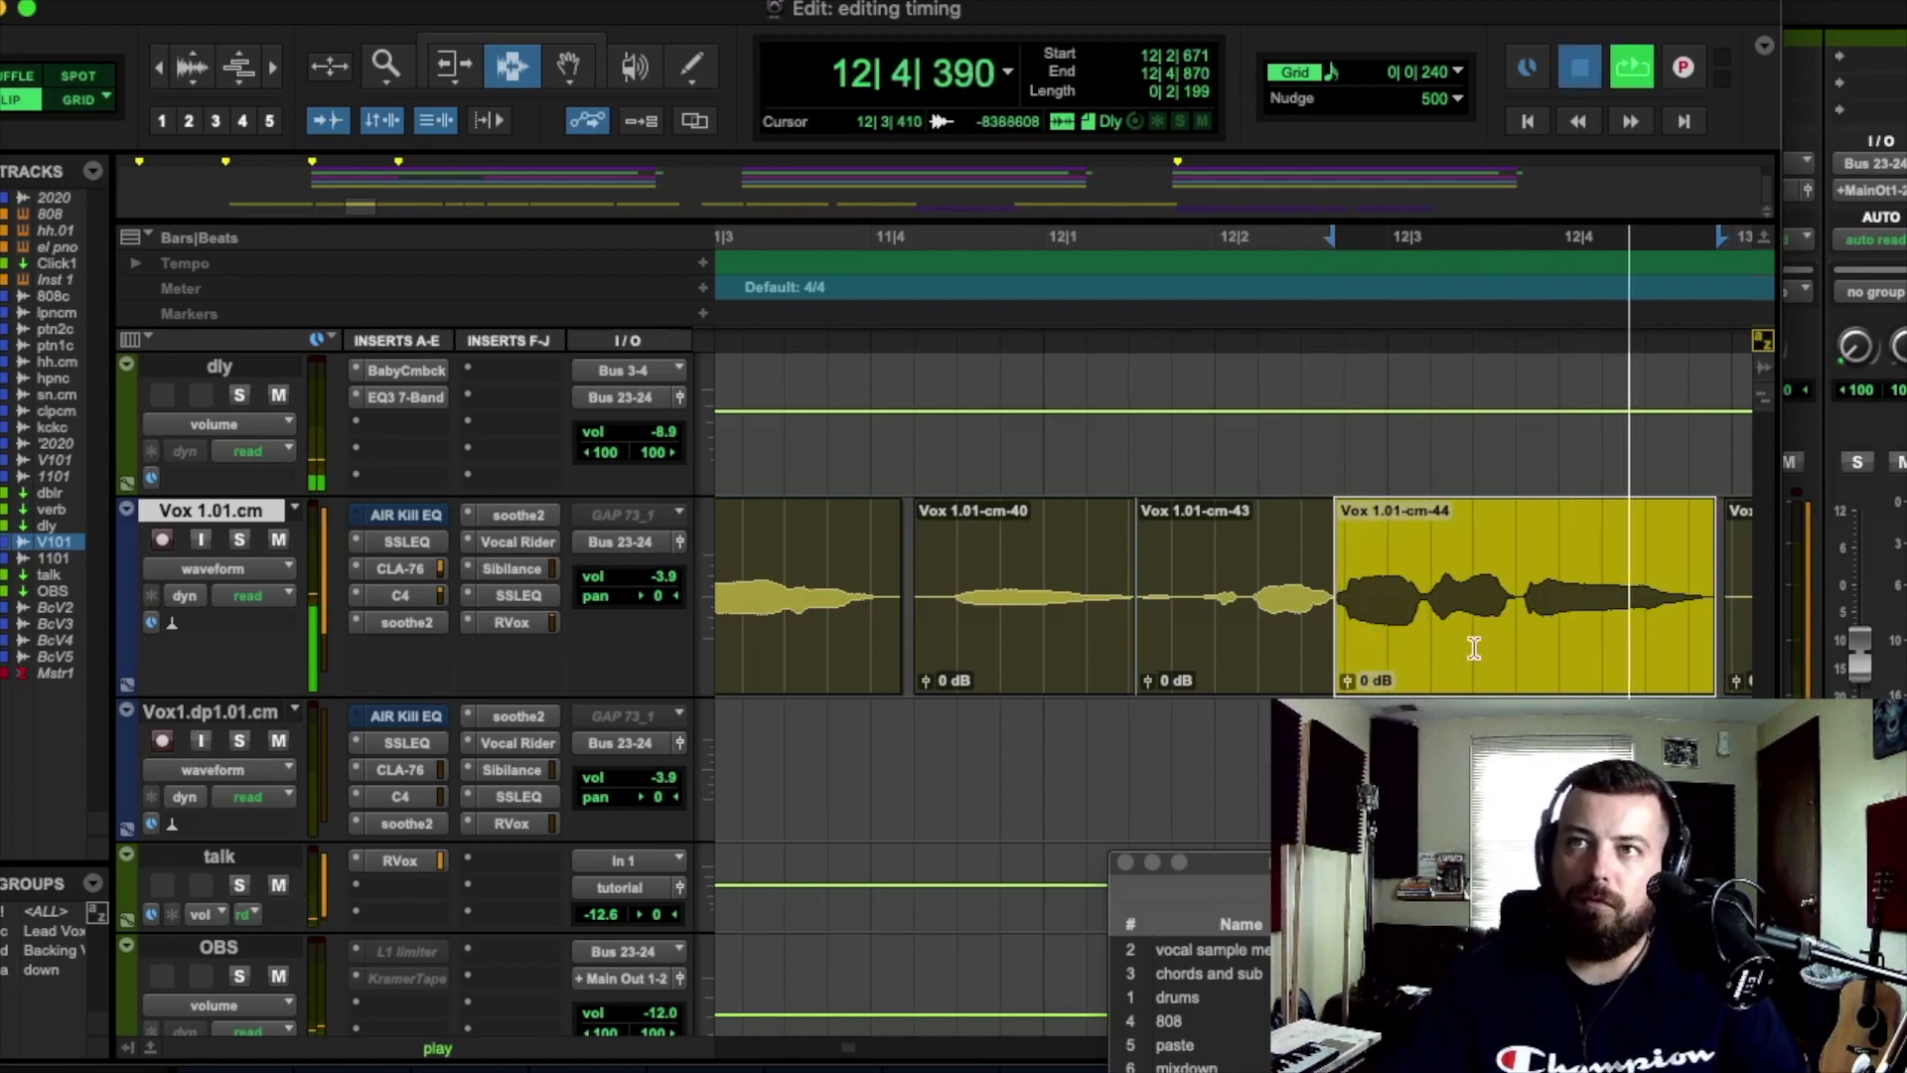
pyautogui.press('space')
pyautogui.click(1517, 556)
pyautogui.press('super+e')
pyautogui.click(1547, 593)
# Step: Nudge cm-46 earlier and crossfade the cm-45/cm-46, cm-43/cm-45 and cm-40/cm-43 cuts
pyautogui.press('-')
pyautogui.press('-')
pyautogui.press('-')
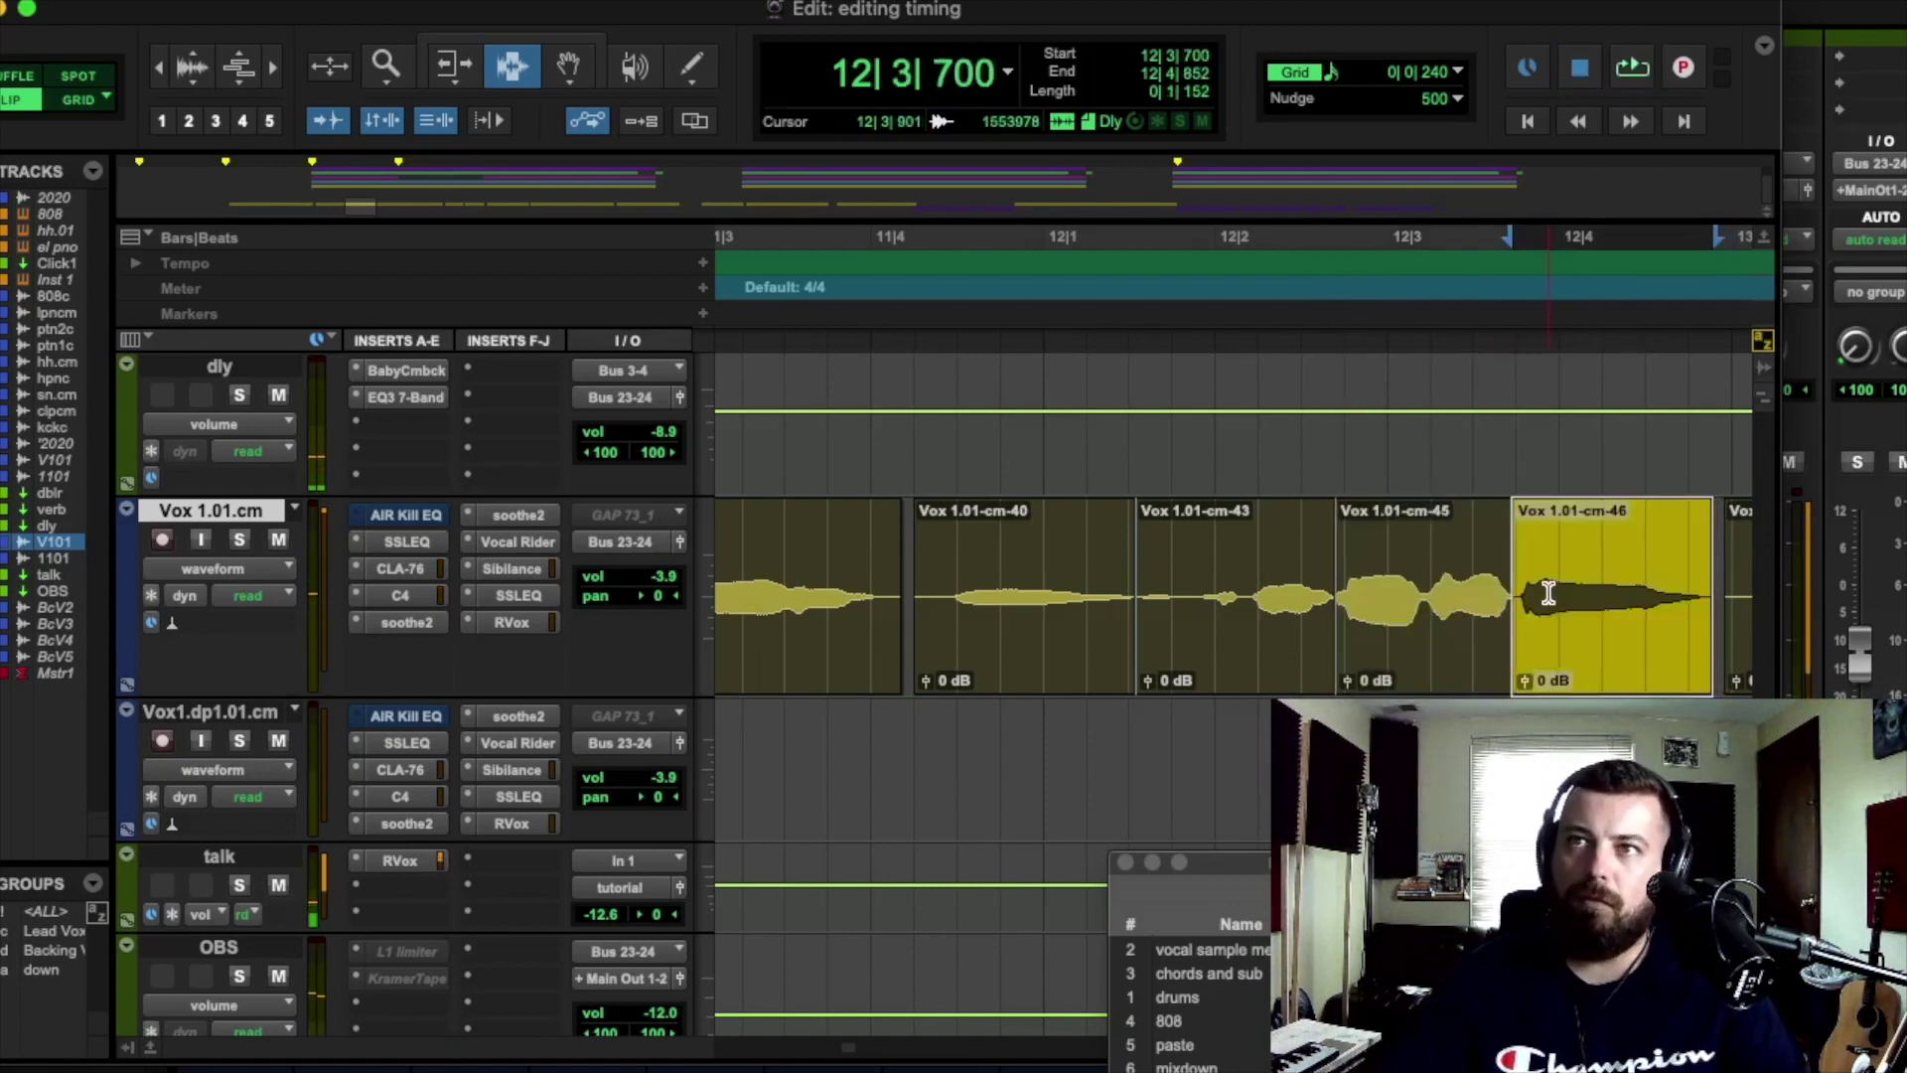
pyautogui.moveTo(1512, 557); pyautogui.dragTo(1502, 556)
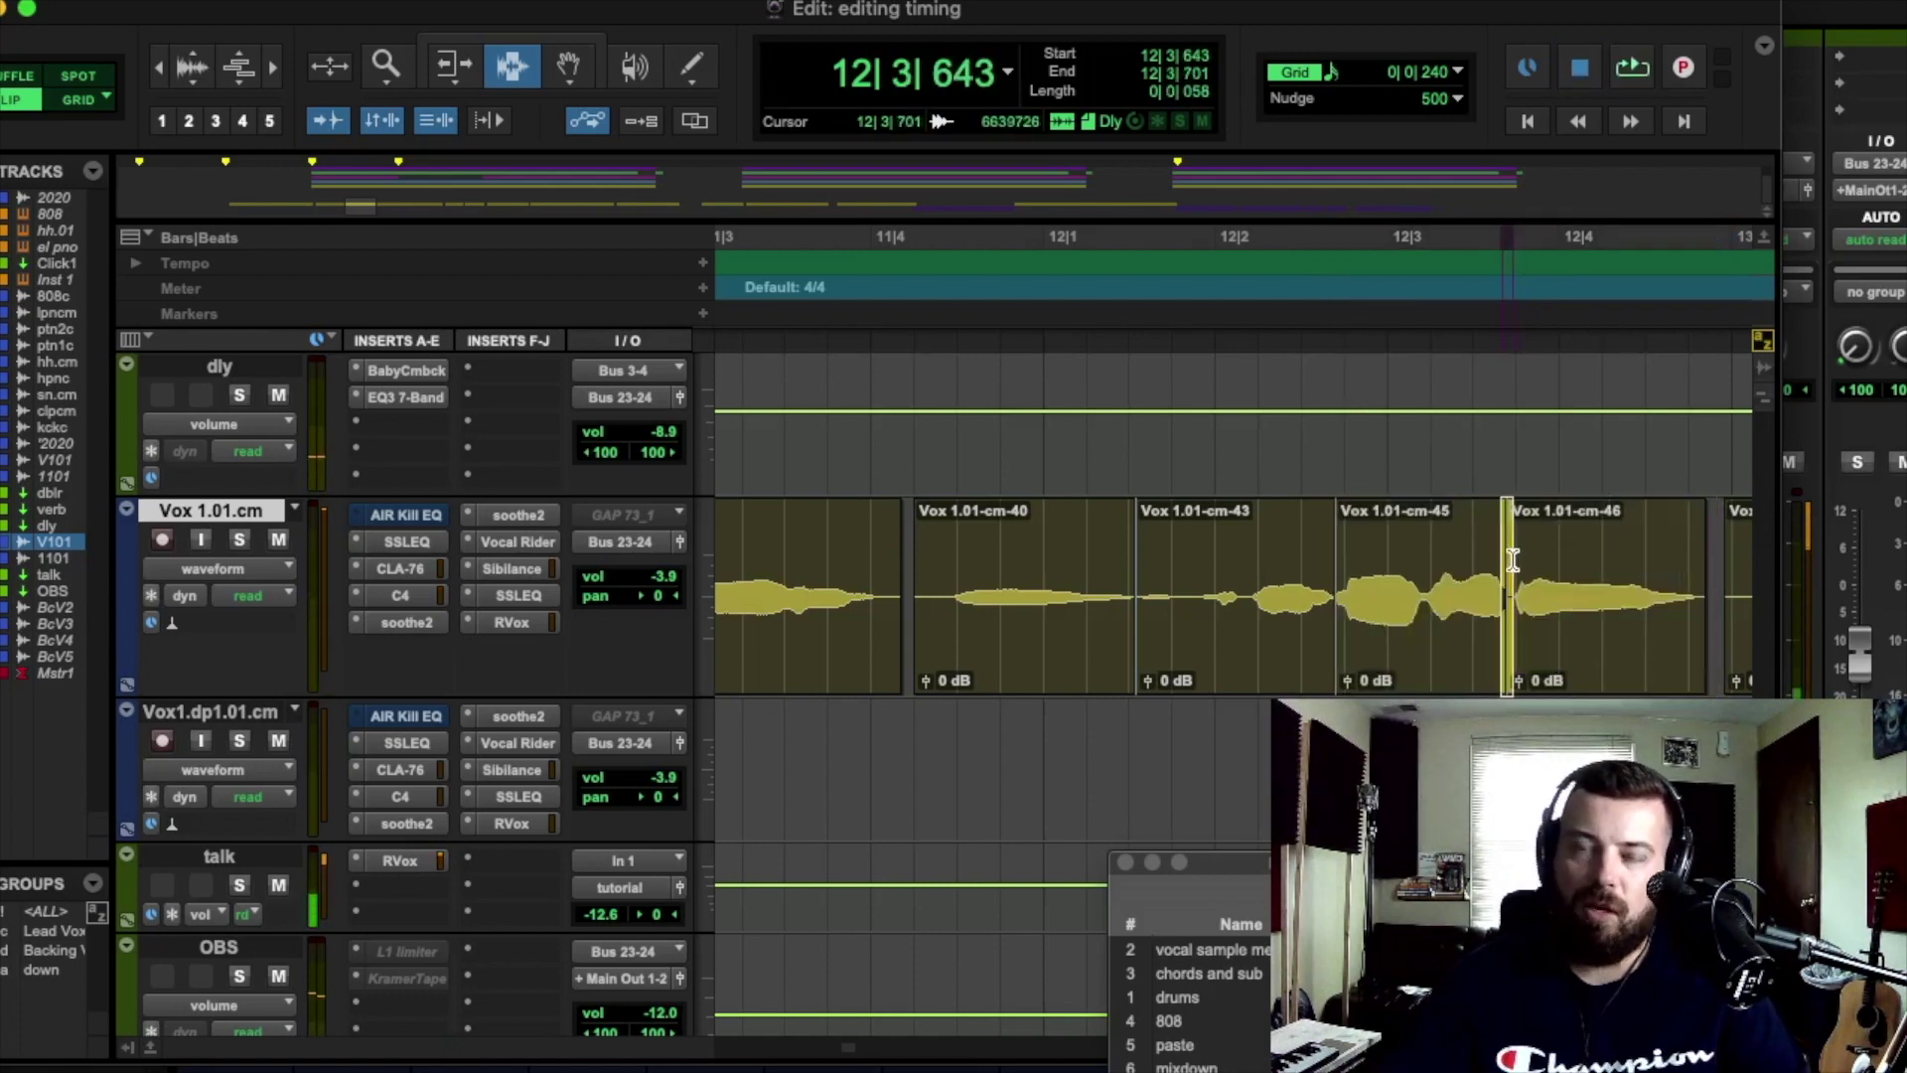
pyautogui.moveTo(1338, 536); pyautogui.dragTo(1331, 541)
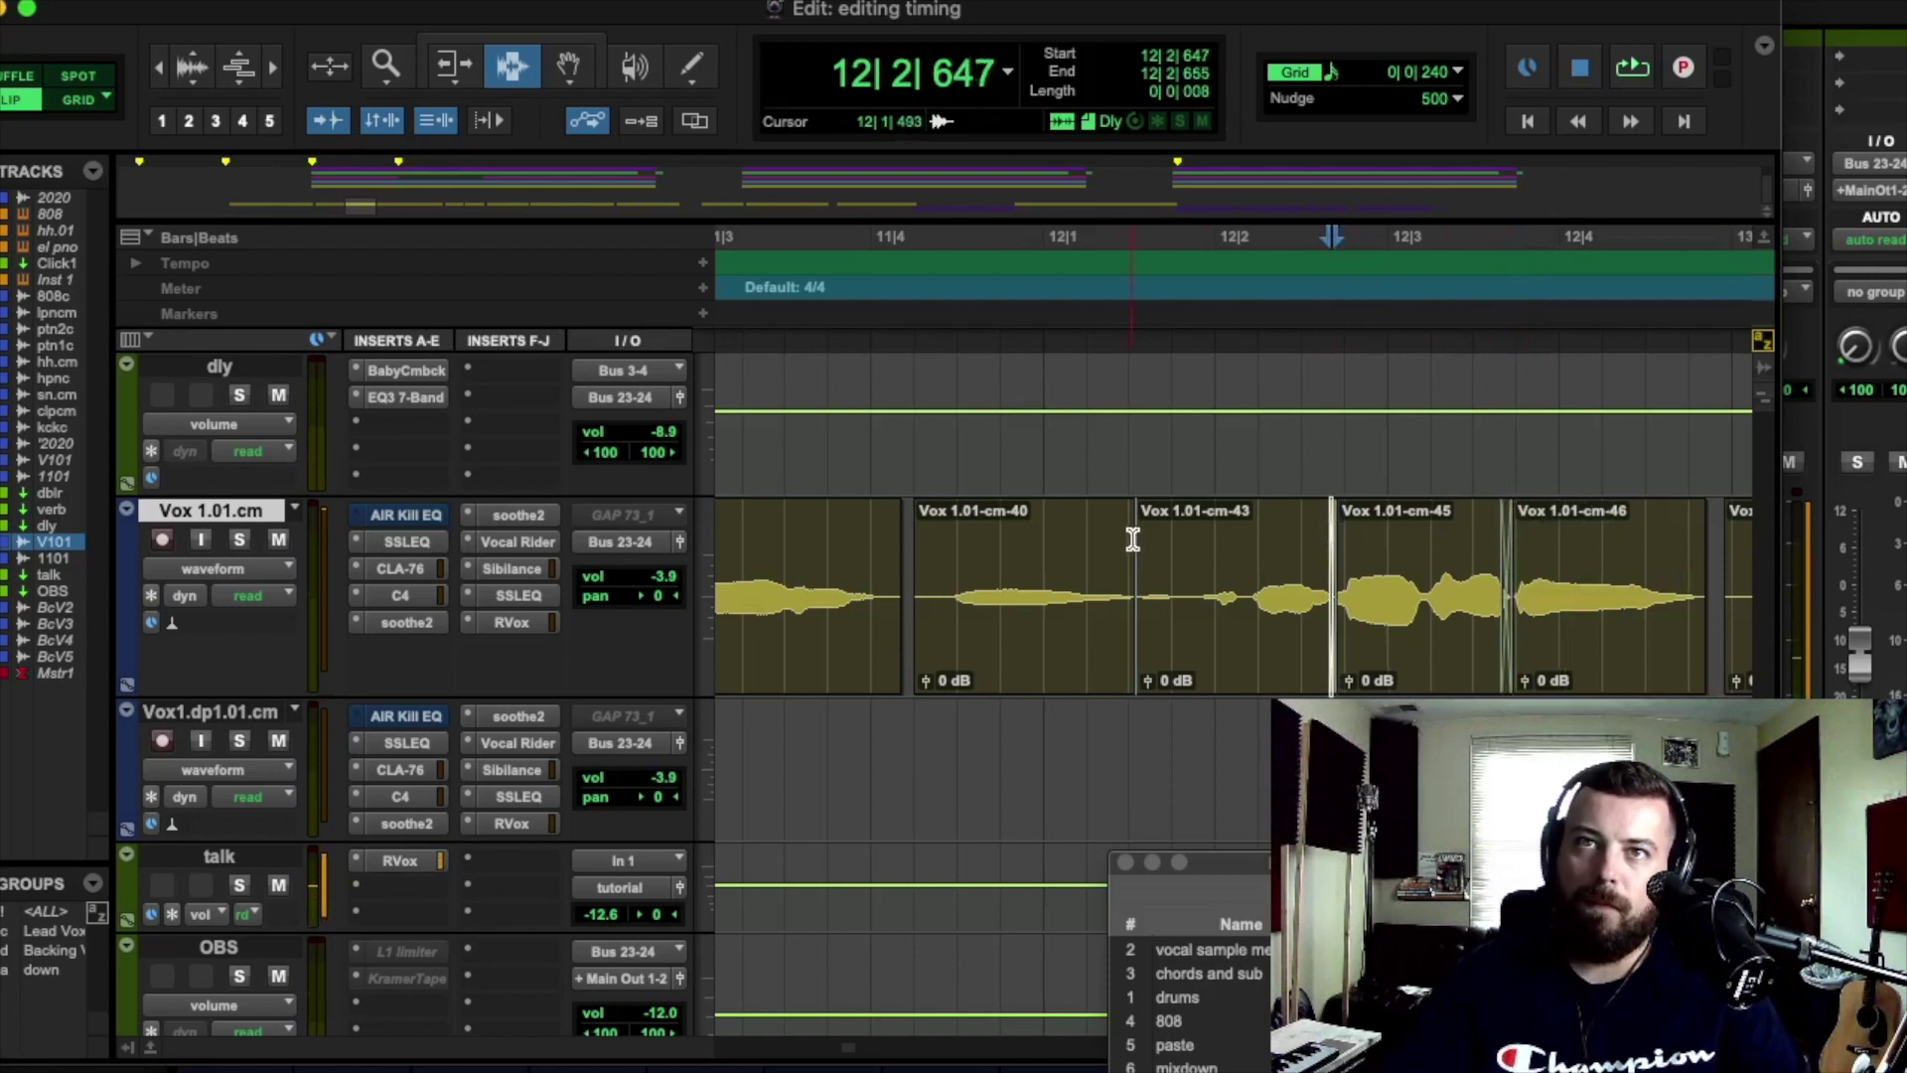
pyautogui.moveTo(1134, 538); pyautogui.dragTo(1144, 534)
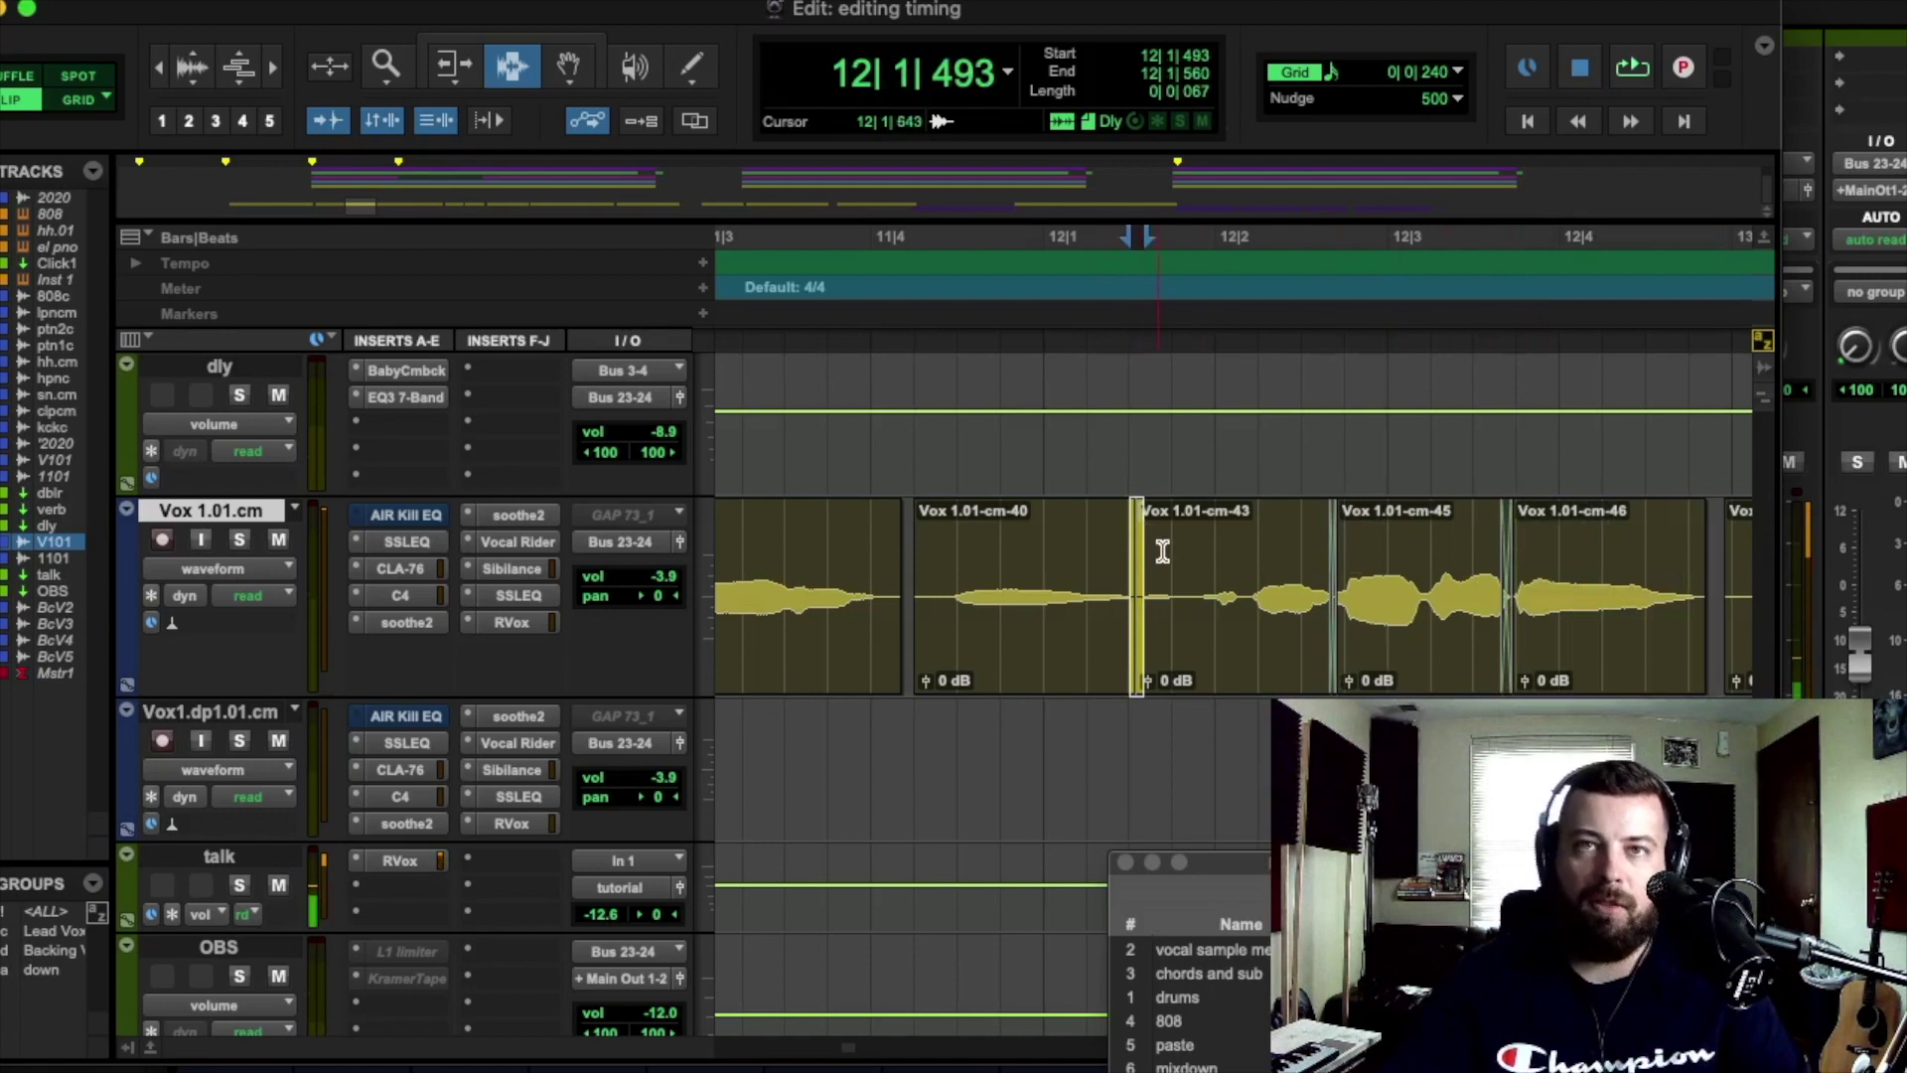
# Step: Add a fade into clip cm-40 and audition the new fades from 11|3|676 and 11|4|356
pyautogui.click(949, 563)
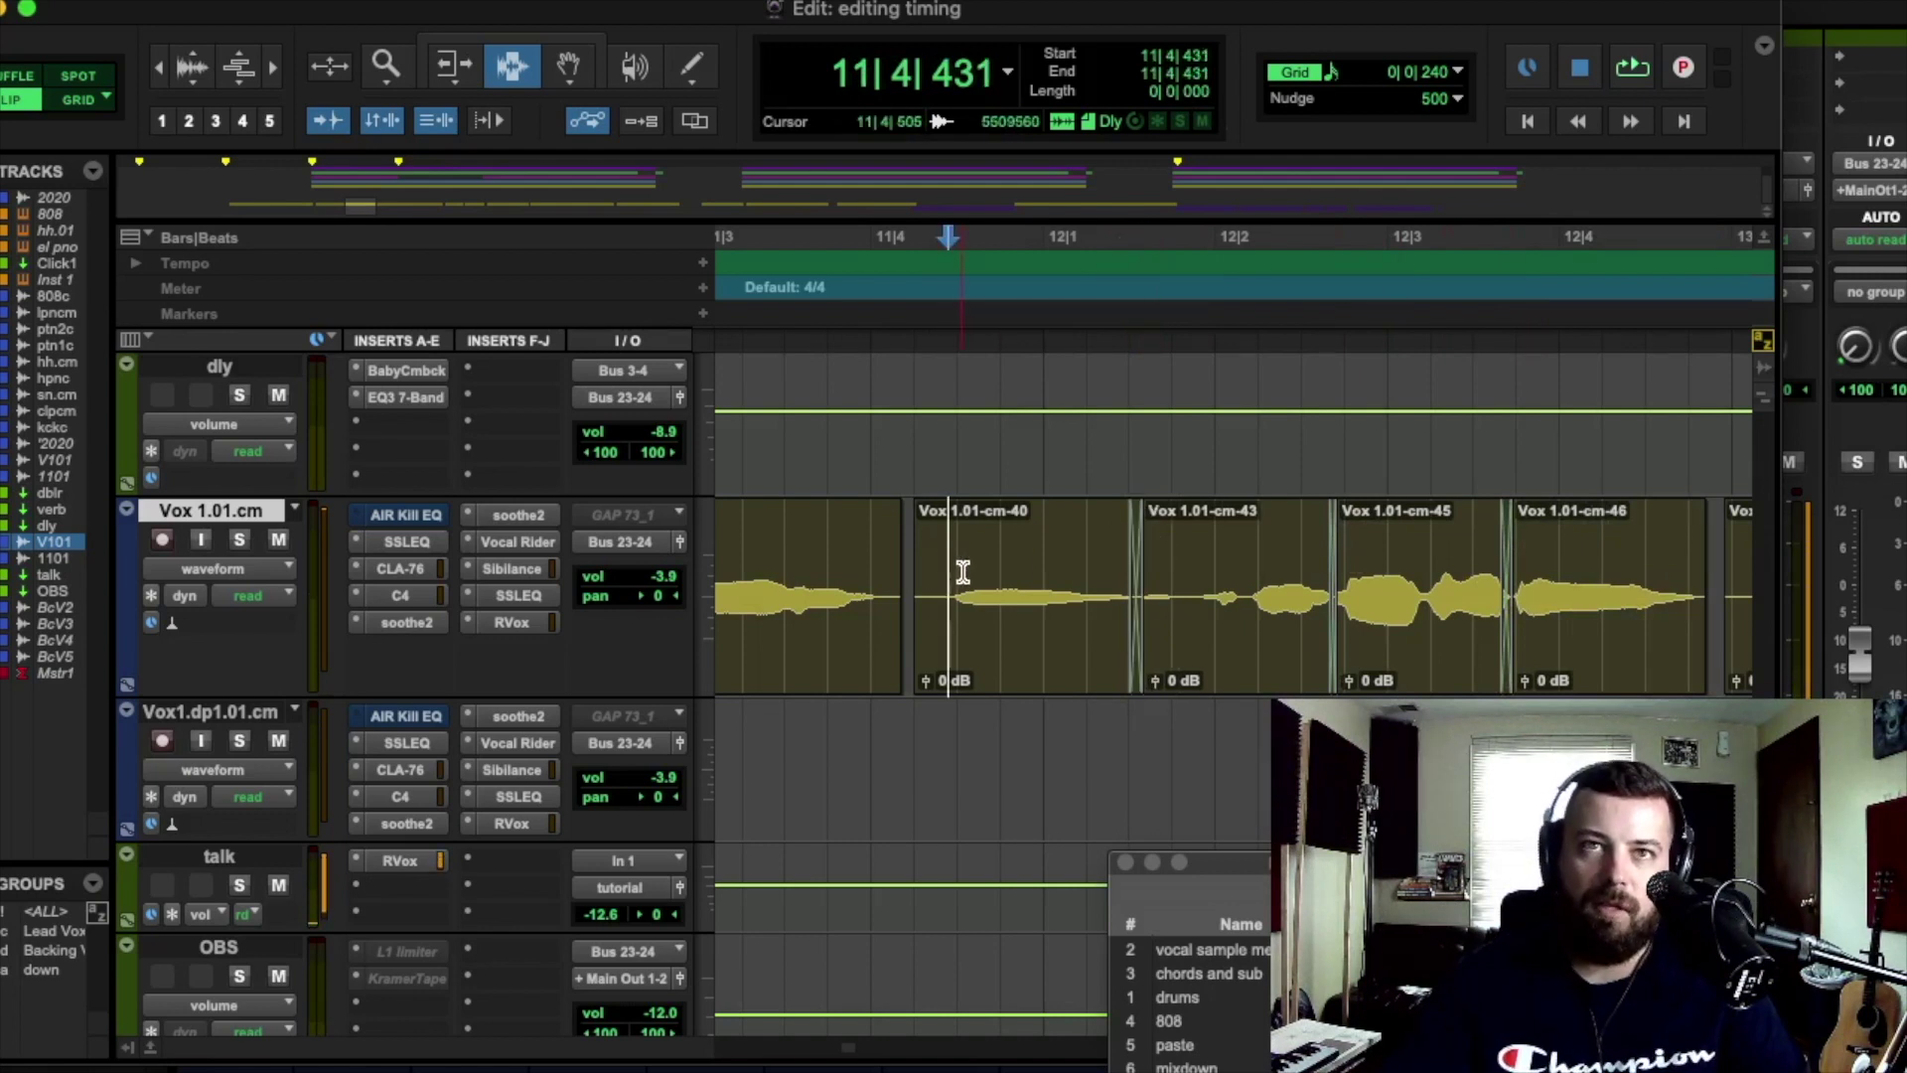
pyautogui.press('d')
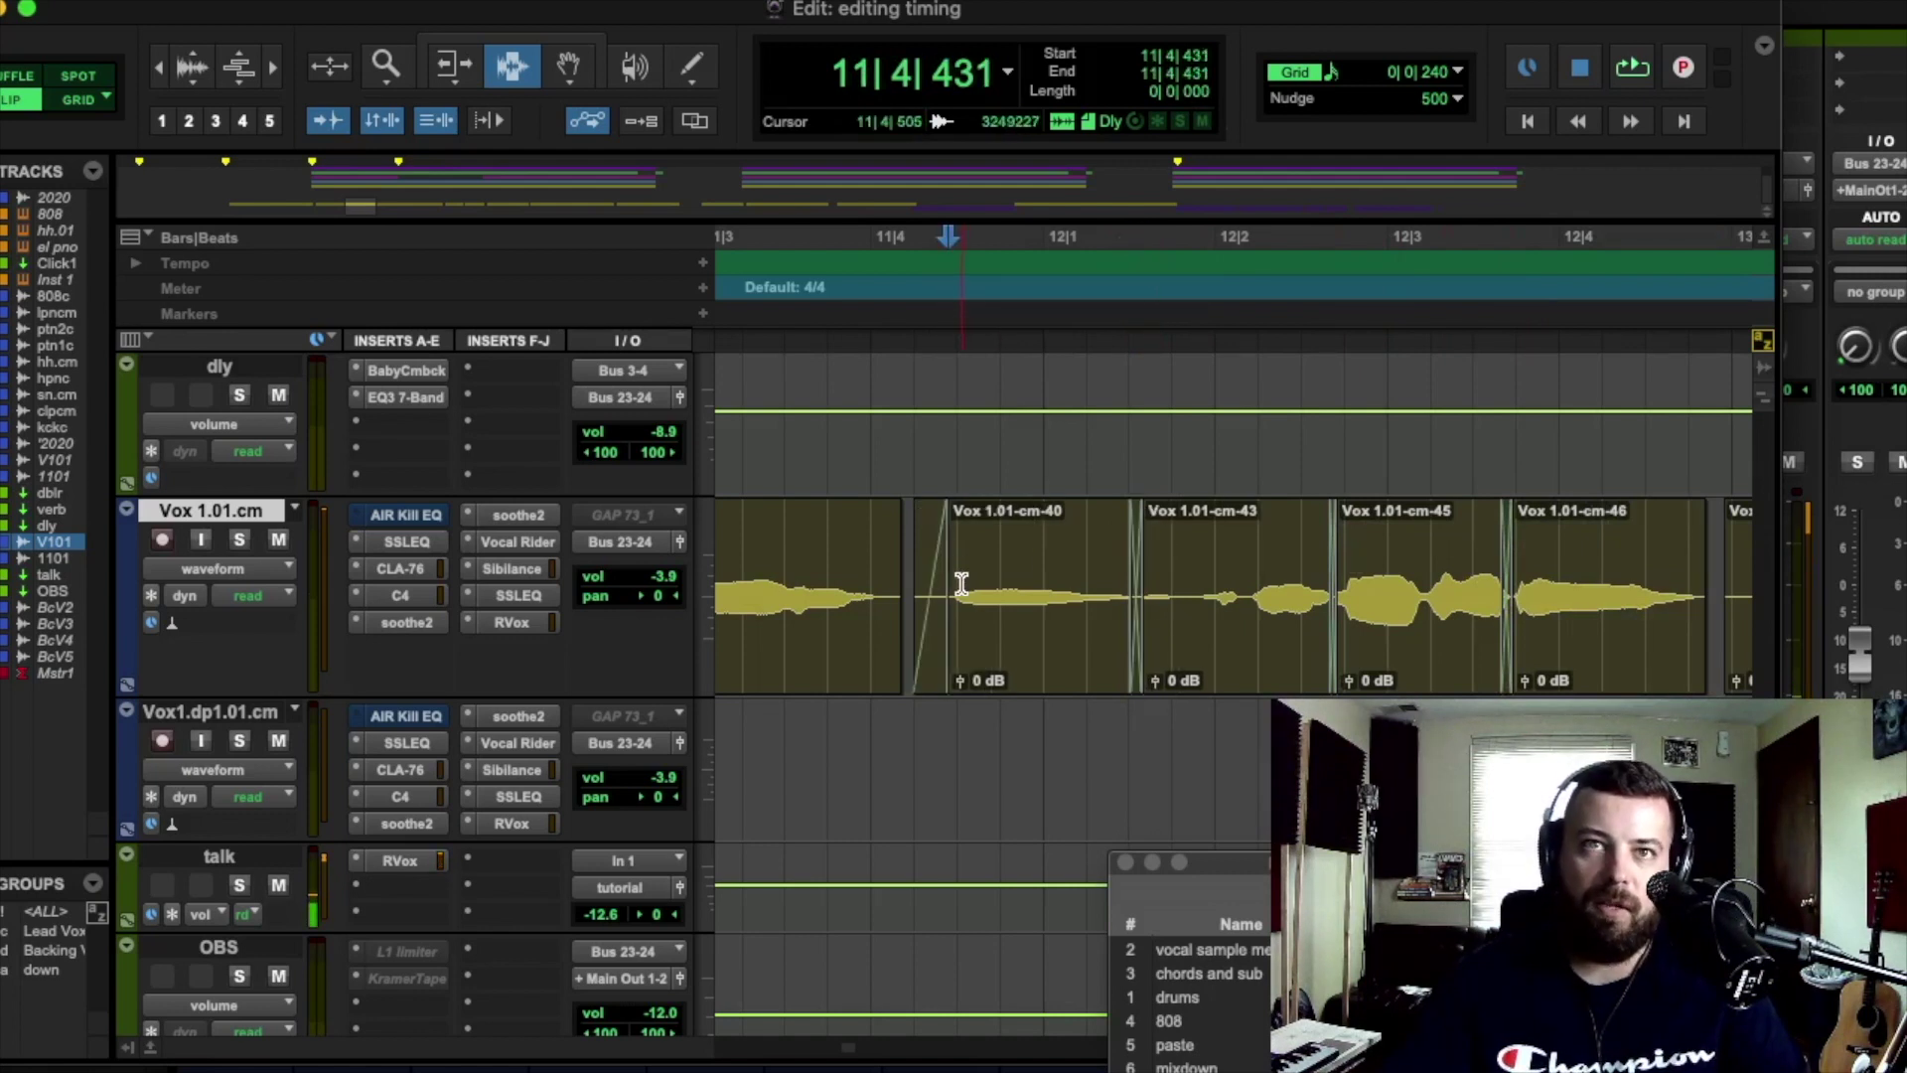
pyautogui.click(872, 561)
pyautogui.click(821, 536)
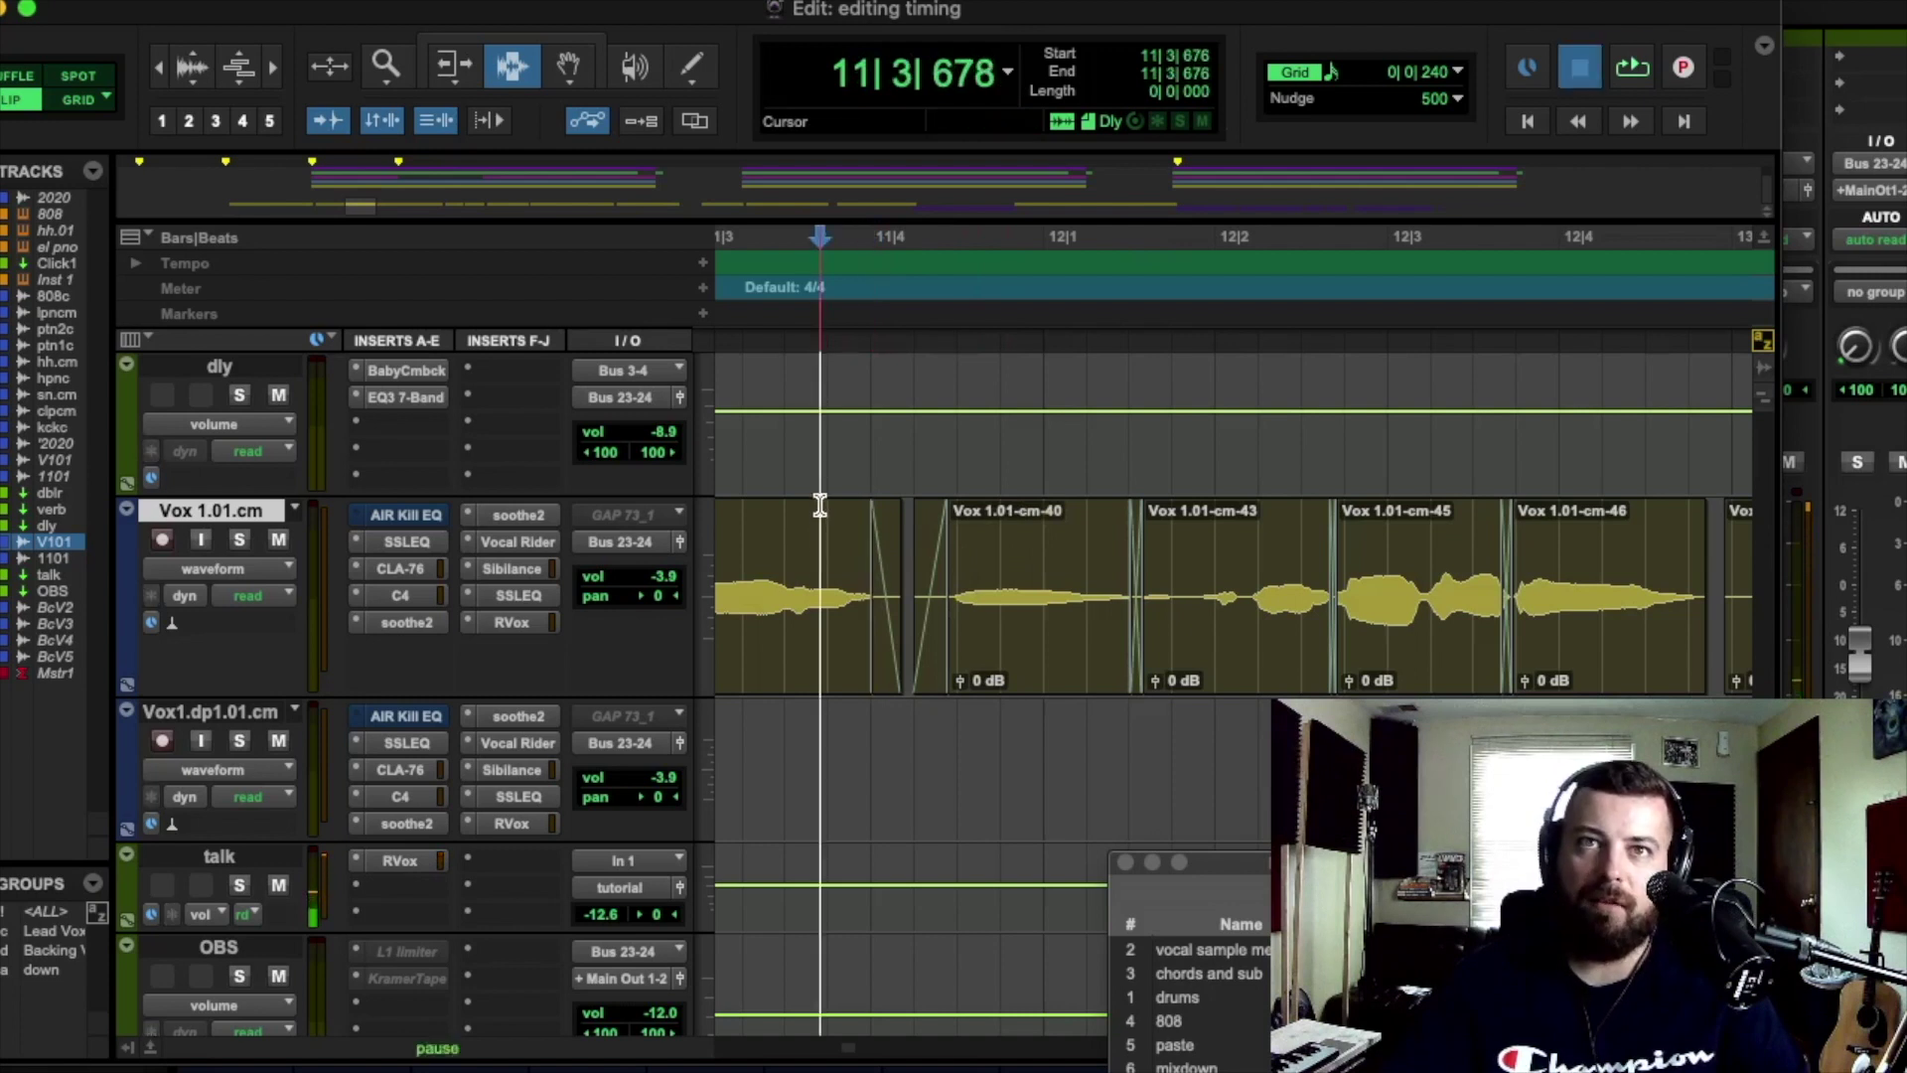
pyautogui.press('space')
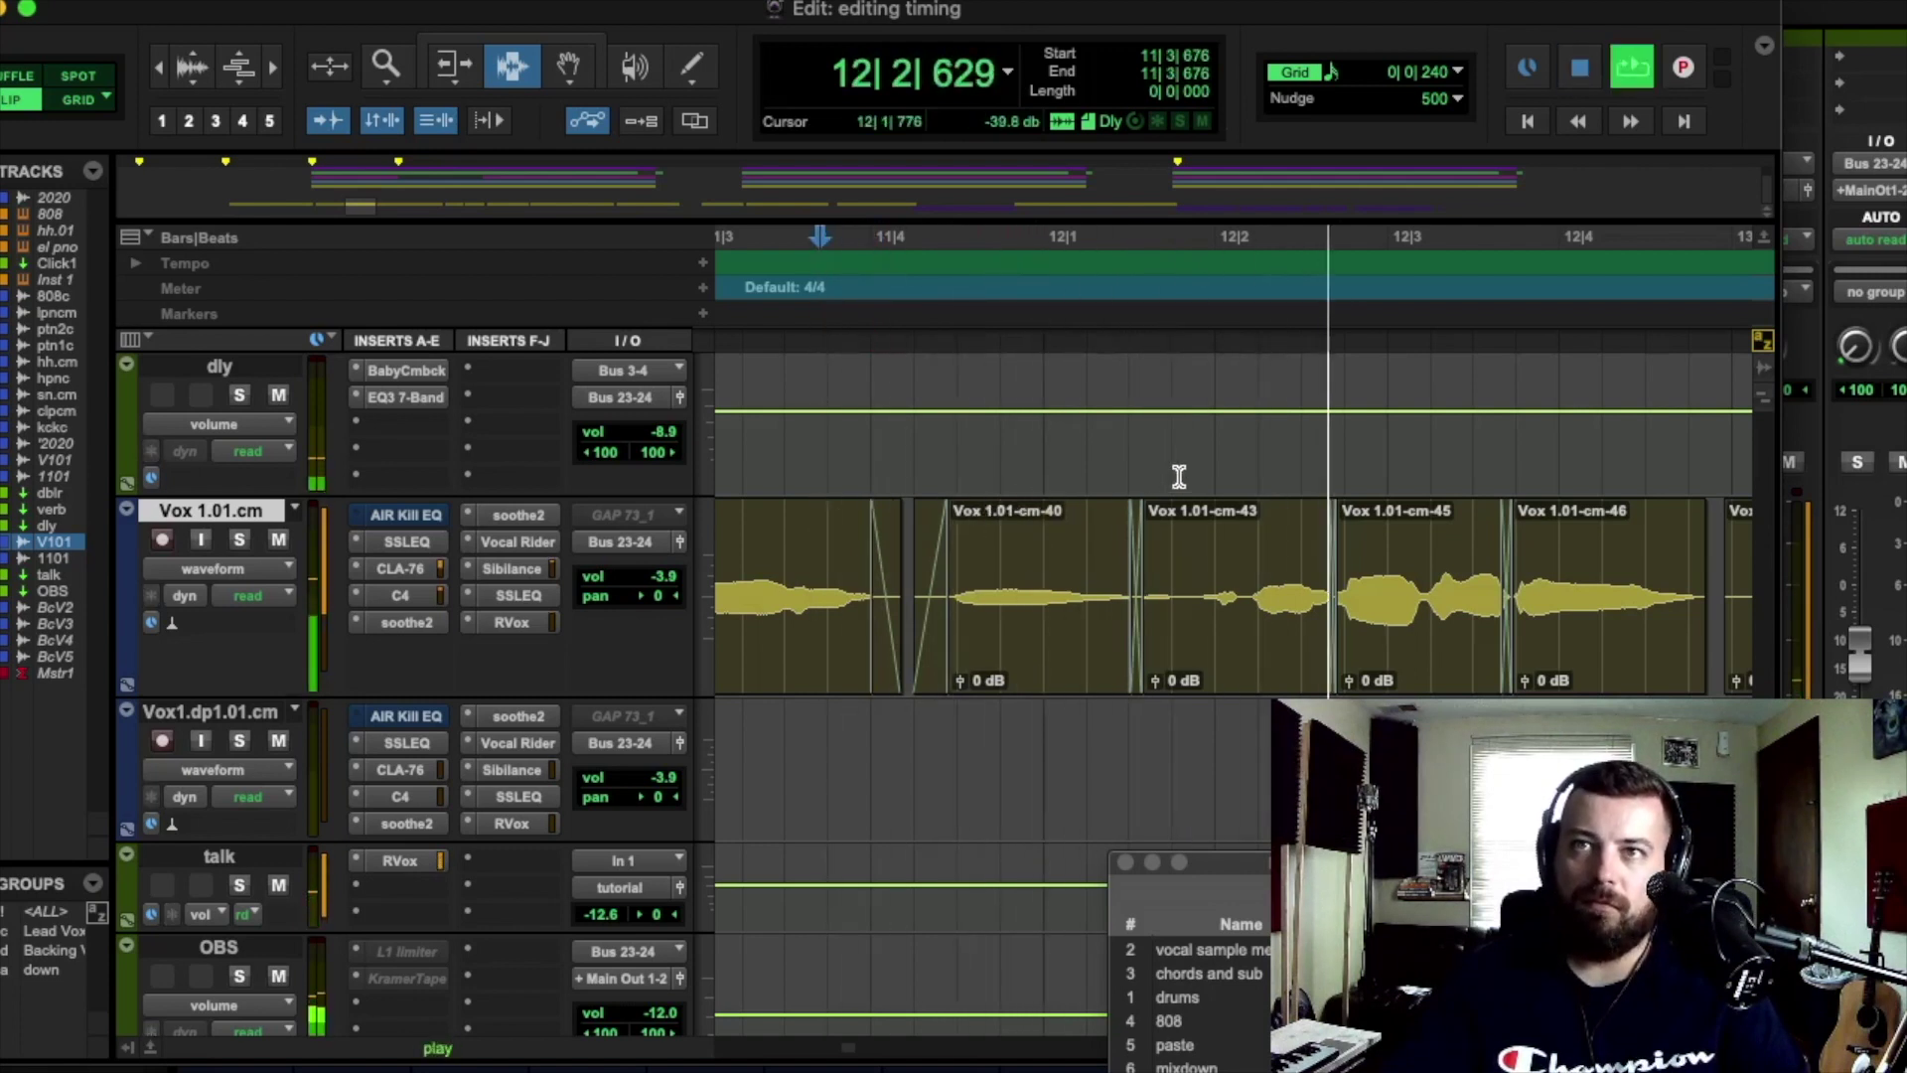
pyautogui.press('space')
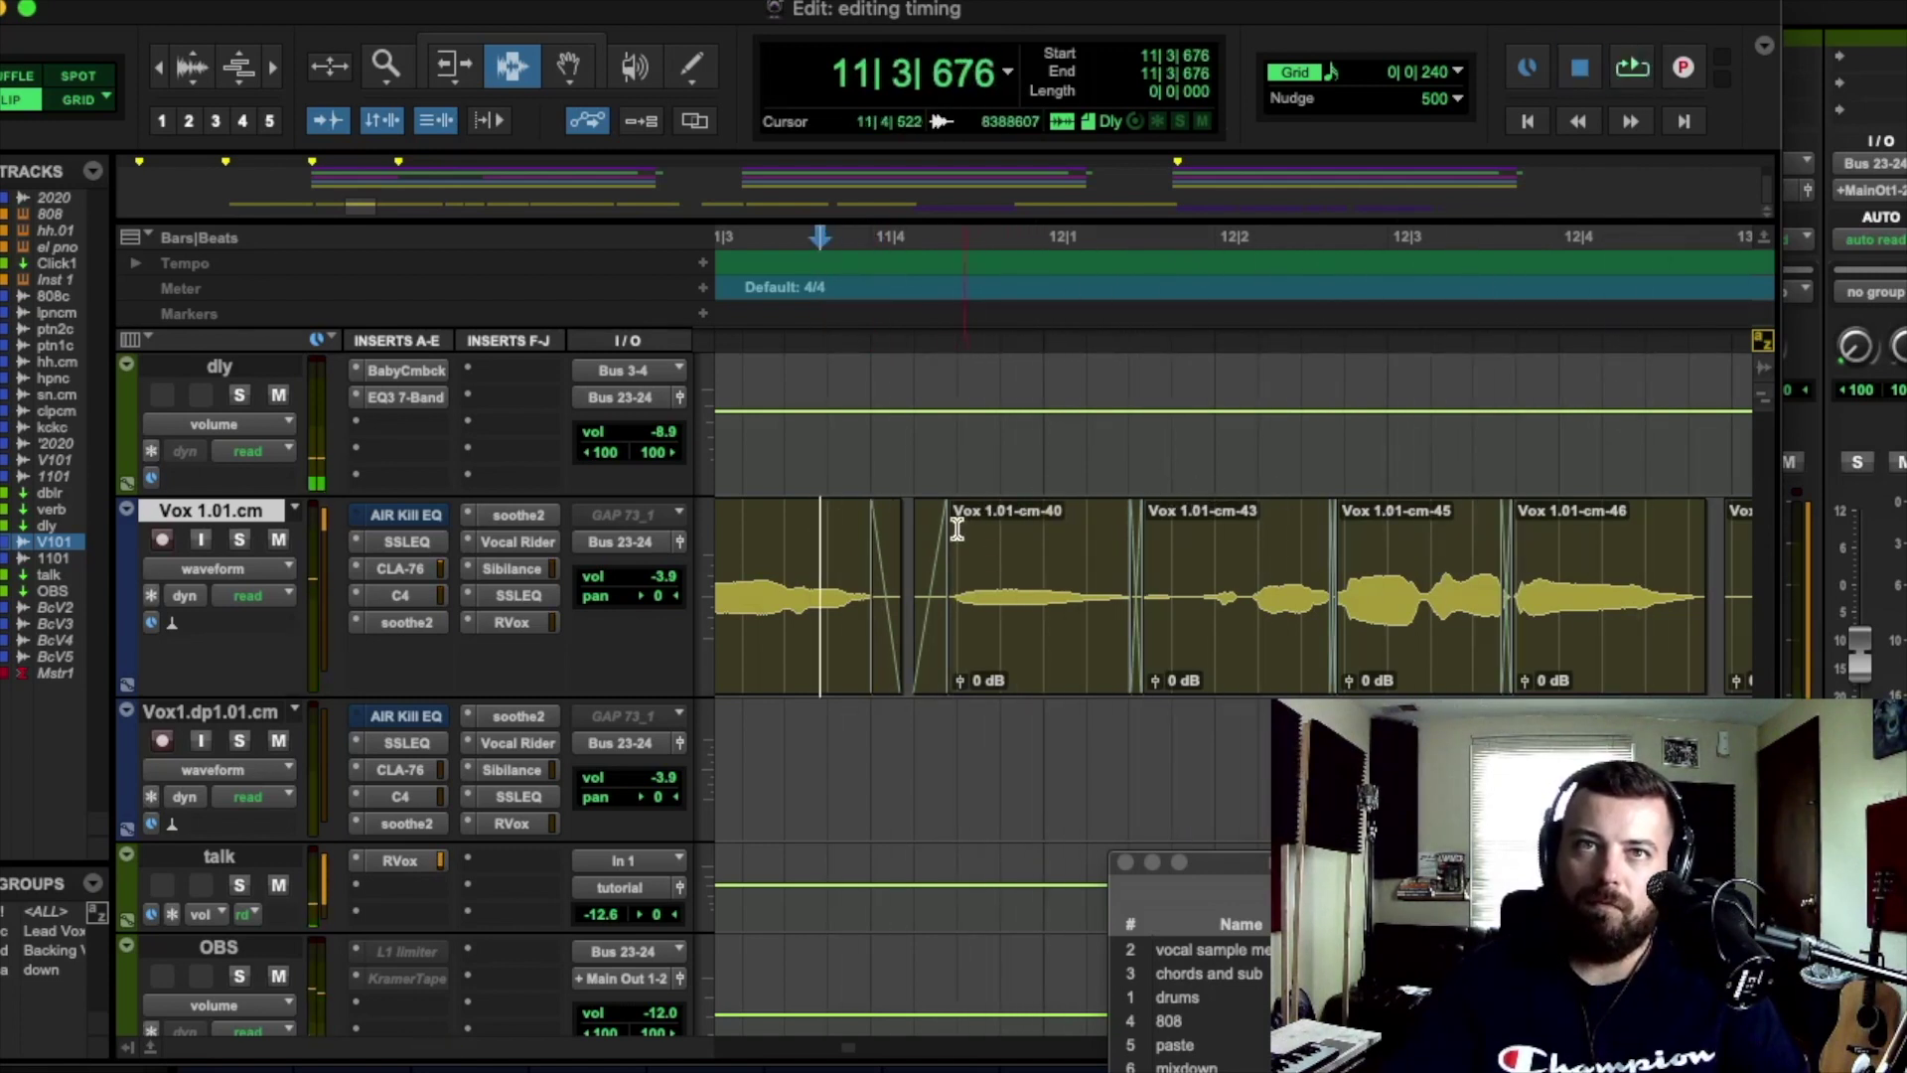
pyautogui.click(949, 521)
pyautogui.press('space')
pyautogui.scroll(2, 1188, 551)
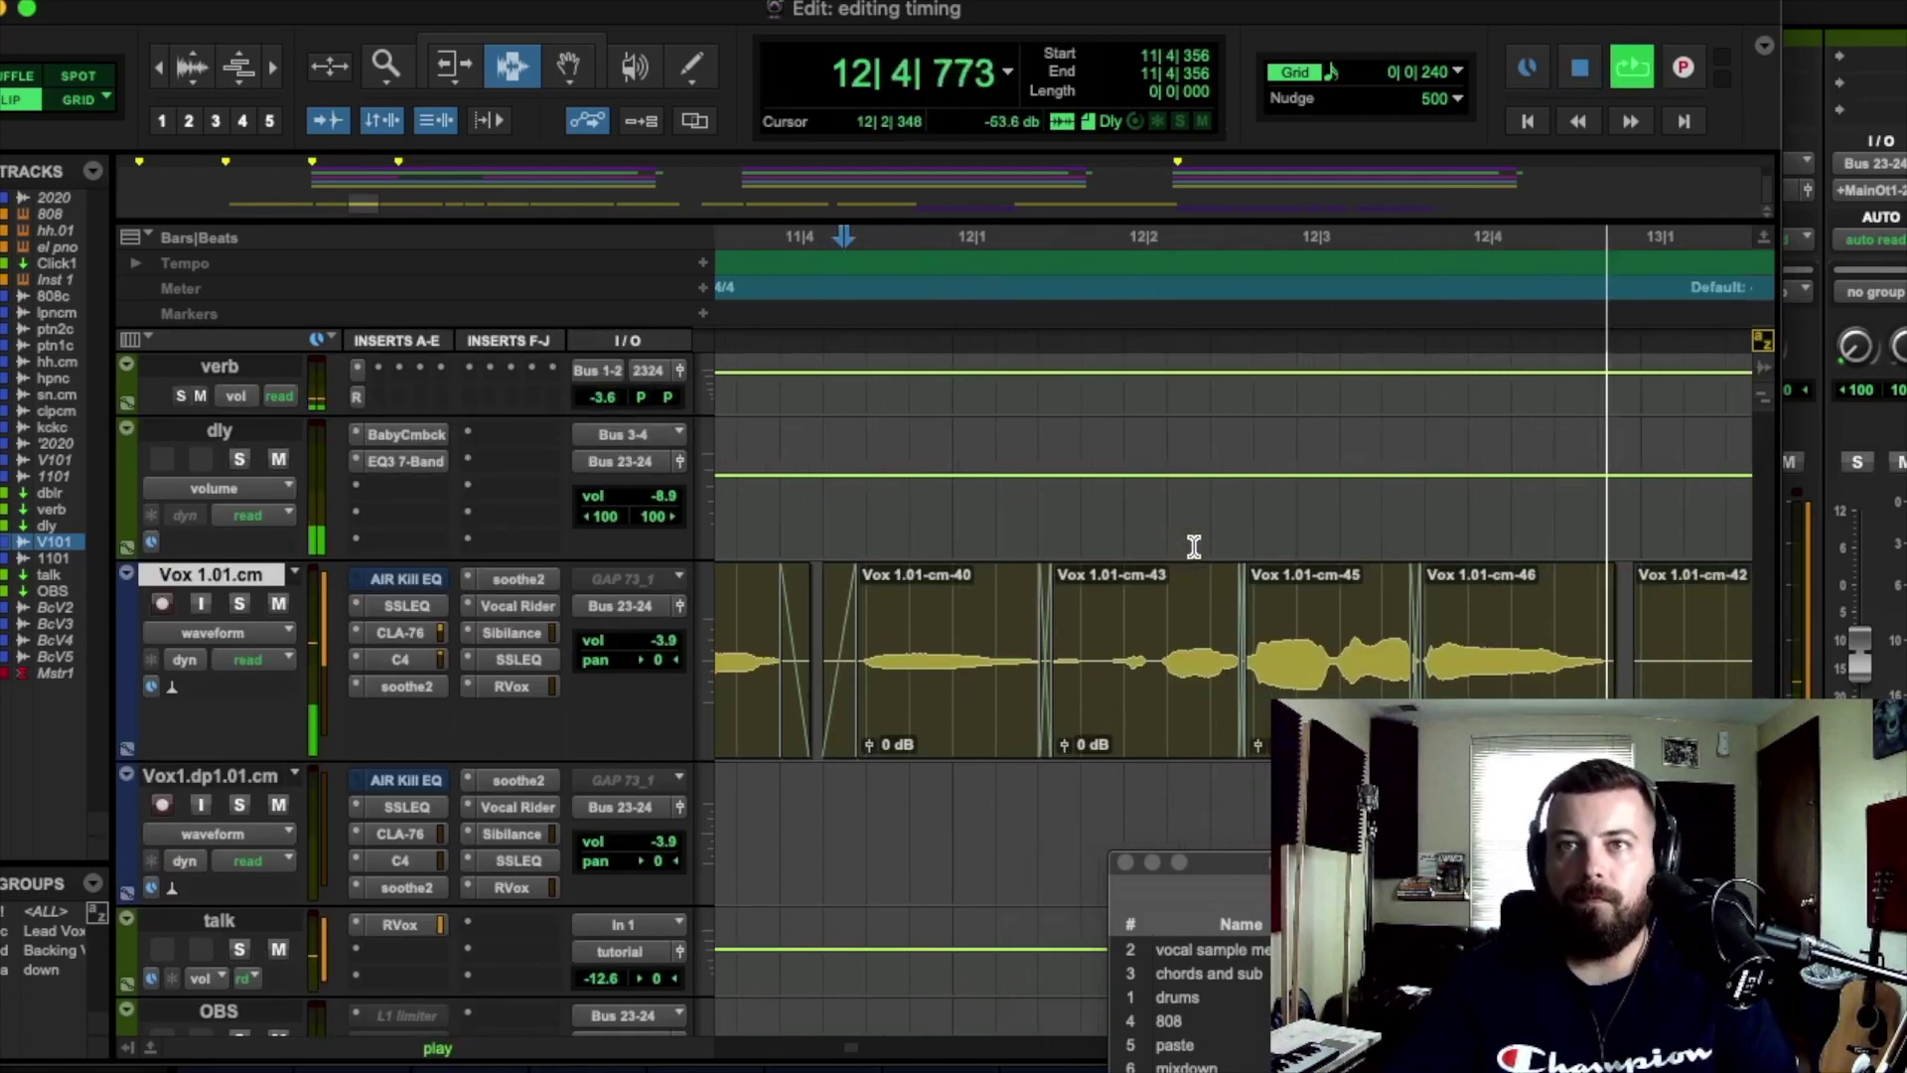
pyautogui.press('space')
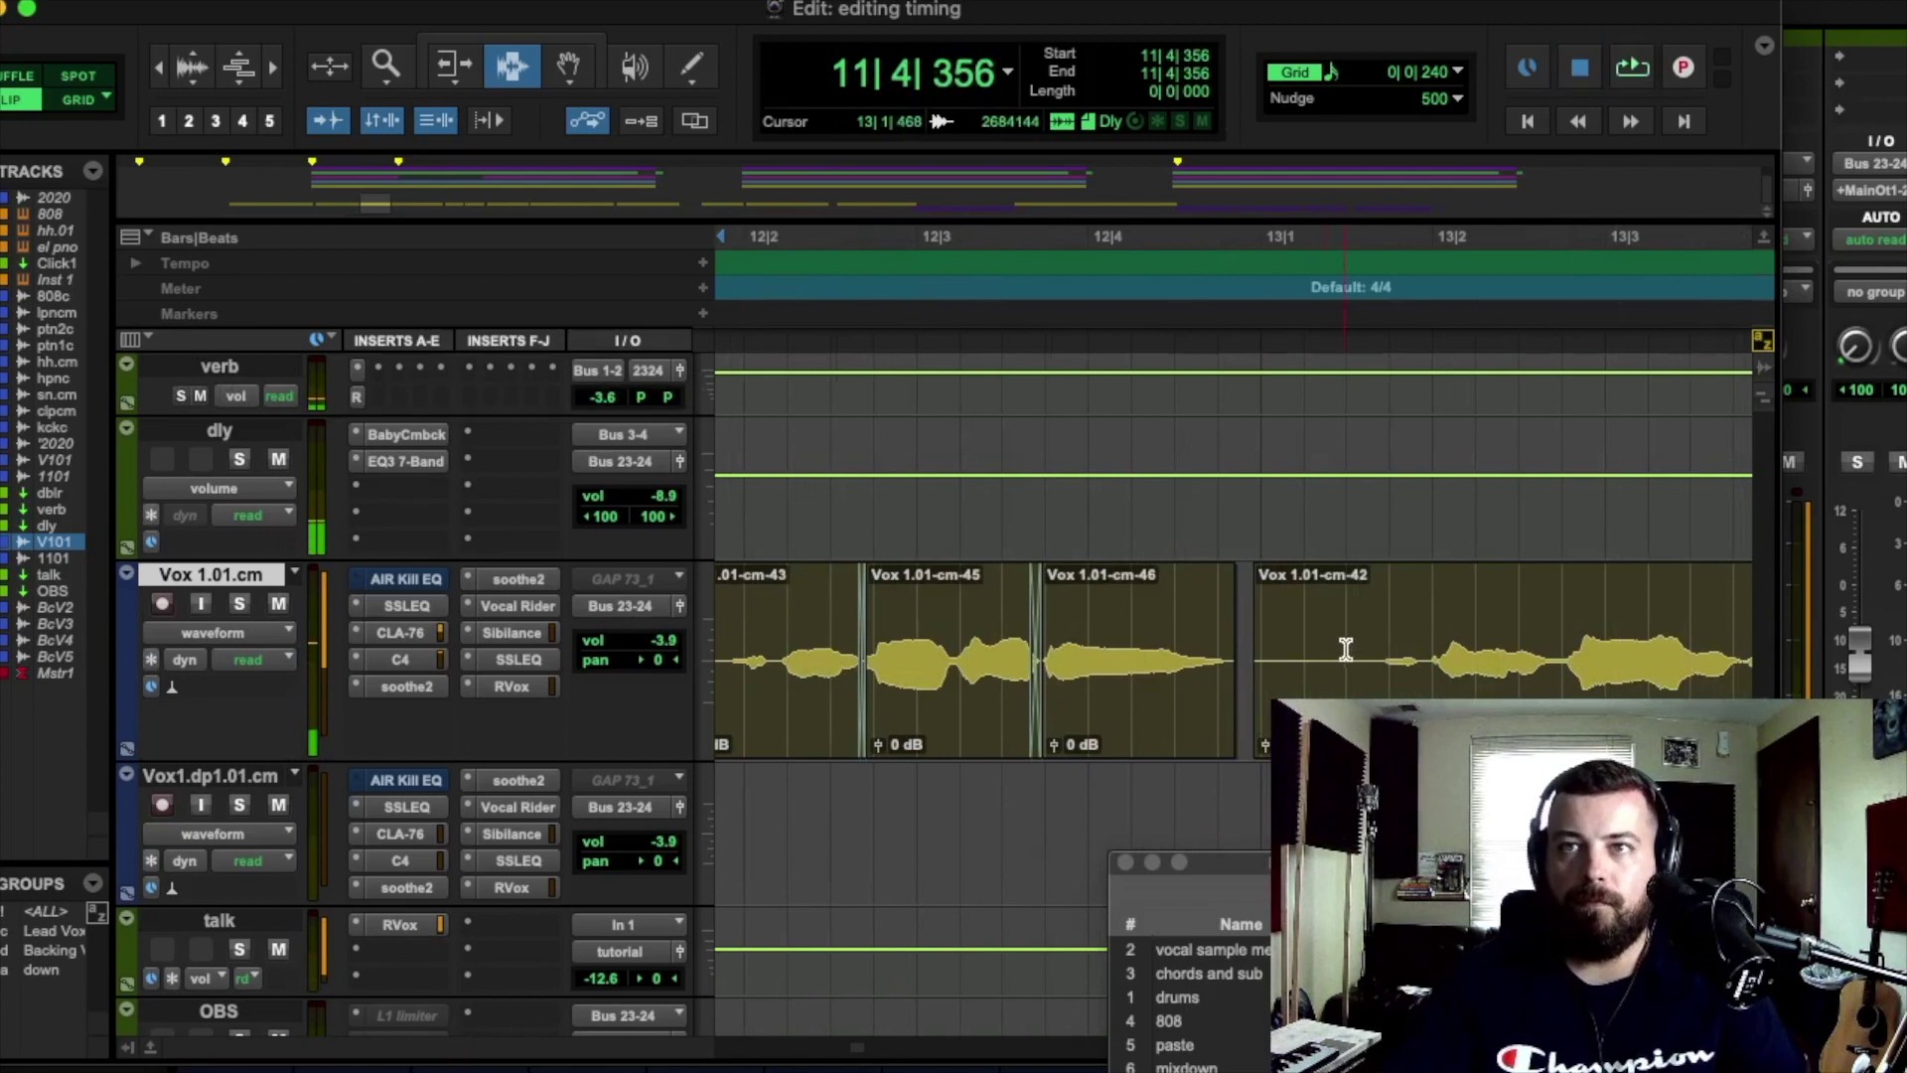
pyautogui.moveTo(1343, 645); pyautogui.dragTo(1641, 651)
pyautogui.press('super+e')
pyautogui.press('-')
pyautogui.press('space')
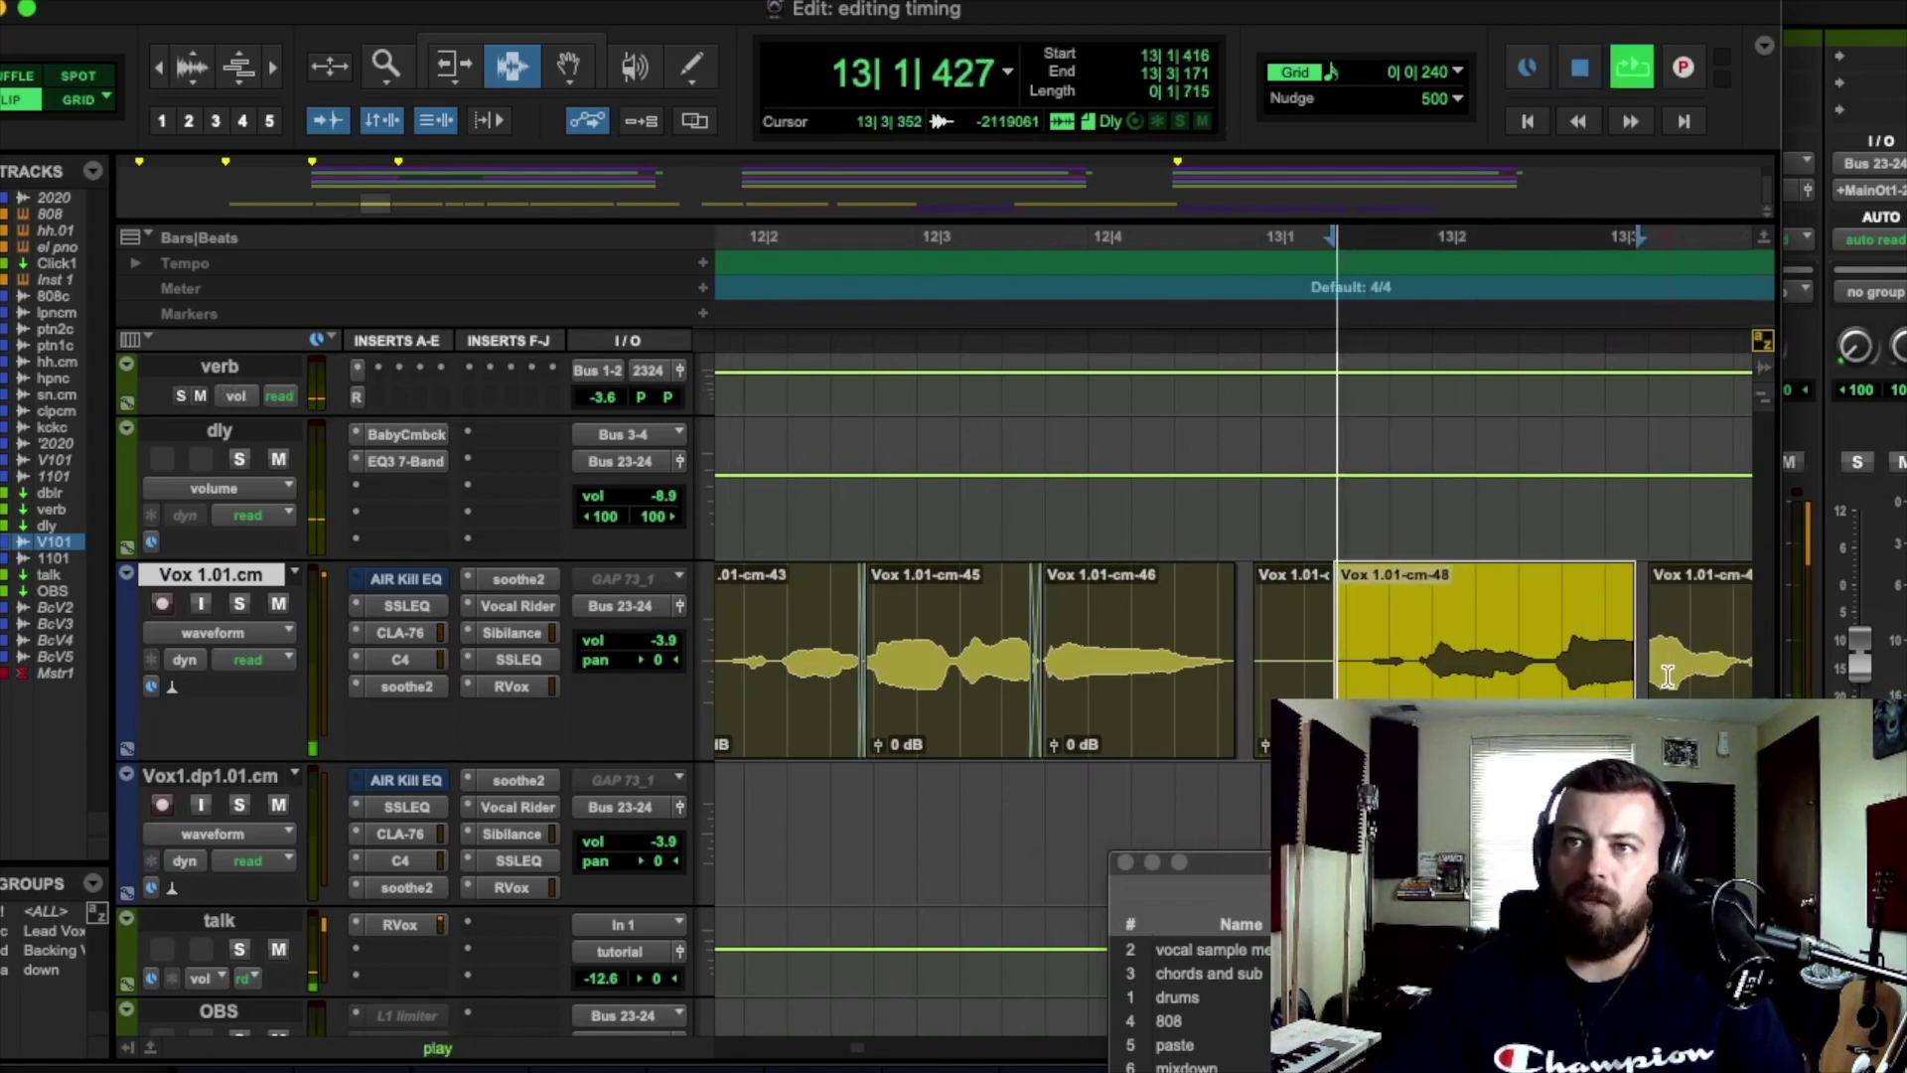
pyautogui.press('space')
pyautogui.scroll(2, 1666, 670)
pyautogui.hscroll(2, 1667, 670)
pyautogui.moveTo(1420, 775); pyautogui.dragTo(1648, 775)
pyautogui.press('space')
pyautogui.press('space')
pyautogui.hscroll(-3, 1252, 738)
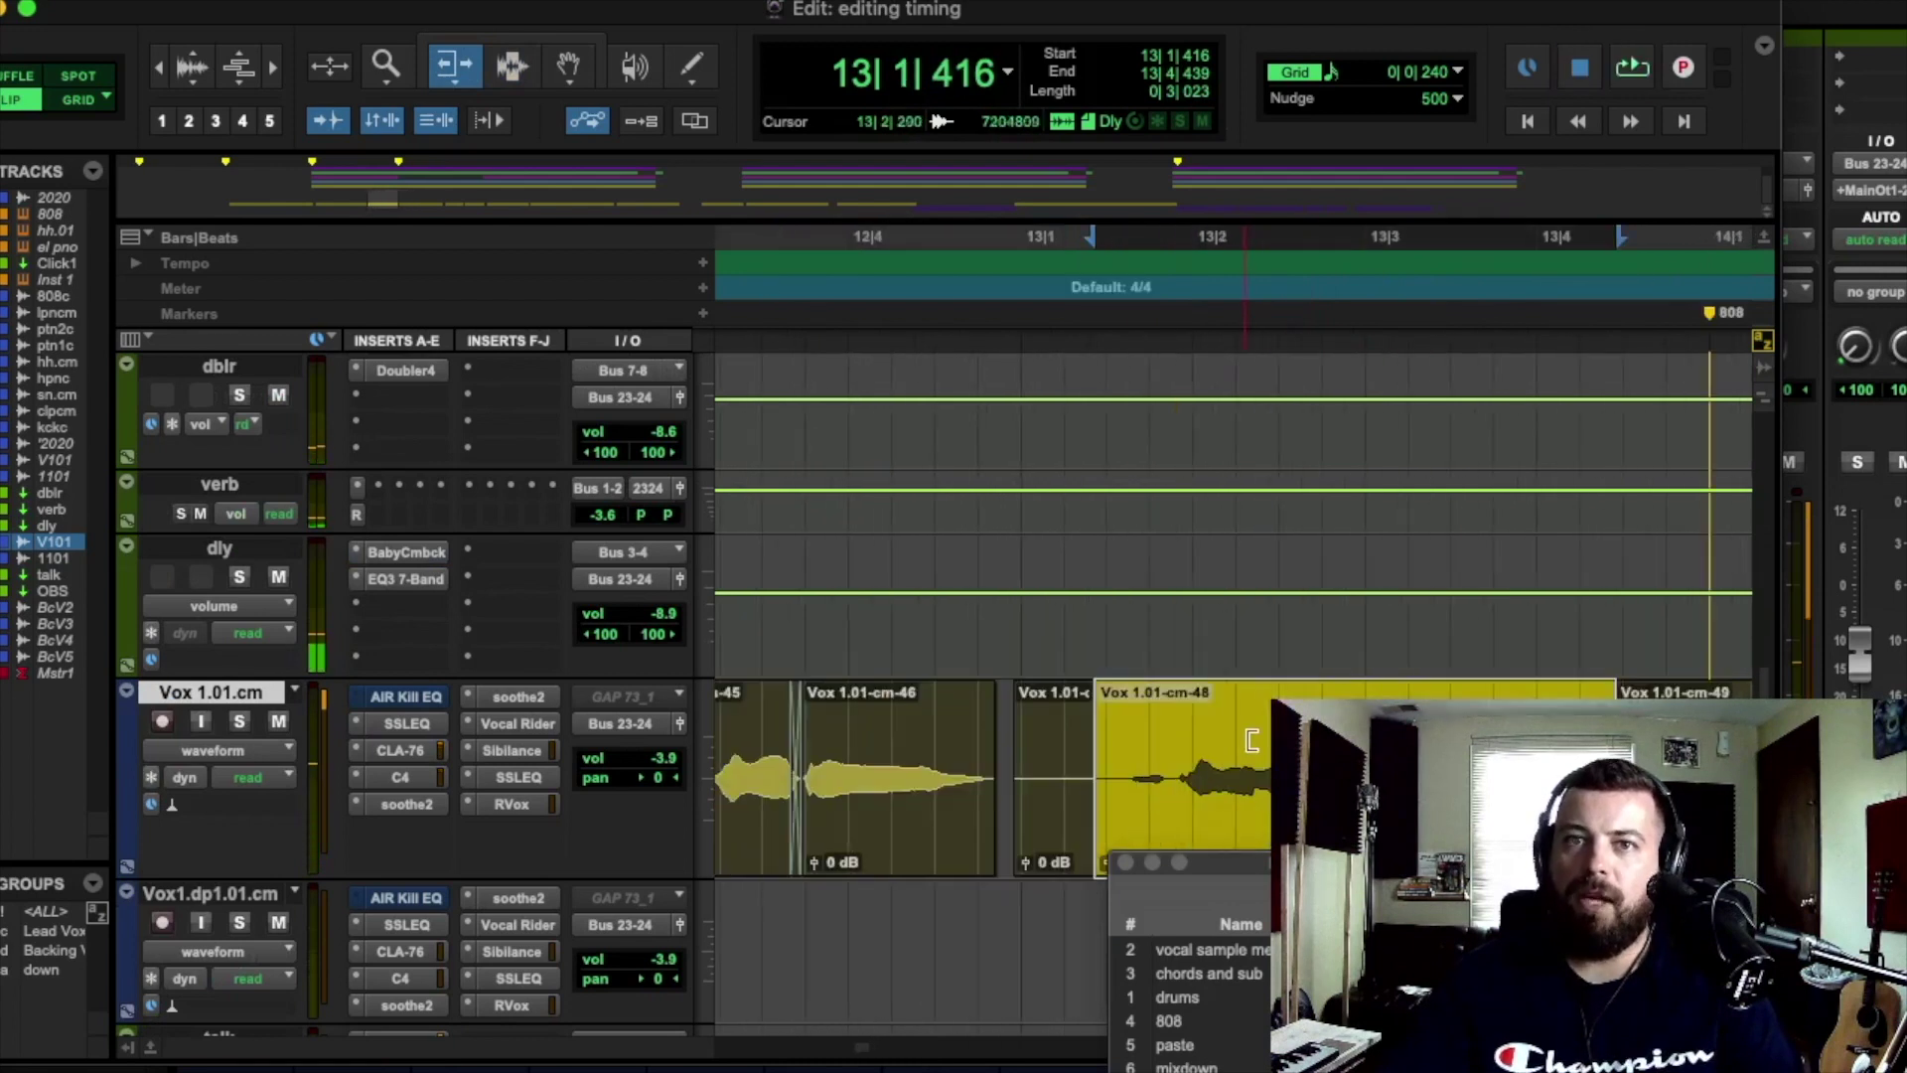
pyautogui.hscroll(2, 1427, 774)
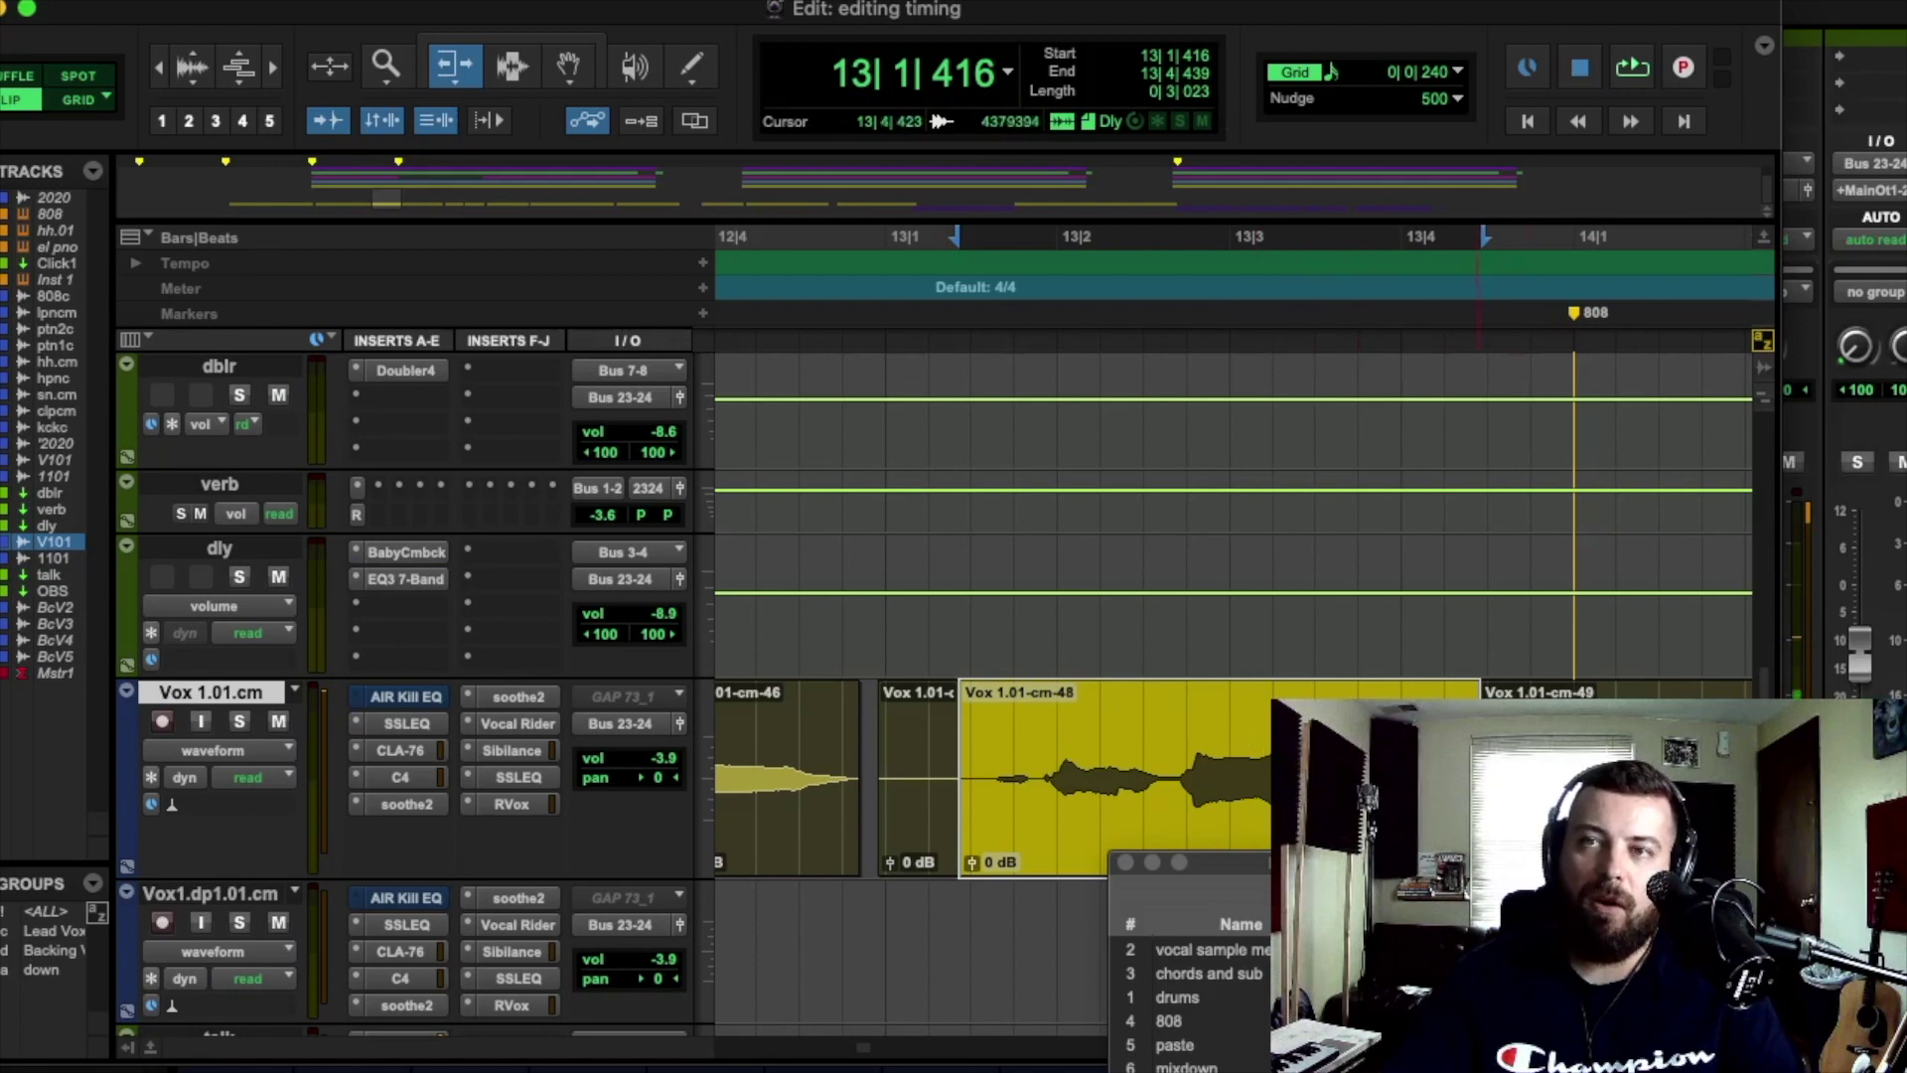
pyautogui.click(1466, 690)
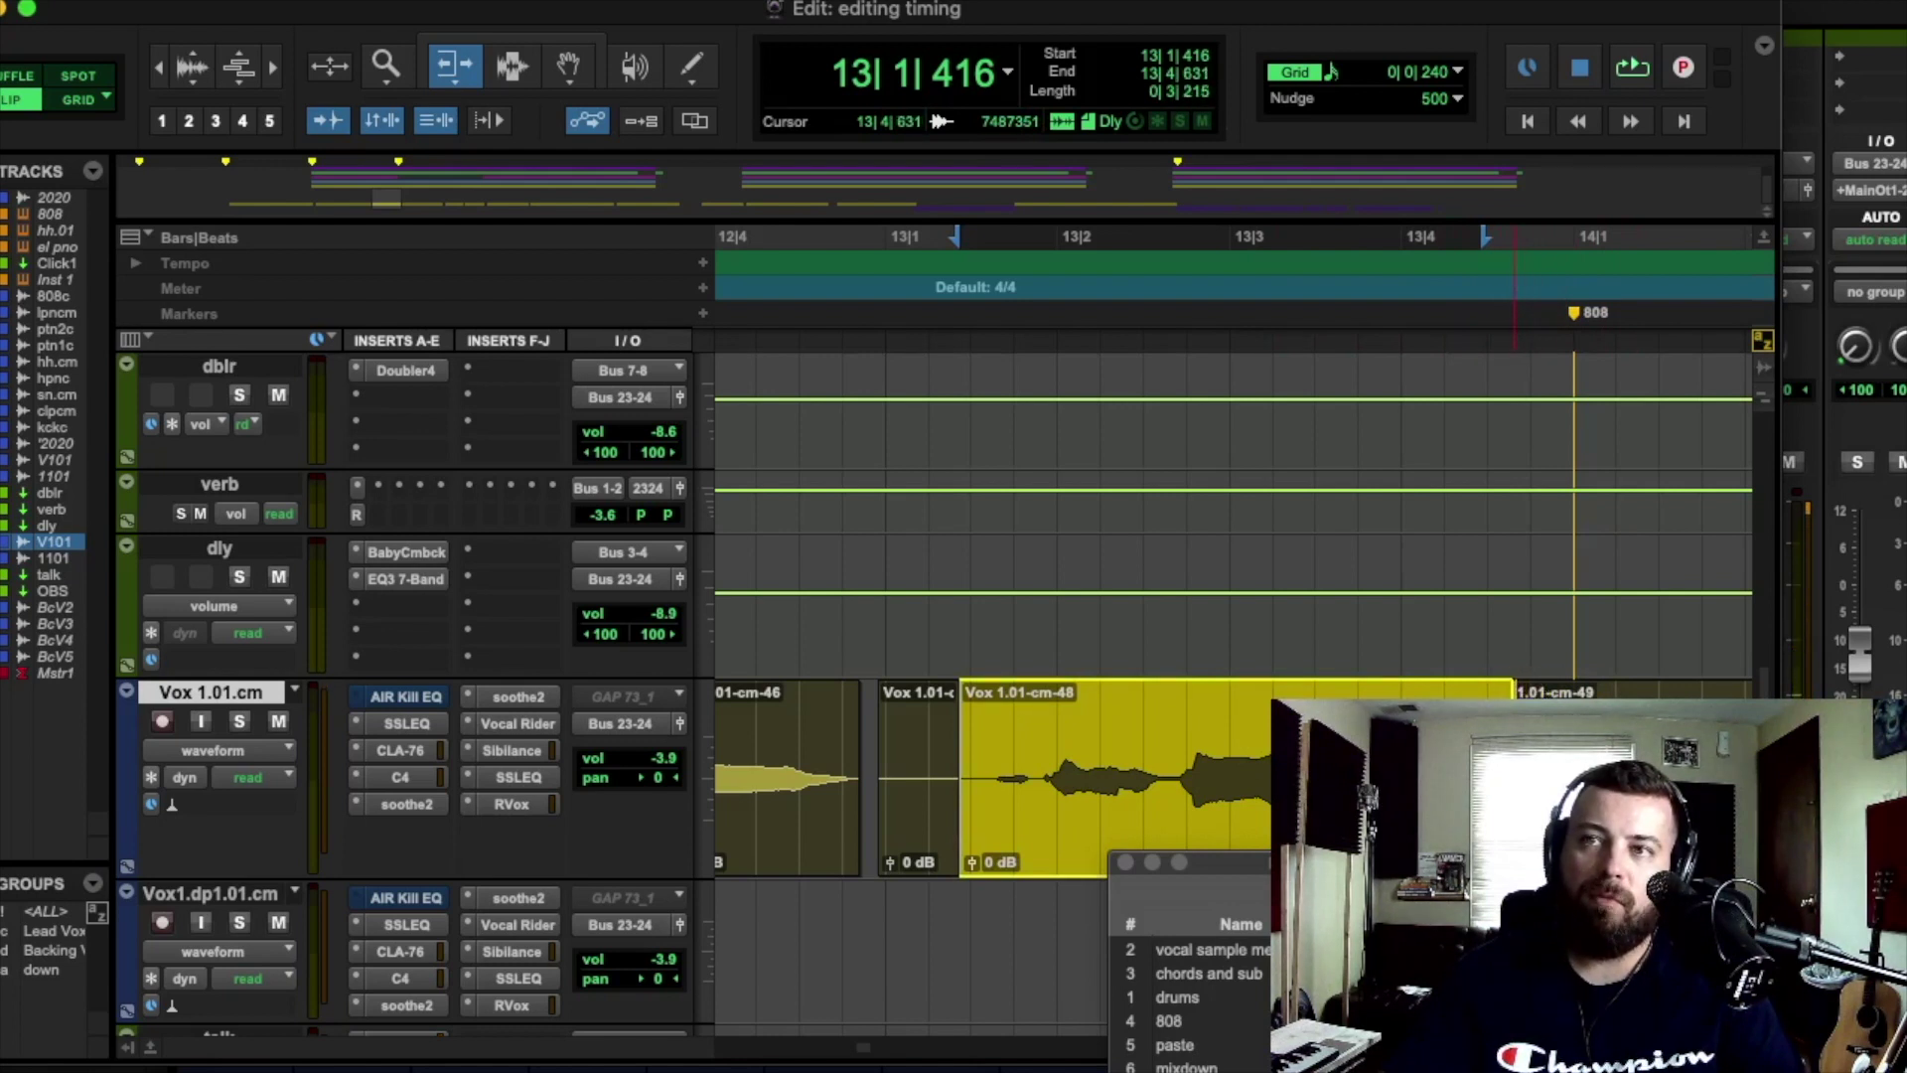
pyautogui.click(1520, 715)
pyautogui.press('F7')
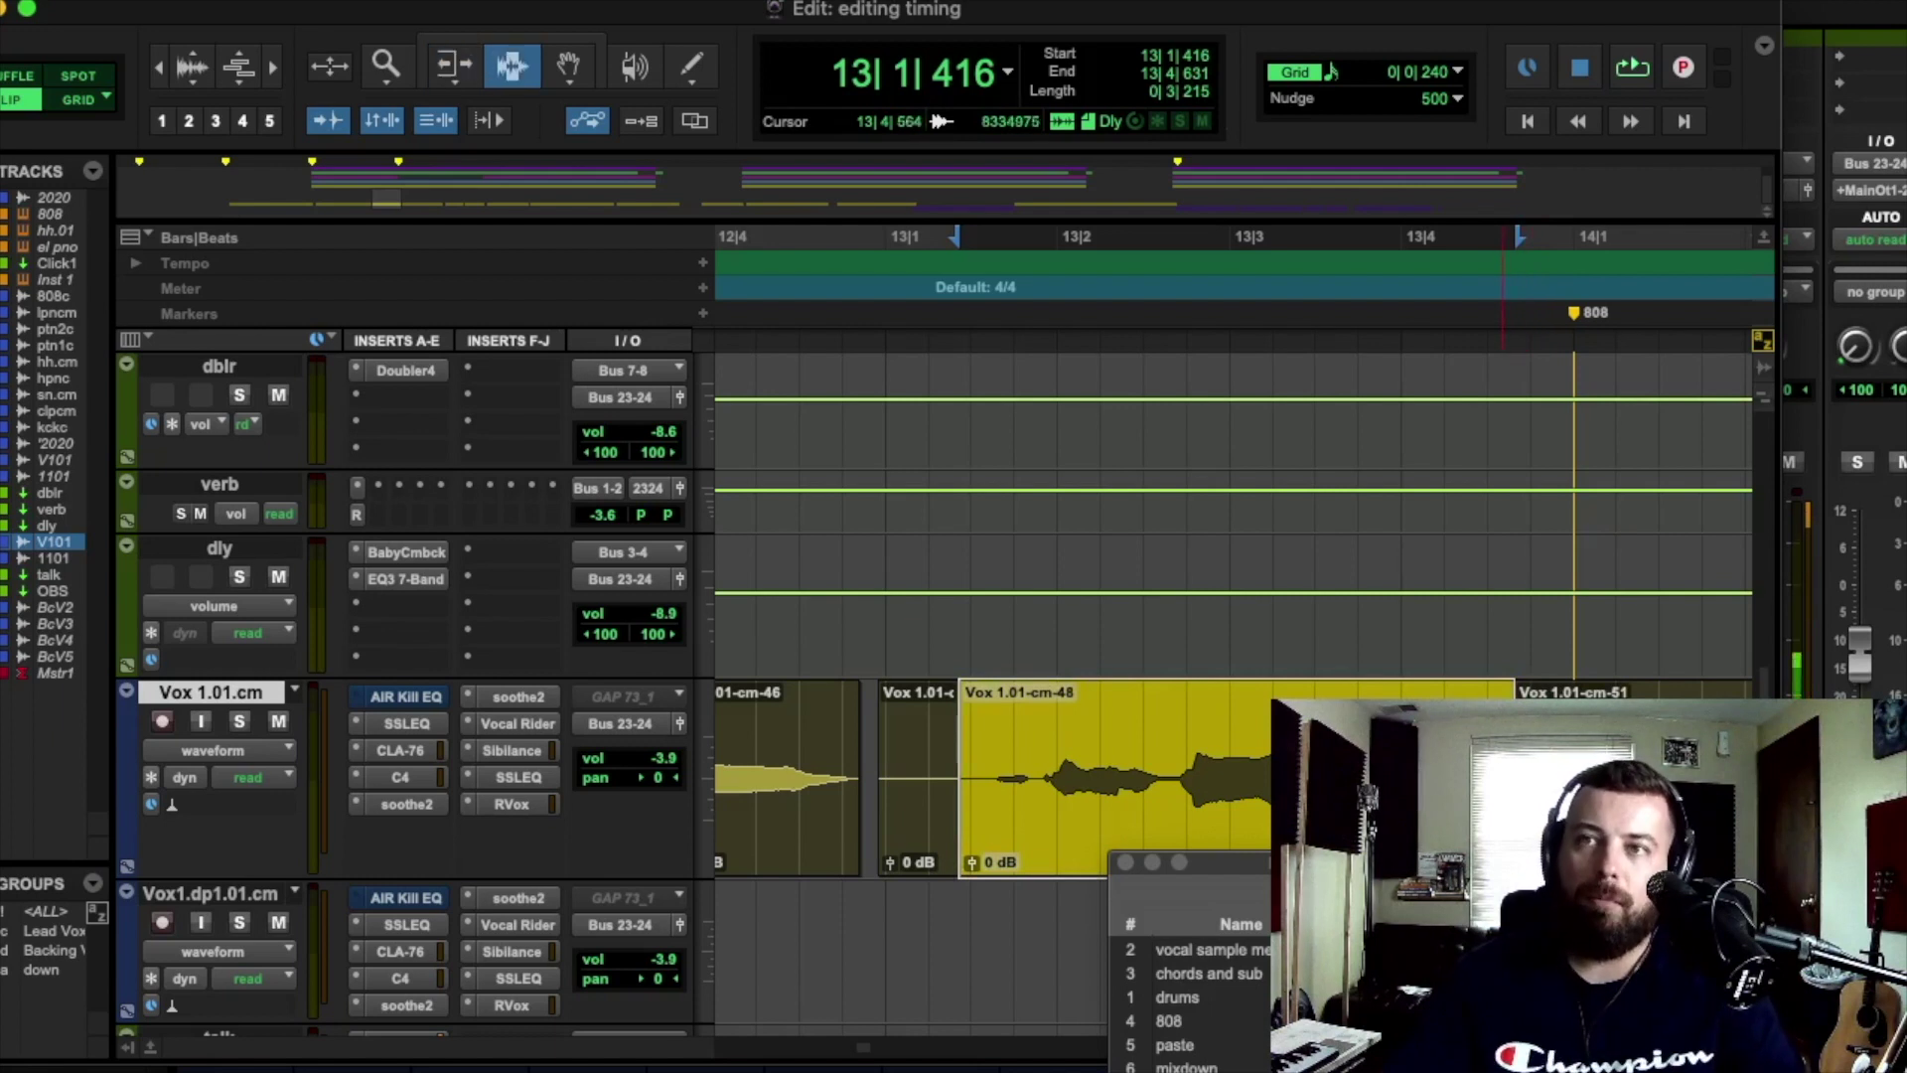
pyautogui.moveTo(1514, 715); pyautogui.dragTo(1527, 715)
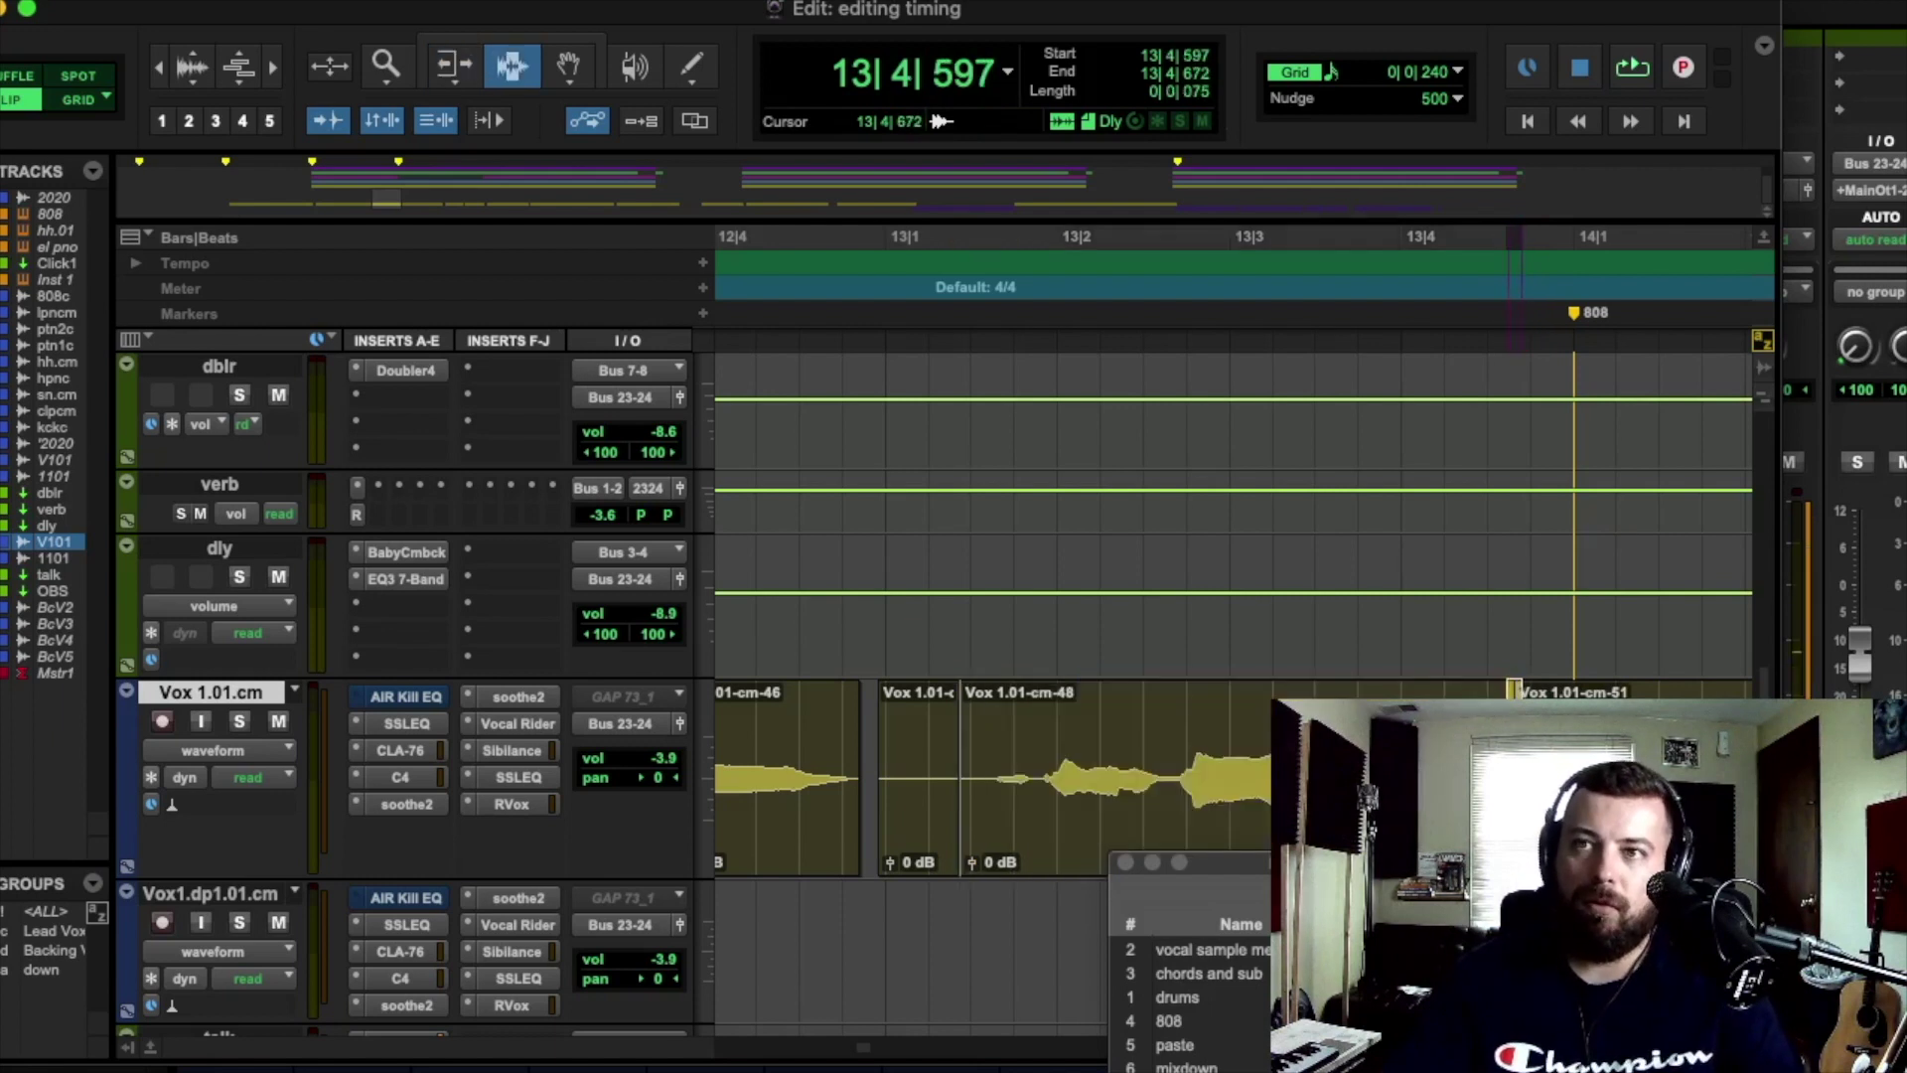
pyautogui.click(907, 667)
pyautogui.press('space')
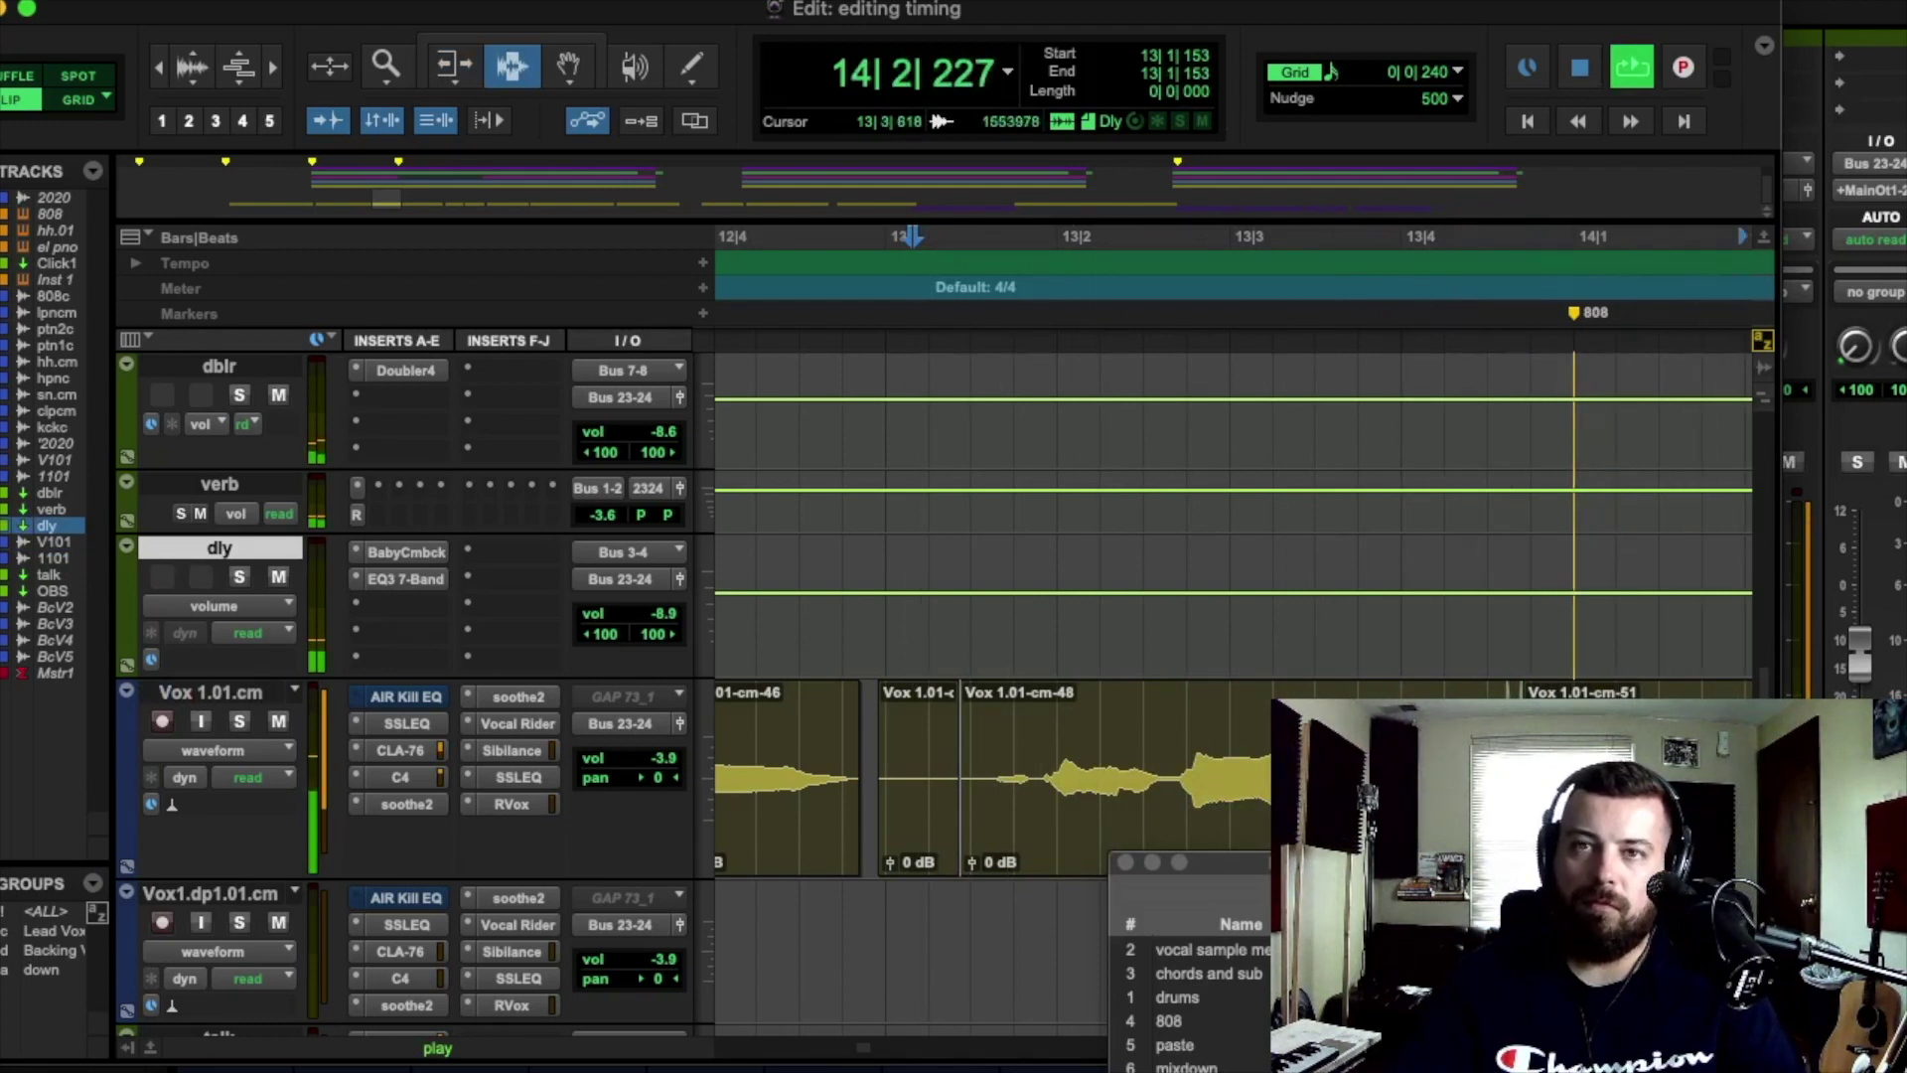
pyautogui.click(995, 774)
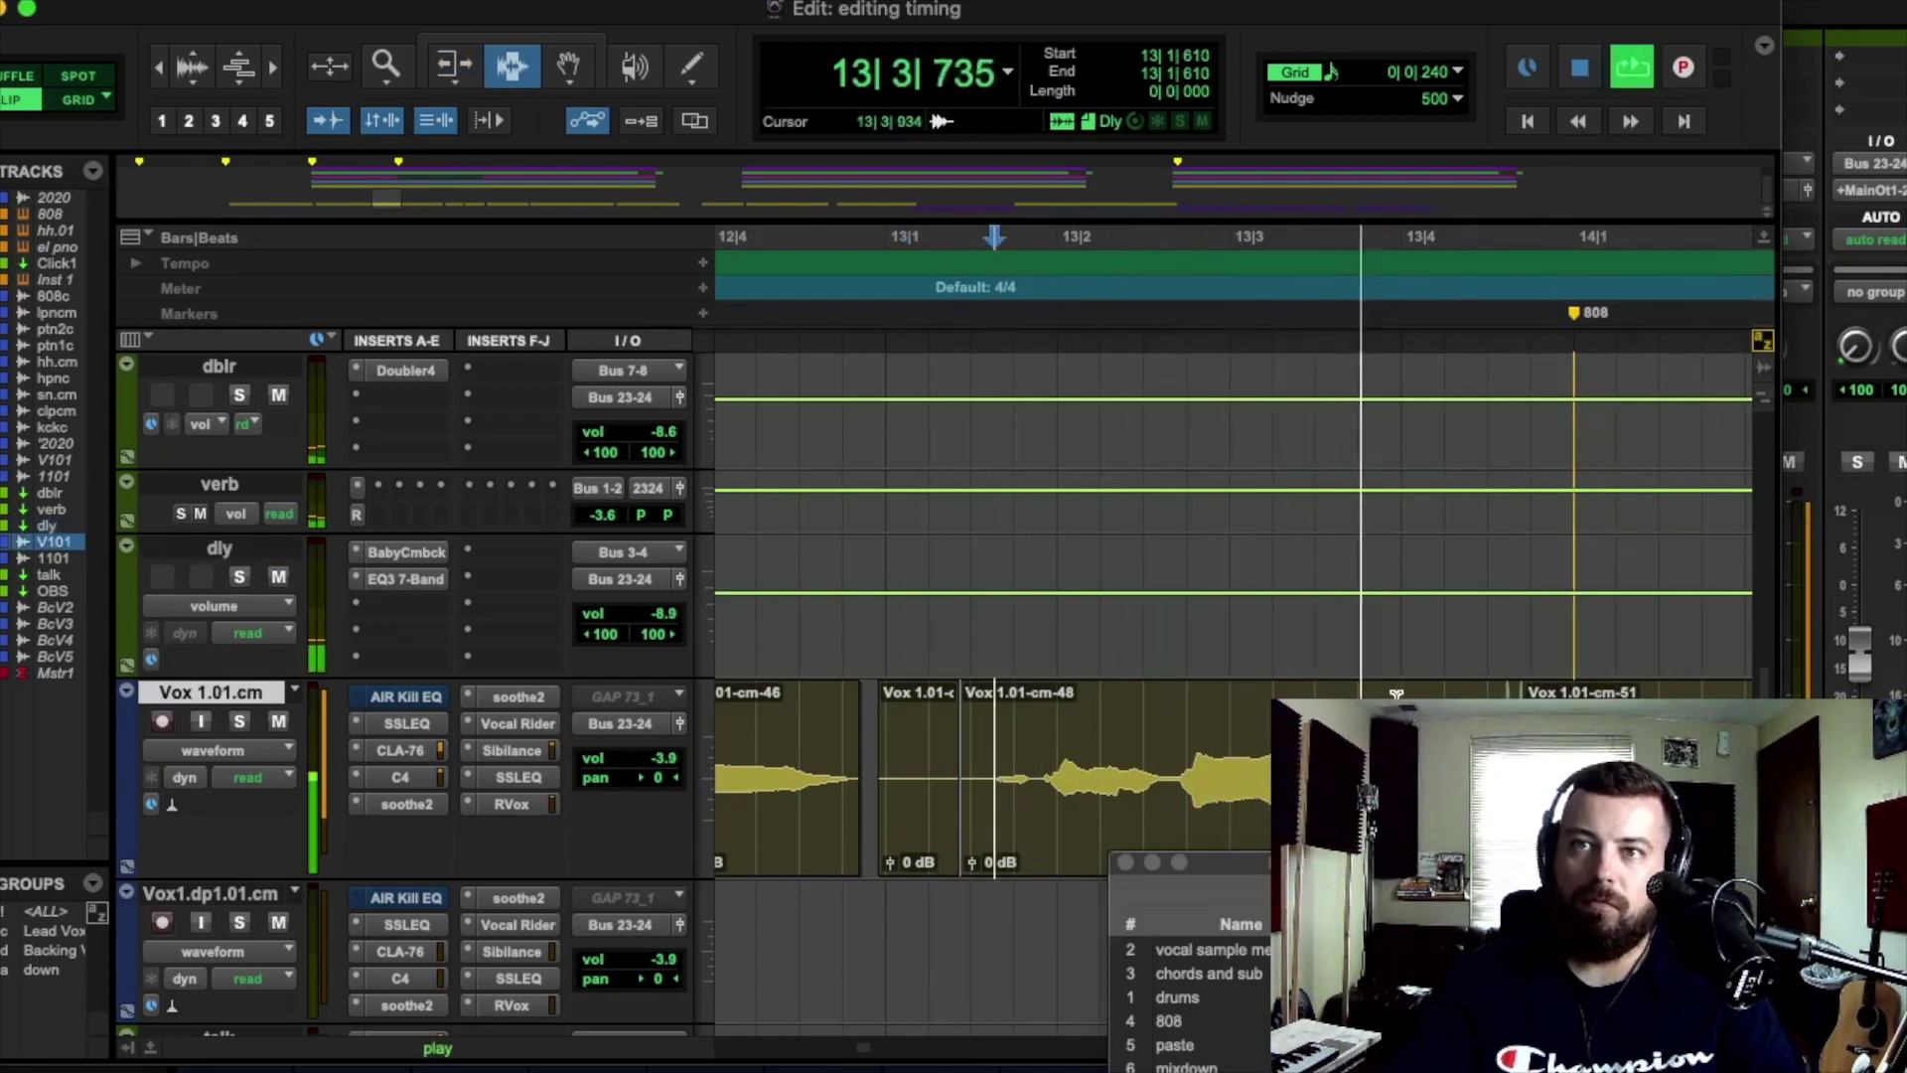
pyautogui.press('space')
pyautogui.click(983, 725)
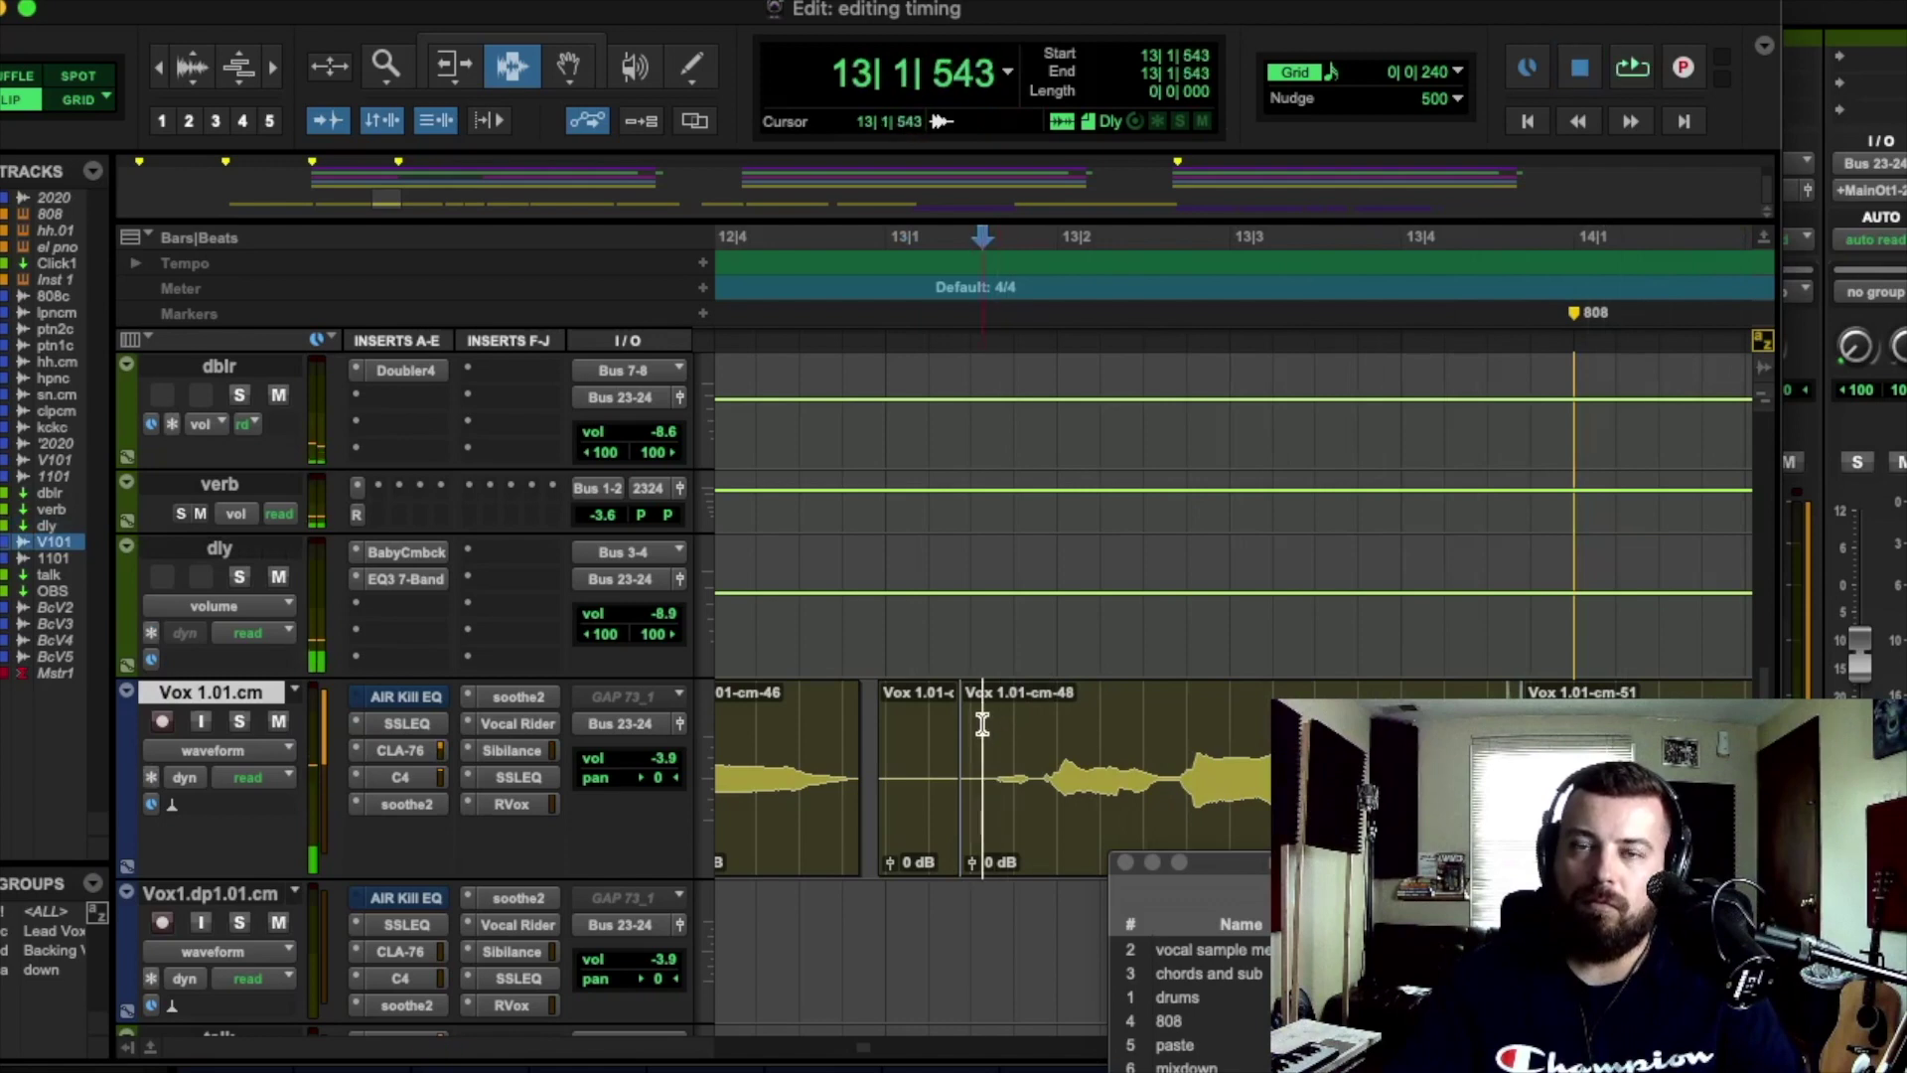
pyautogui.press('space')
pyautogui.press('space')
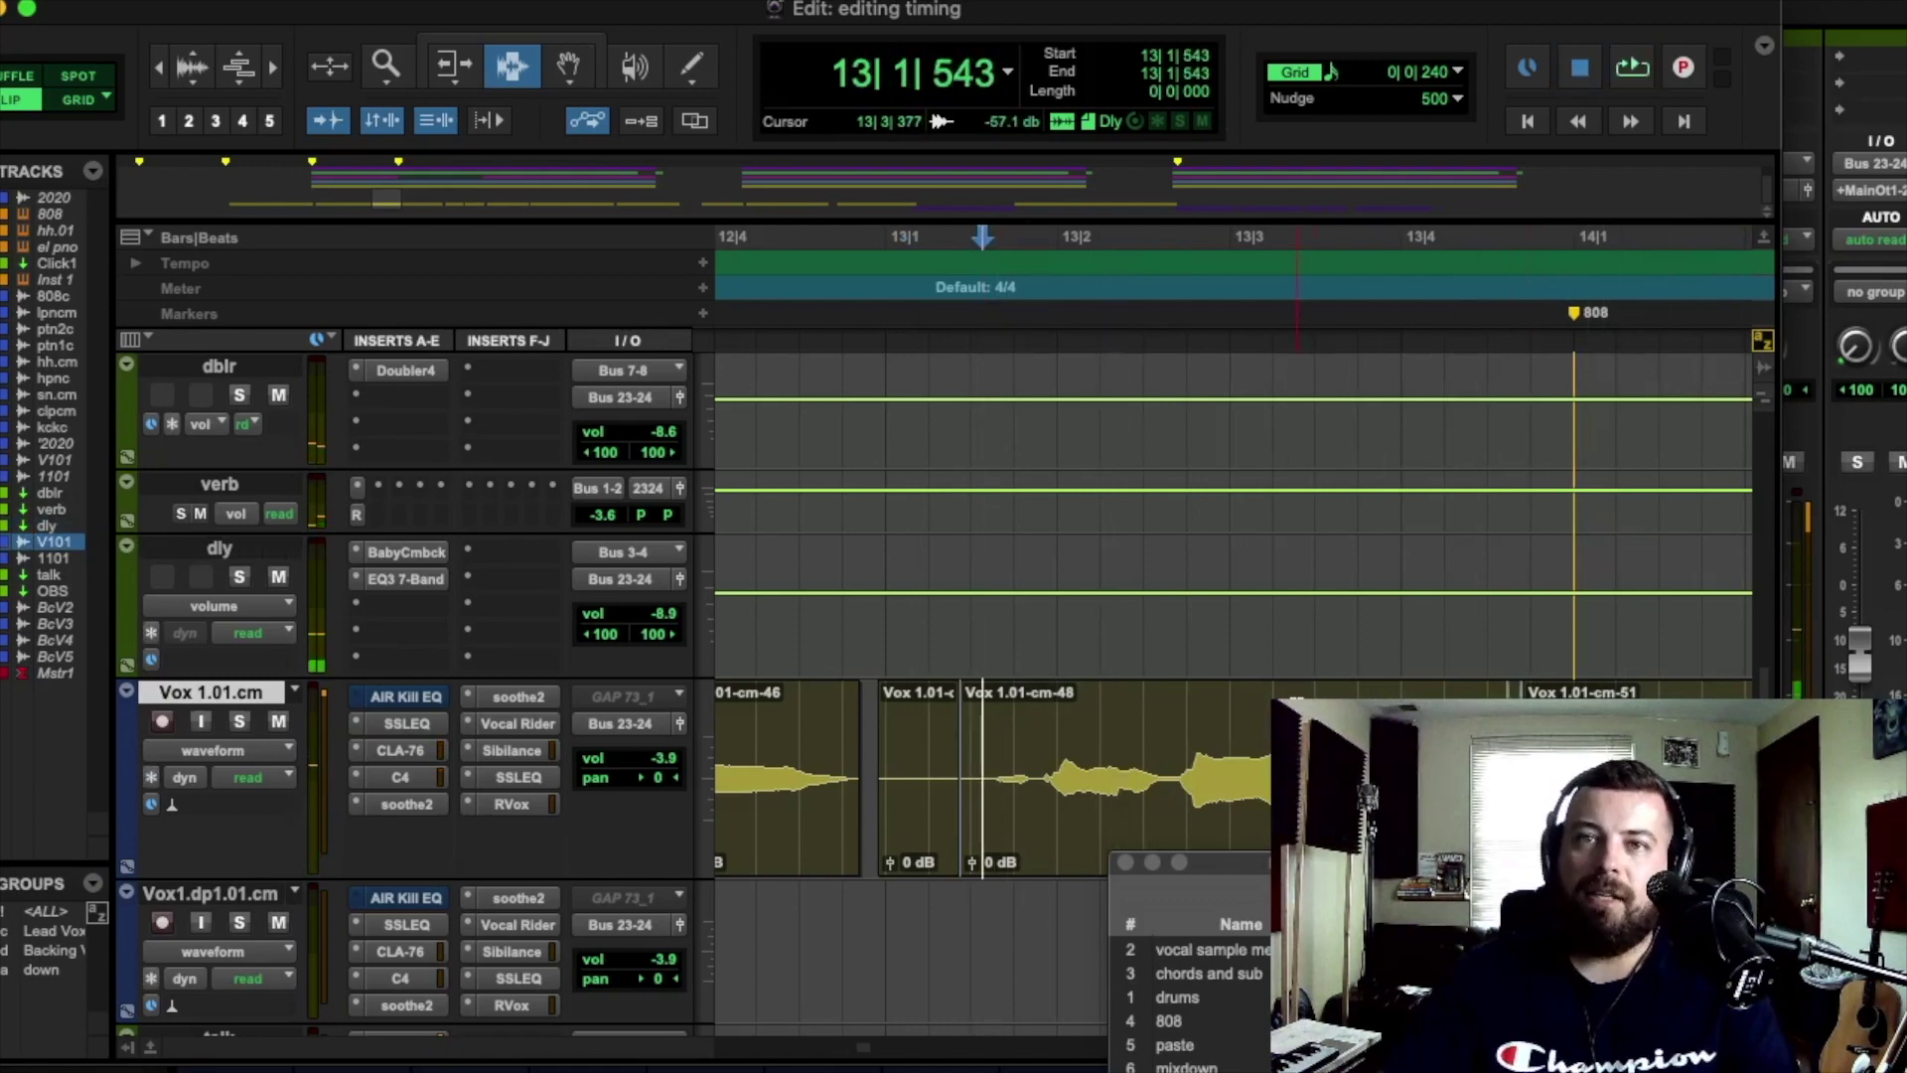
pyautogui.scroll(-3, 1317, 674)
pyautogui.press('F6')
# Step: Drag cm-51's start back to the previous cut and crossfade it with adjusted bounds, then audition
pyautogui.moveTo(1550, 544); pyautogui.dragTo(961, 555)
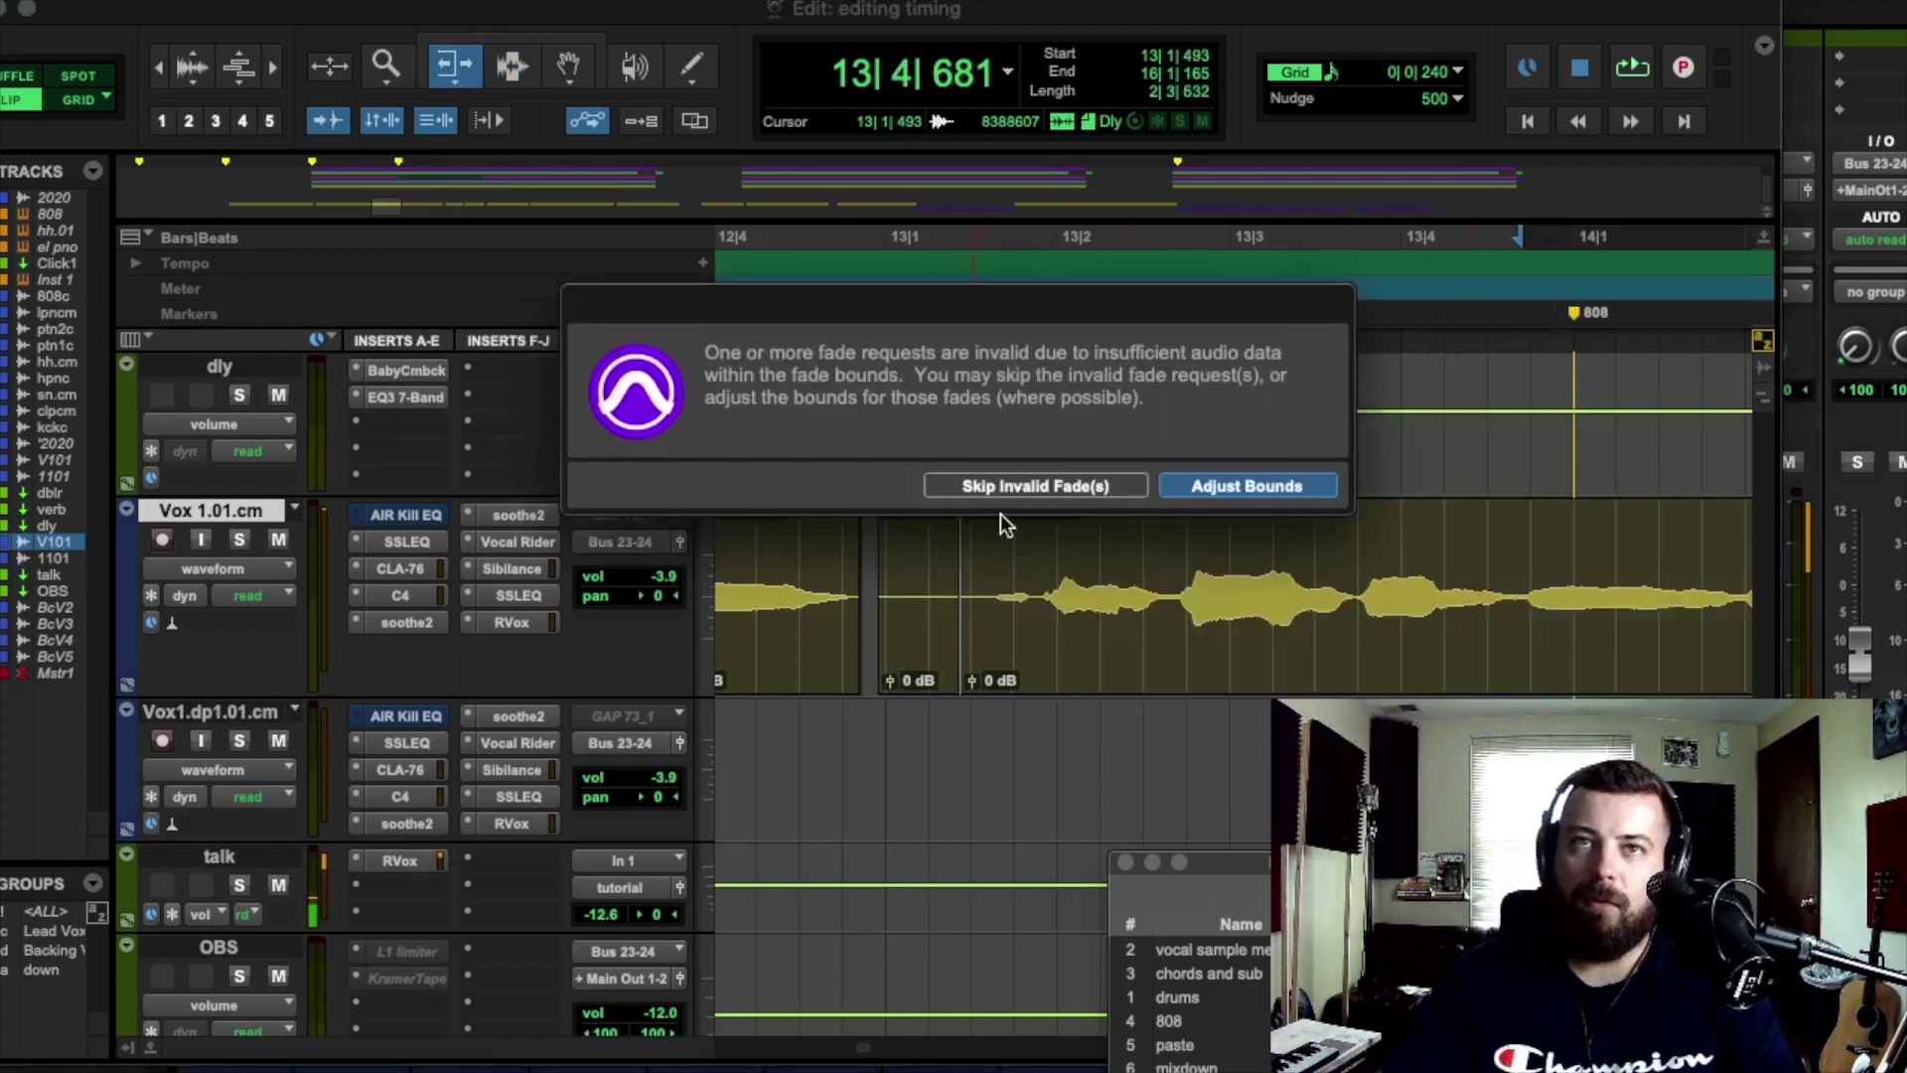
pyautogui.click(1259, 483)
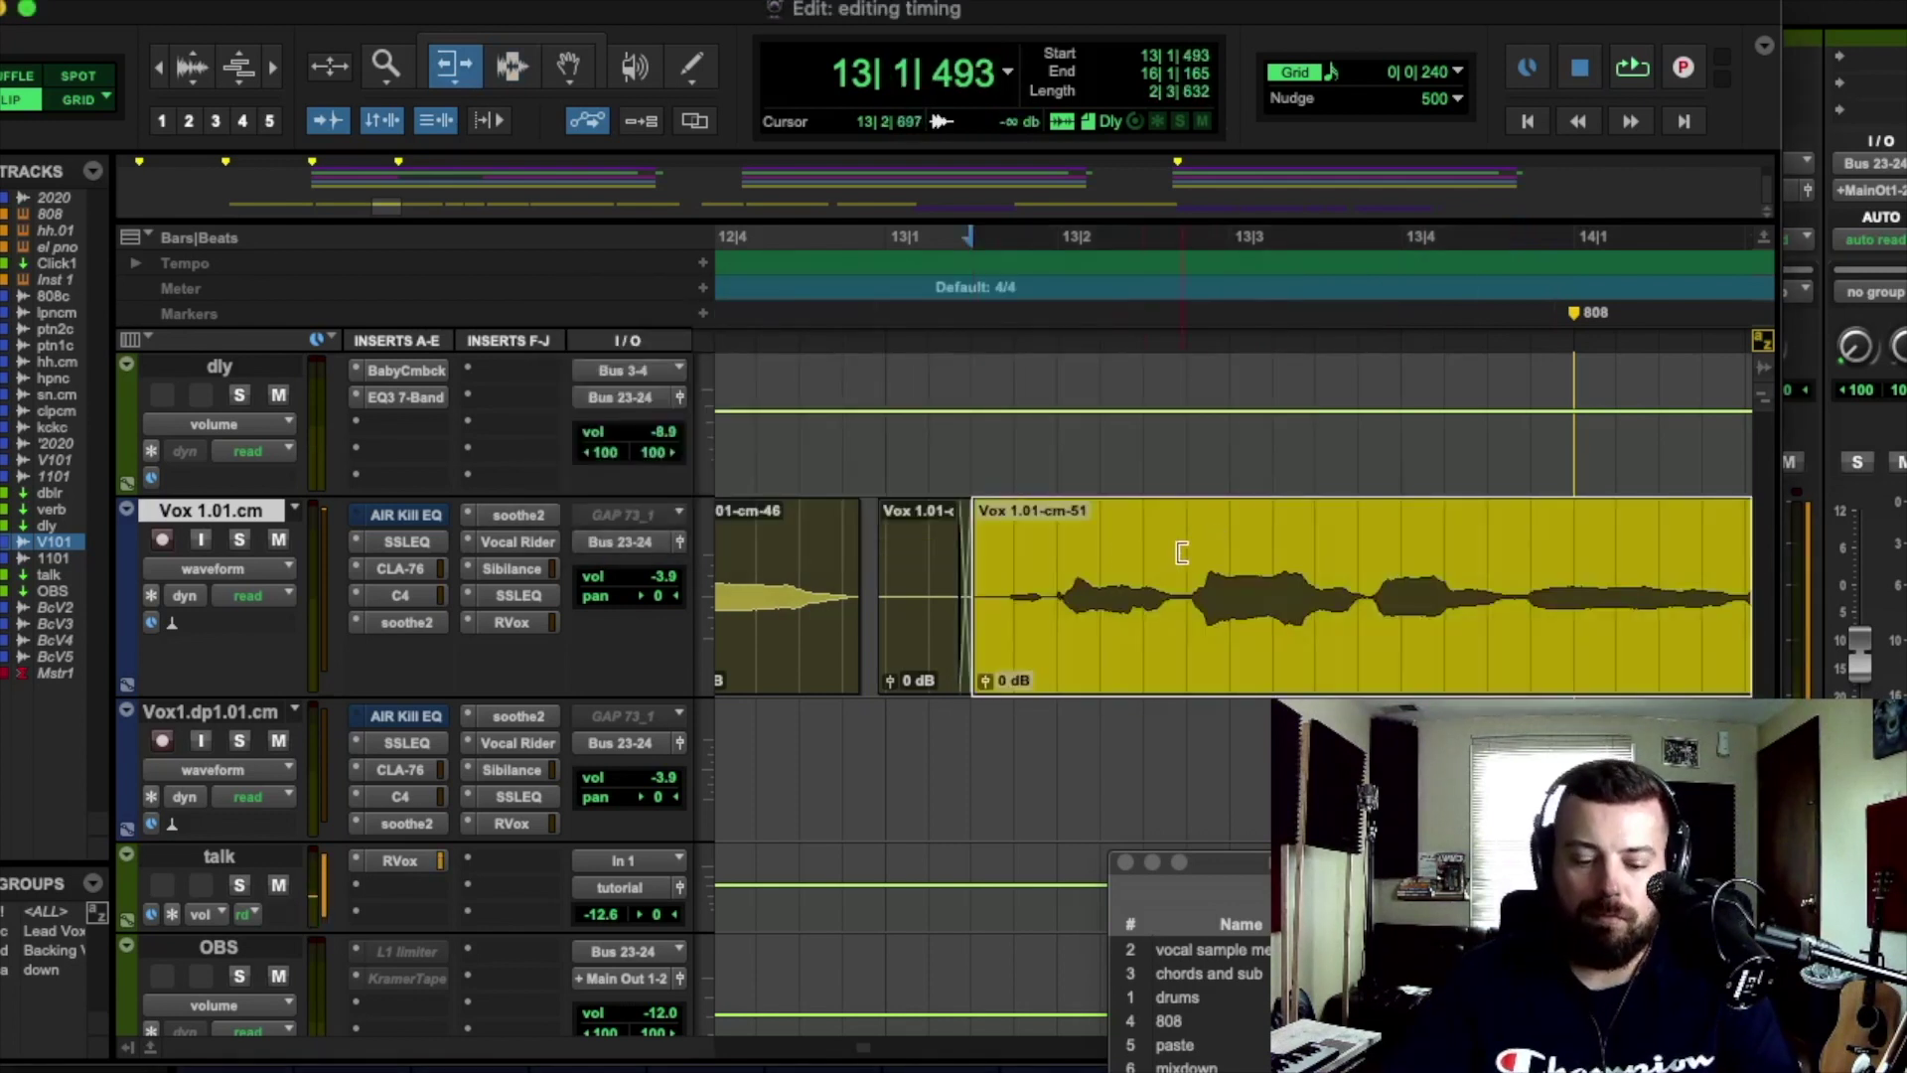
pyautogui.press('F7')
pyautogui.click(960, 543)
pyautogui.press('space')
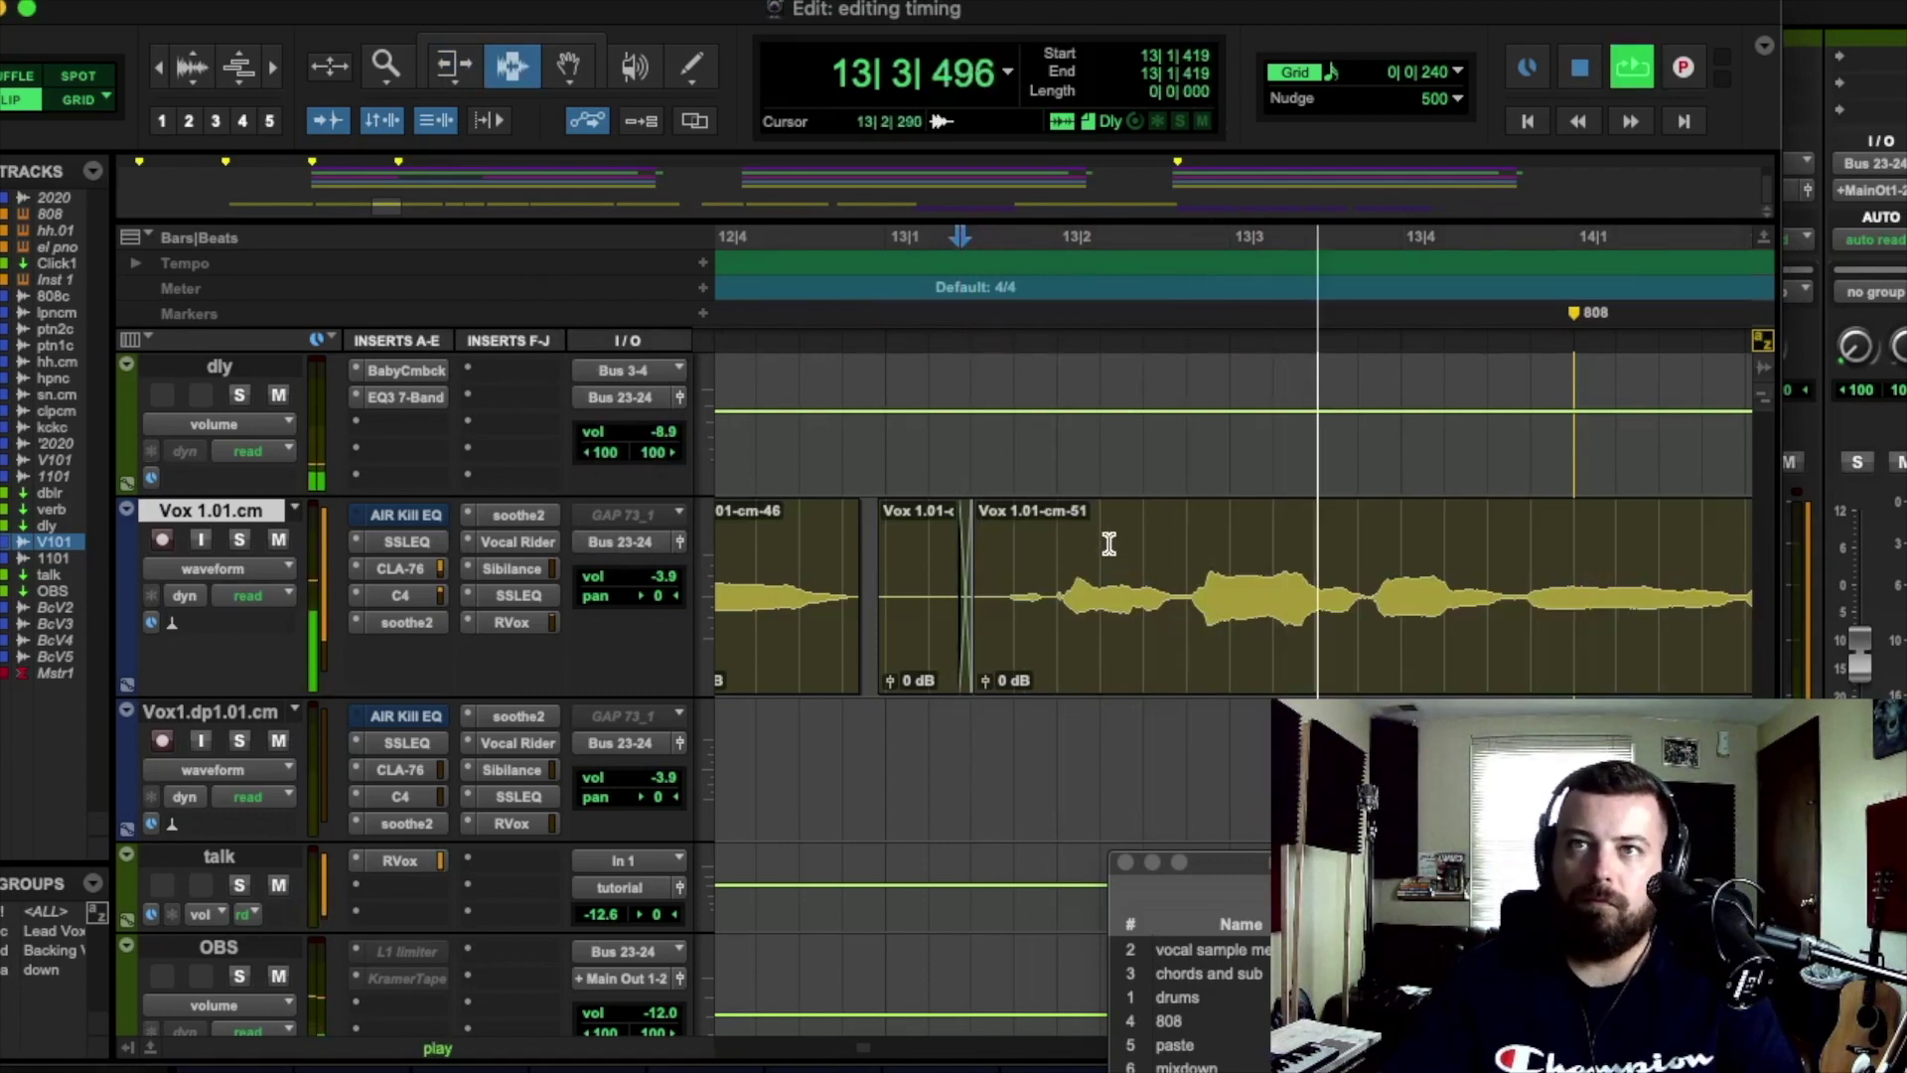
pyautogui.click(1036, 536)
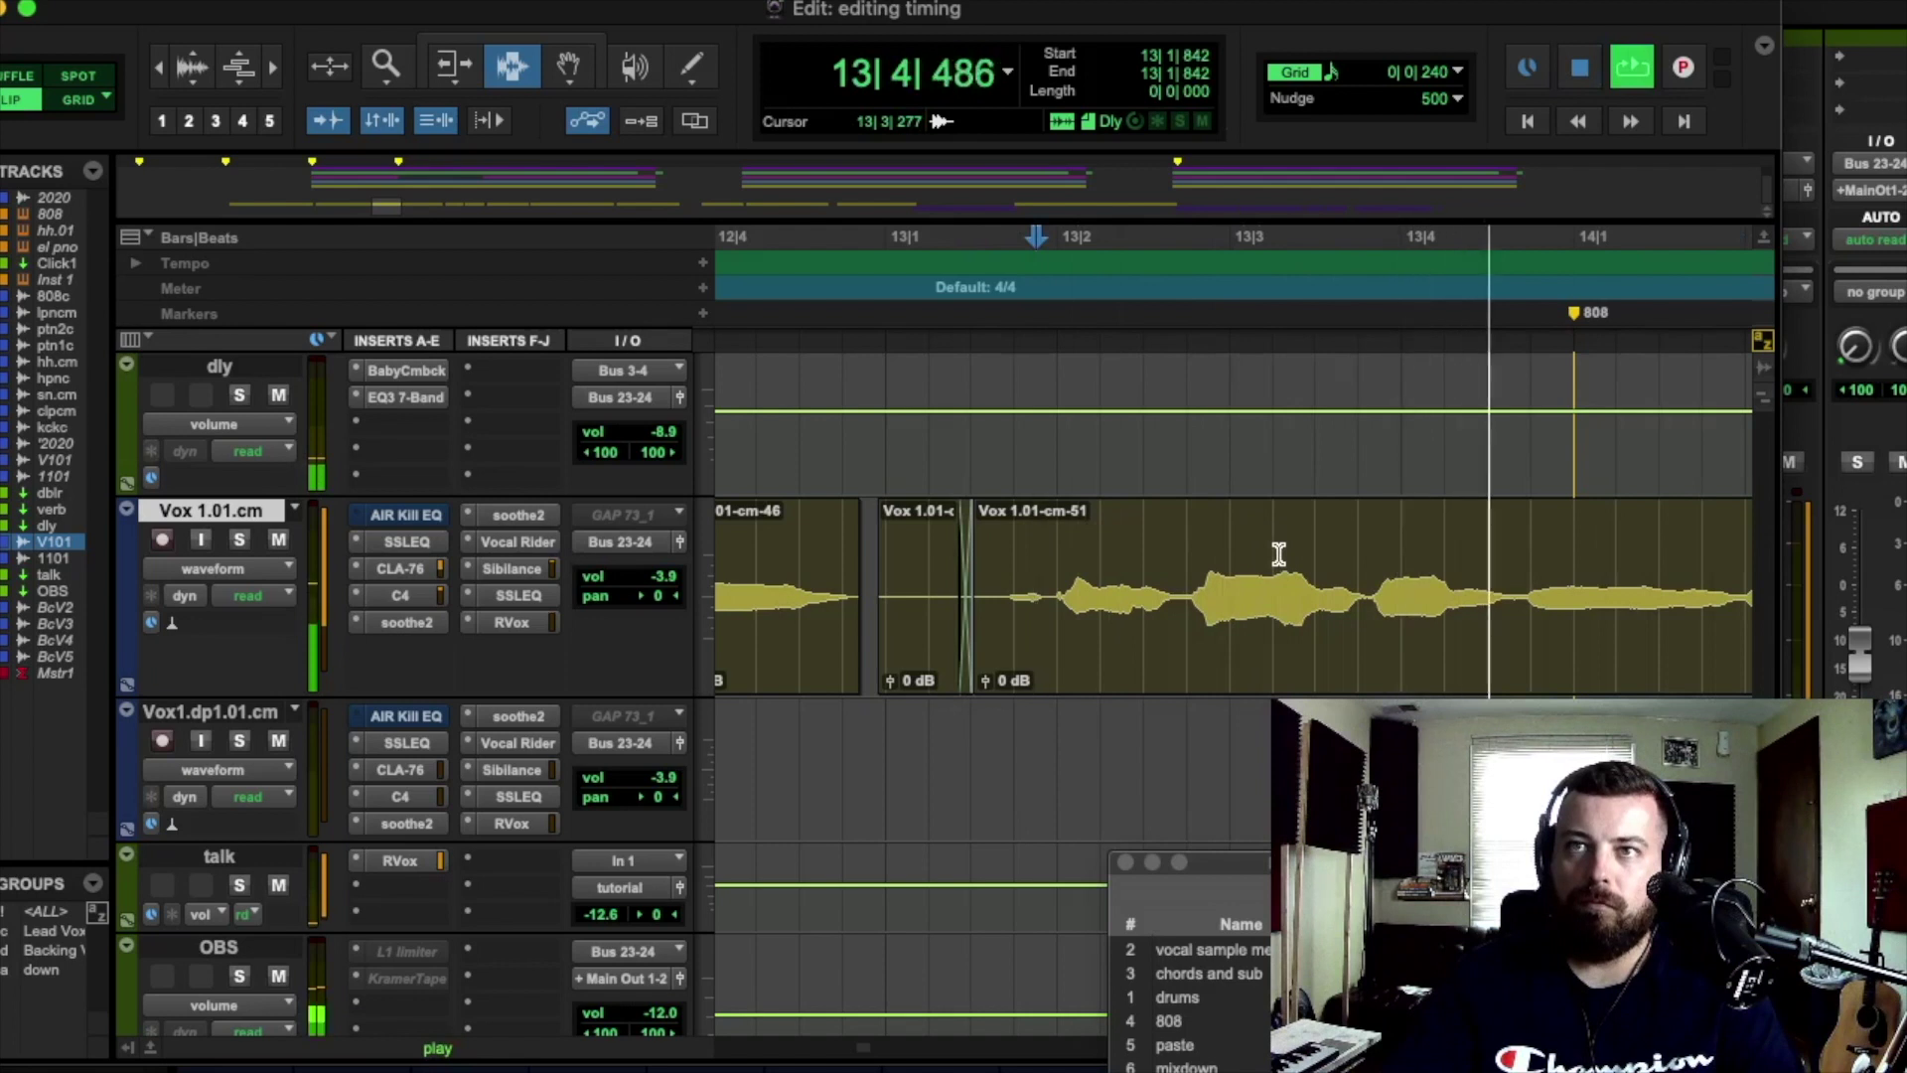
pyautogui.press('space')
# Step: Locate the next cut point at 13|4|714 by auditioning the phrase around bar 13
pyautogui.click(1519, 584)
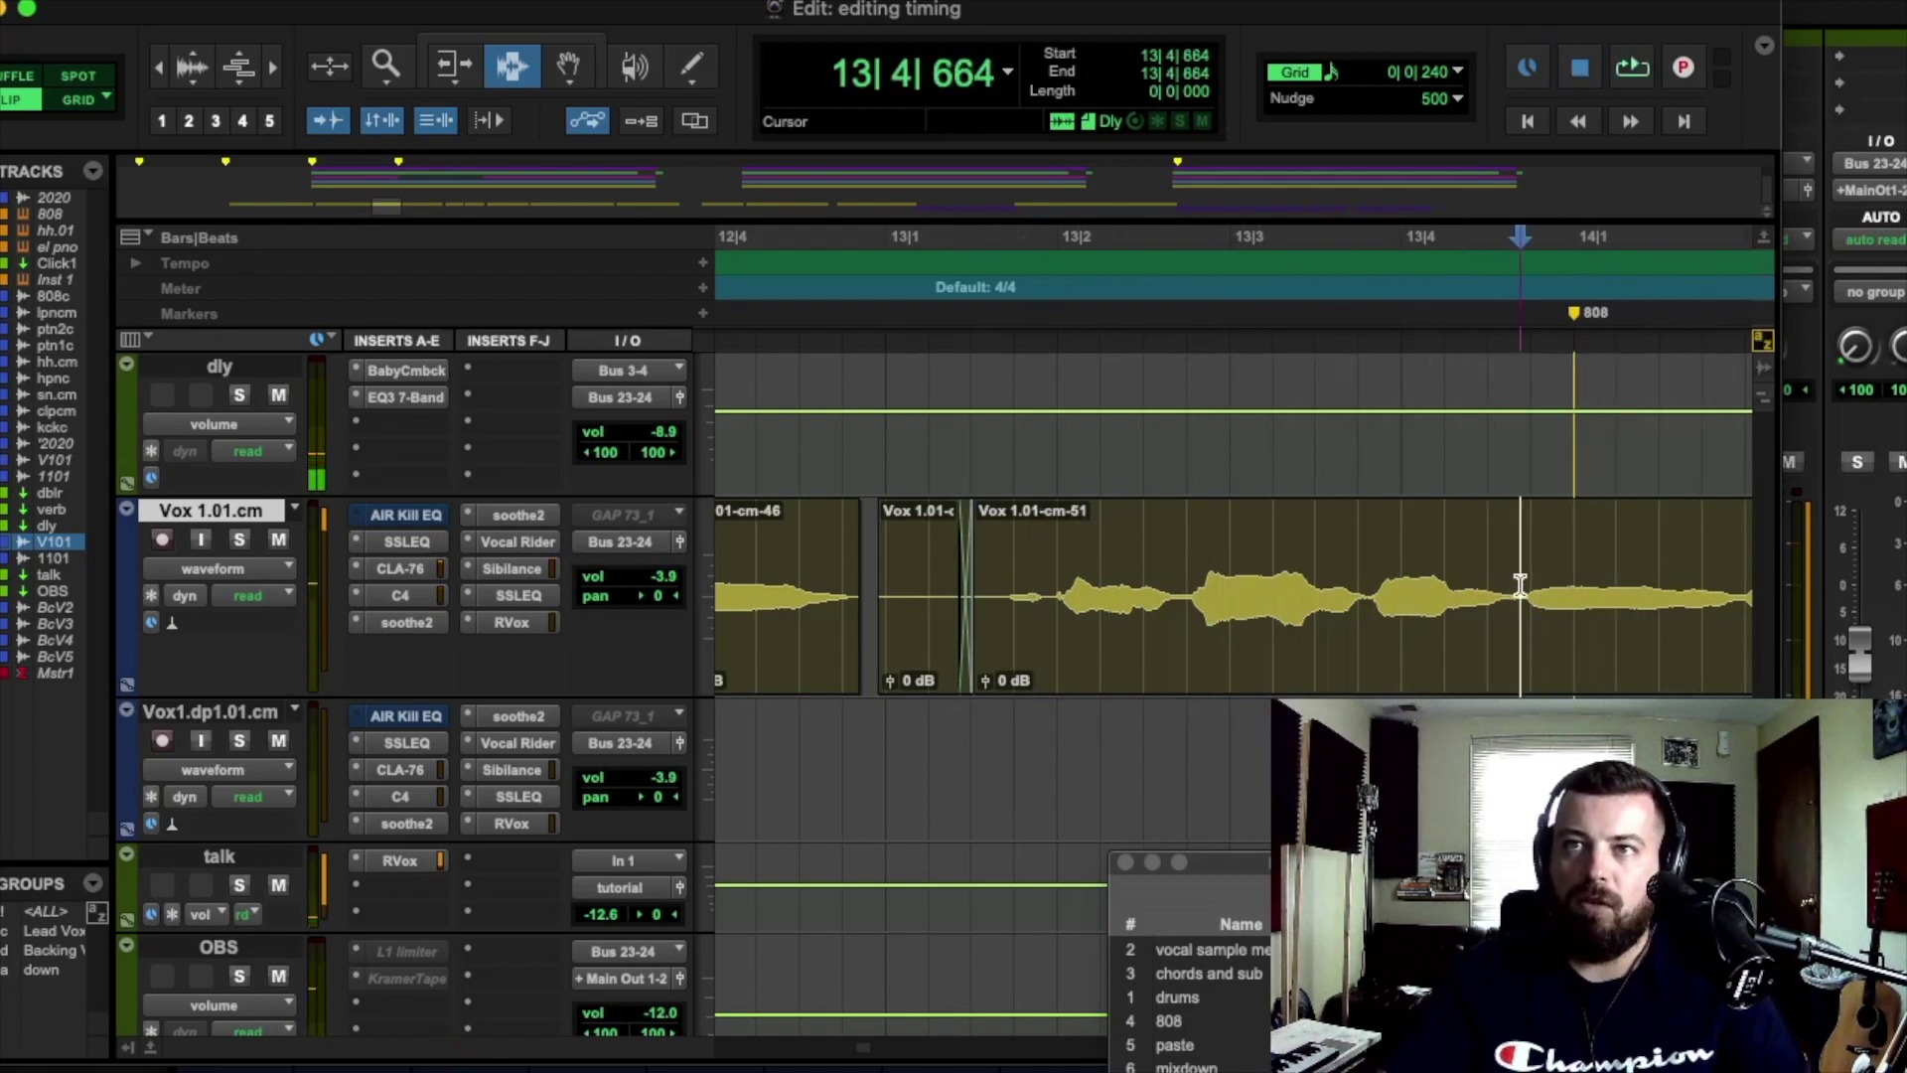
pyautogui.click(1524, 566)
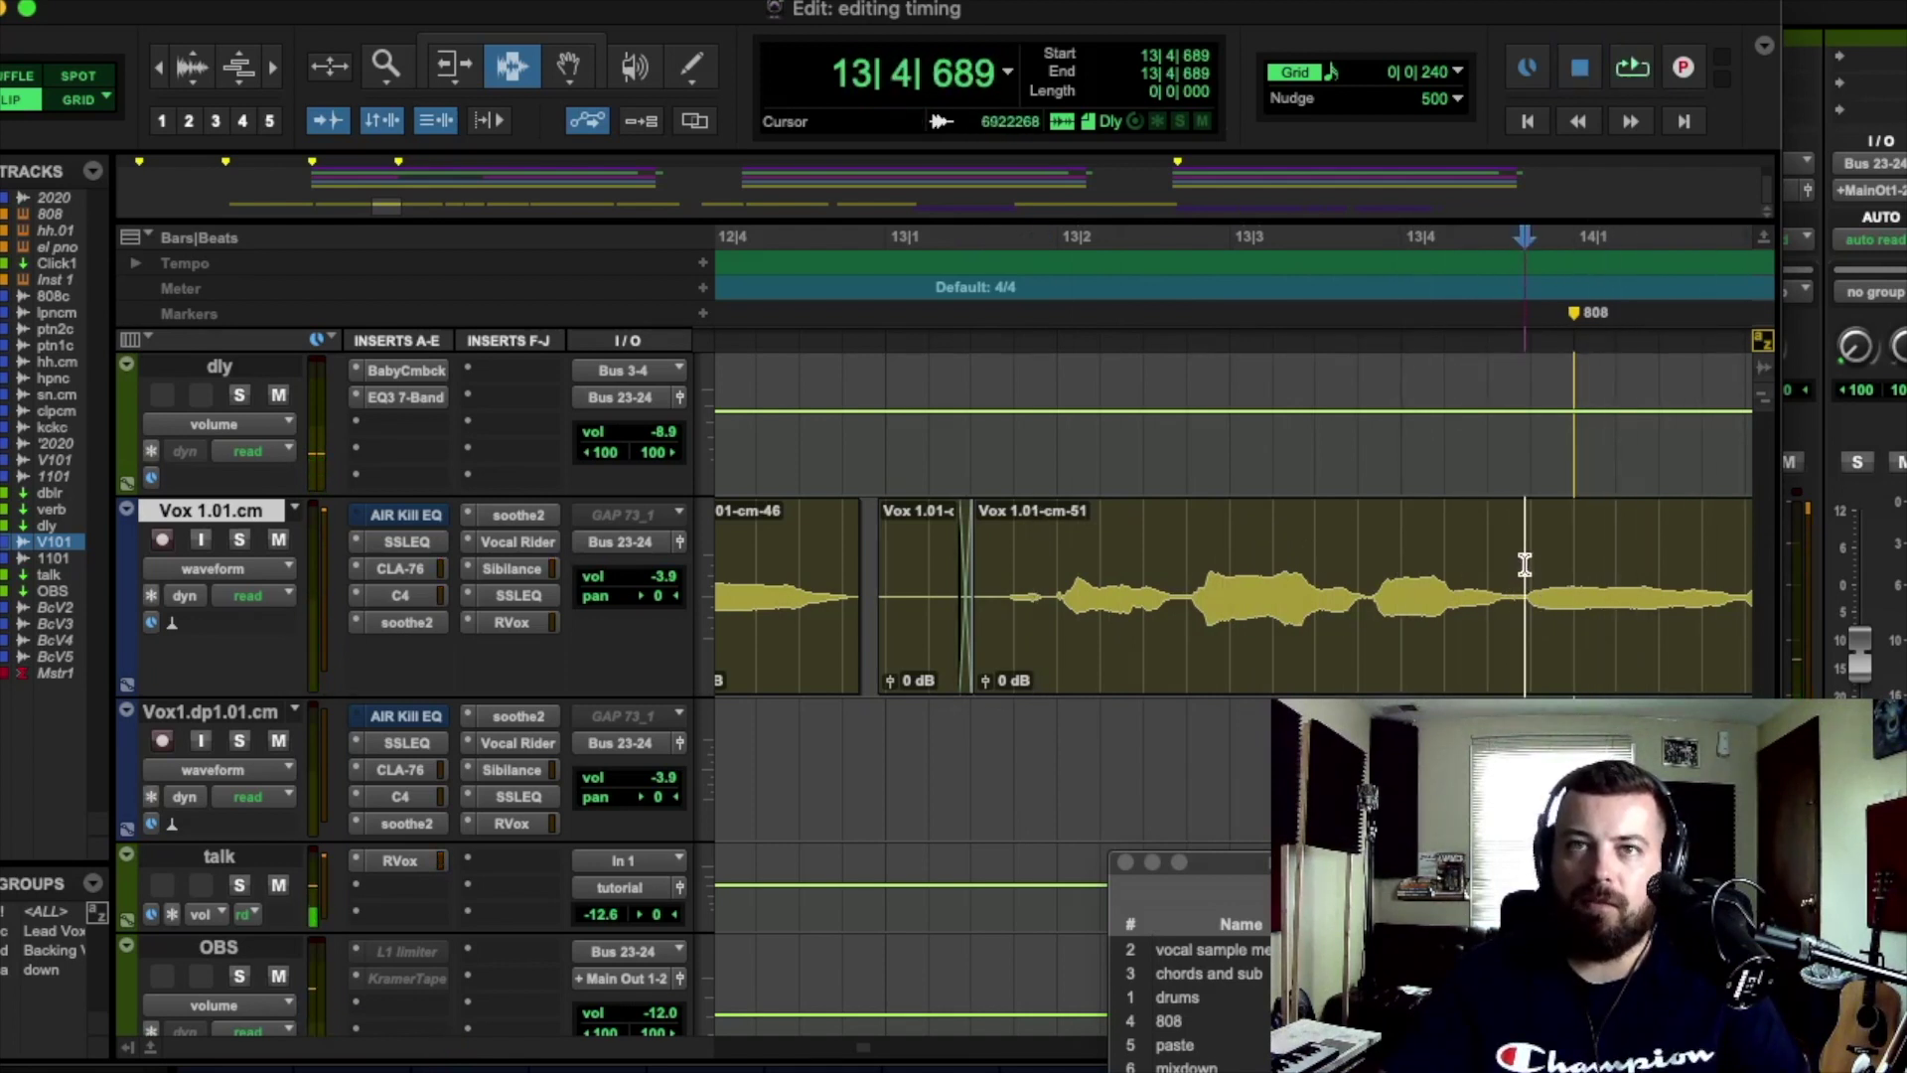
pyautogui.click(1529, 563)
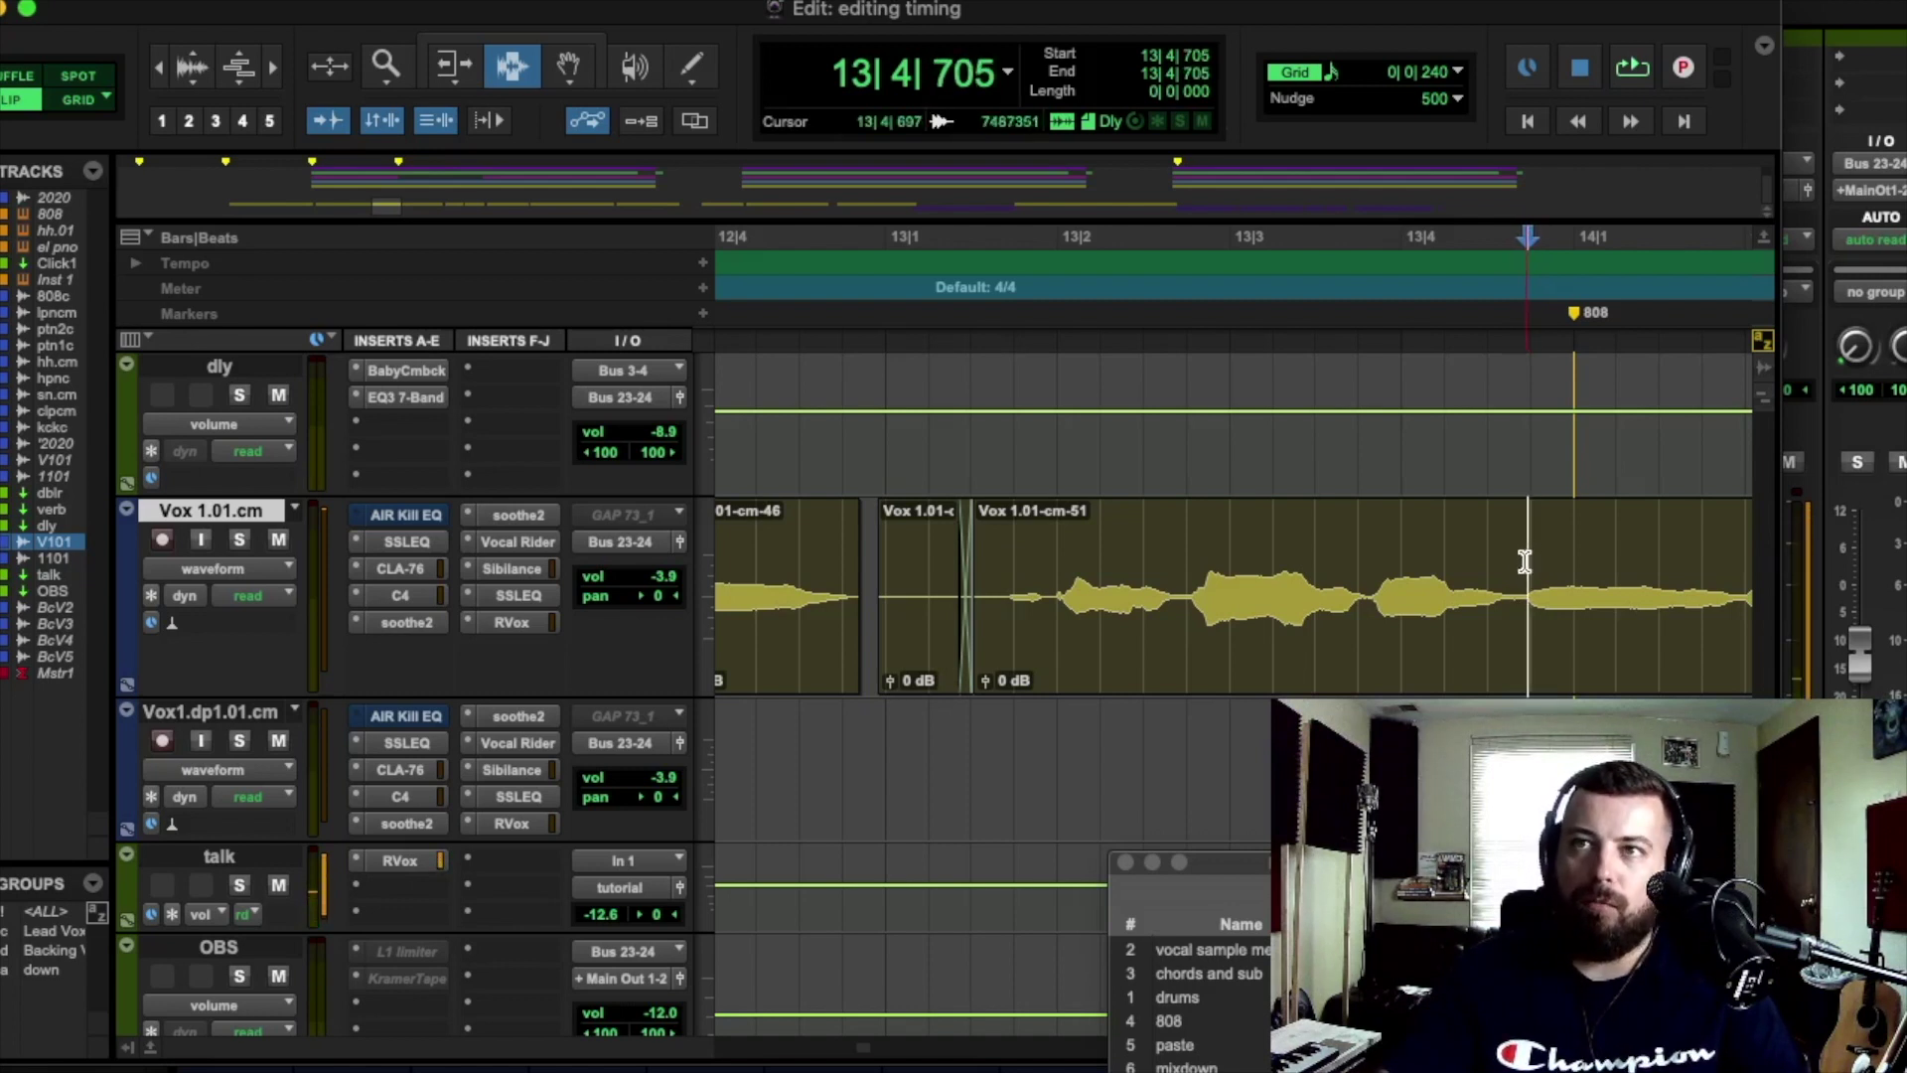
pyautogui.moveTo(1530, 591); pyautogui.dragTo(1637, 564)
pyautogui.click(1426, 547)
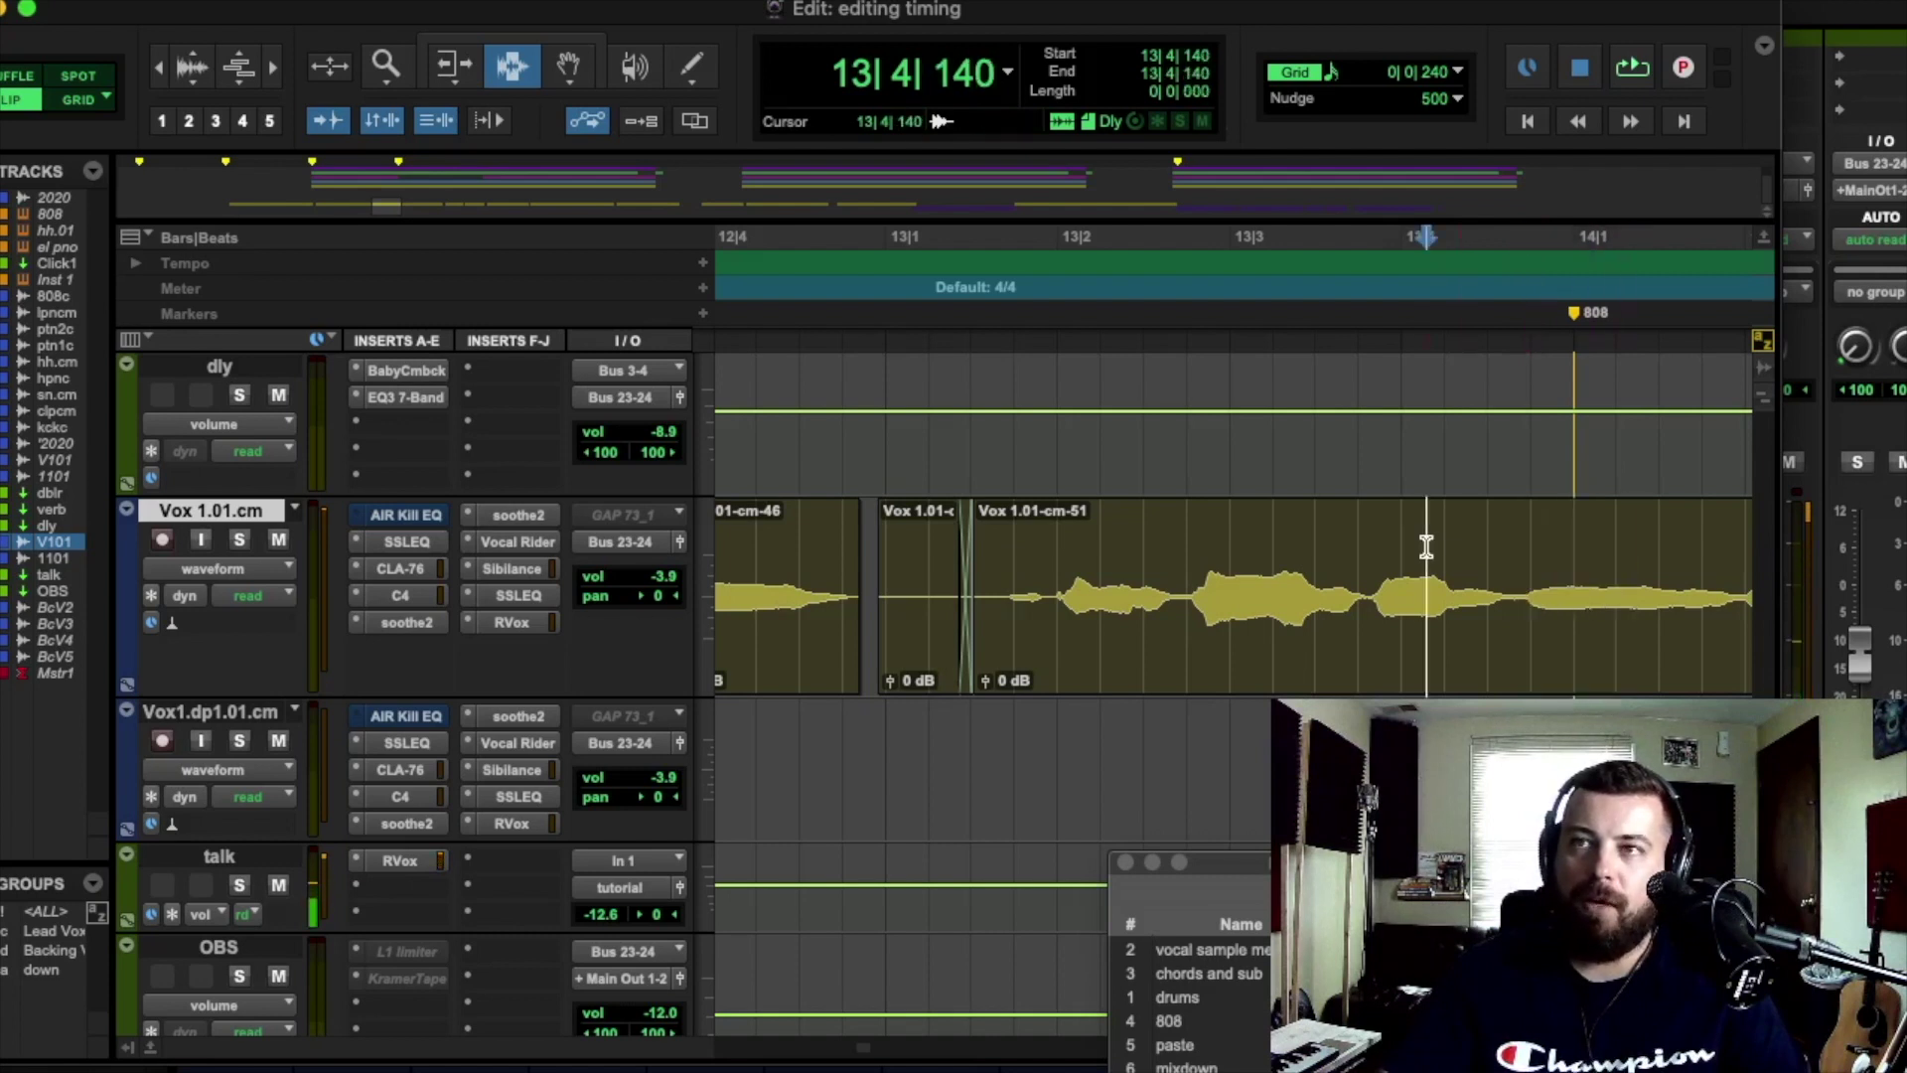
pyautogui.press('space')
pyautogui.press('space')
pyautogui.click(1096, 561)
pyautogui.press('space')
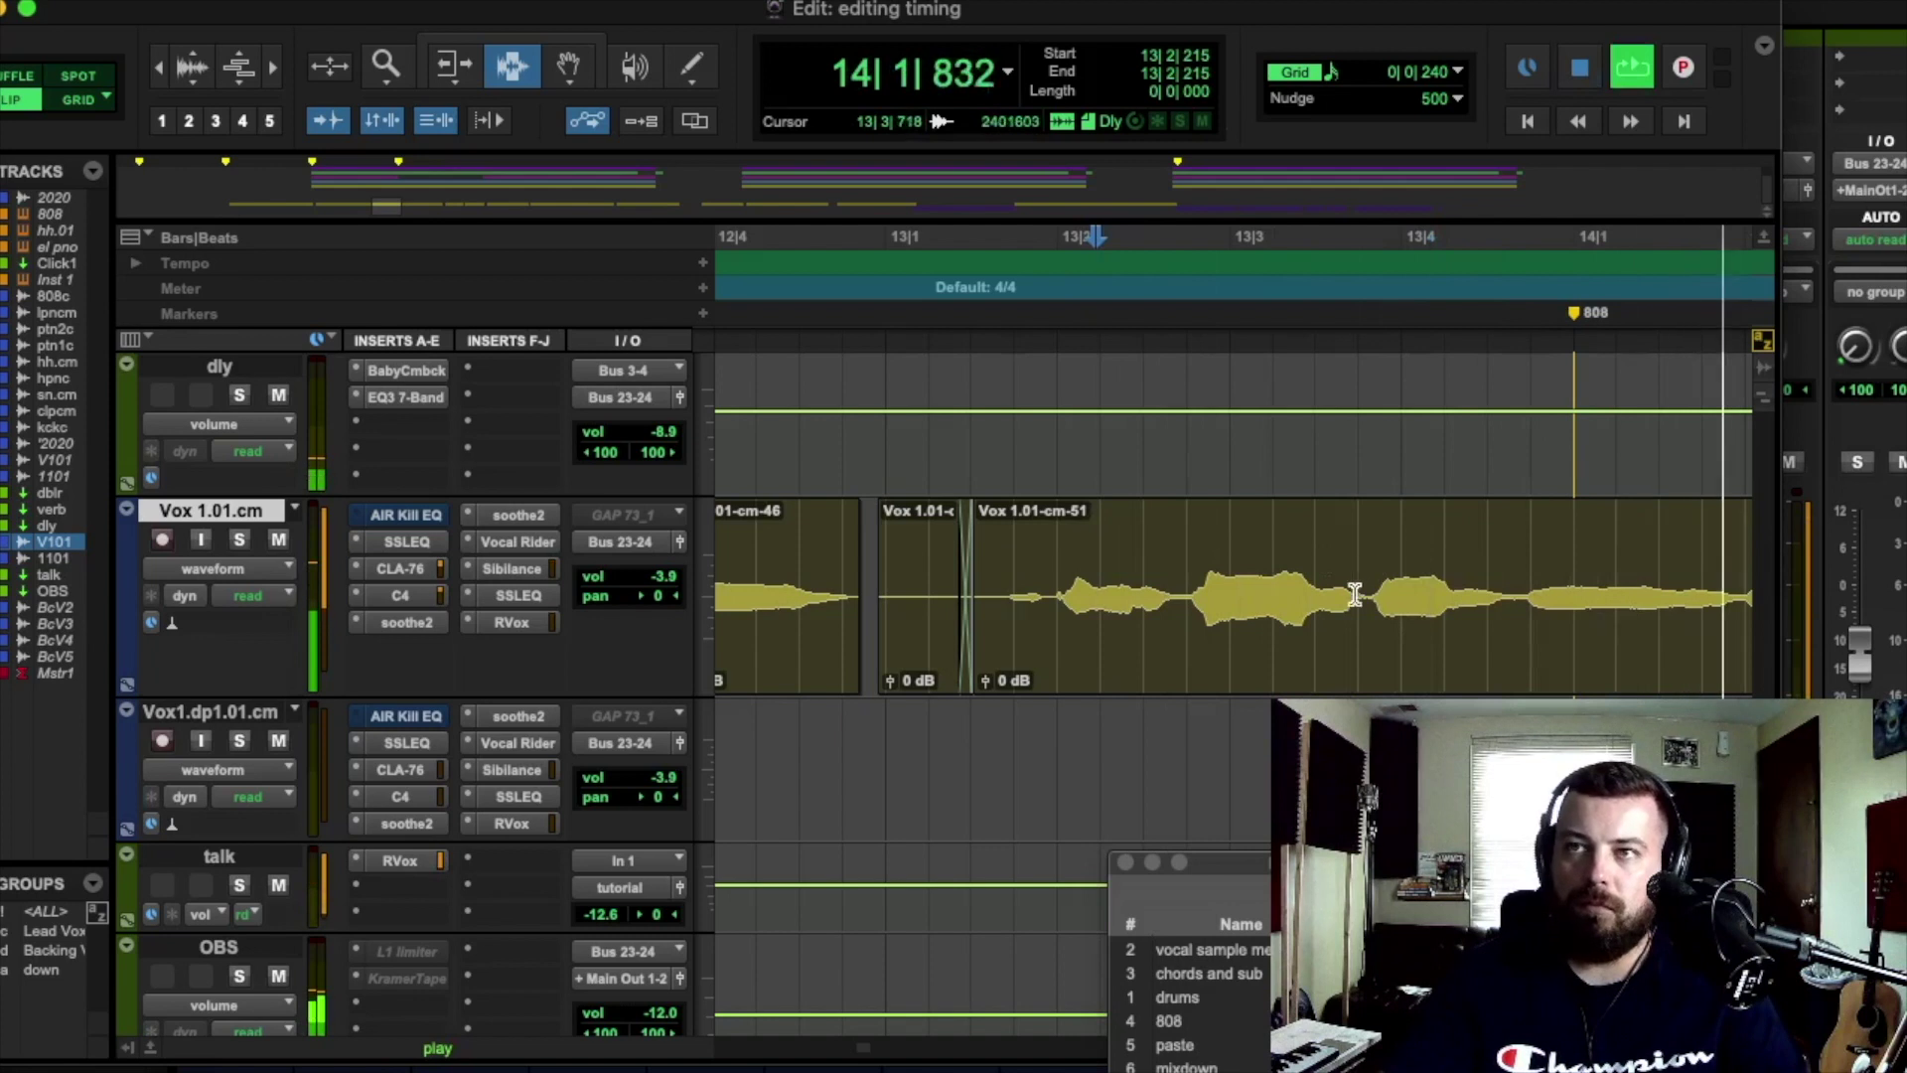
pyautogui.press('space')
pyautogui.click(1135, 559)
pyautogui.press('space')
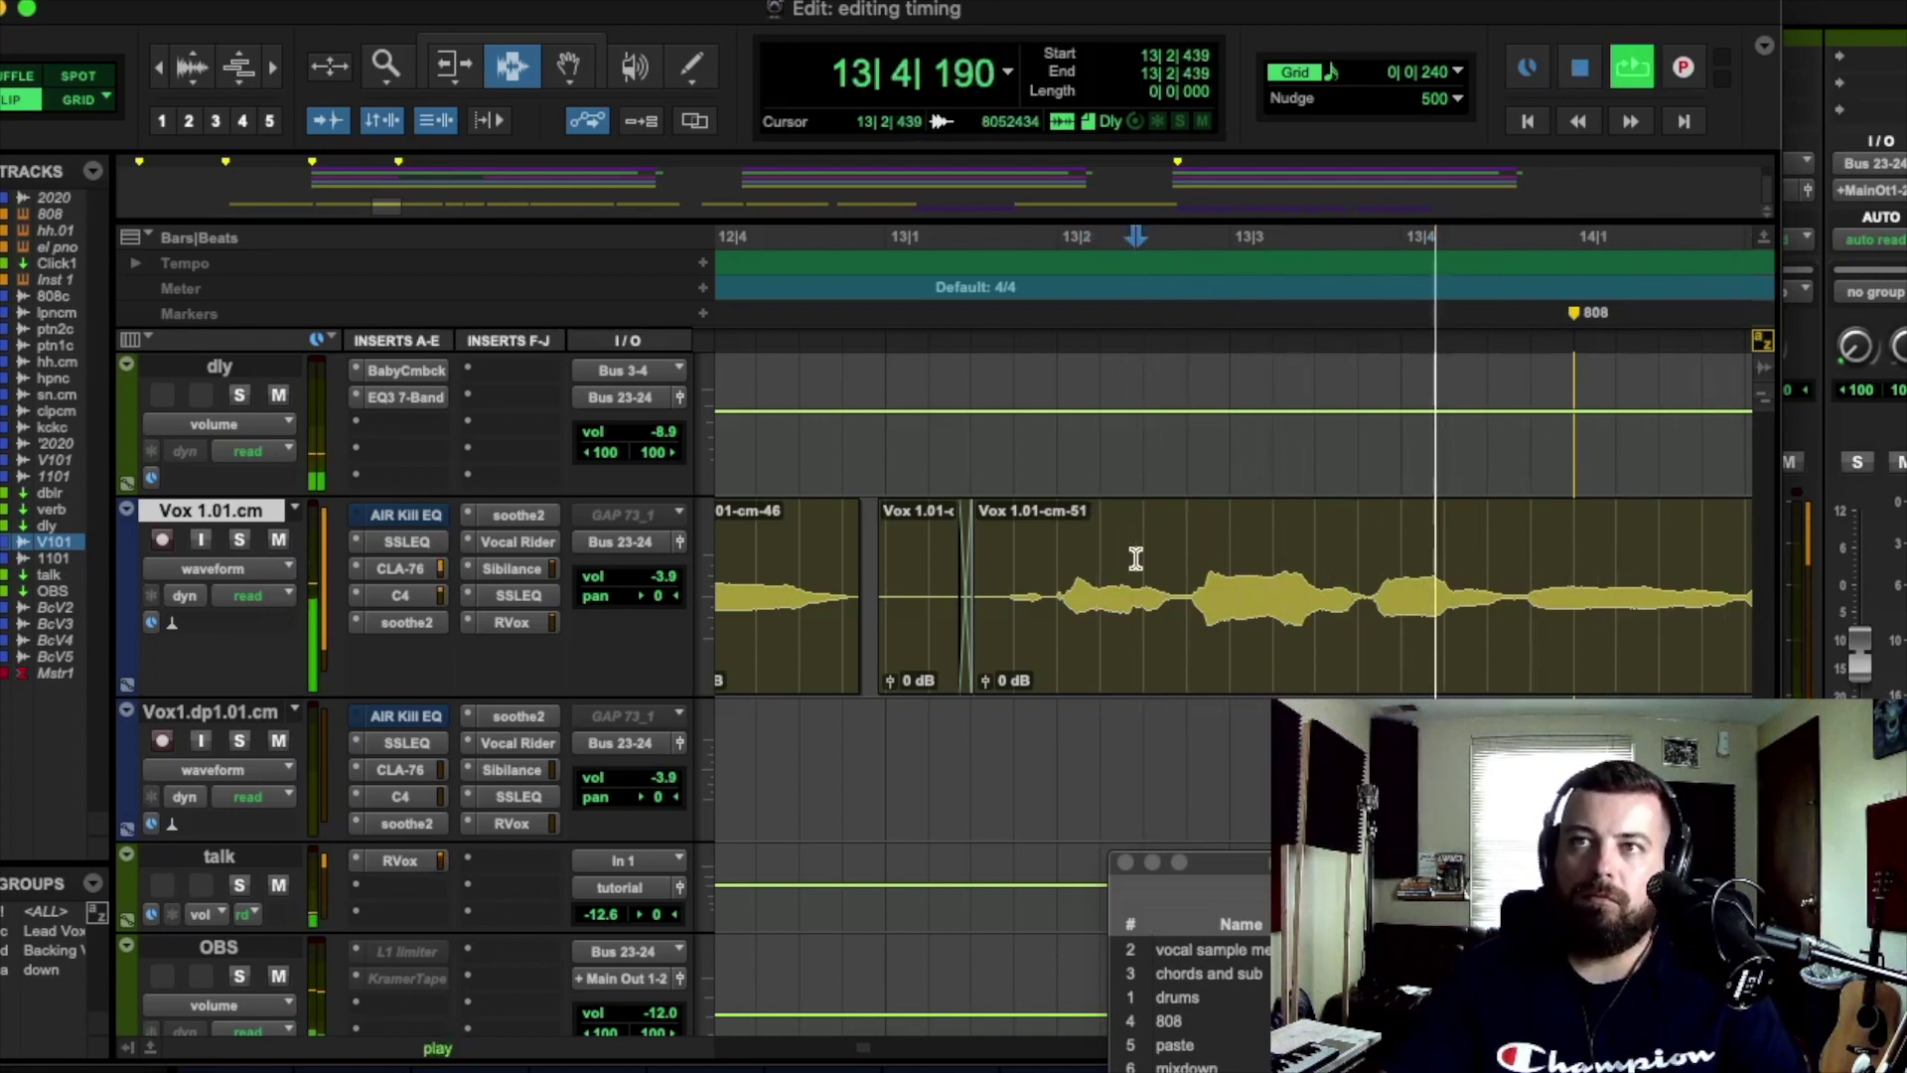
pyautogui.press('space')
pyautogui.click(1530, 558)
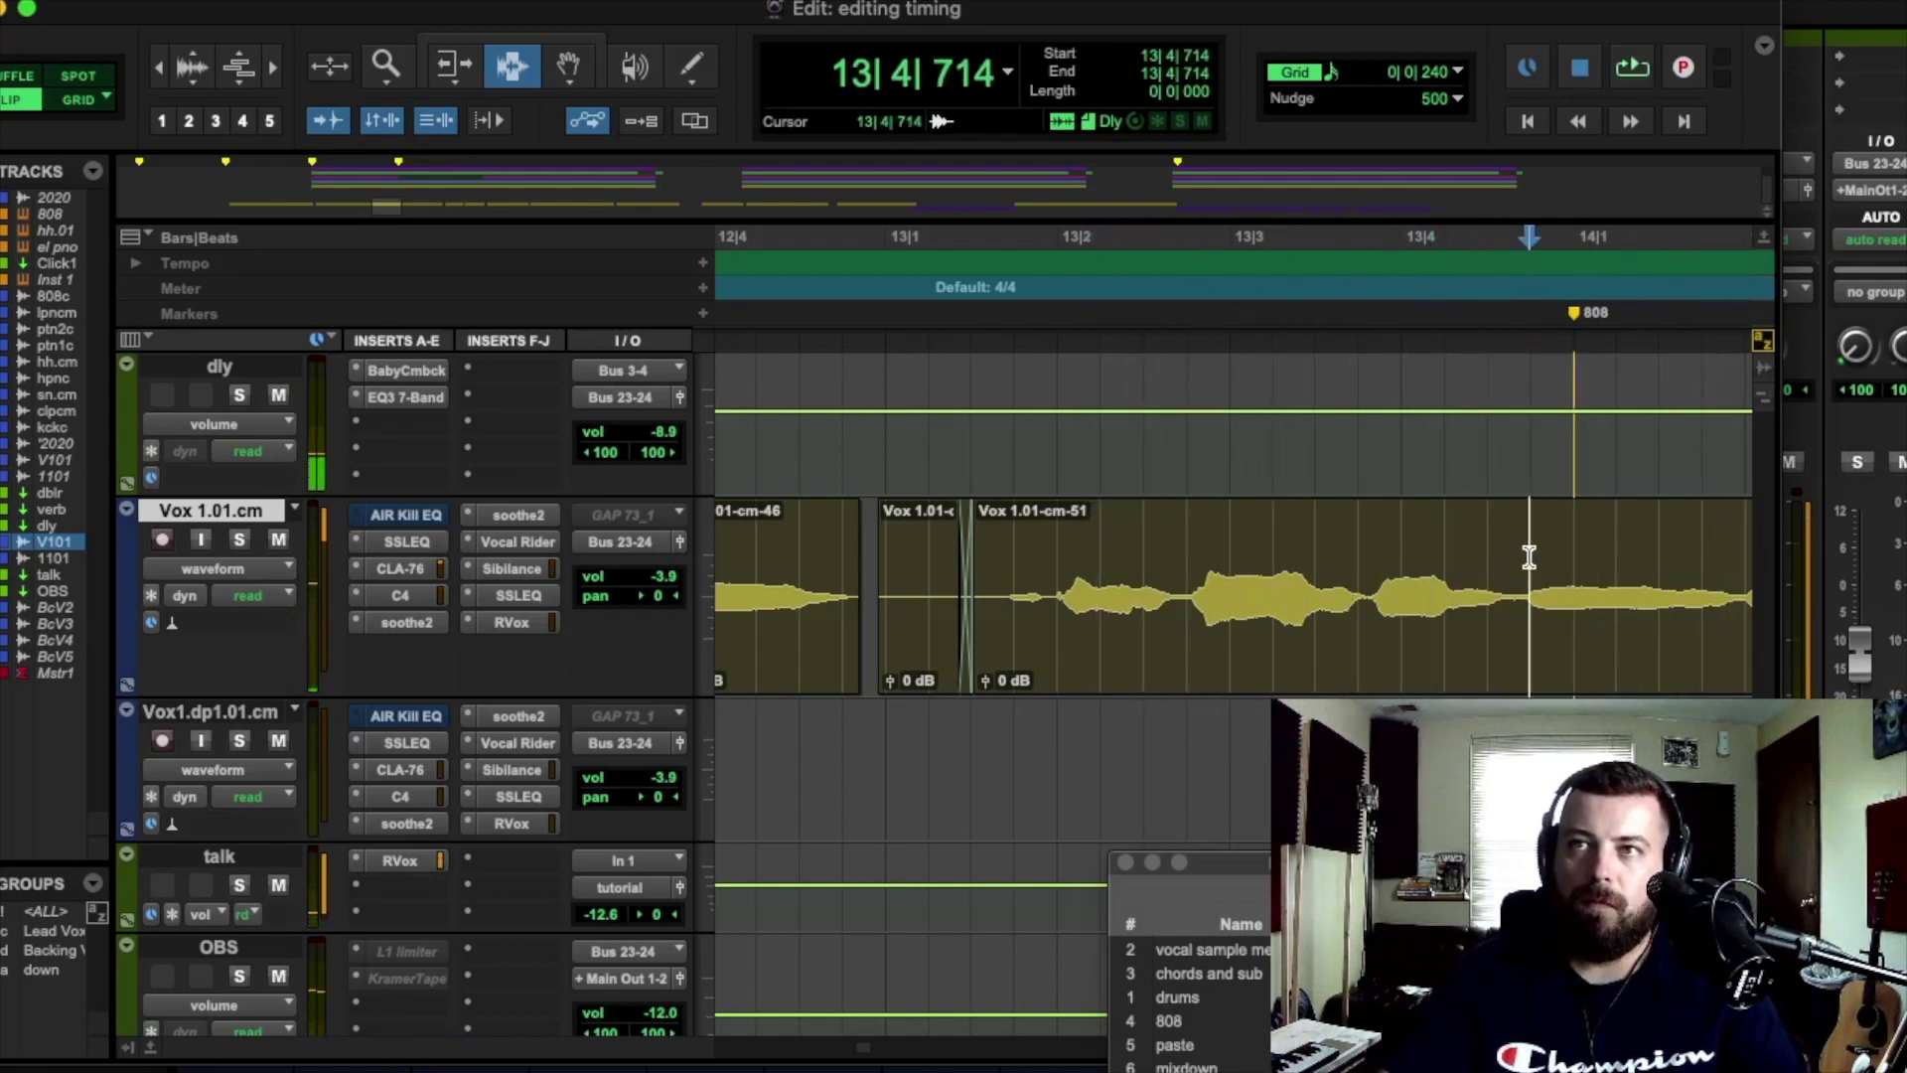
# Step: Audition from 13|1|685 and split the clip at 13|1|942
pyautogui.click(1007, 573)
pyautogui.press('space')
pyautogui.press('space')
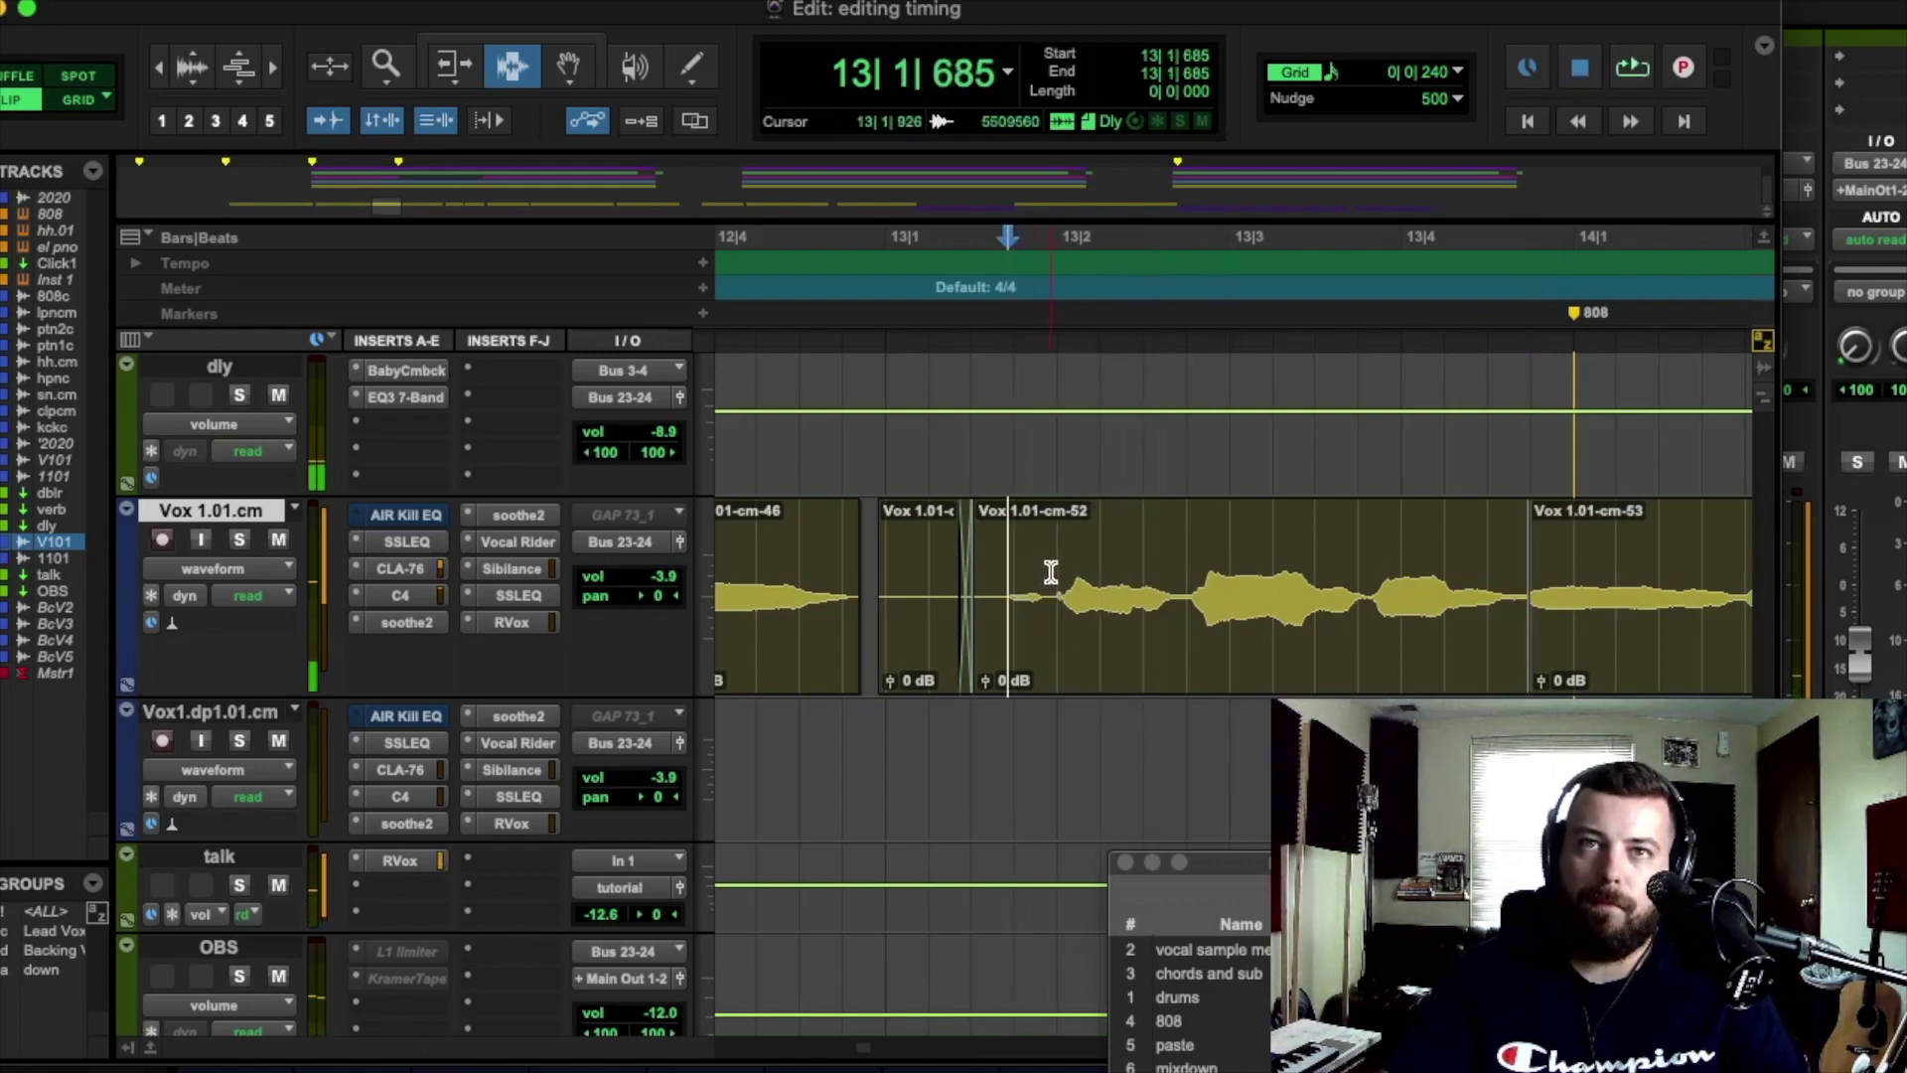
pyautogui.click(1055, 566)
pyautogui.press('b')
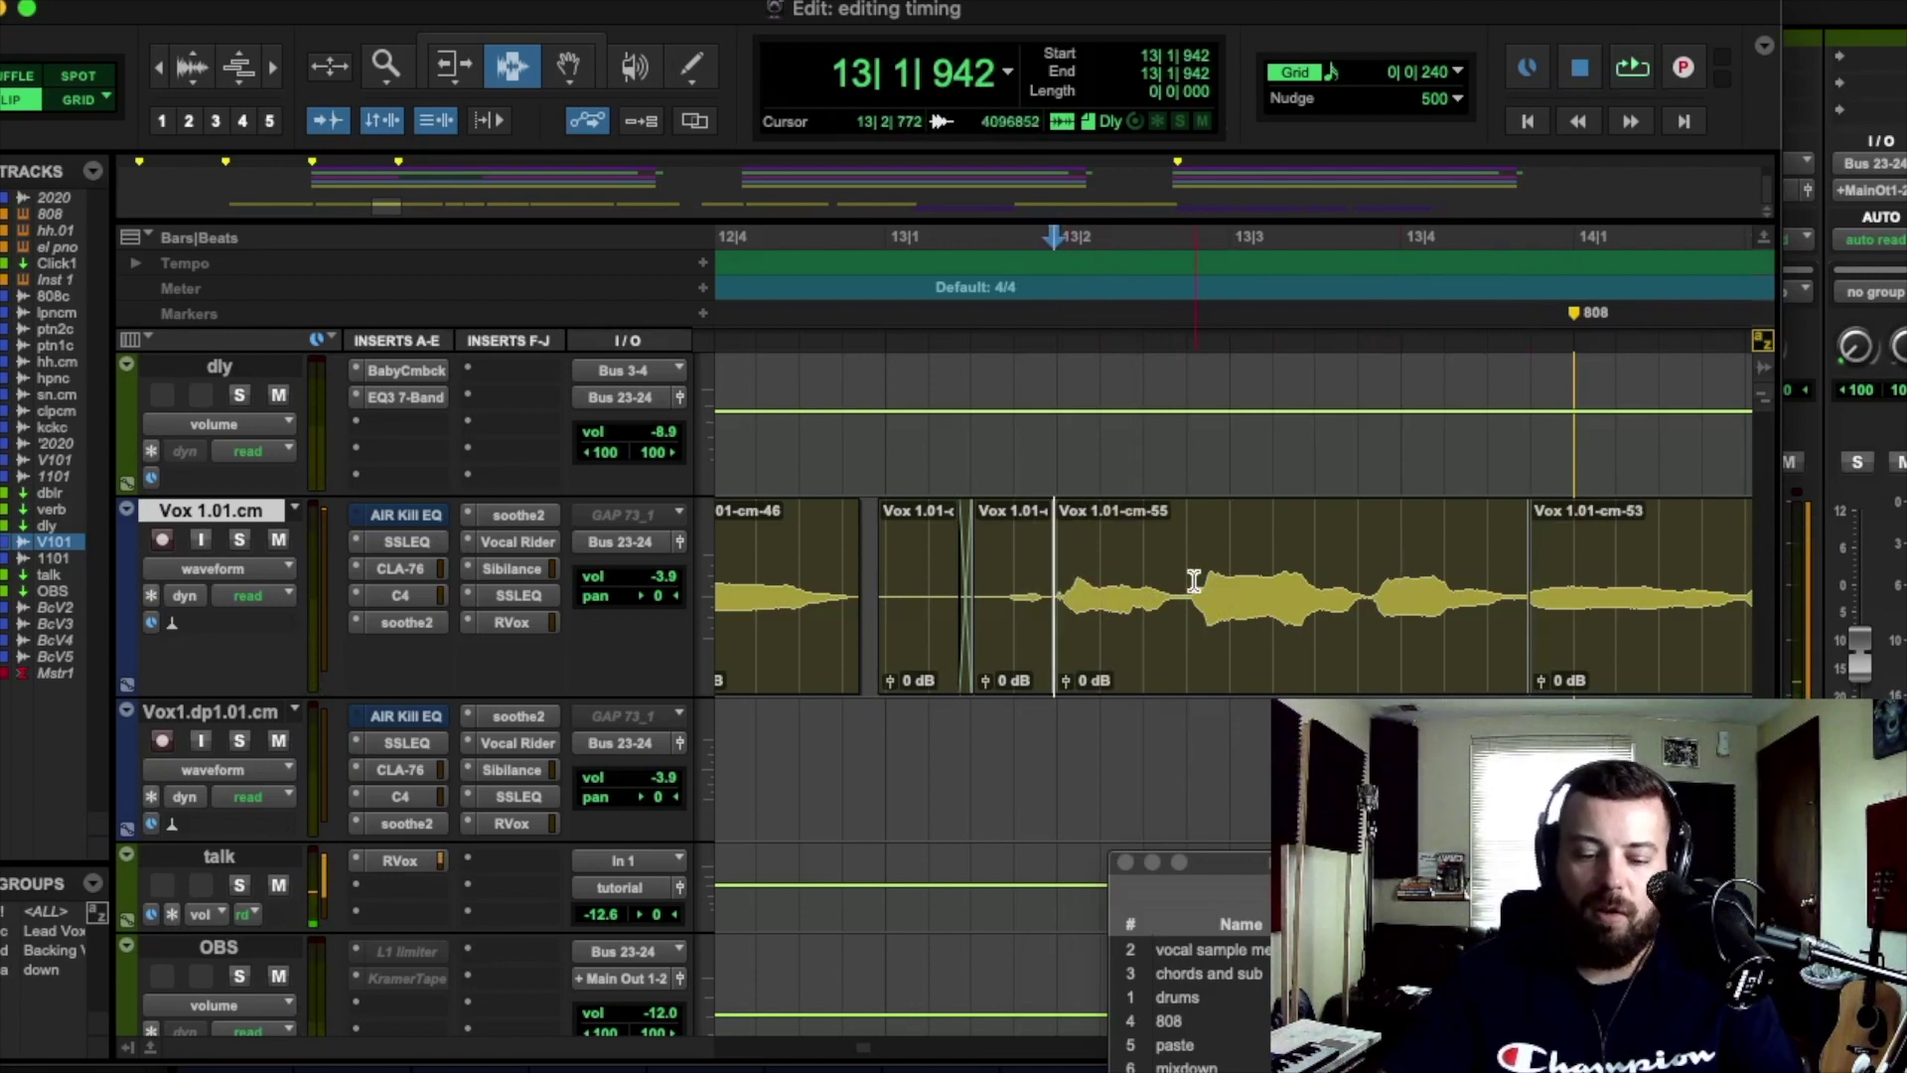
# Step: Time-stretch clip cm-55 with the TCE Trim tool so it starts at 13|1|867
pyautogui.press('F6')
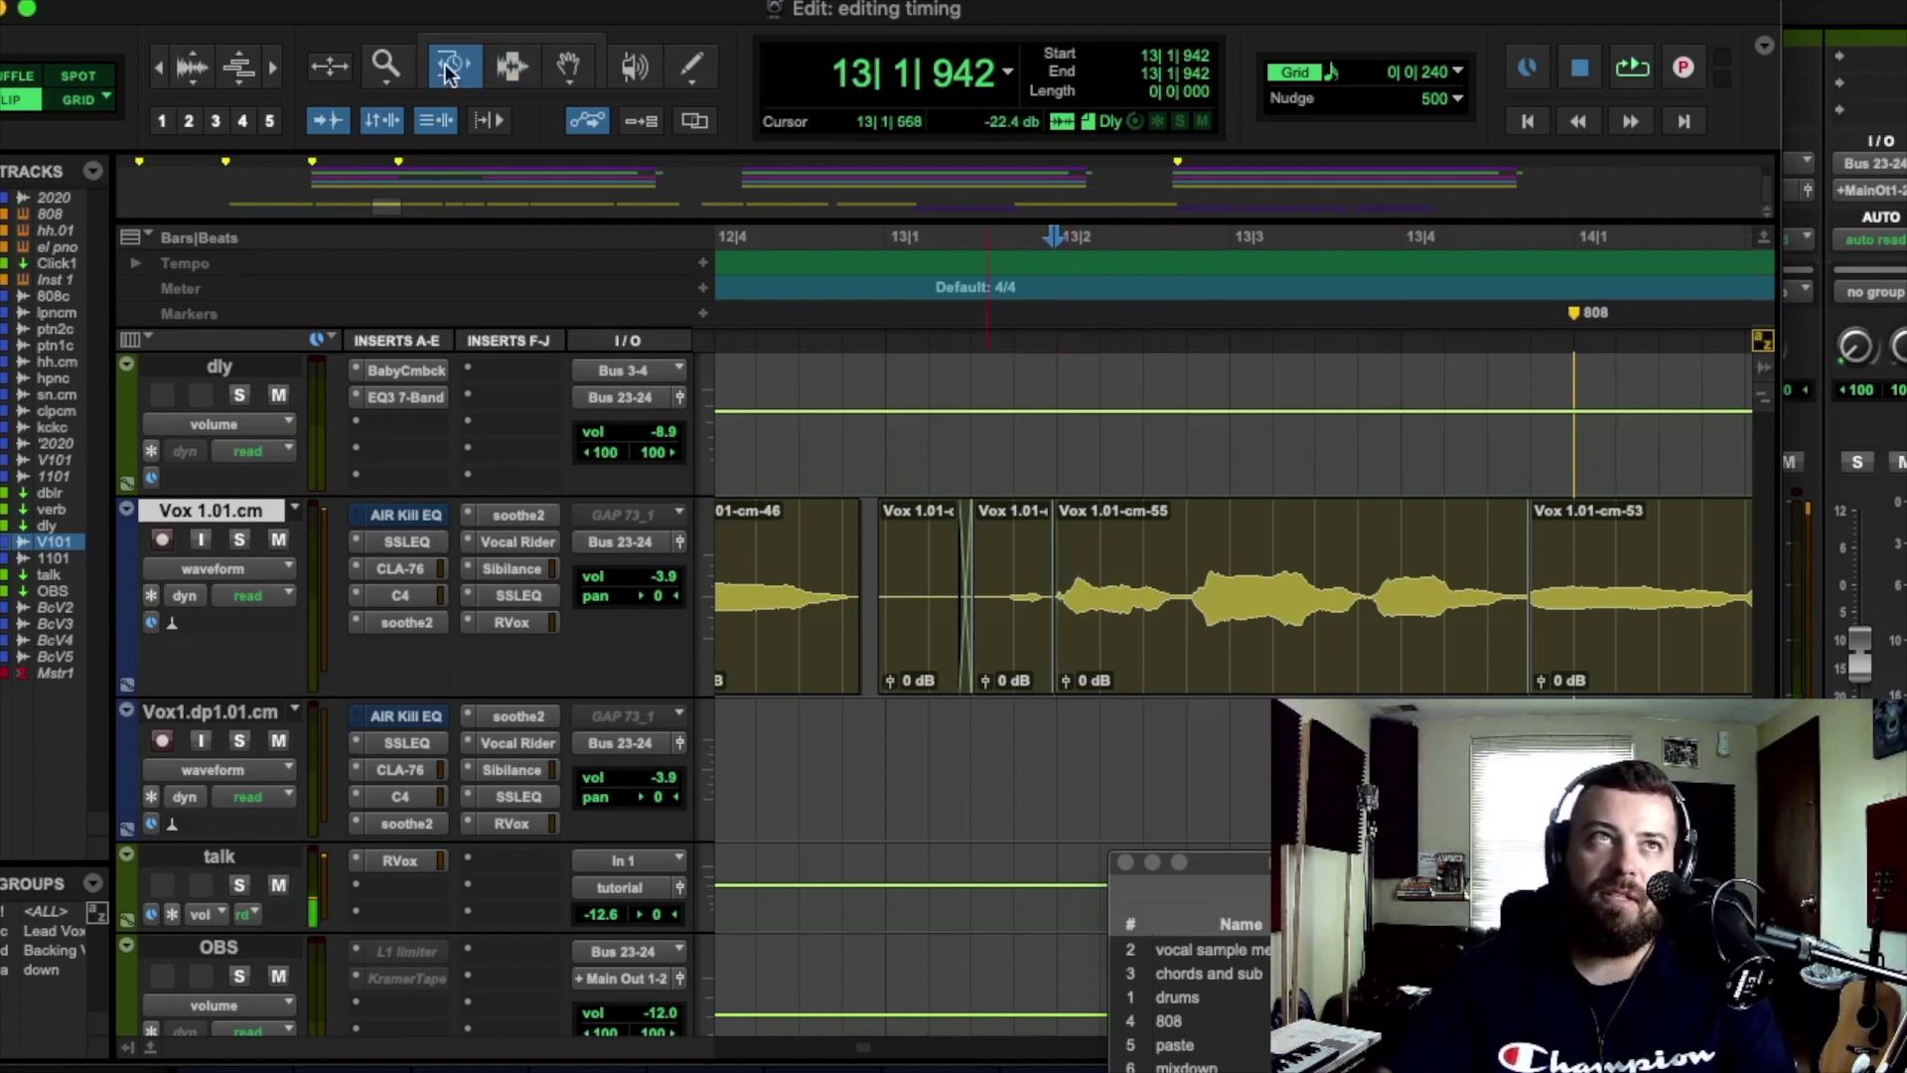
pyautogui.click(1059, 548)
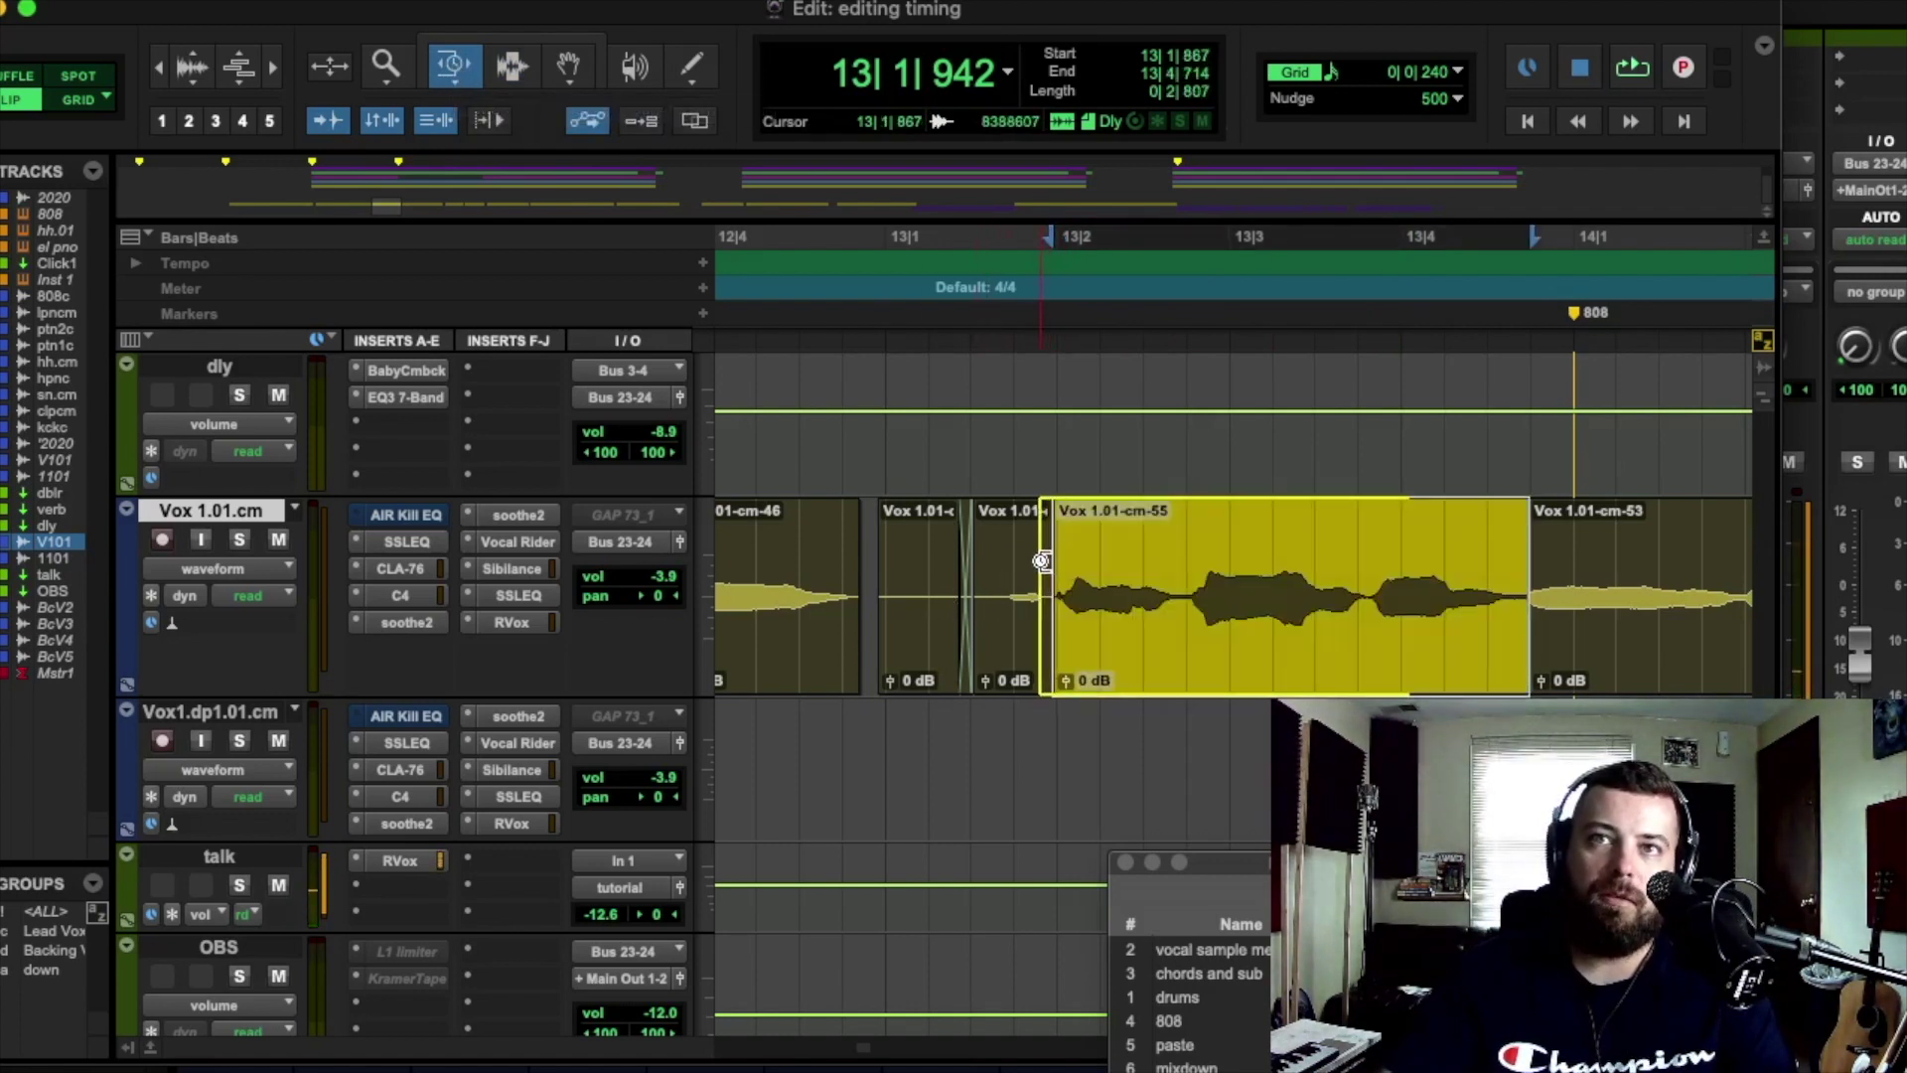
pyautogui.moveTo(1041, 561); pyautogui.dragTo(1042, 561)
pyautogui.press('space')
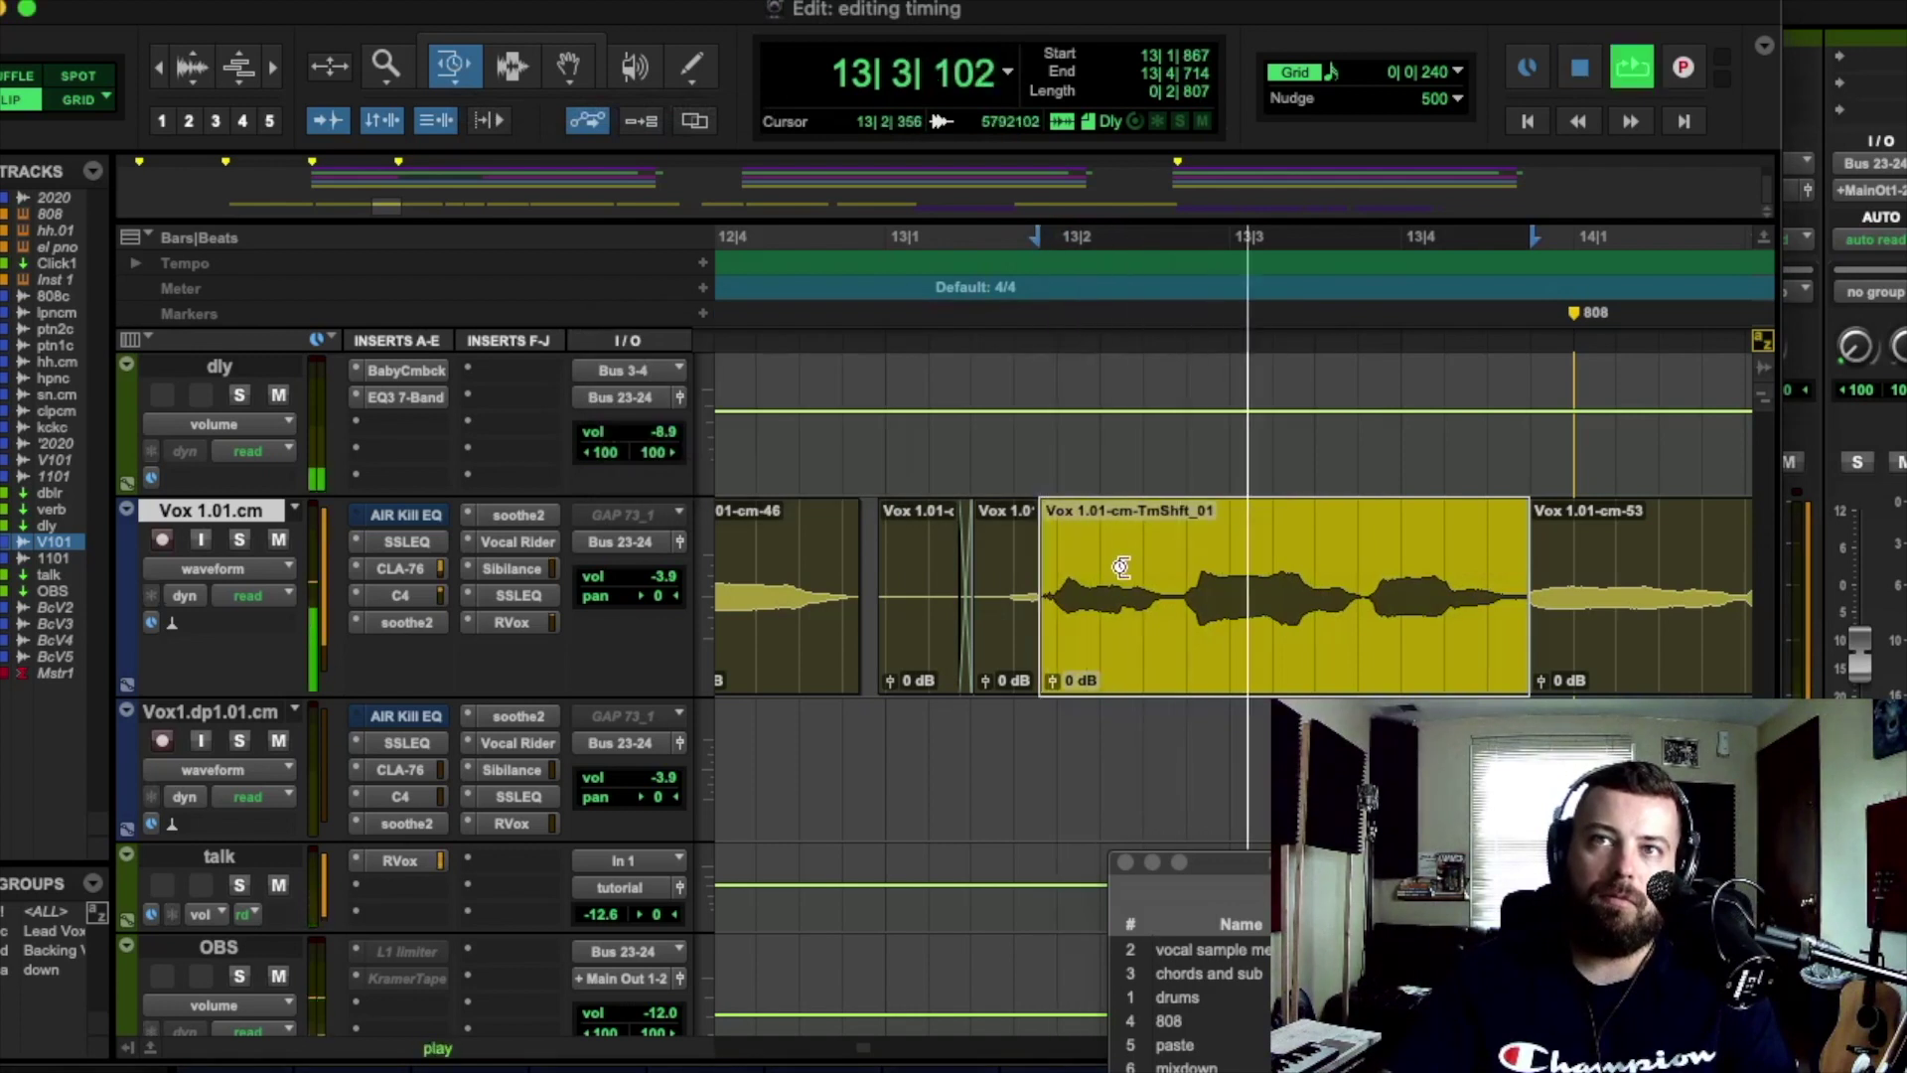
pyautogui.press('space')
# Step: Audition the stretched phrase from 13|1|003 and 13|1|435, then select across its cut
pyautogui.press('F7')
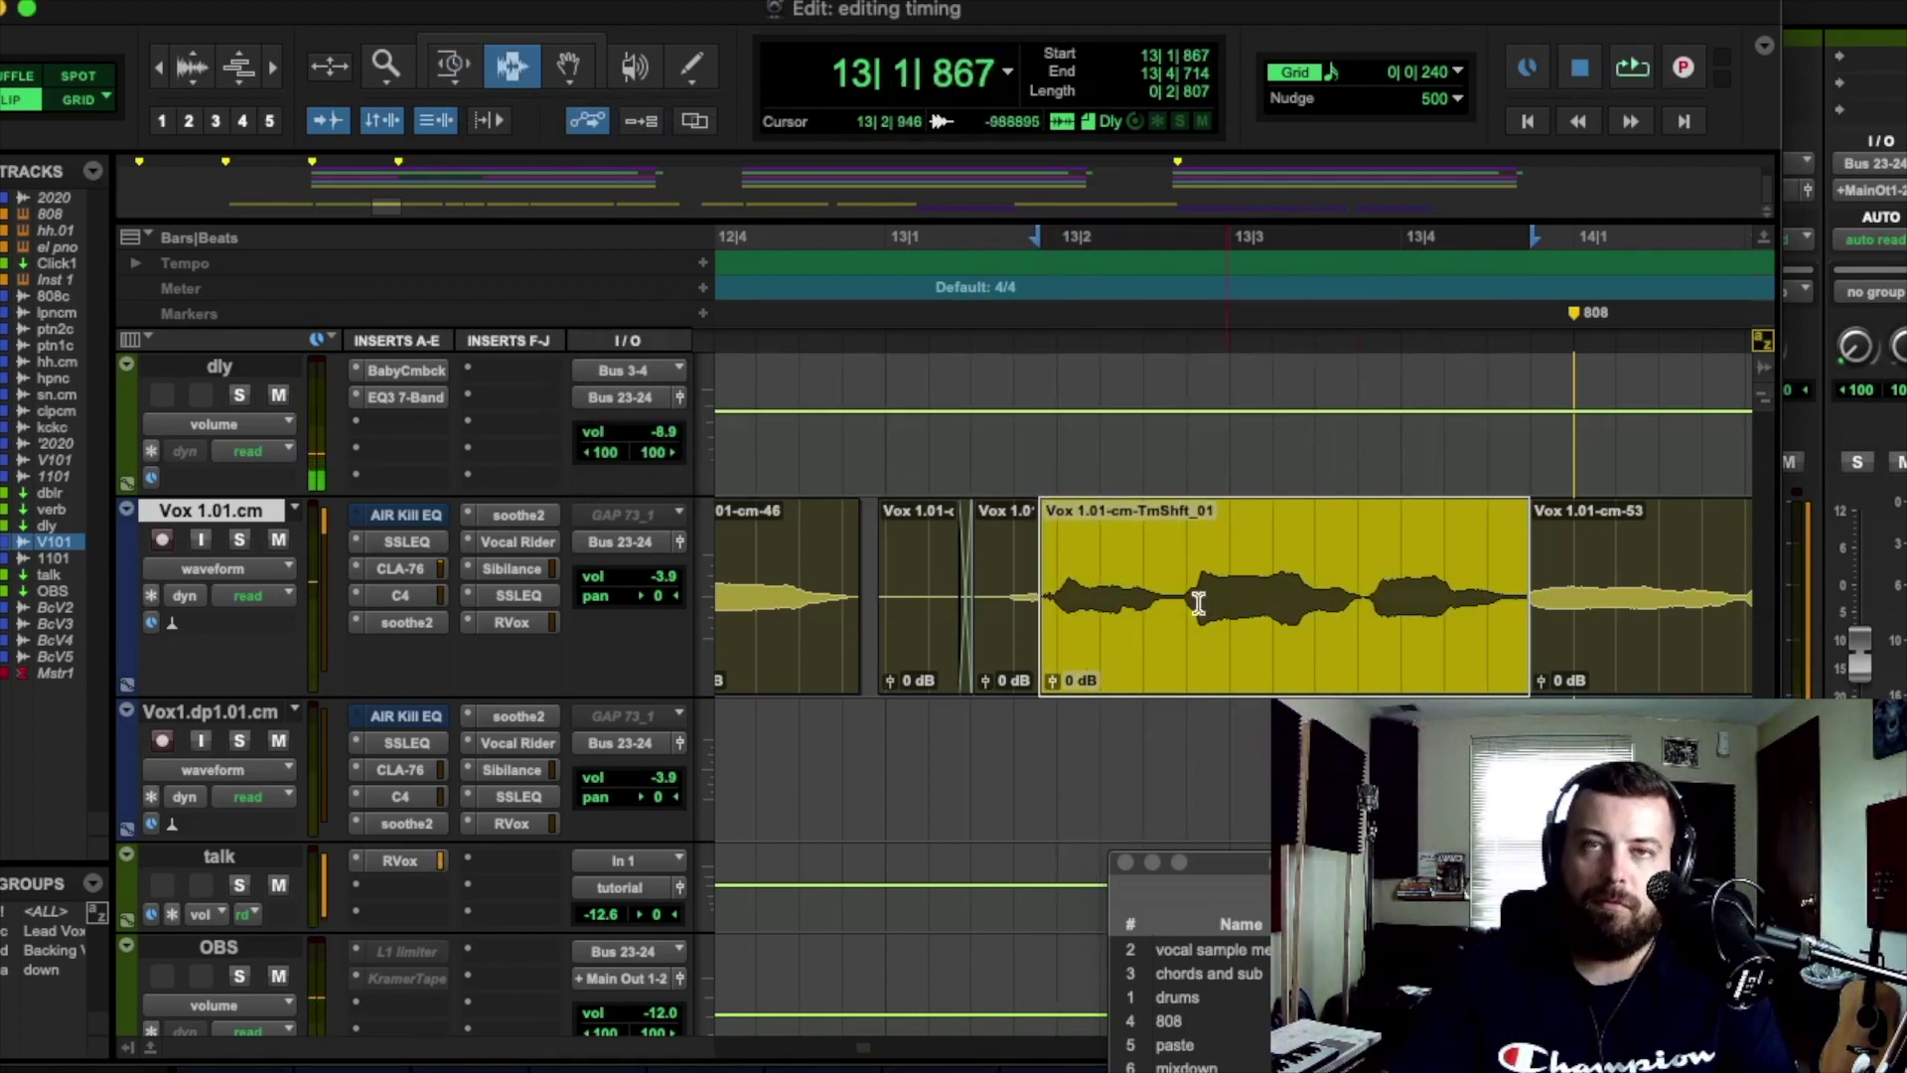
pyautogui.click(886, 596)
pyautogui.press('space')
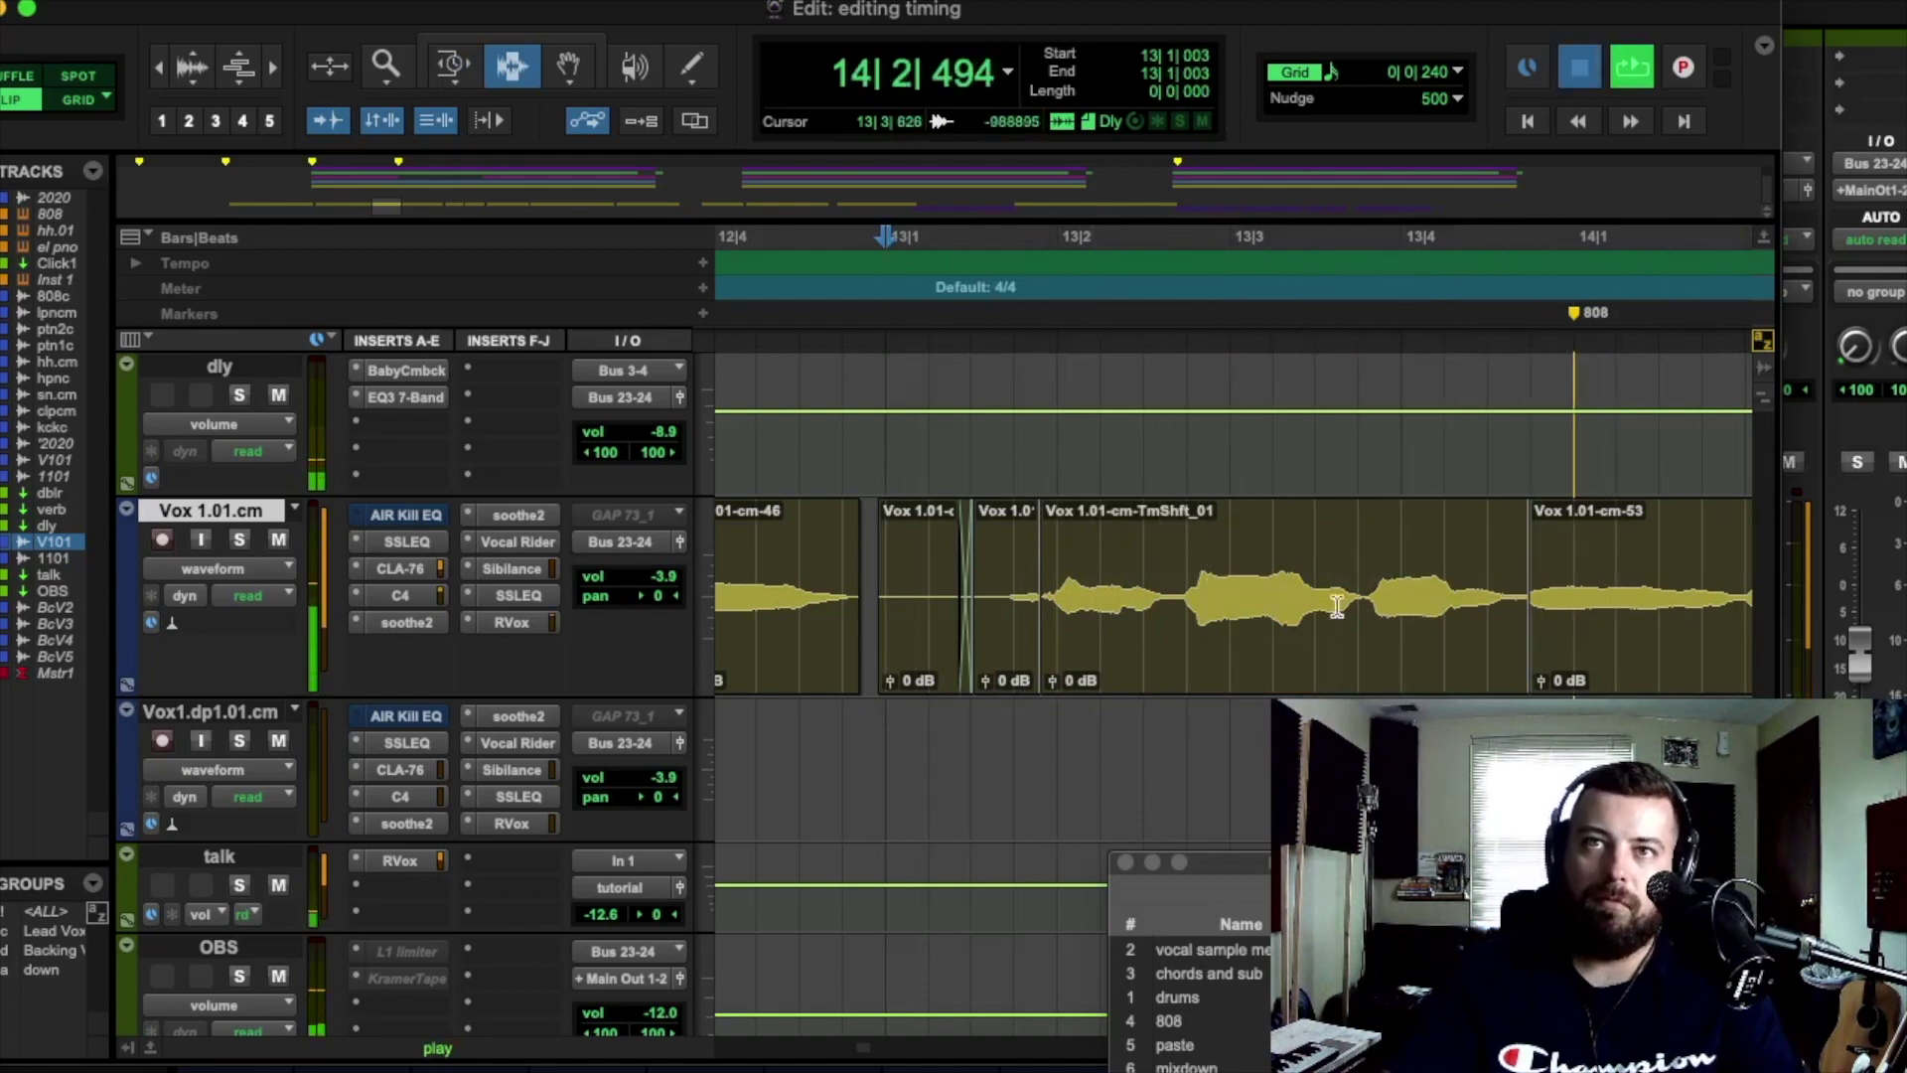
pyautogui.press('space')
pyautogui.click(964, 576)
pyautogui.press('space')
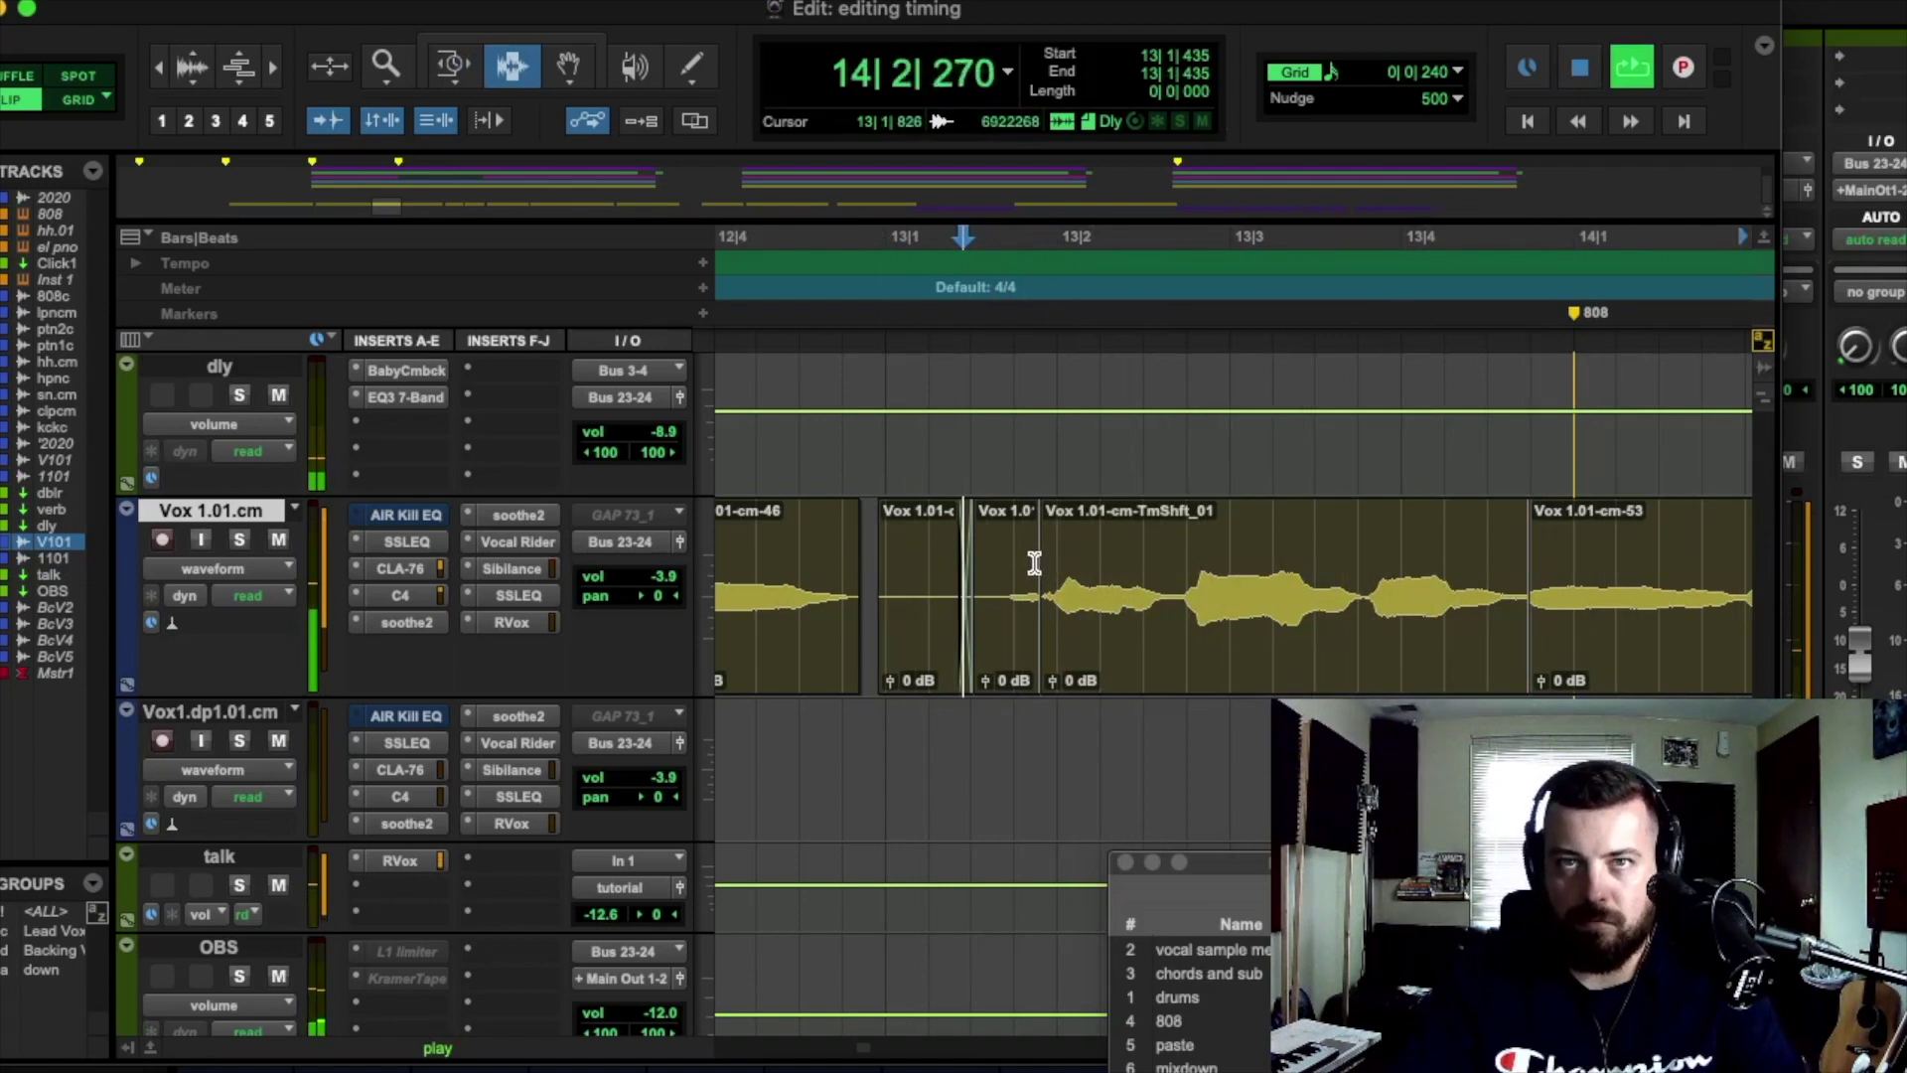
pyautogui.moveTo(1040, 558); pyautogui.dragTo(1048, 559)
pyautogui.press('space')
# Step: Crossfade into Vox 1.01-cm-TmShft_01 with Adjust Bounds (13|1|842–13|1|884), then audition from 13|4|548
pyautogui.press('f')
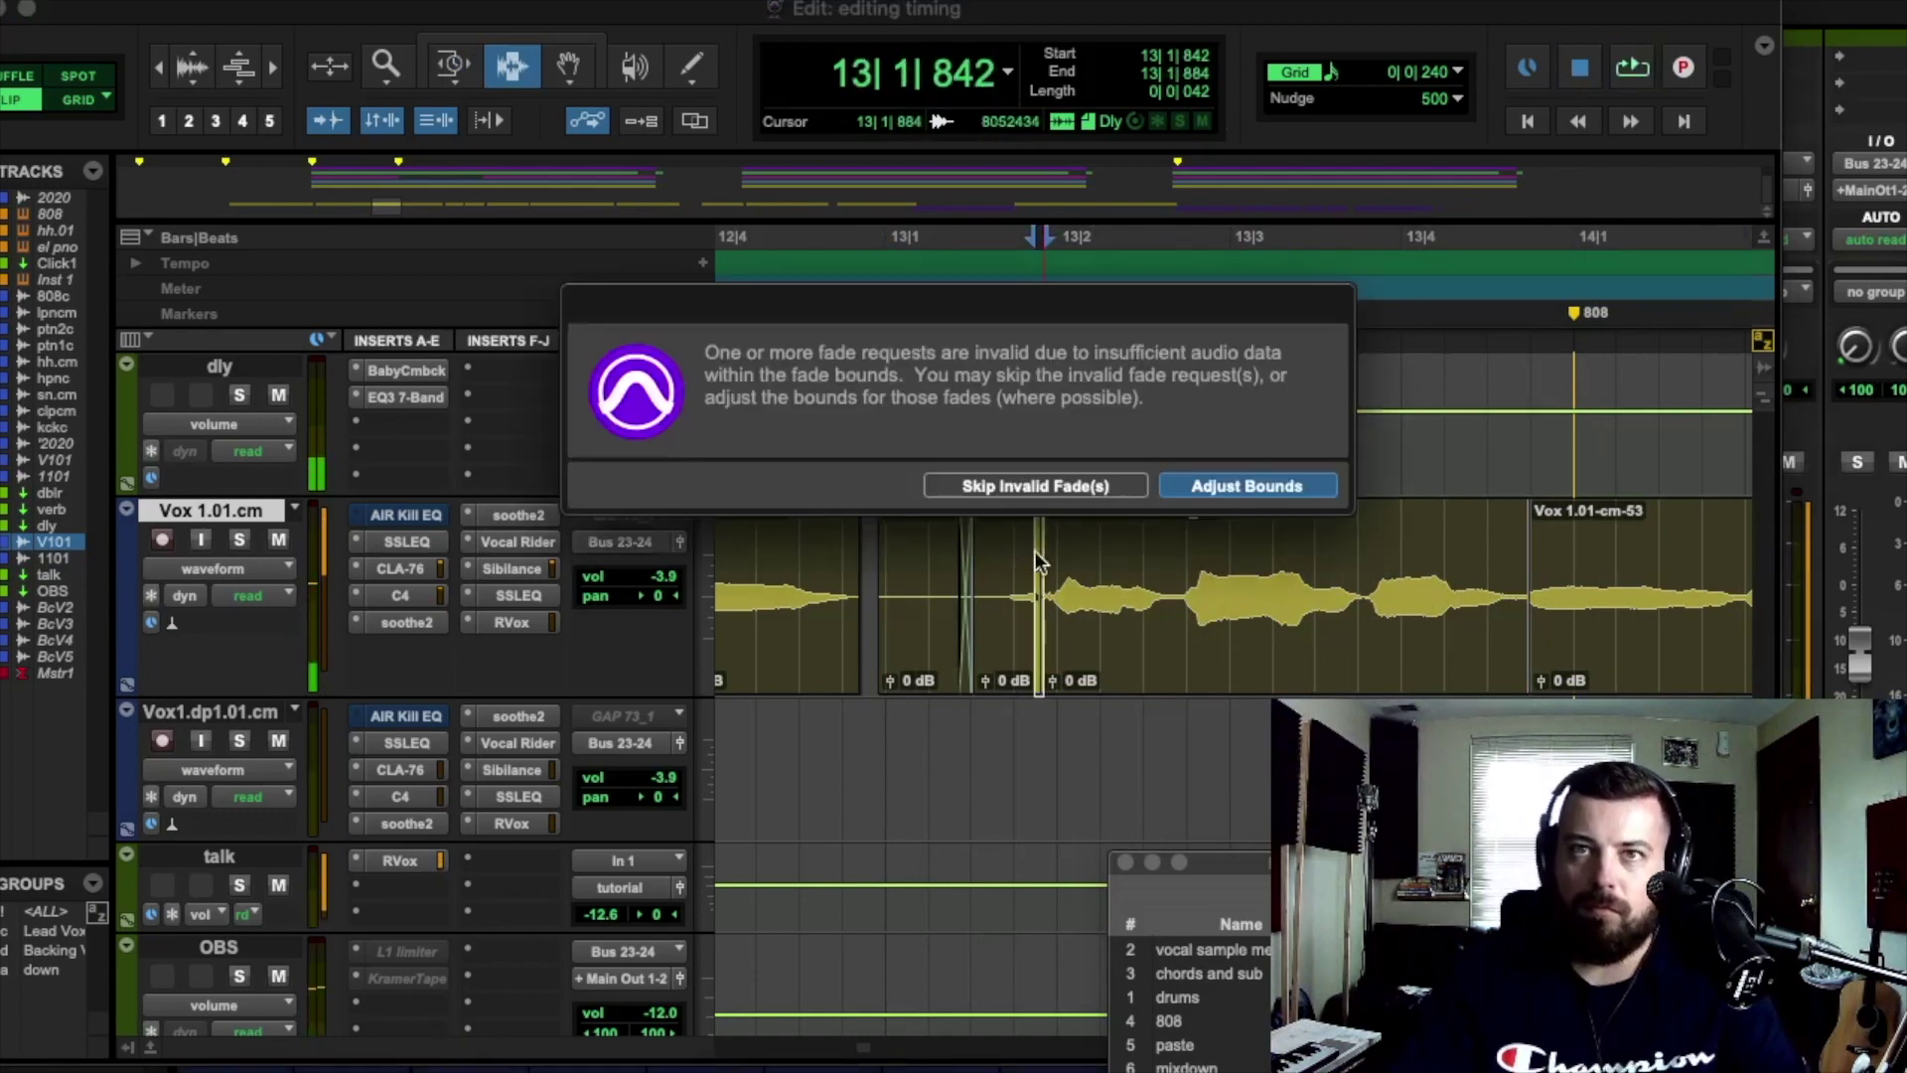
pyautogui.click(1247, 480)
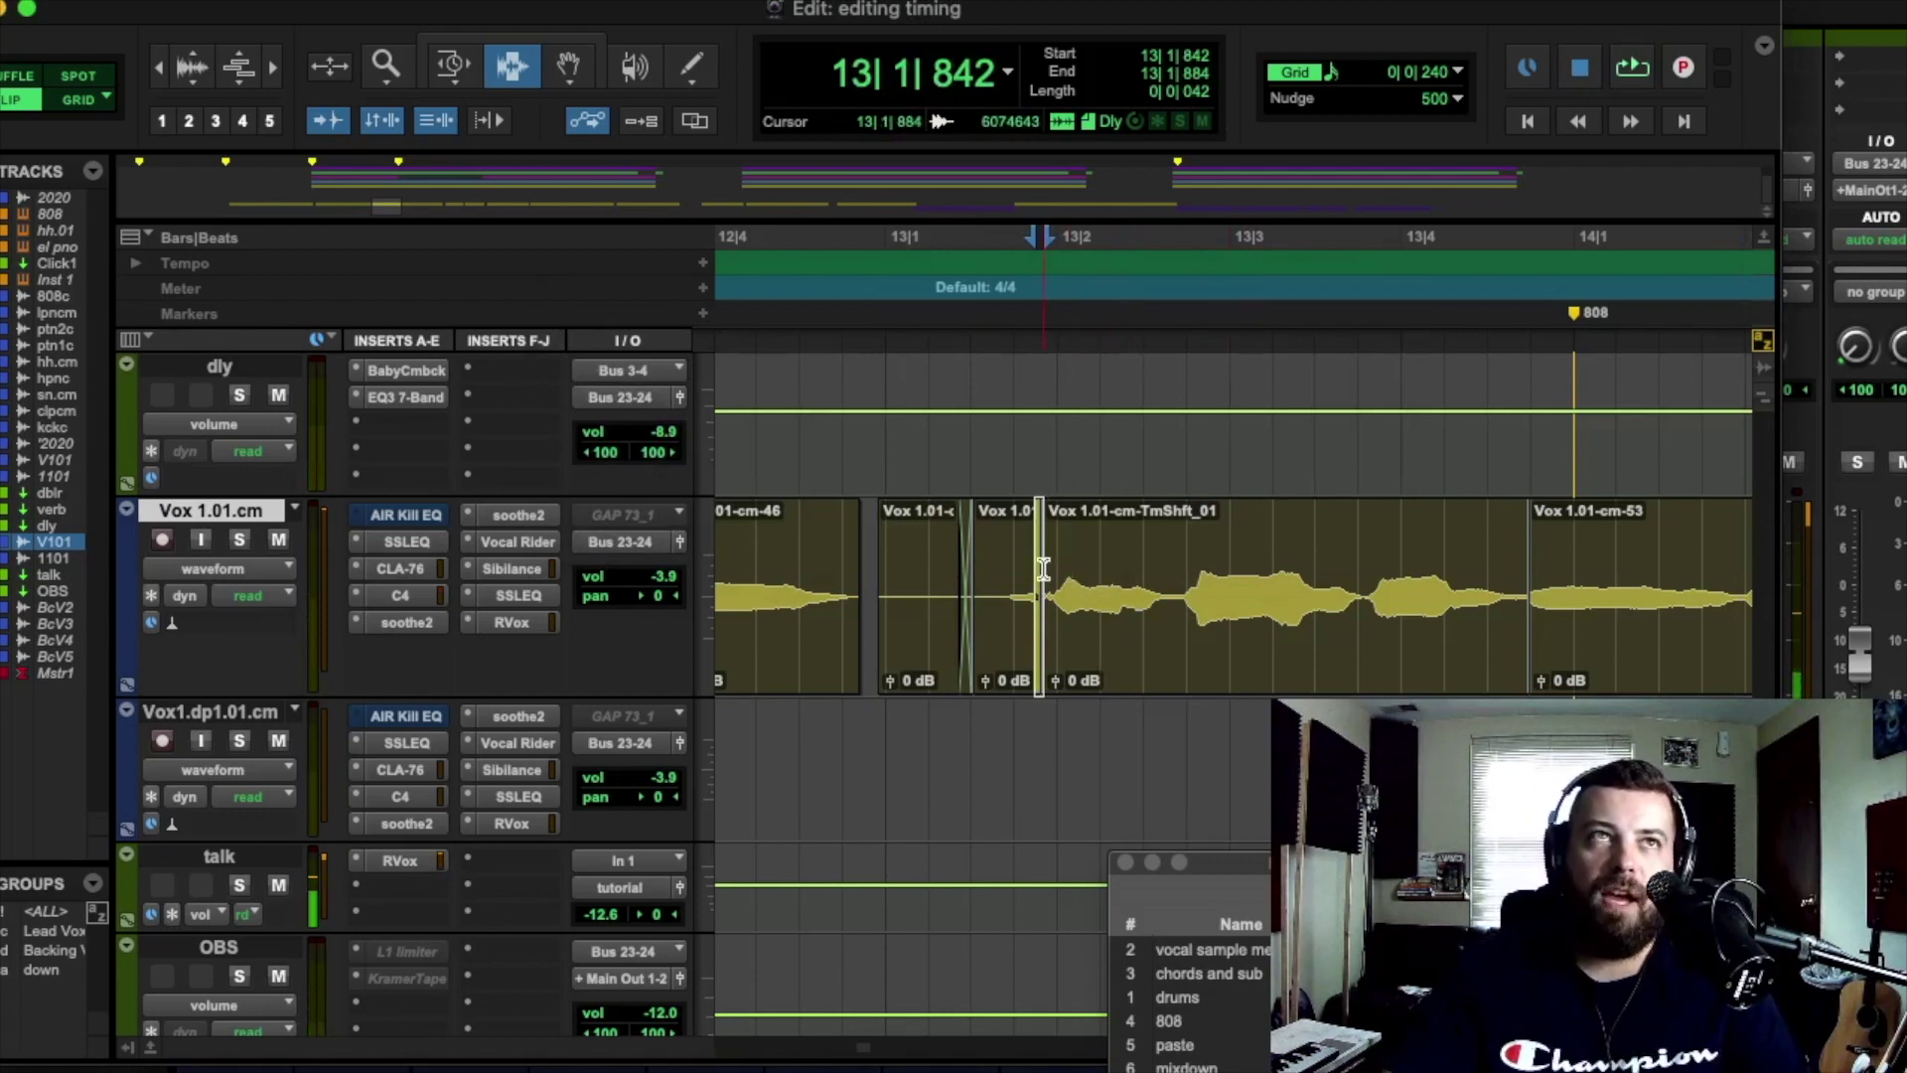
pyautogui.hscroll(5, 1067, 677)
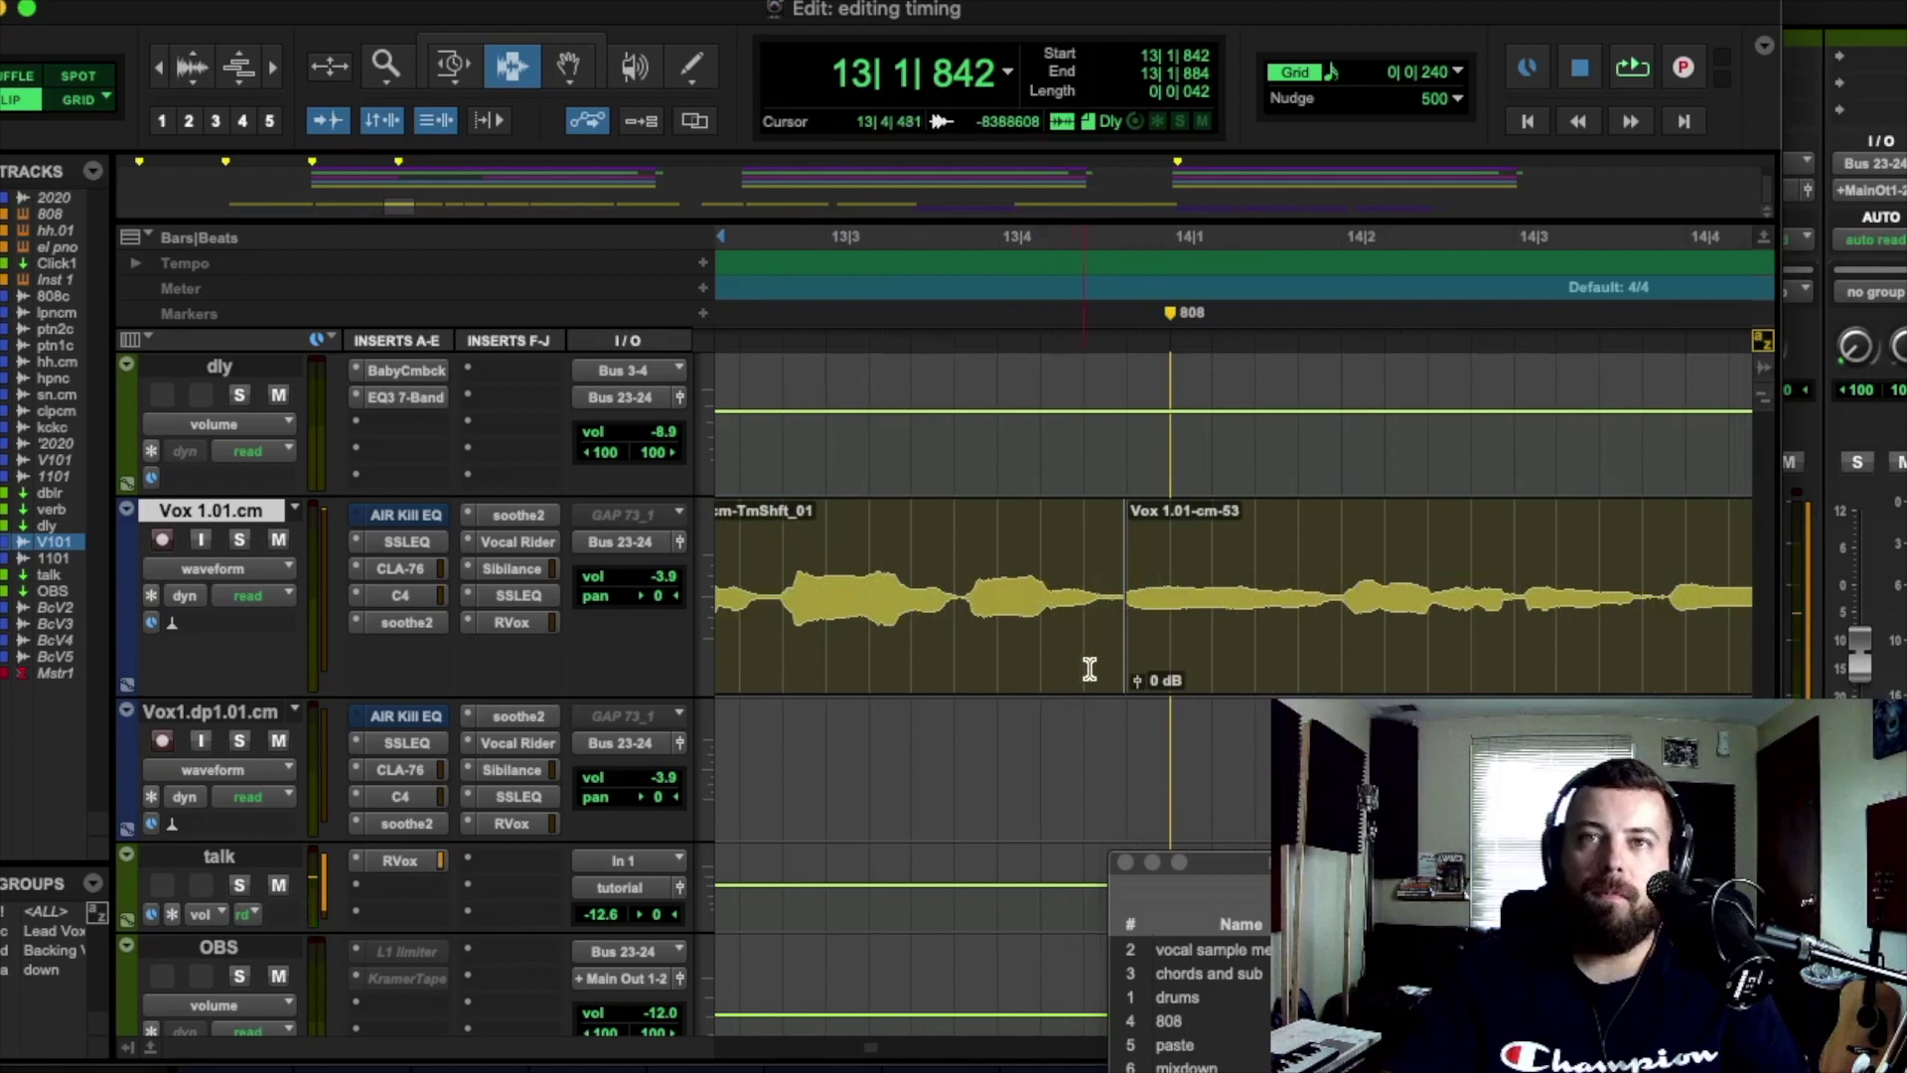
pyautogui.click(1096, 569)
pyautogui.press('space')
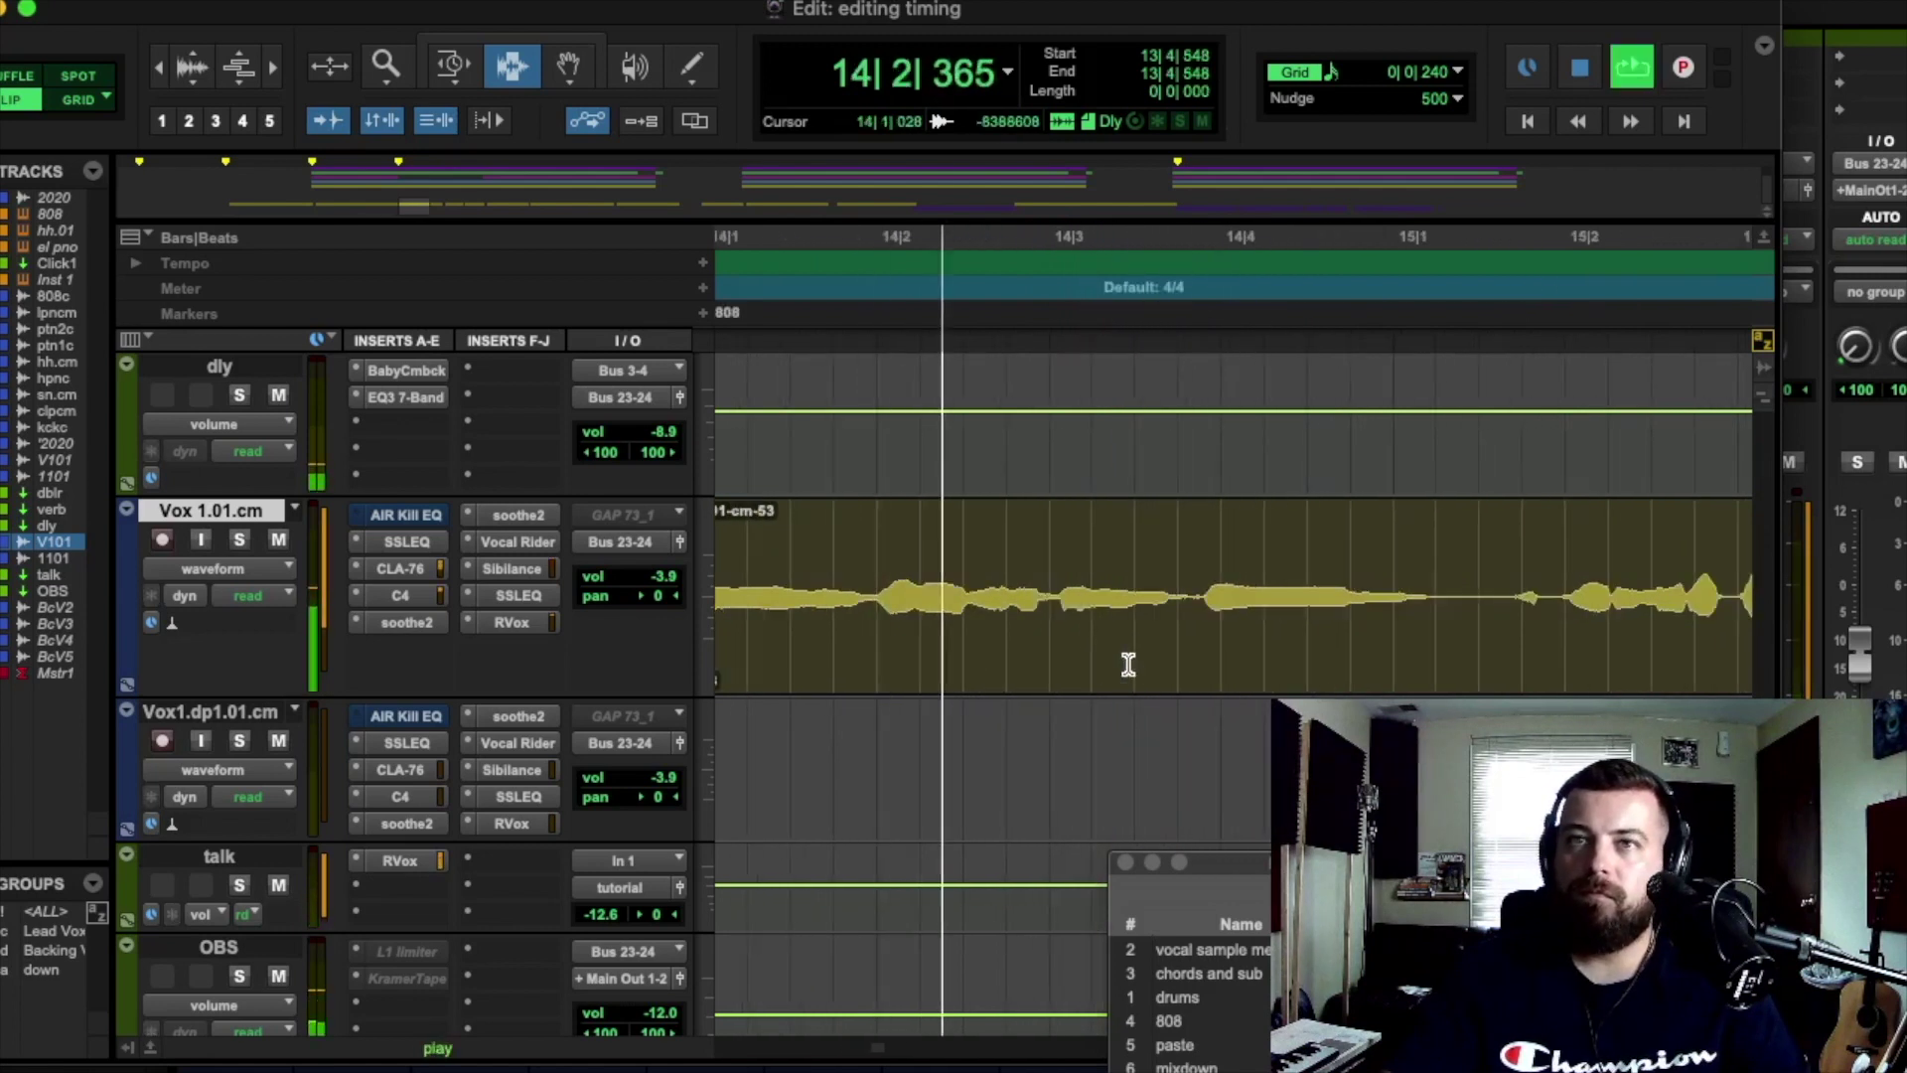
pyautogui.press('space')
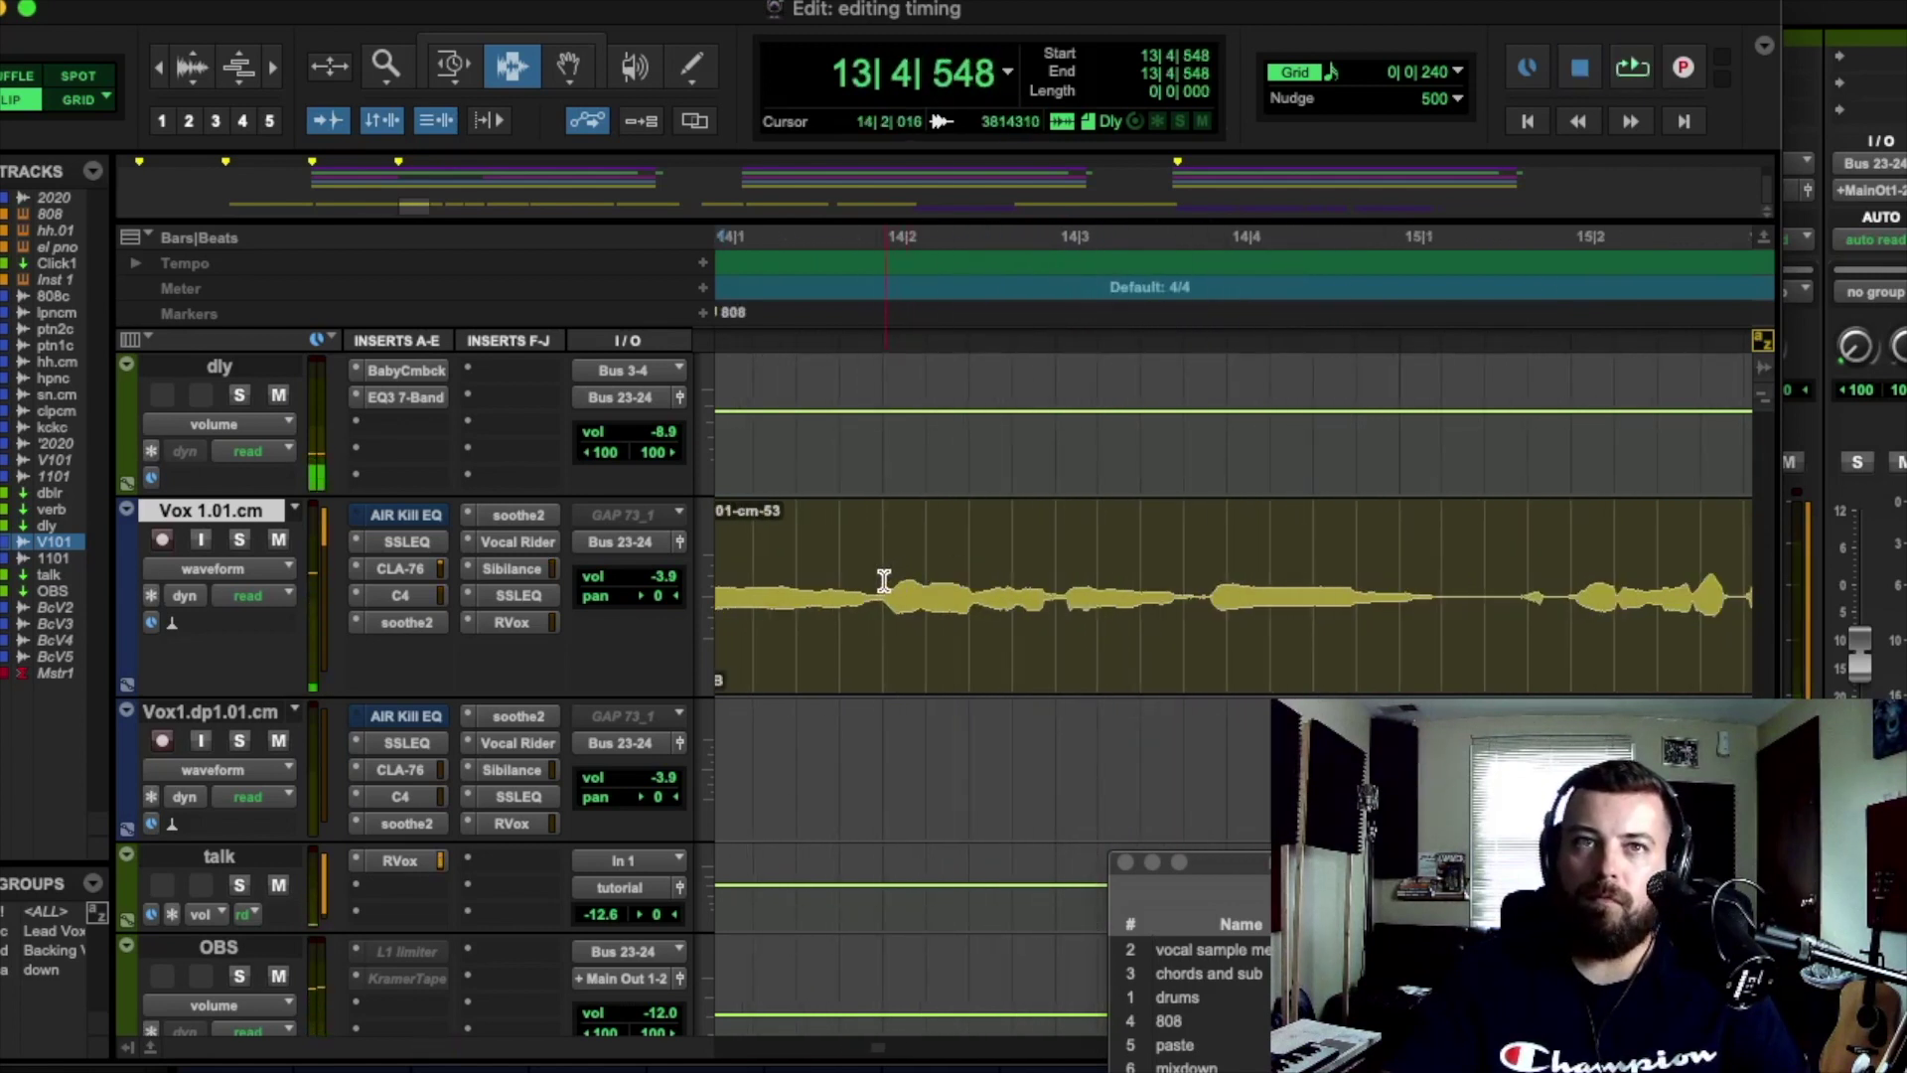
# Step: Separate the phrase from 14|1|942 to 15|1|480 and time-compress it to end earlier
pyautogui.moveTo(879, 579); pyautogui.dragTo(1467, 581)
pyautogui.press('super+e')
pyautogui.press('F6')
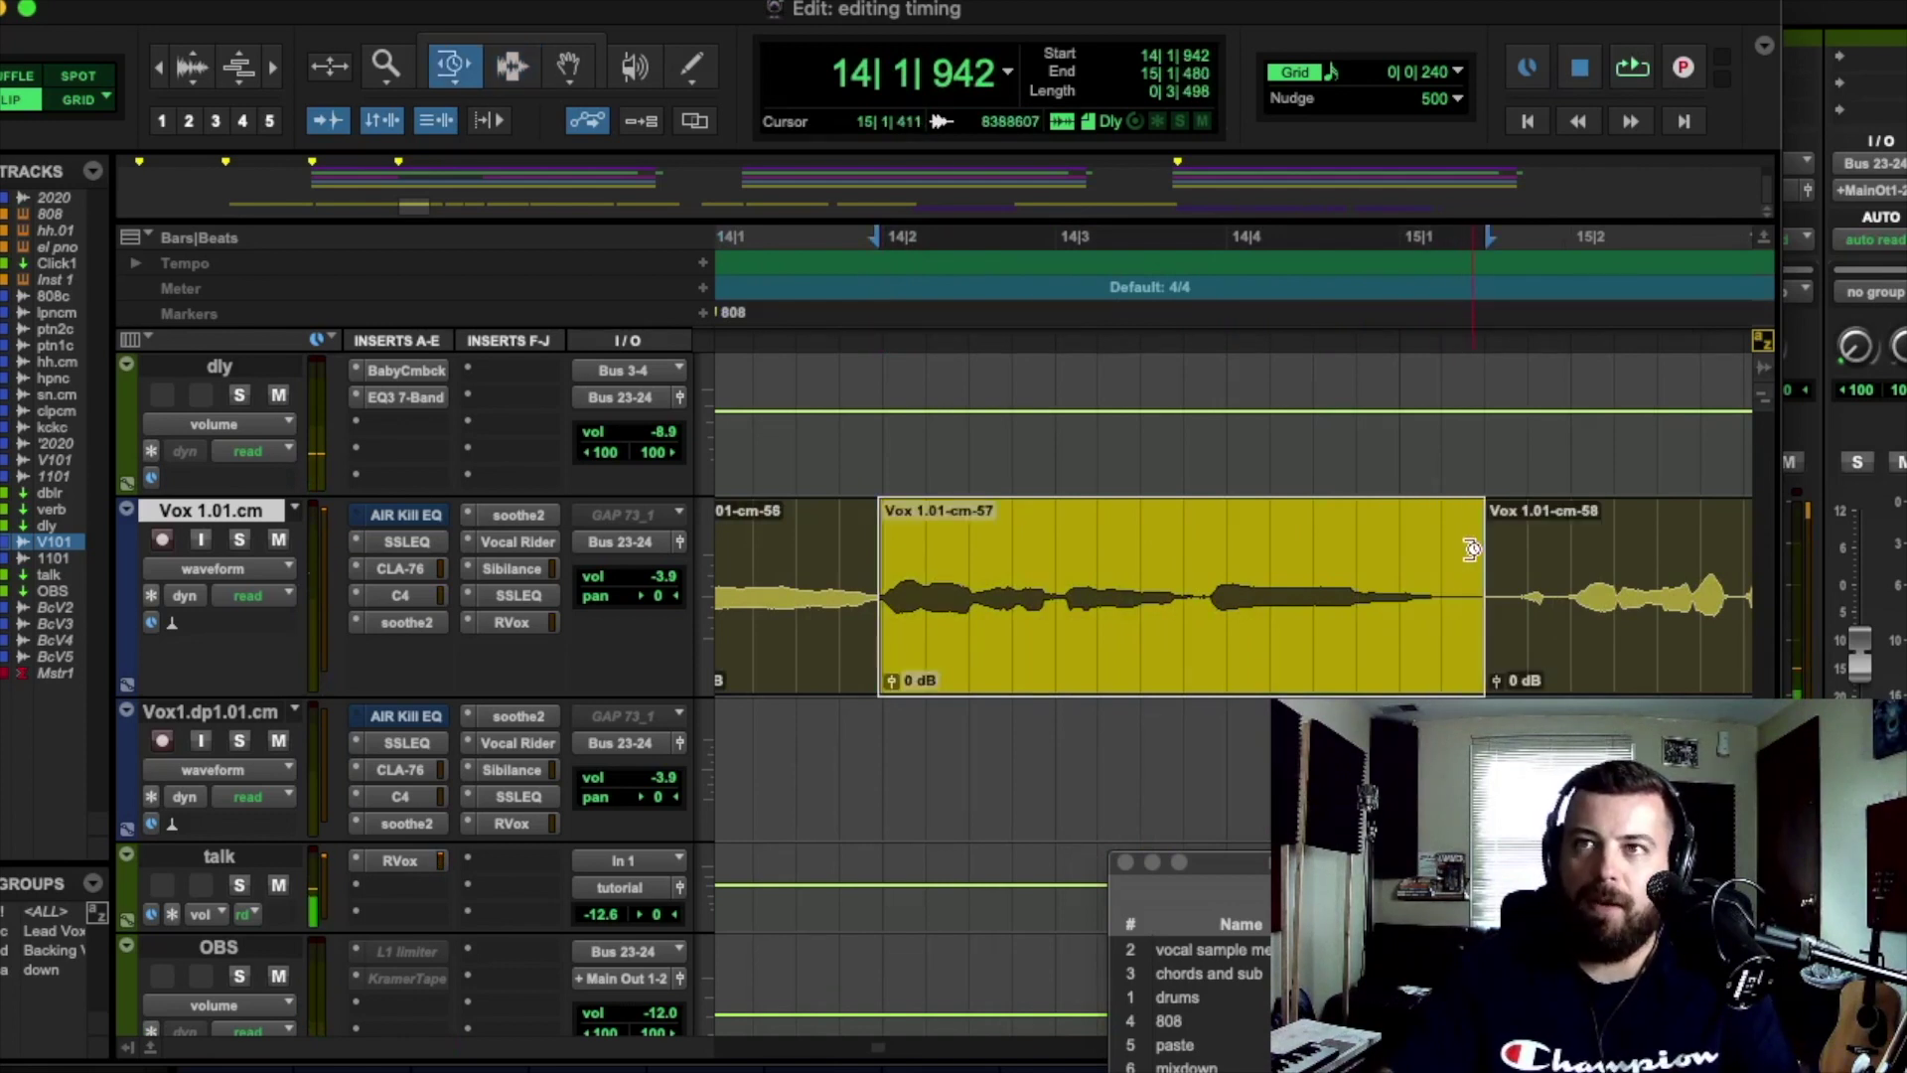
pyautogui.click(1478, 545)
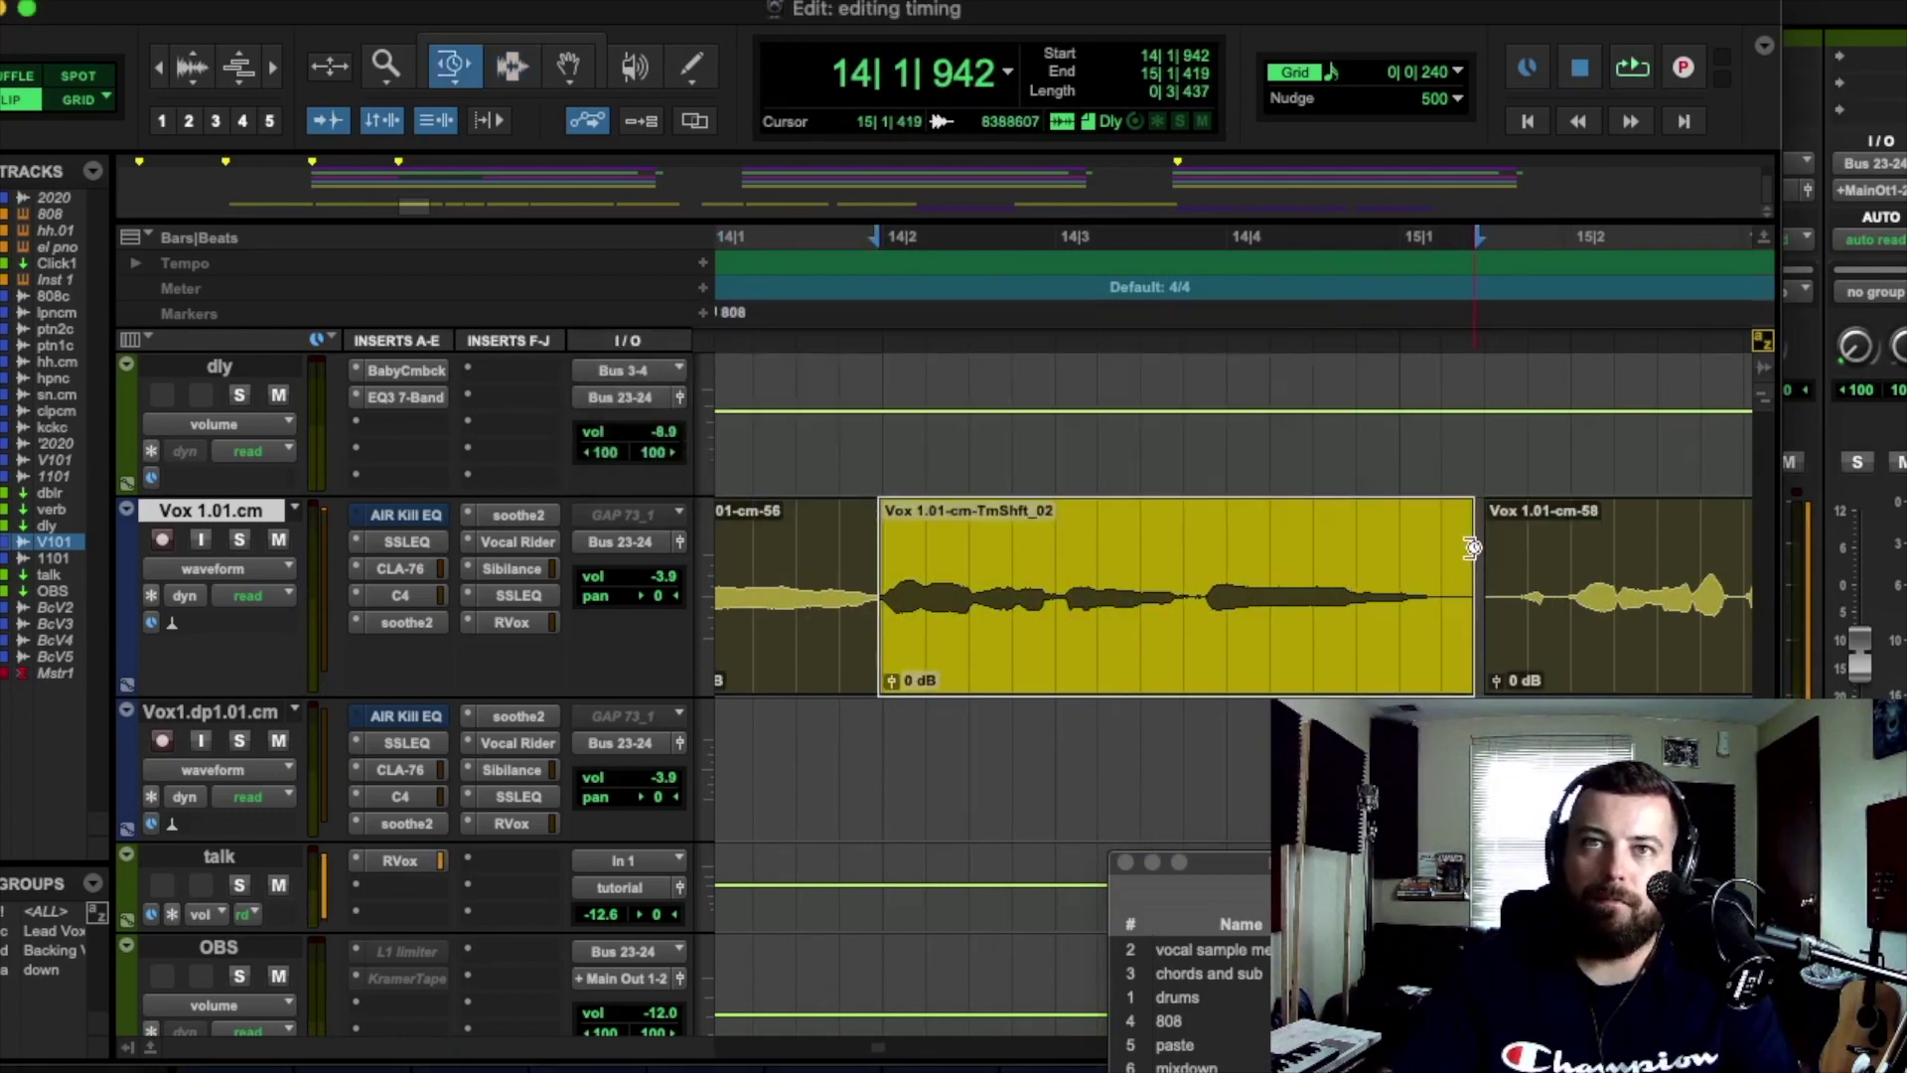
pyautogui.click(1446, 552)
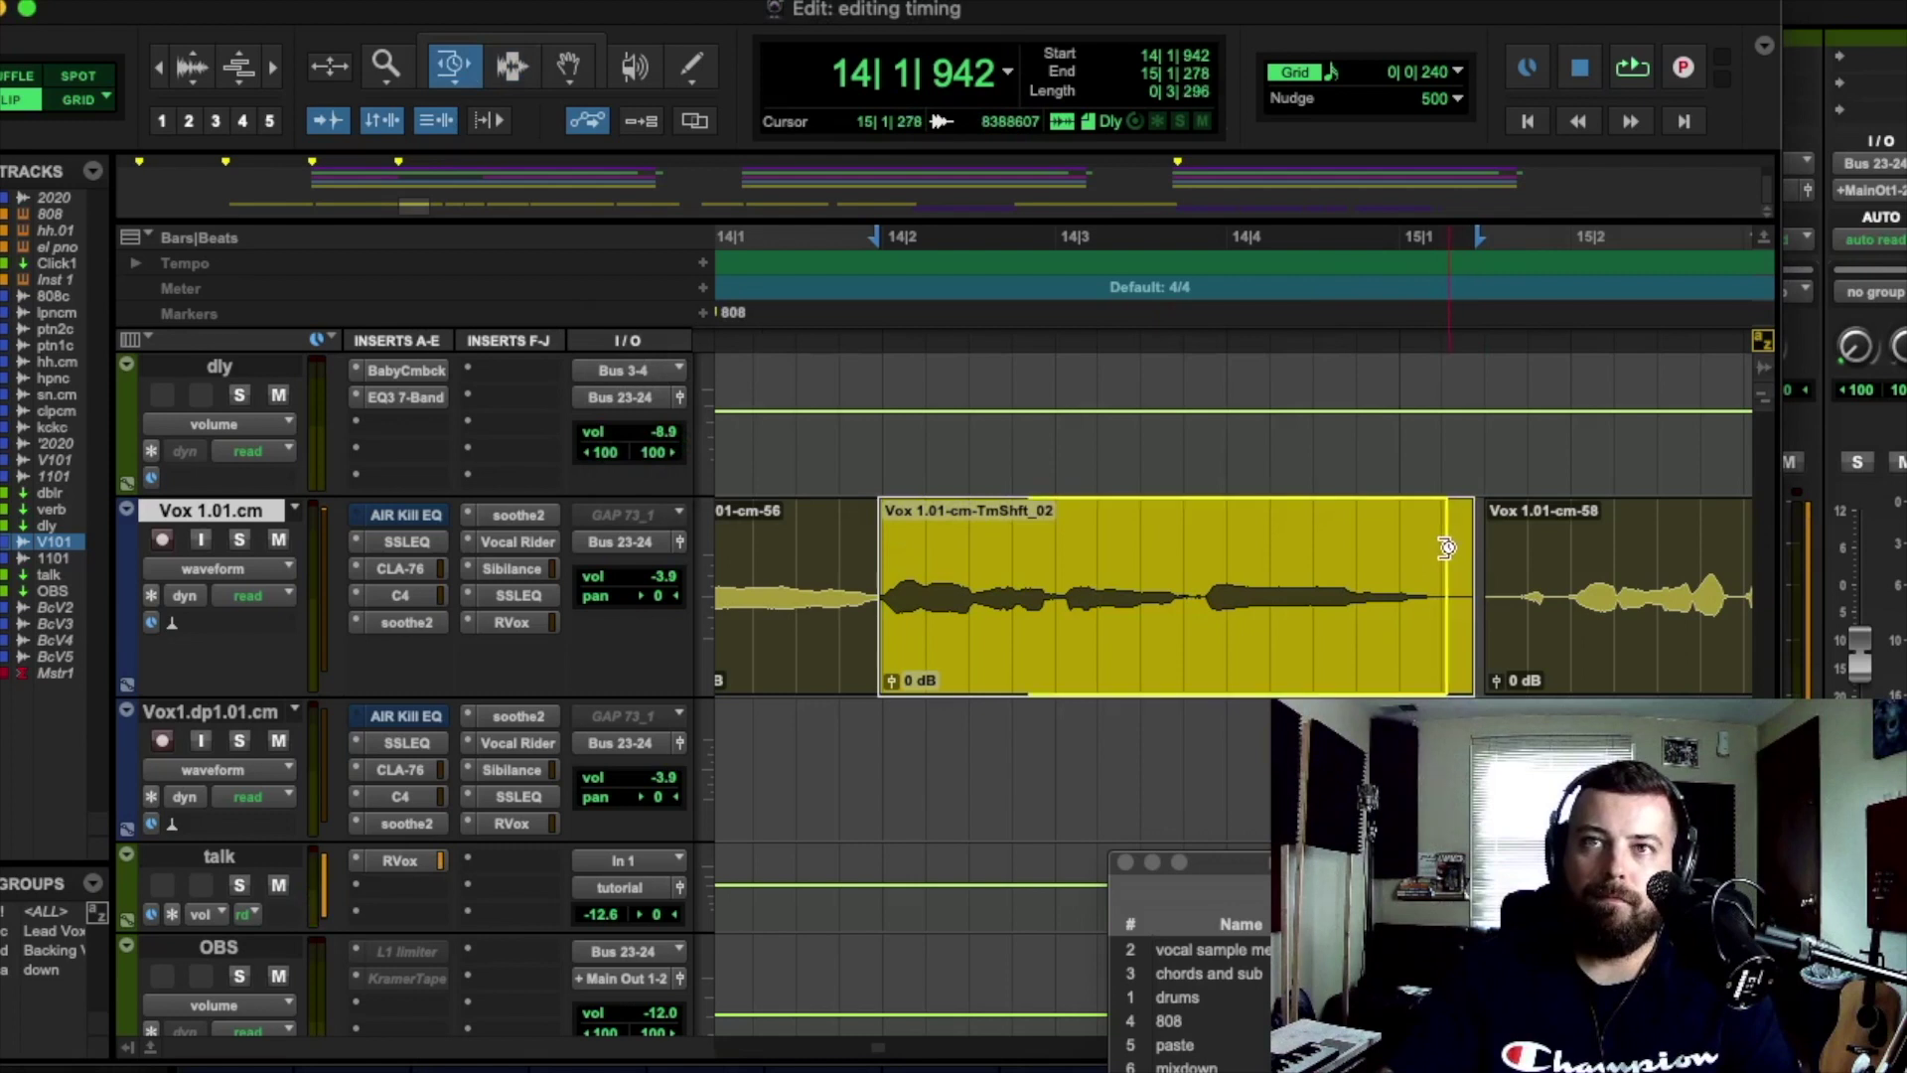
pyautogui.press('space')
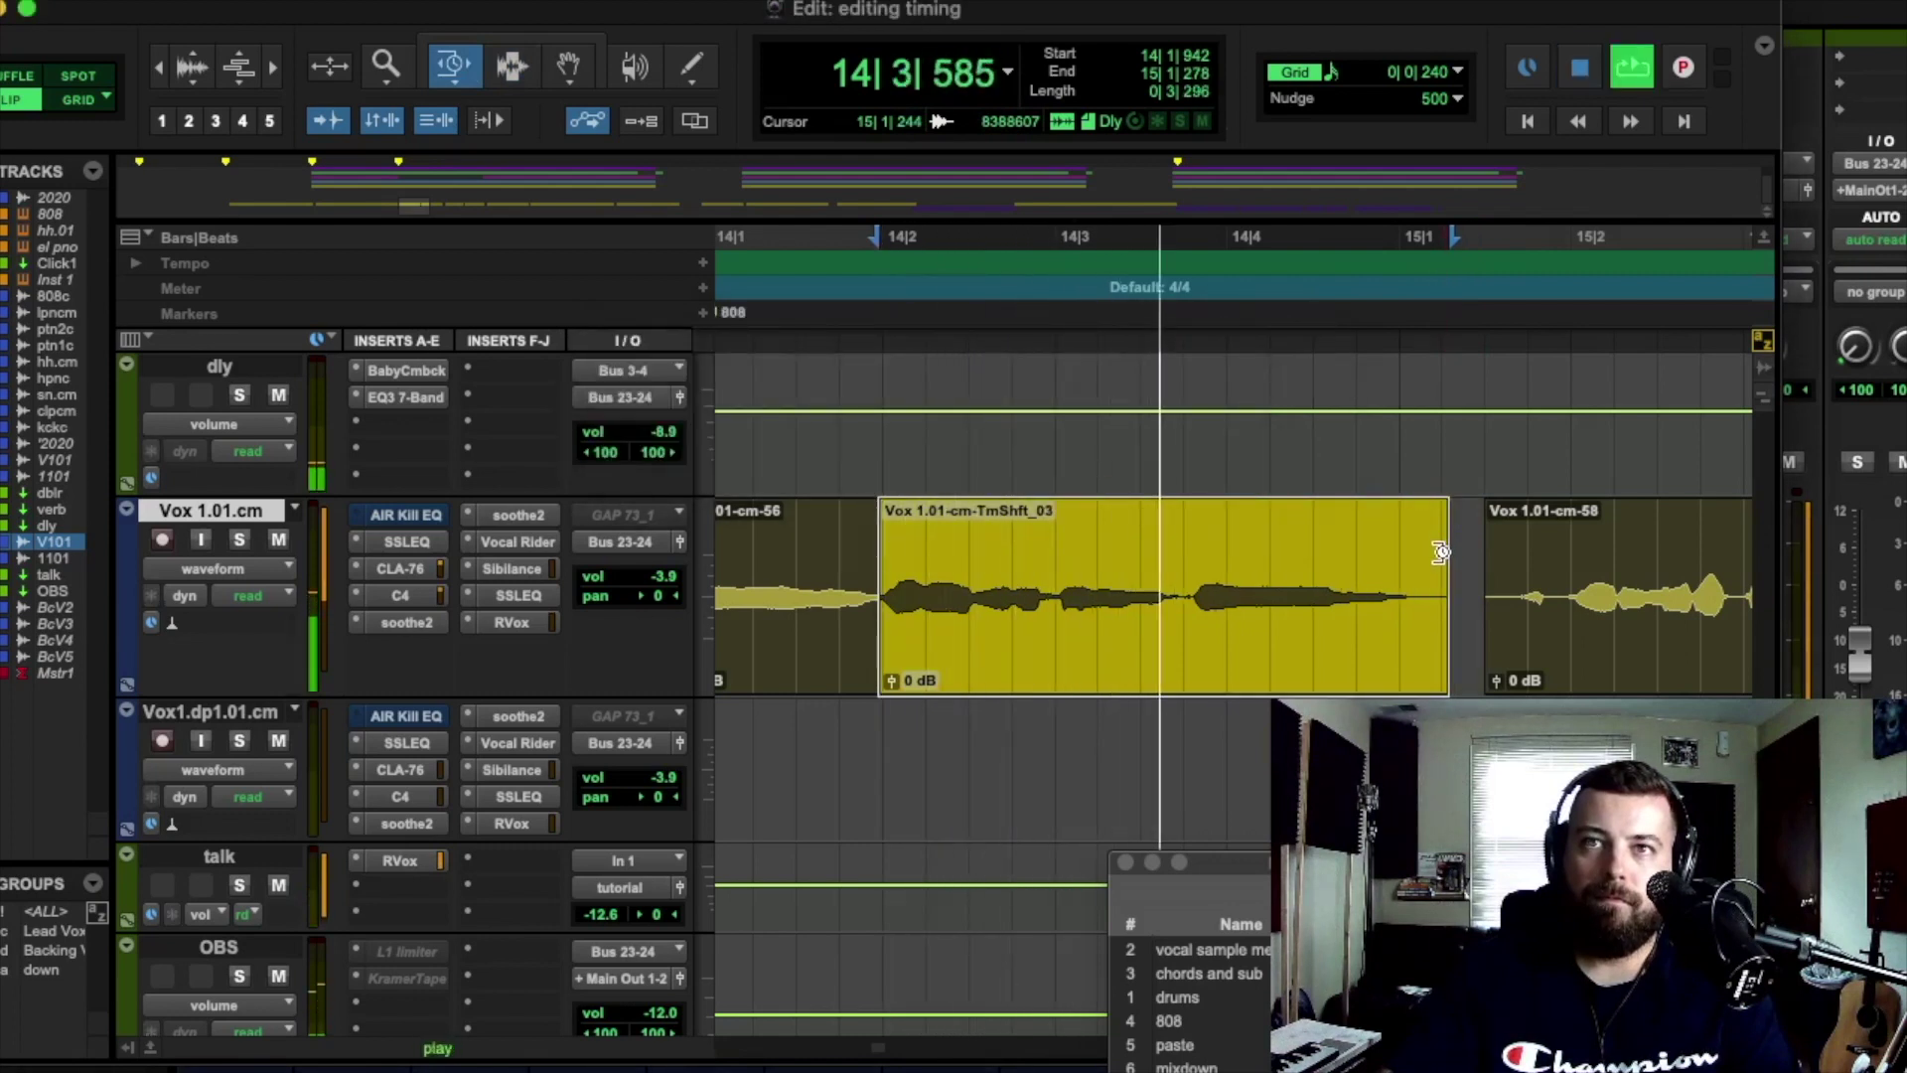
pyautogui.press('space')
# Step: Audition the compressed clip Vox 1.01-cm-TmShft_03 with the Selector tool
pyautogui.press('F7')
pyautogui.click(807, 552)
pyautogui.press('space')
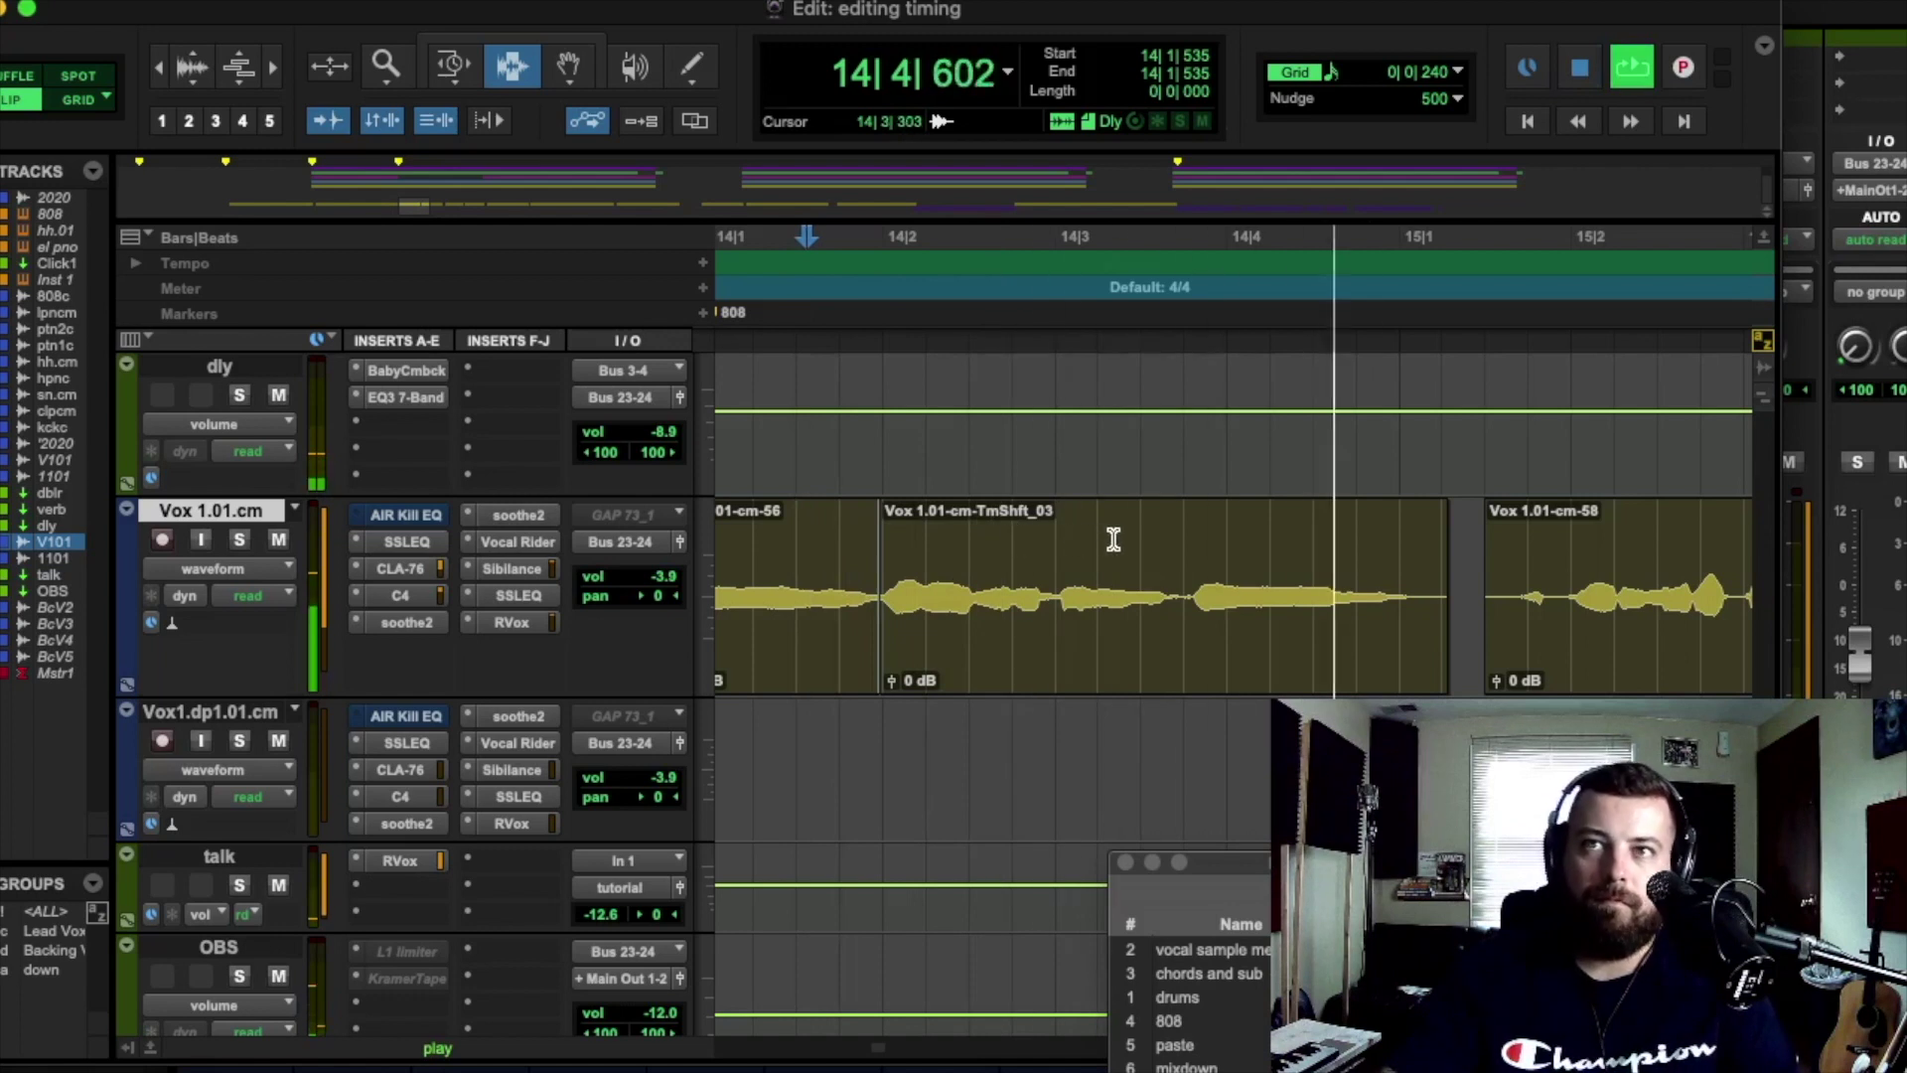
pyautogui.press('space')
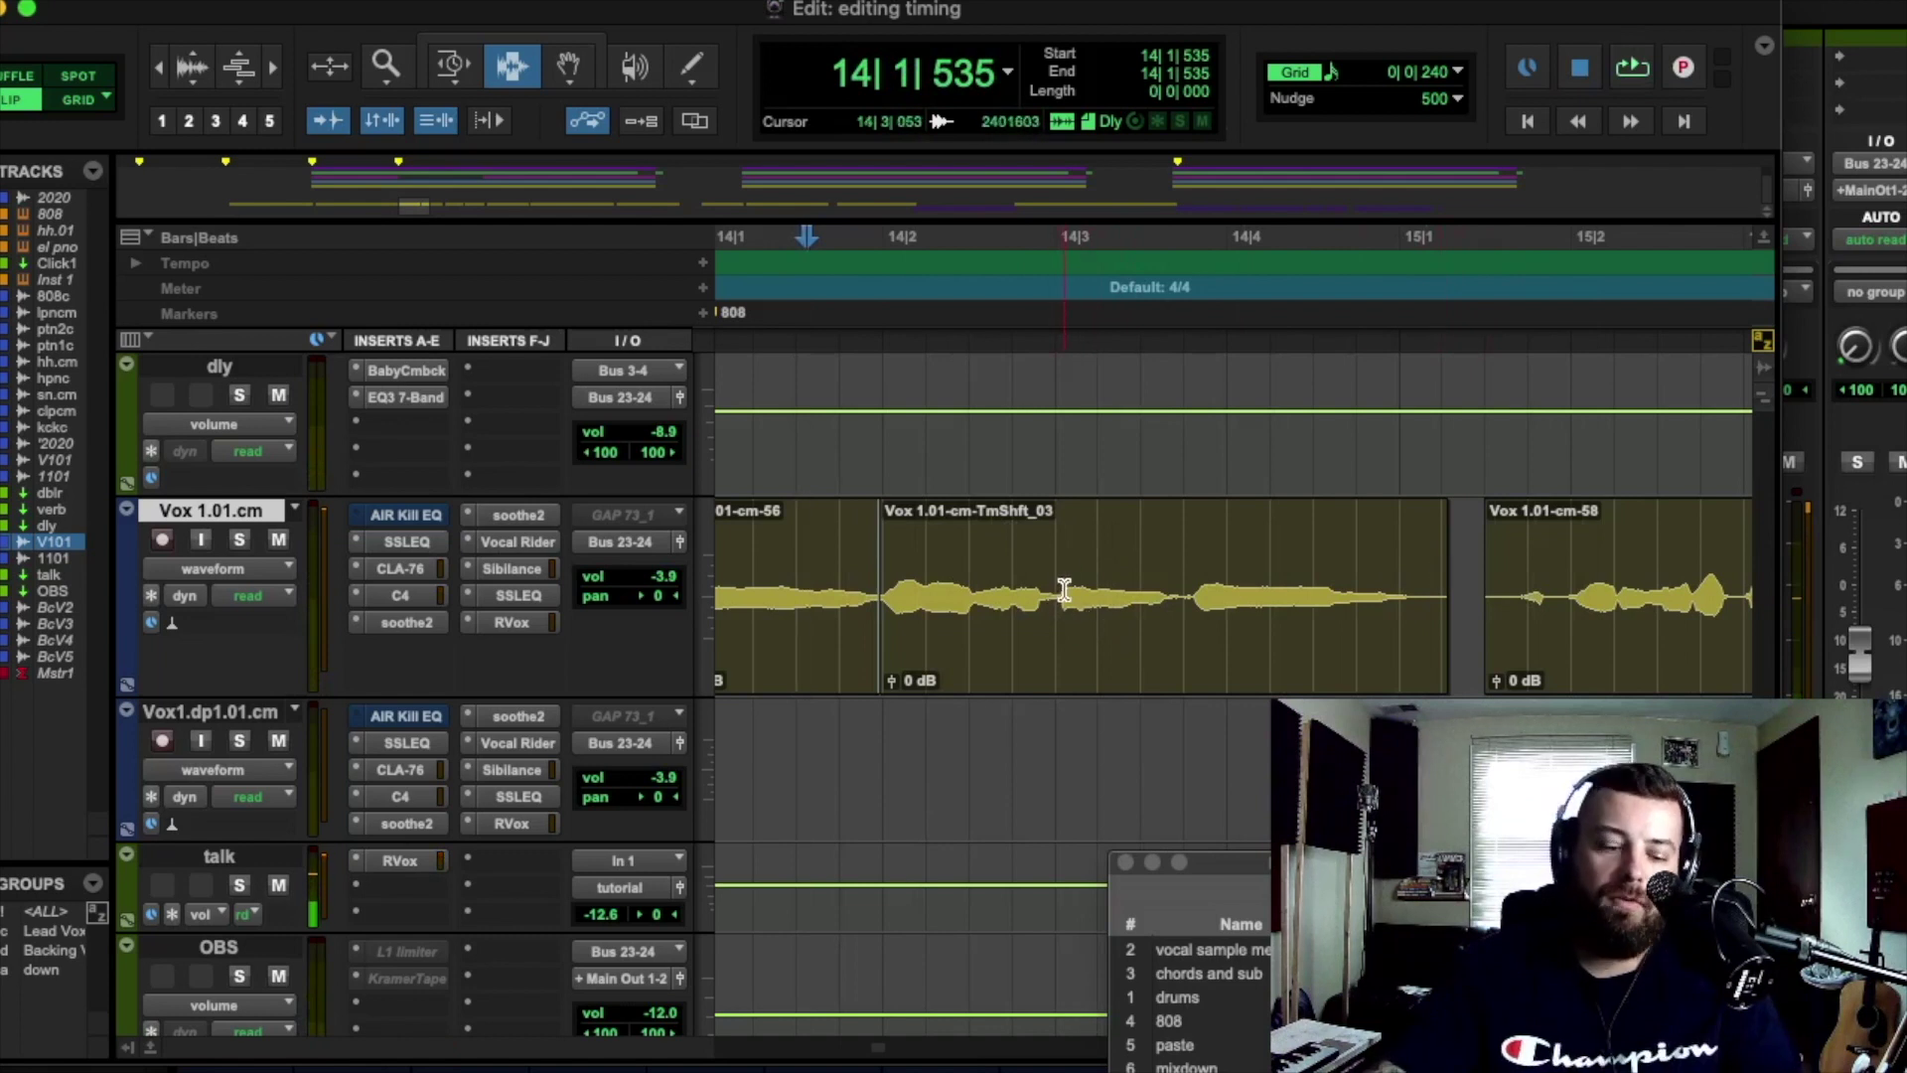
# Step: Undo the earlier stretch, TCE-trim the phrase to end at 15|1|303, and play it back
pyautogui.press('super+z')
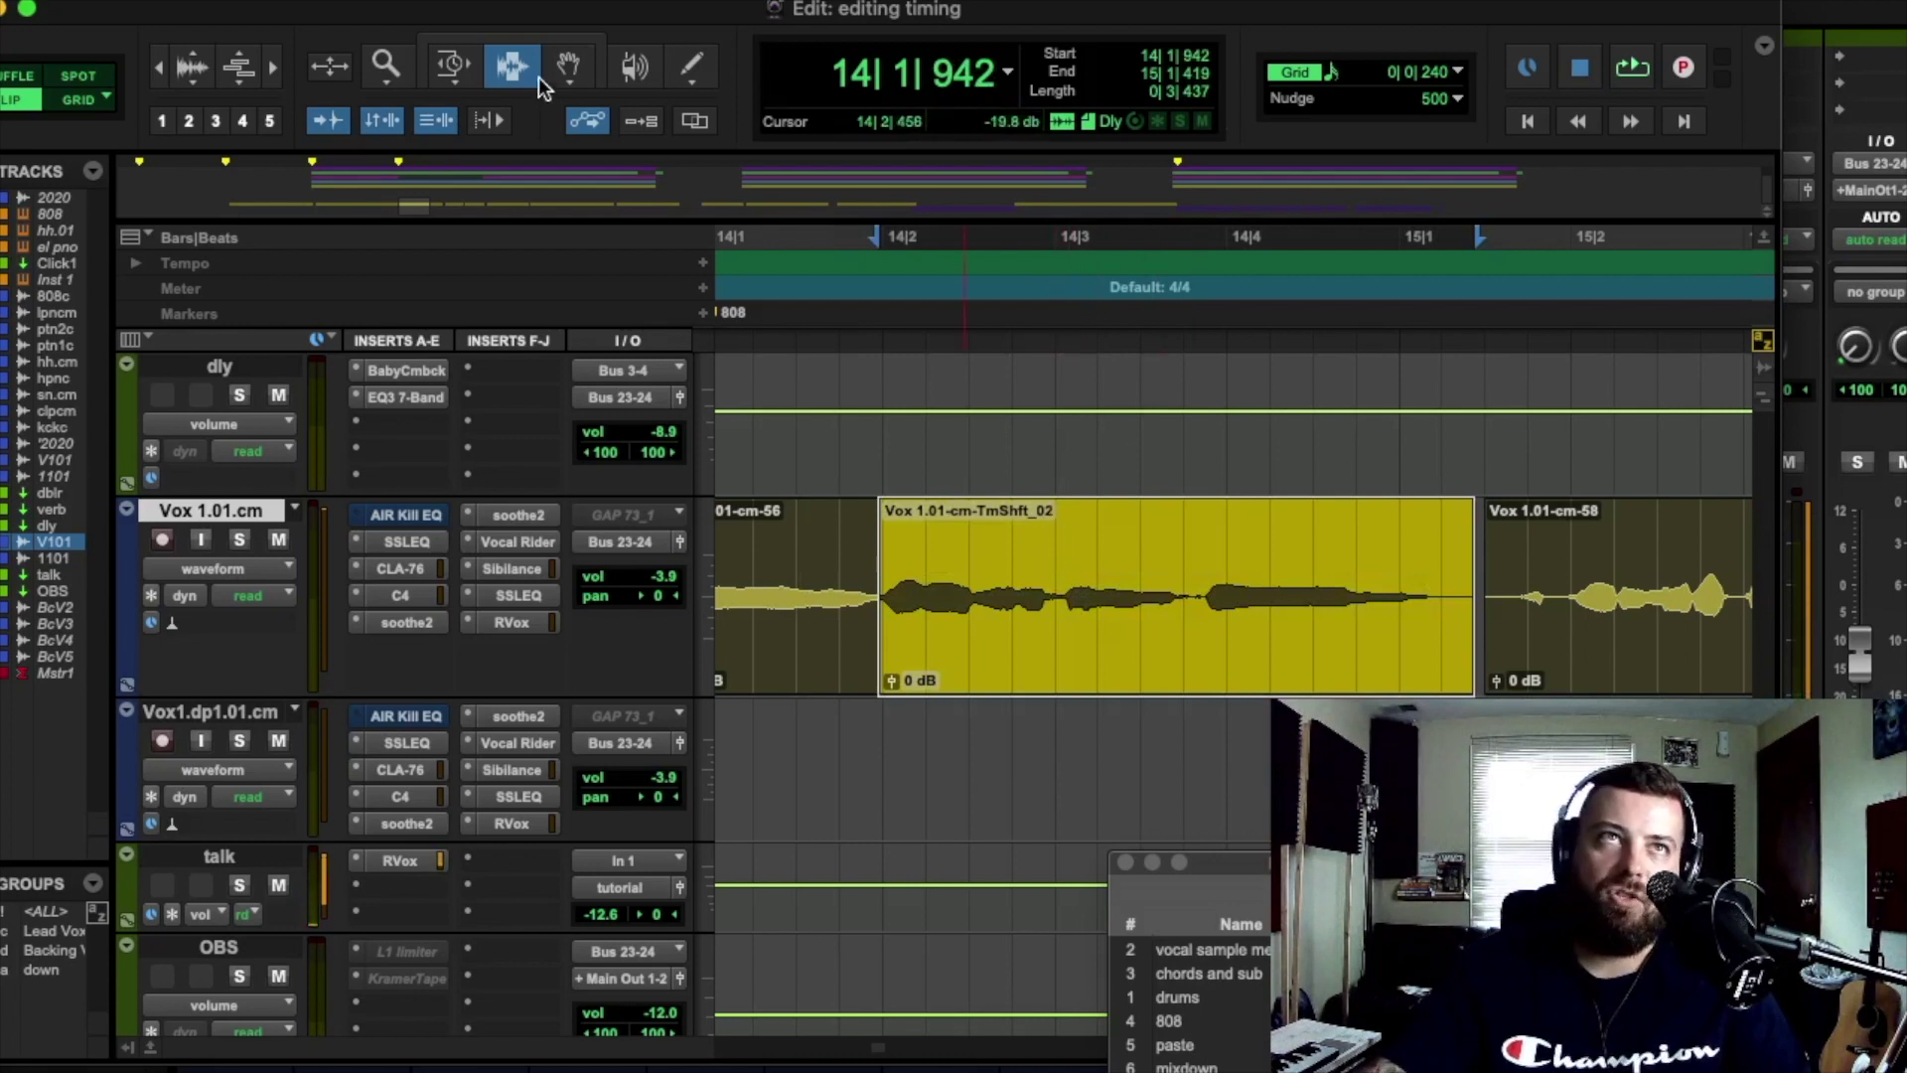
pyautogui.click(437, 61)
pyautogui.moveTo(1472, 589); pyautogui.dragTo(1448, 594)
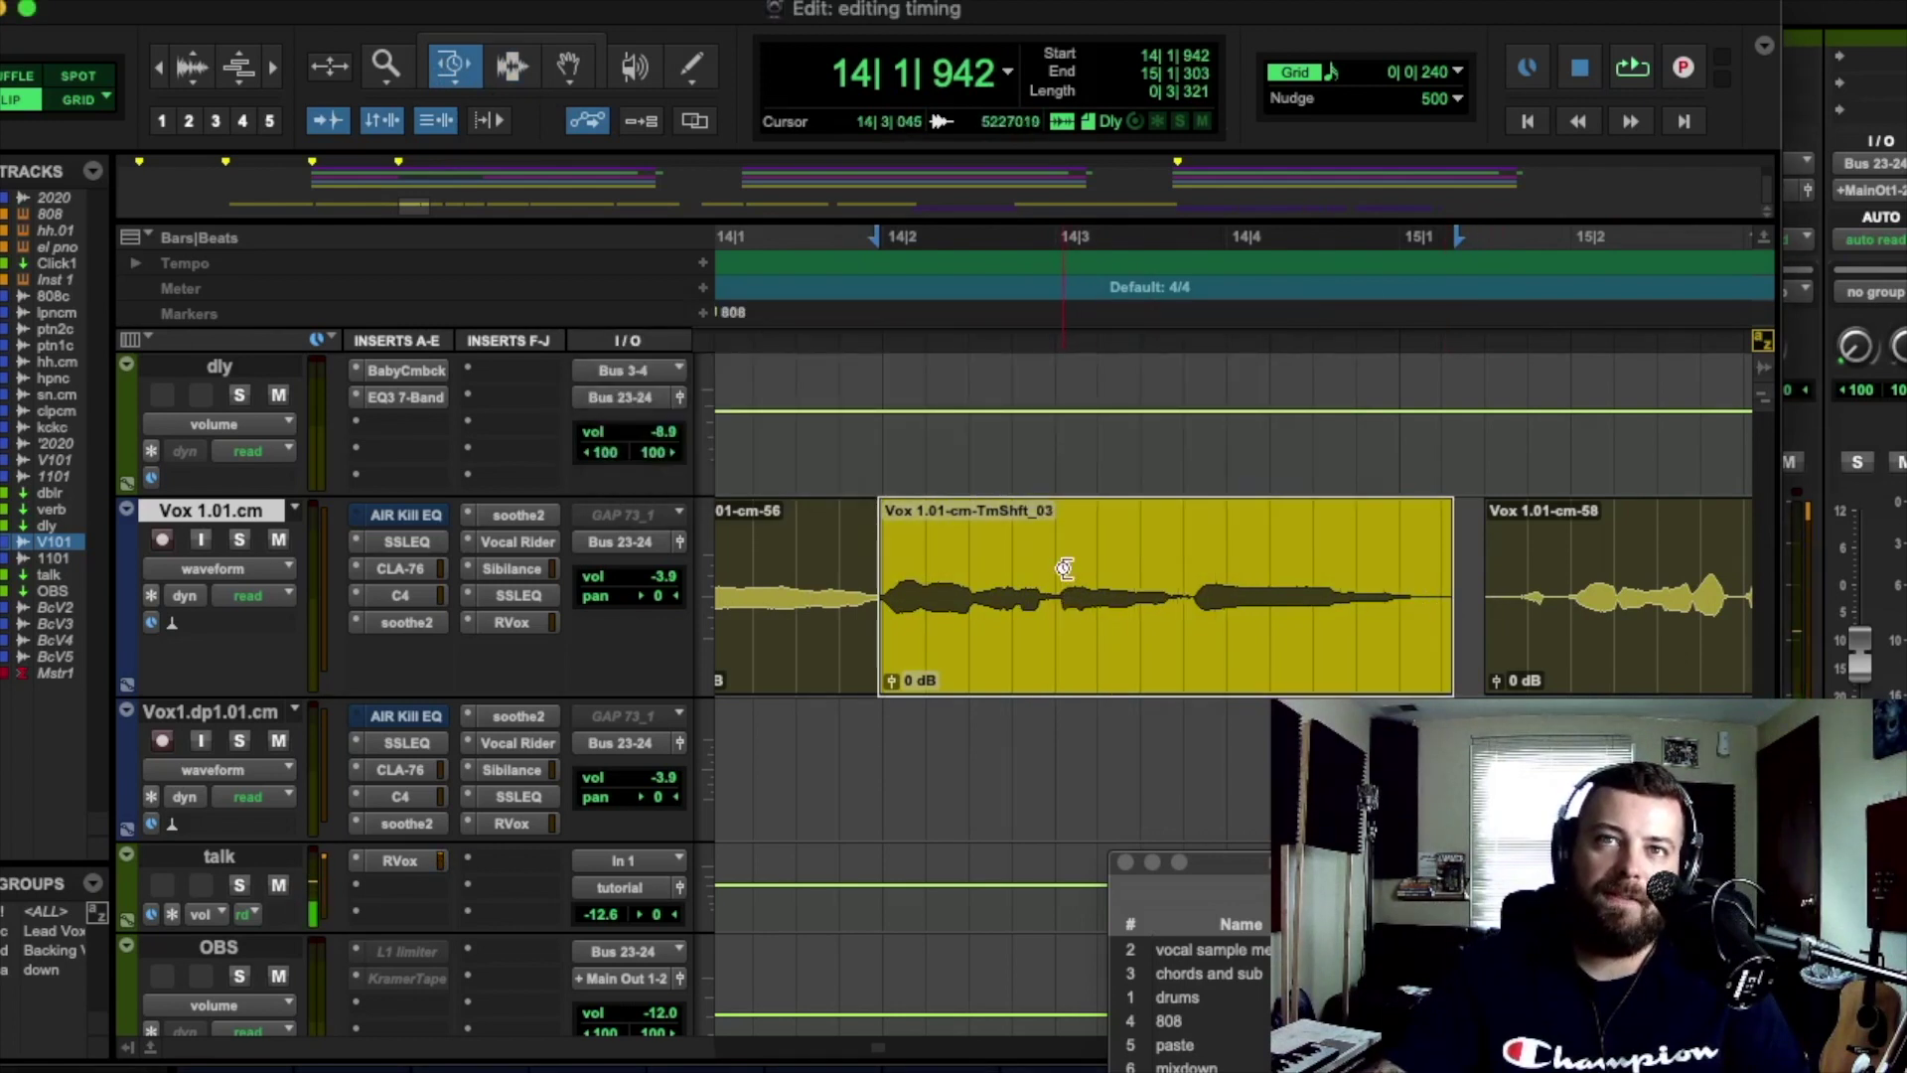
pyautogui.press('space')
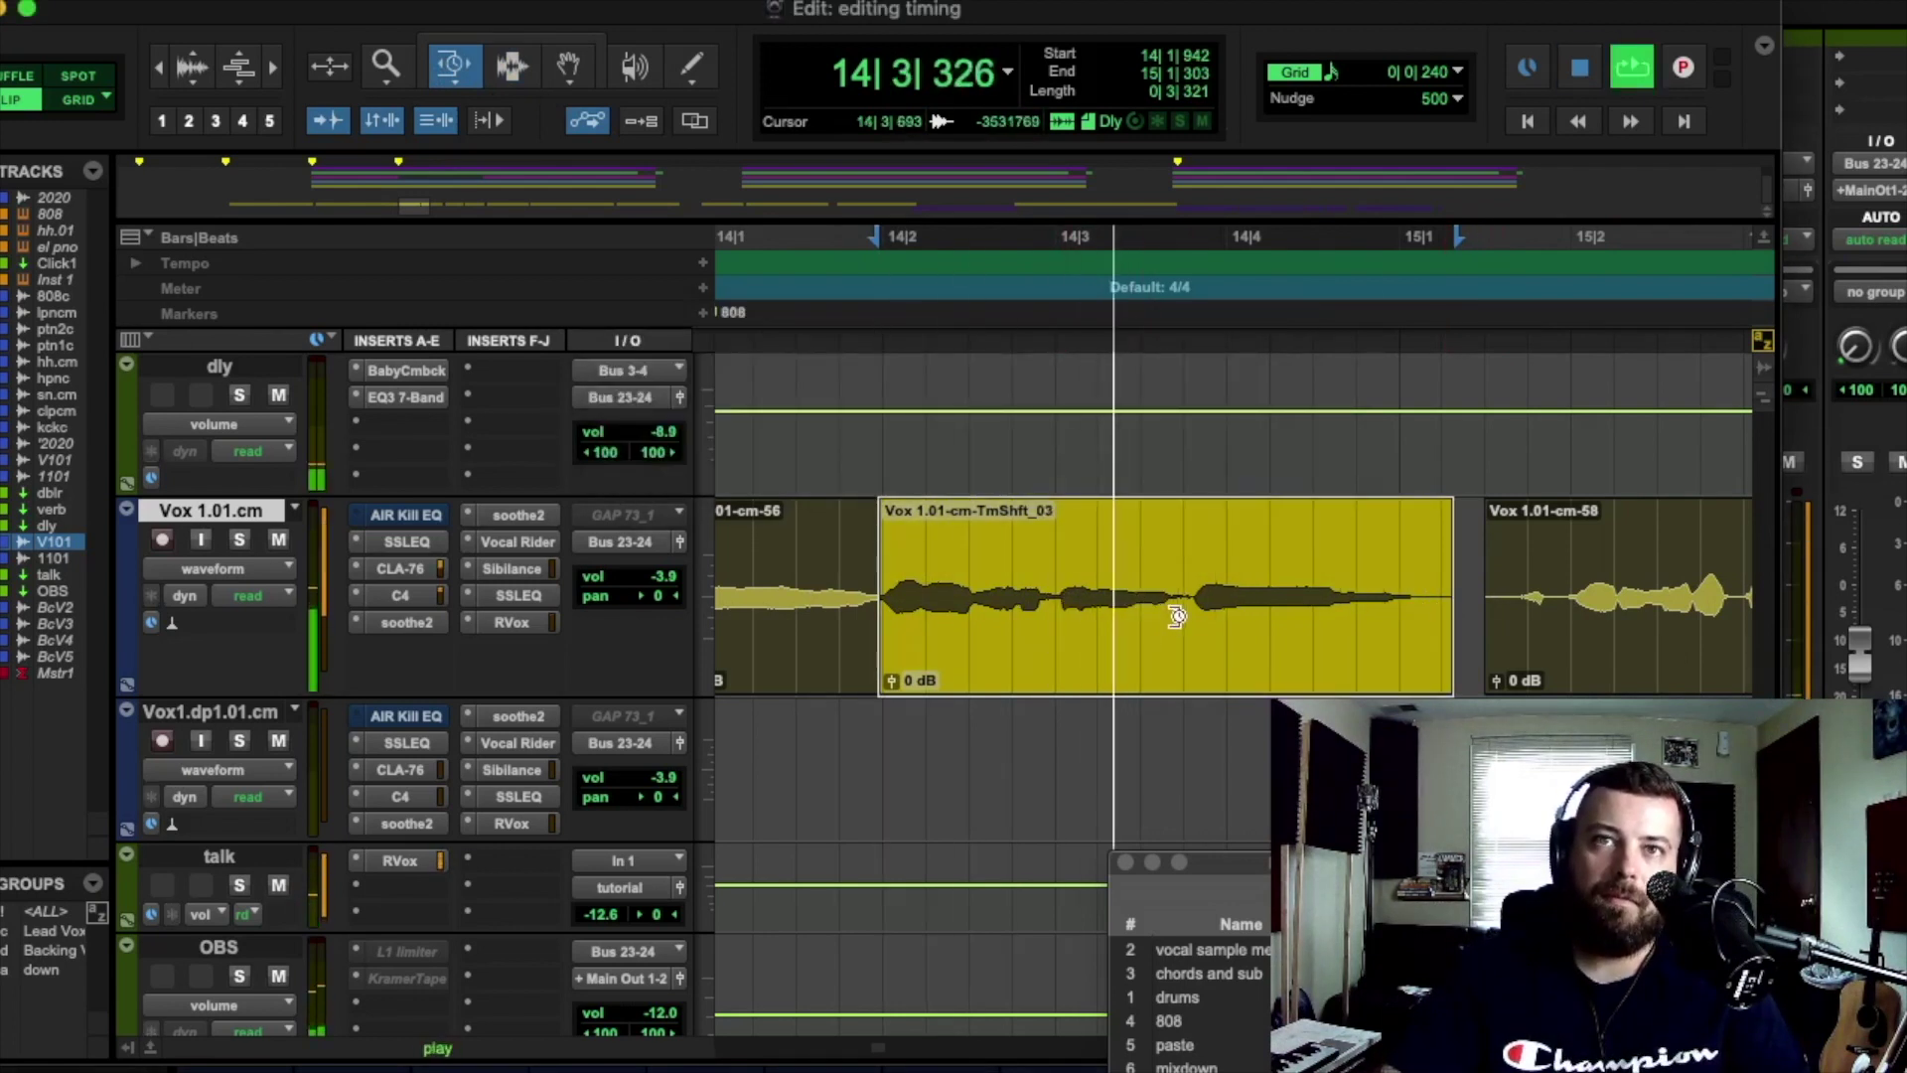
pyautogui.press('space')
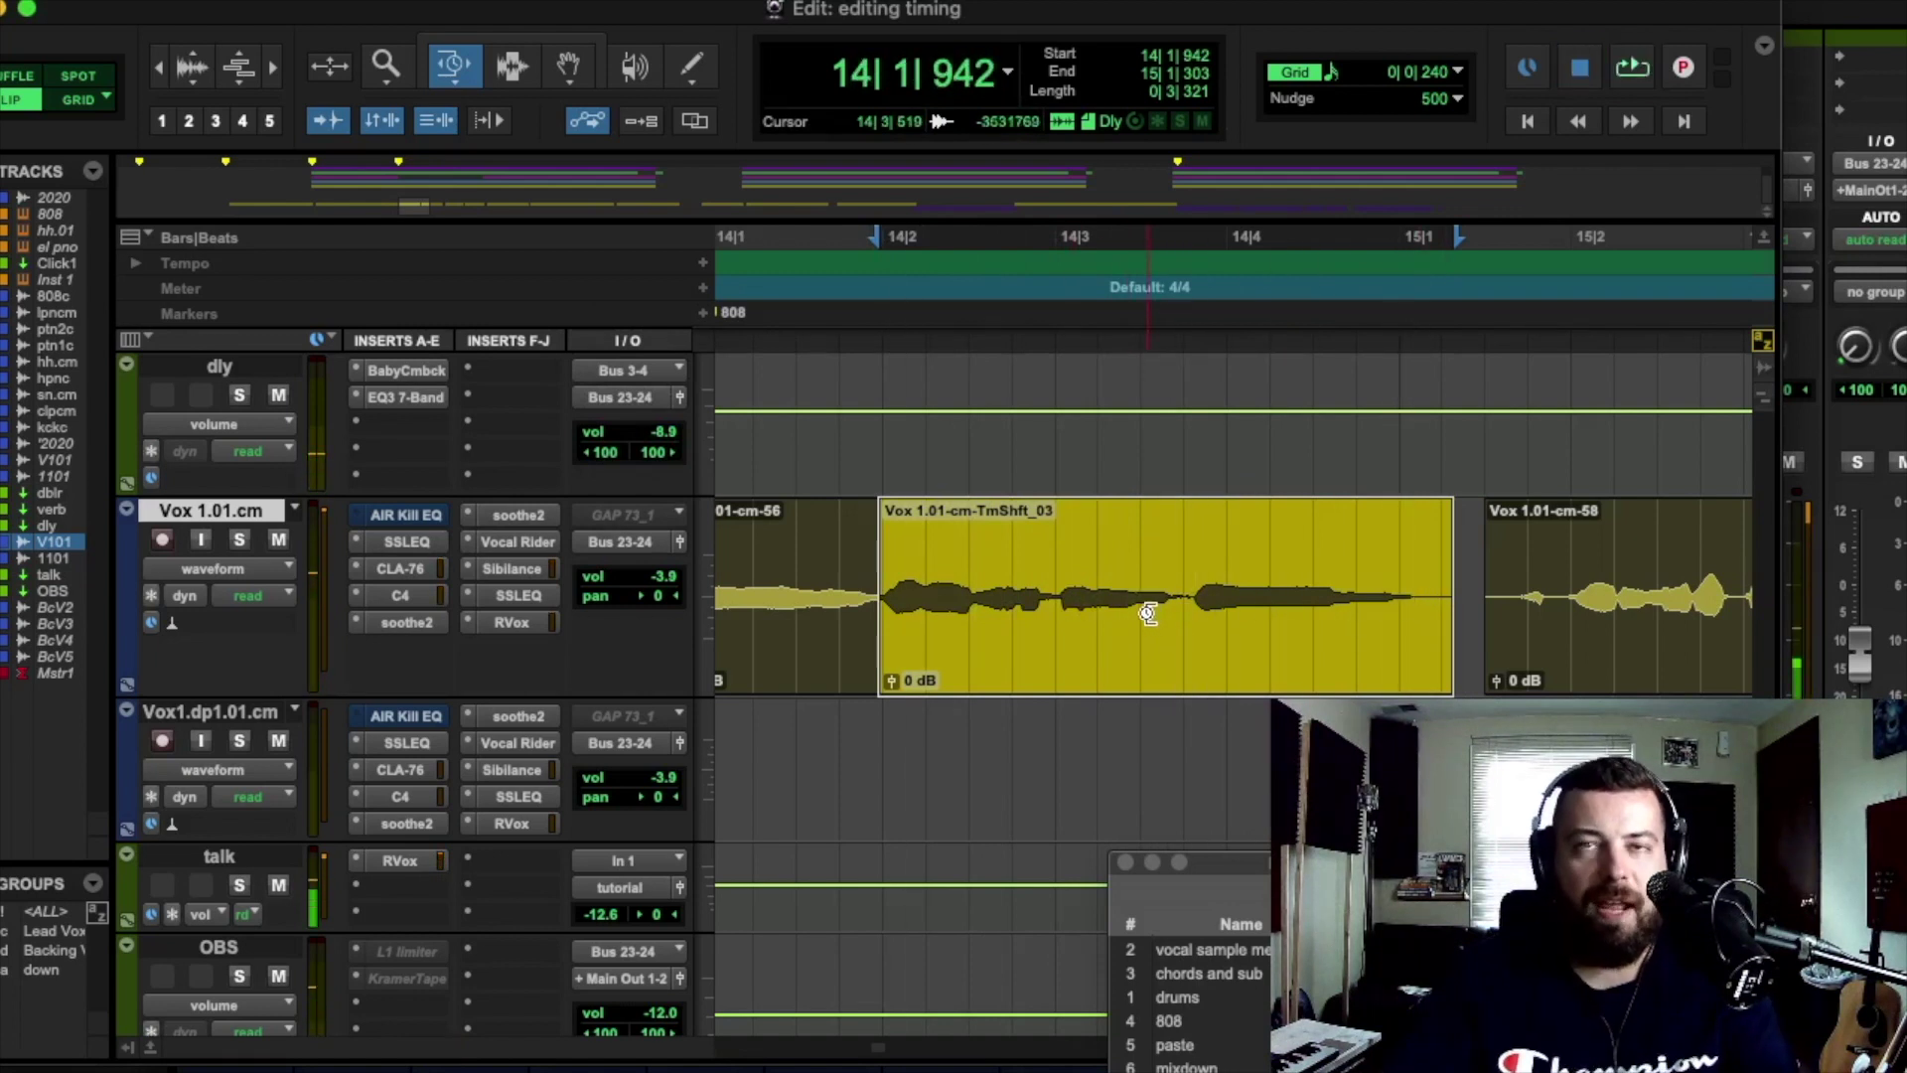
# Step: With the Selector, audition Vox 1.01-cm-TmShft_03 from several positions, including 15|1|244
pyautogui.press('F7')
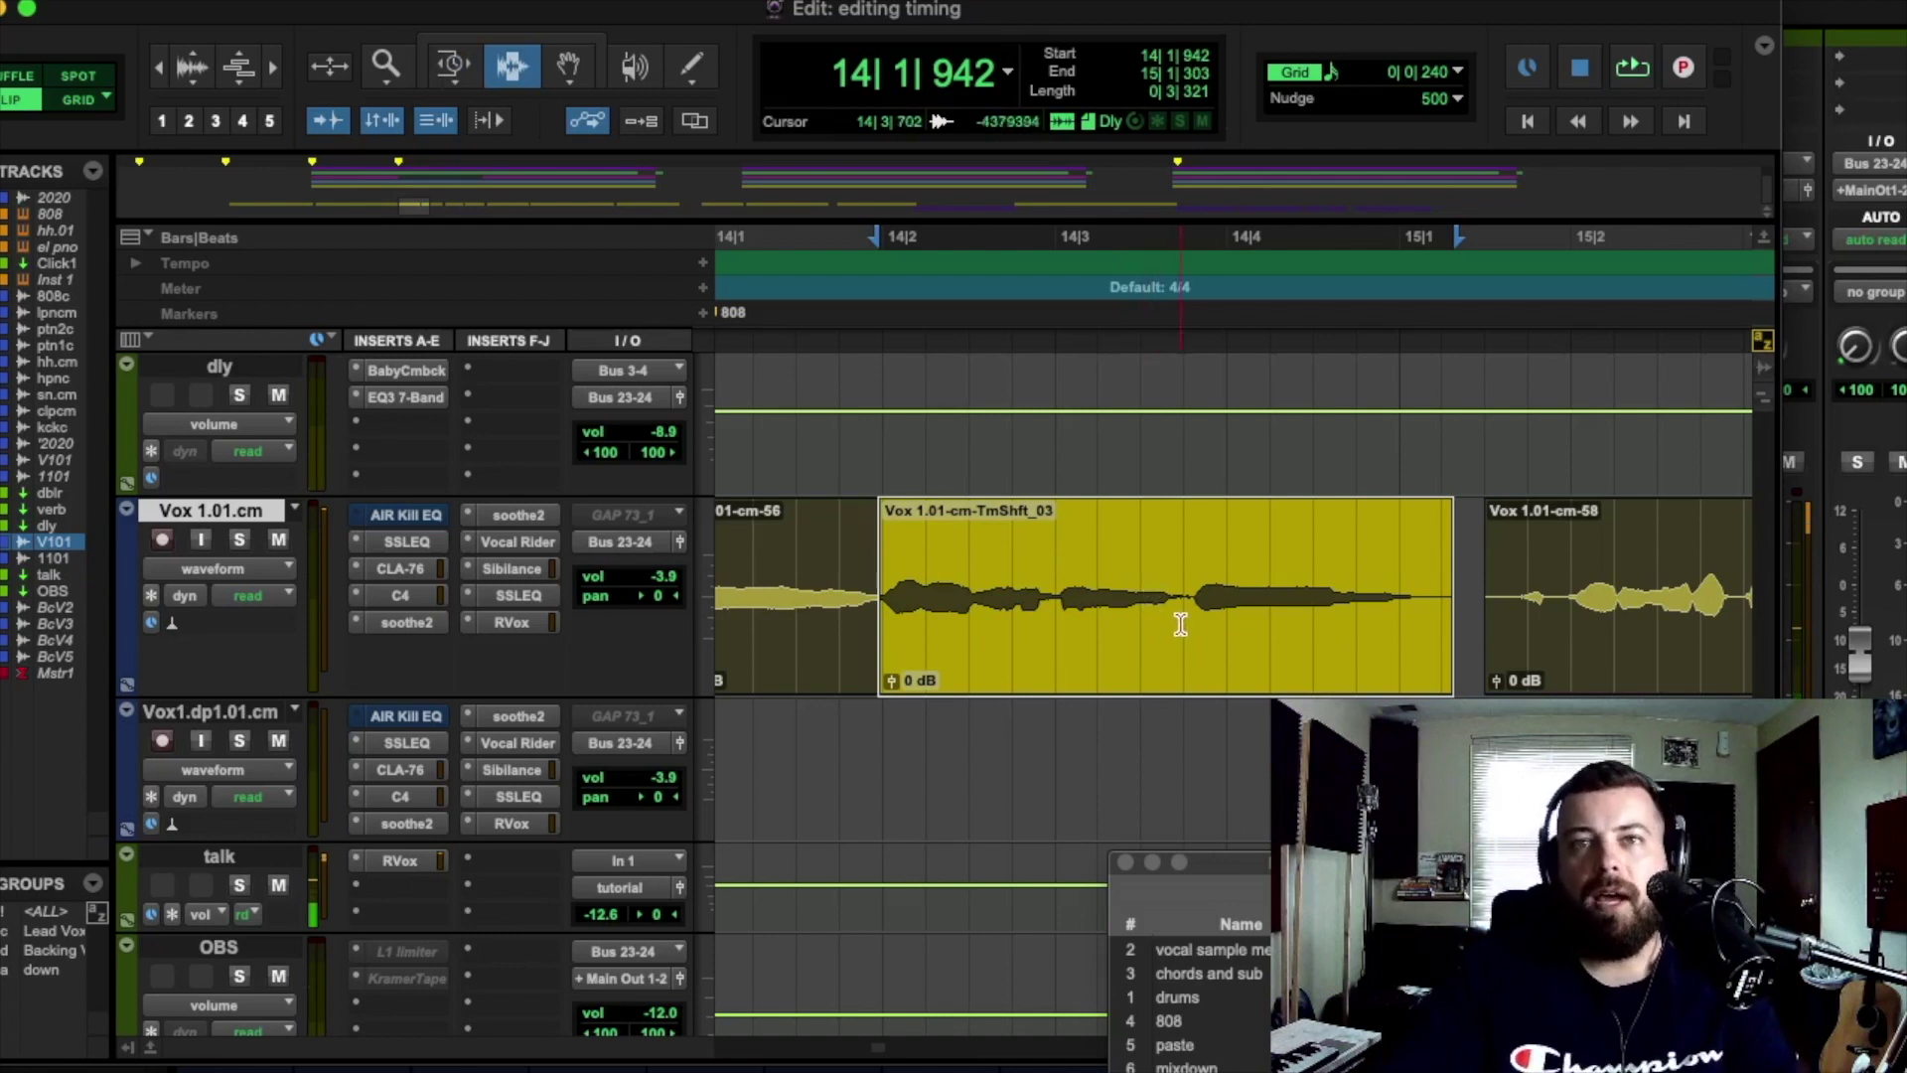
pyautogui.click(801, 511)
pyautogui.press('space')
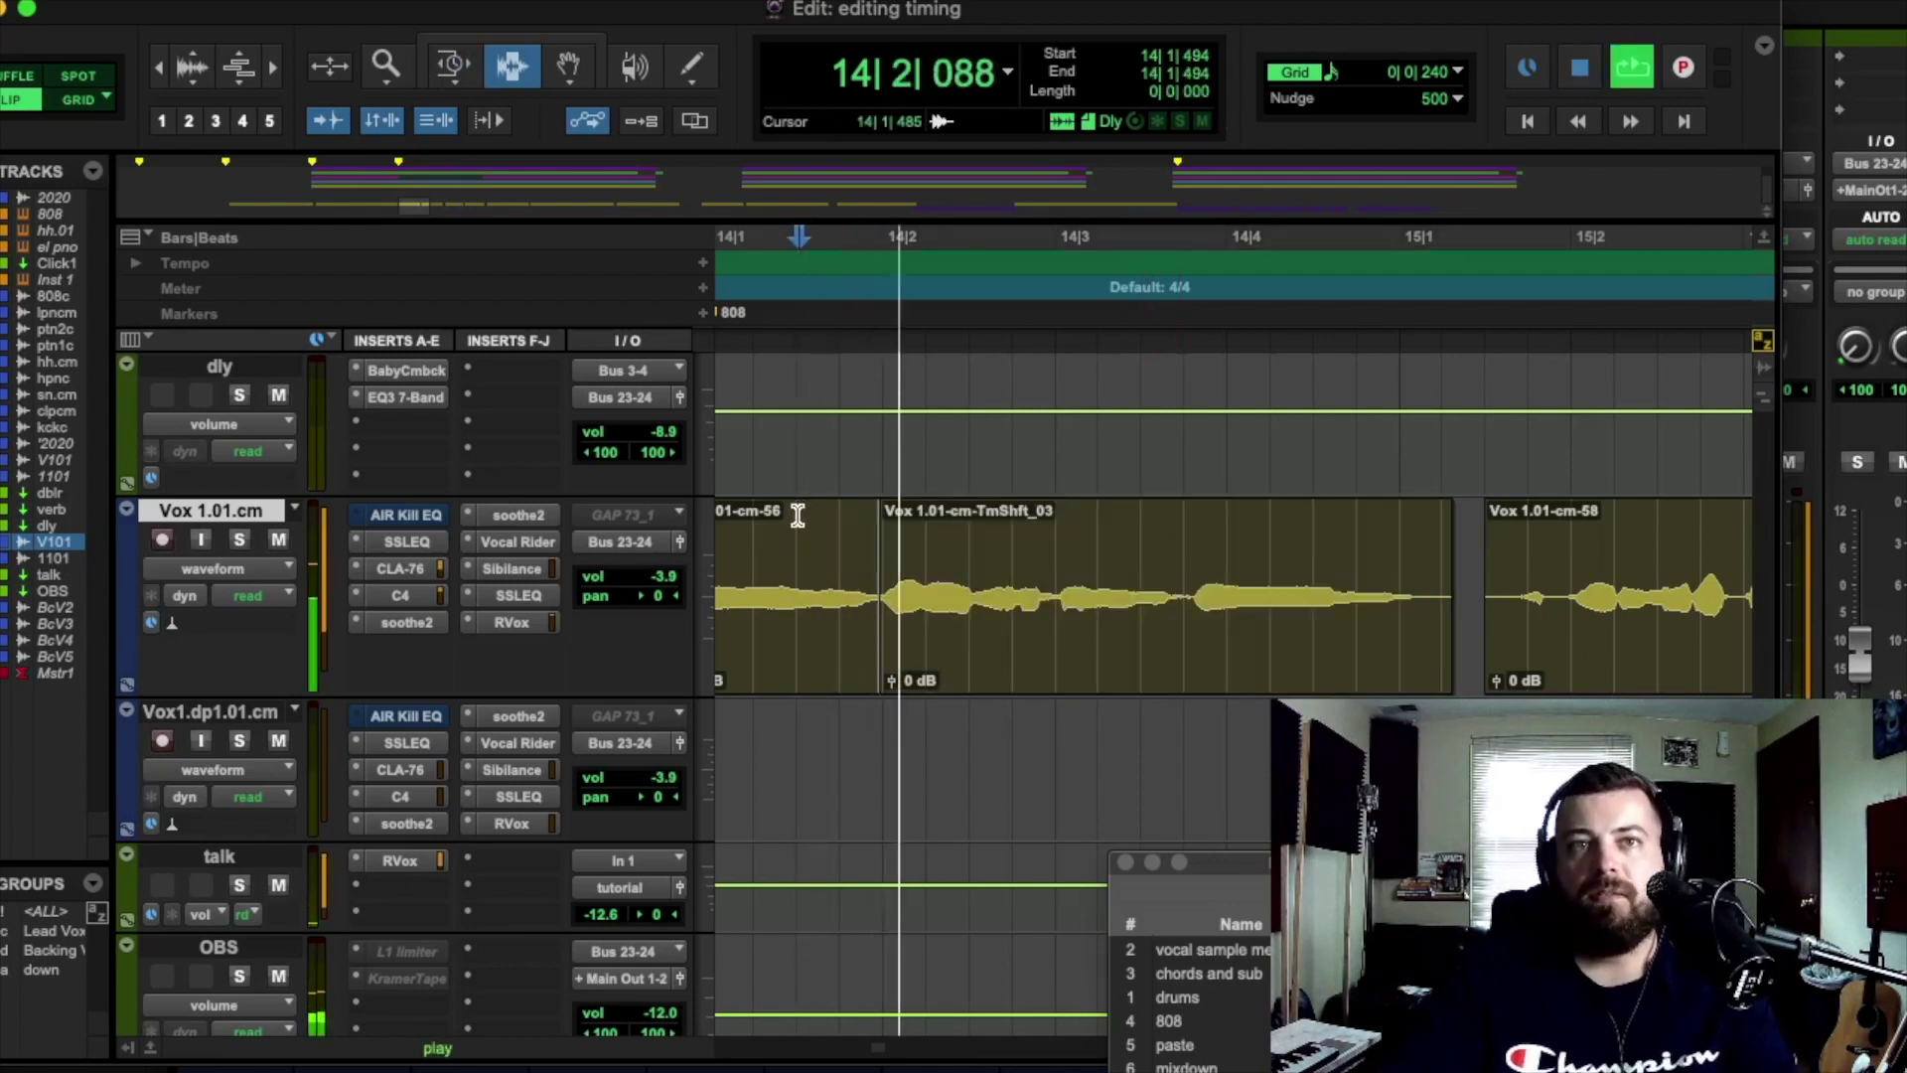
pyautogui.doubleClick(1162, 581)
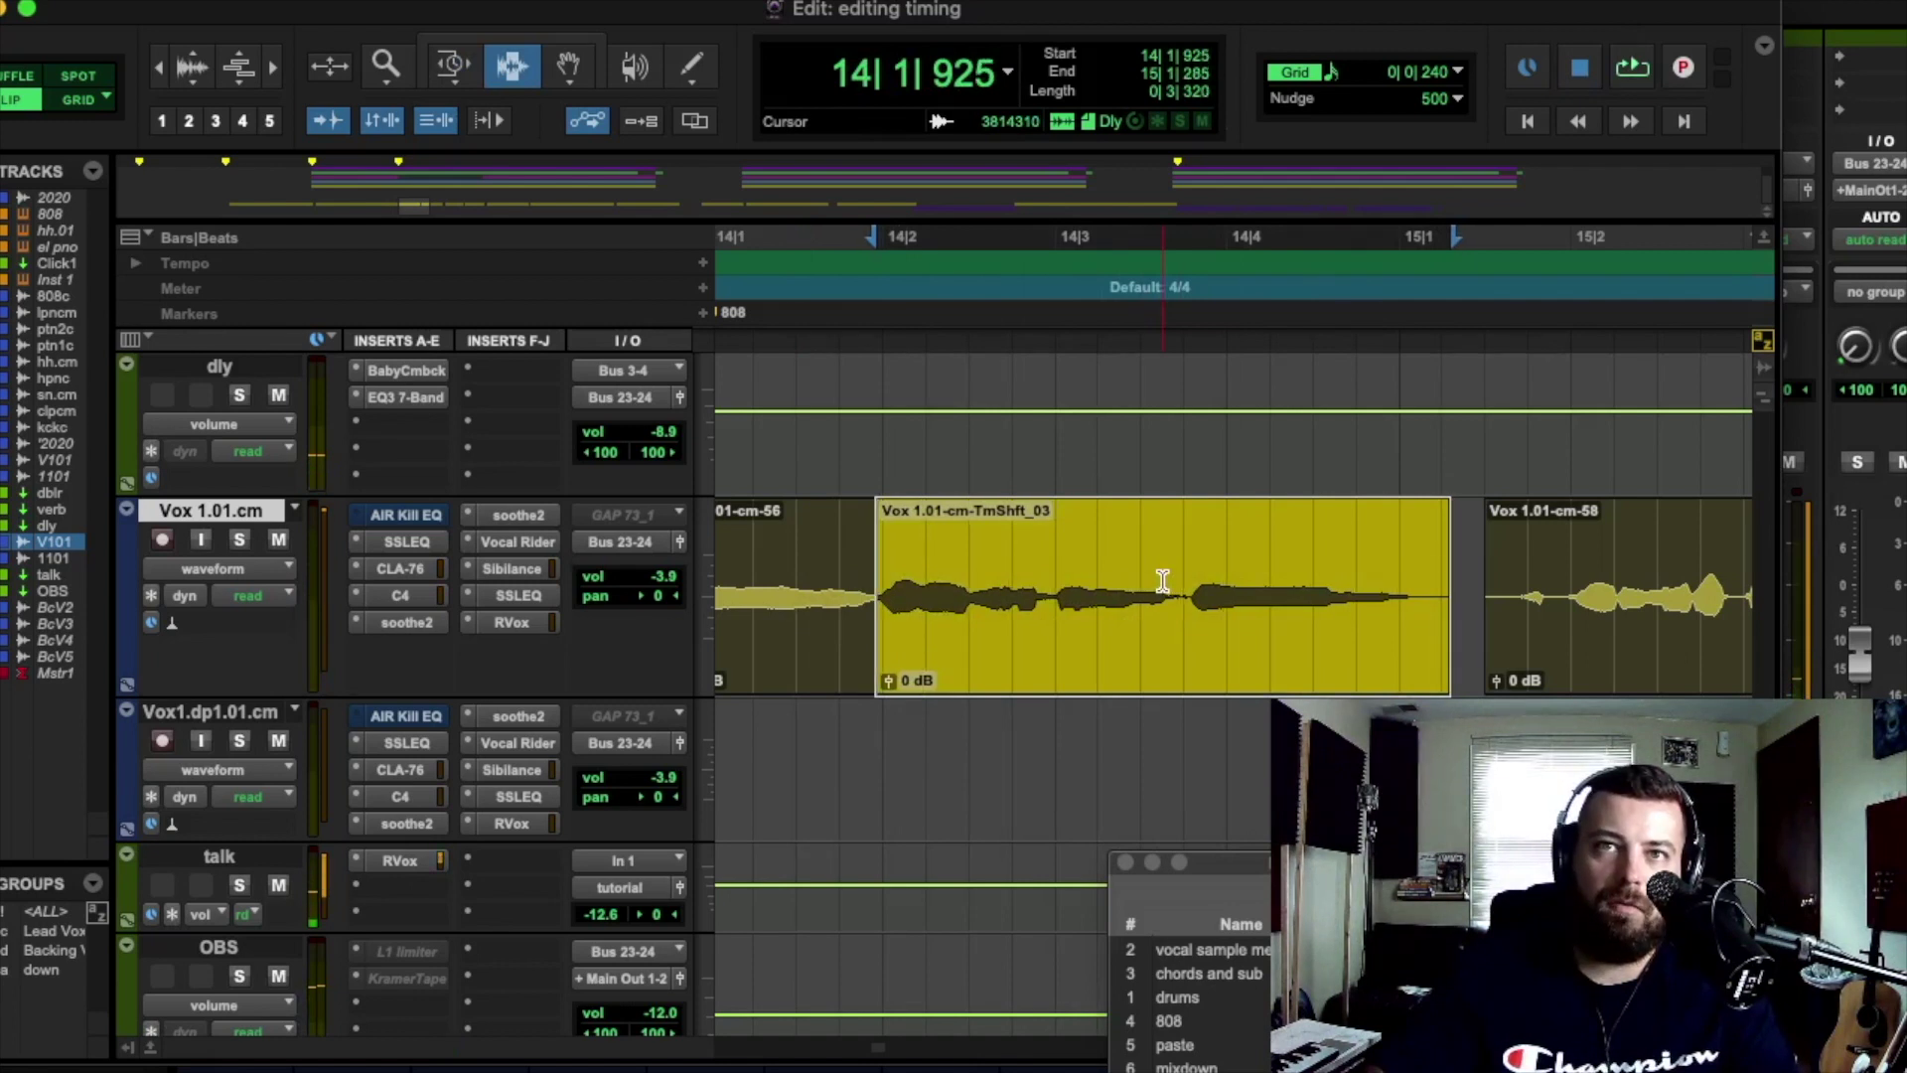
pyautogui.click(780, 588)
pyautogui.press('space')
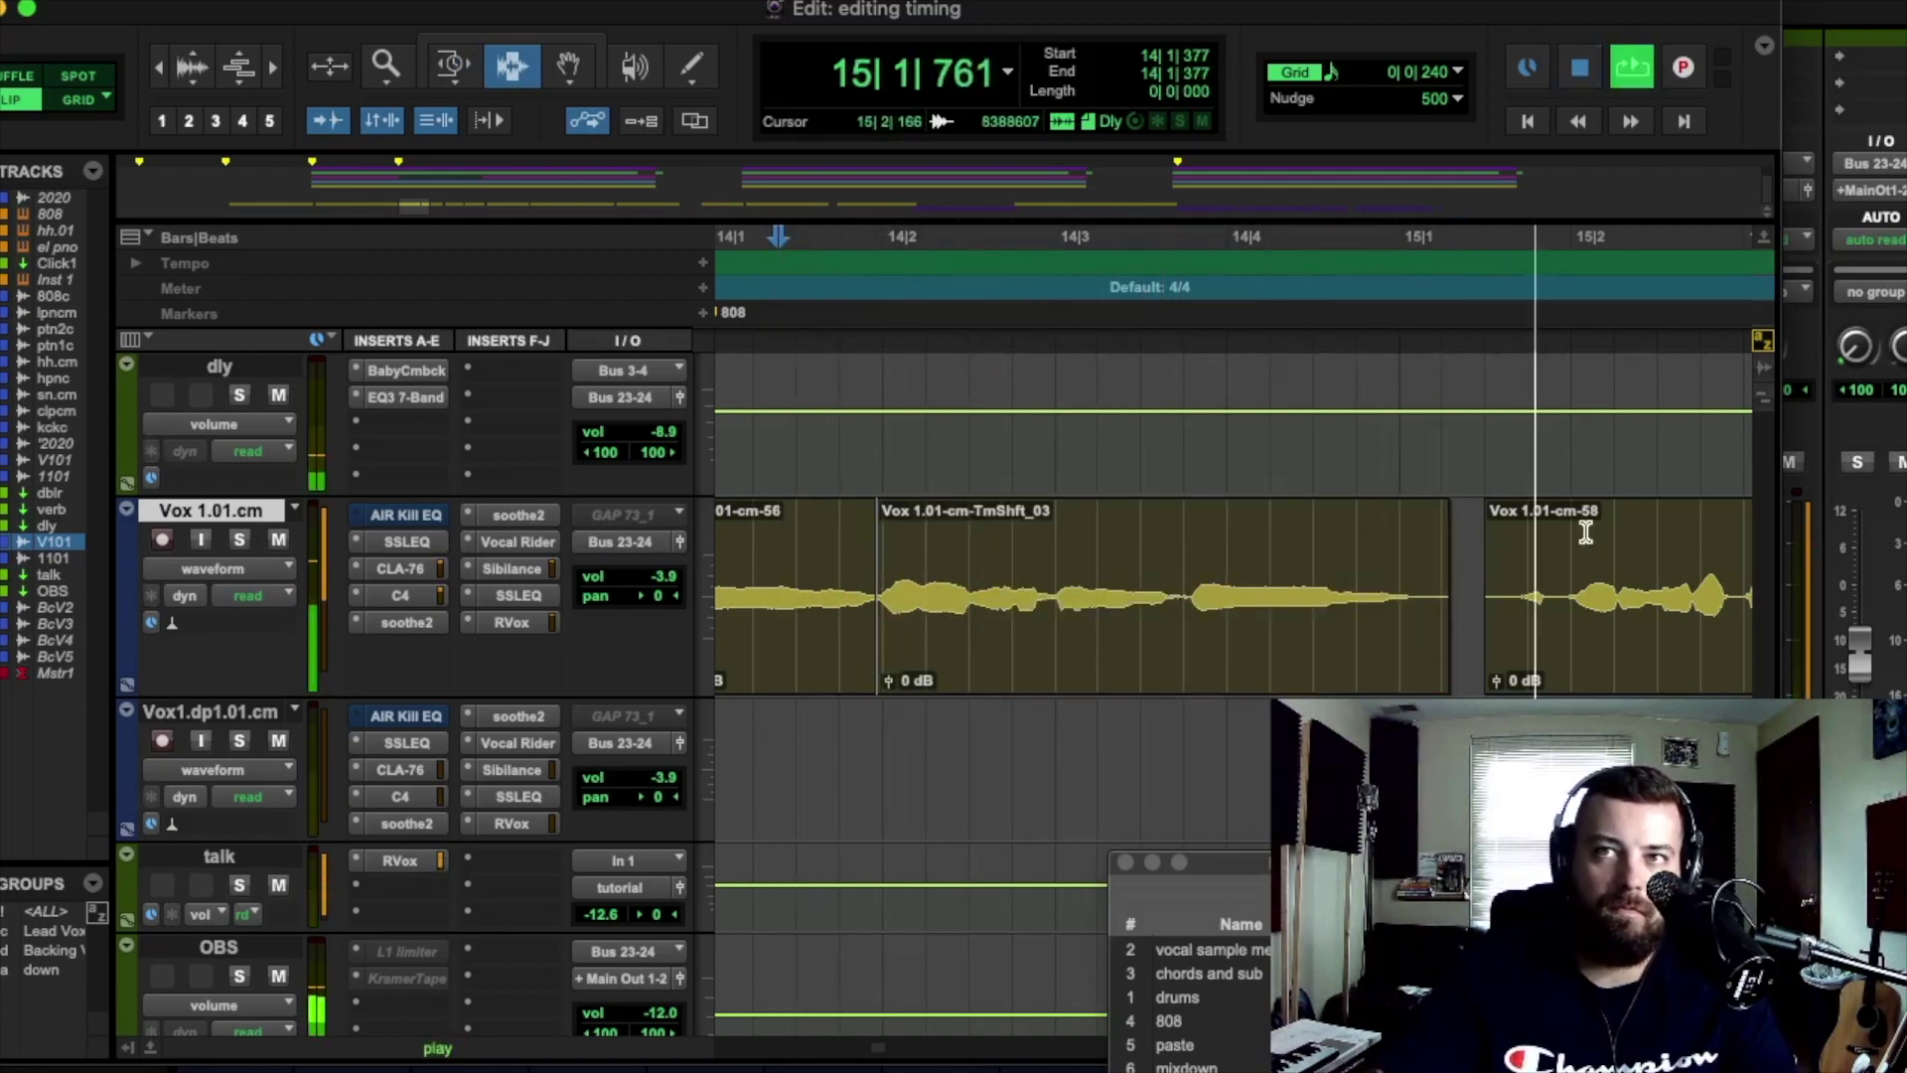
pyautogui.press('space')
pyautogui.click(1445, 595)
pyautogui.press('space')
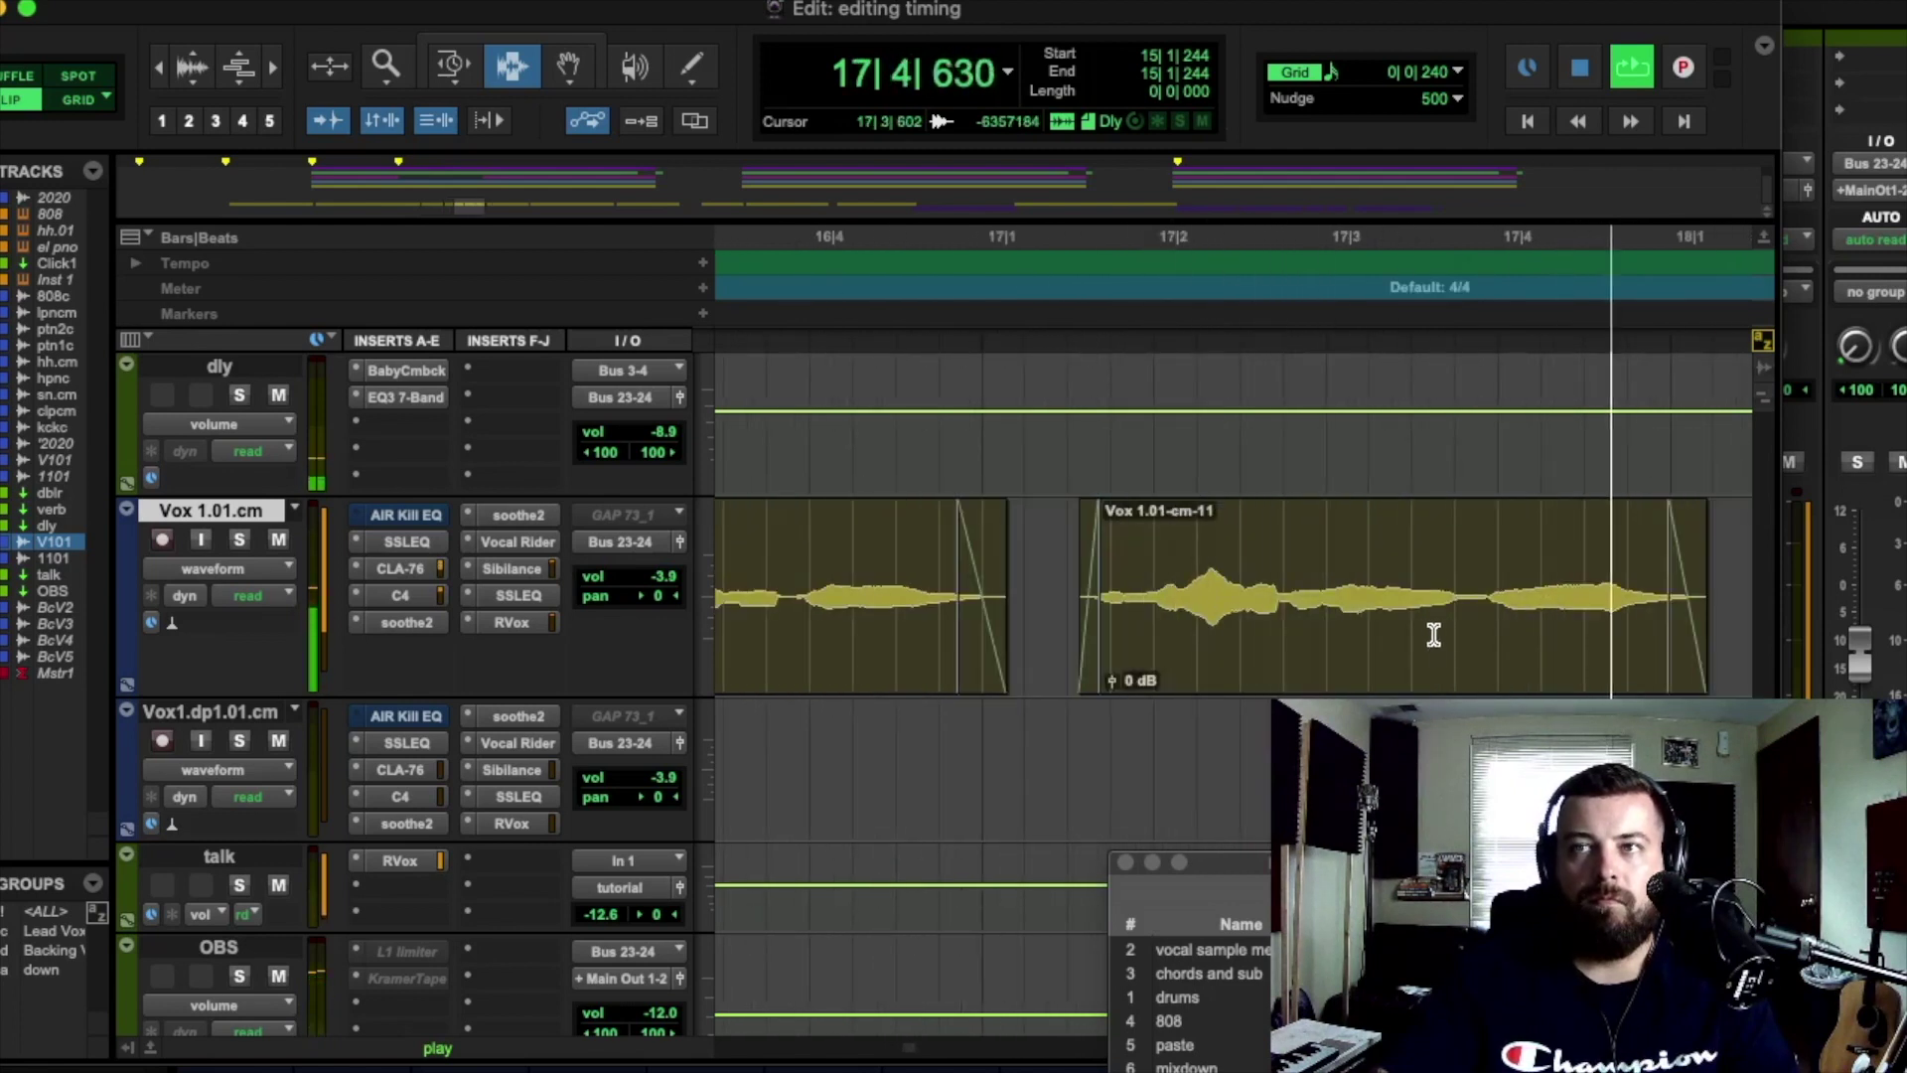
pyautogui.press('space')
pyautogui.press('super+bracketleft')
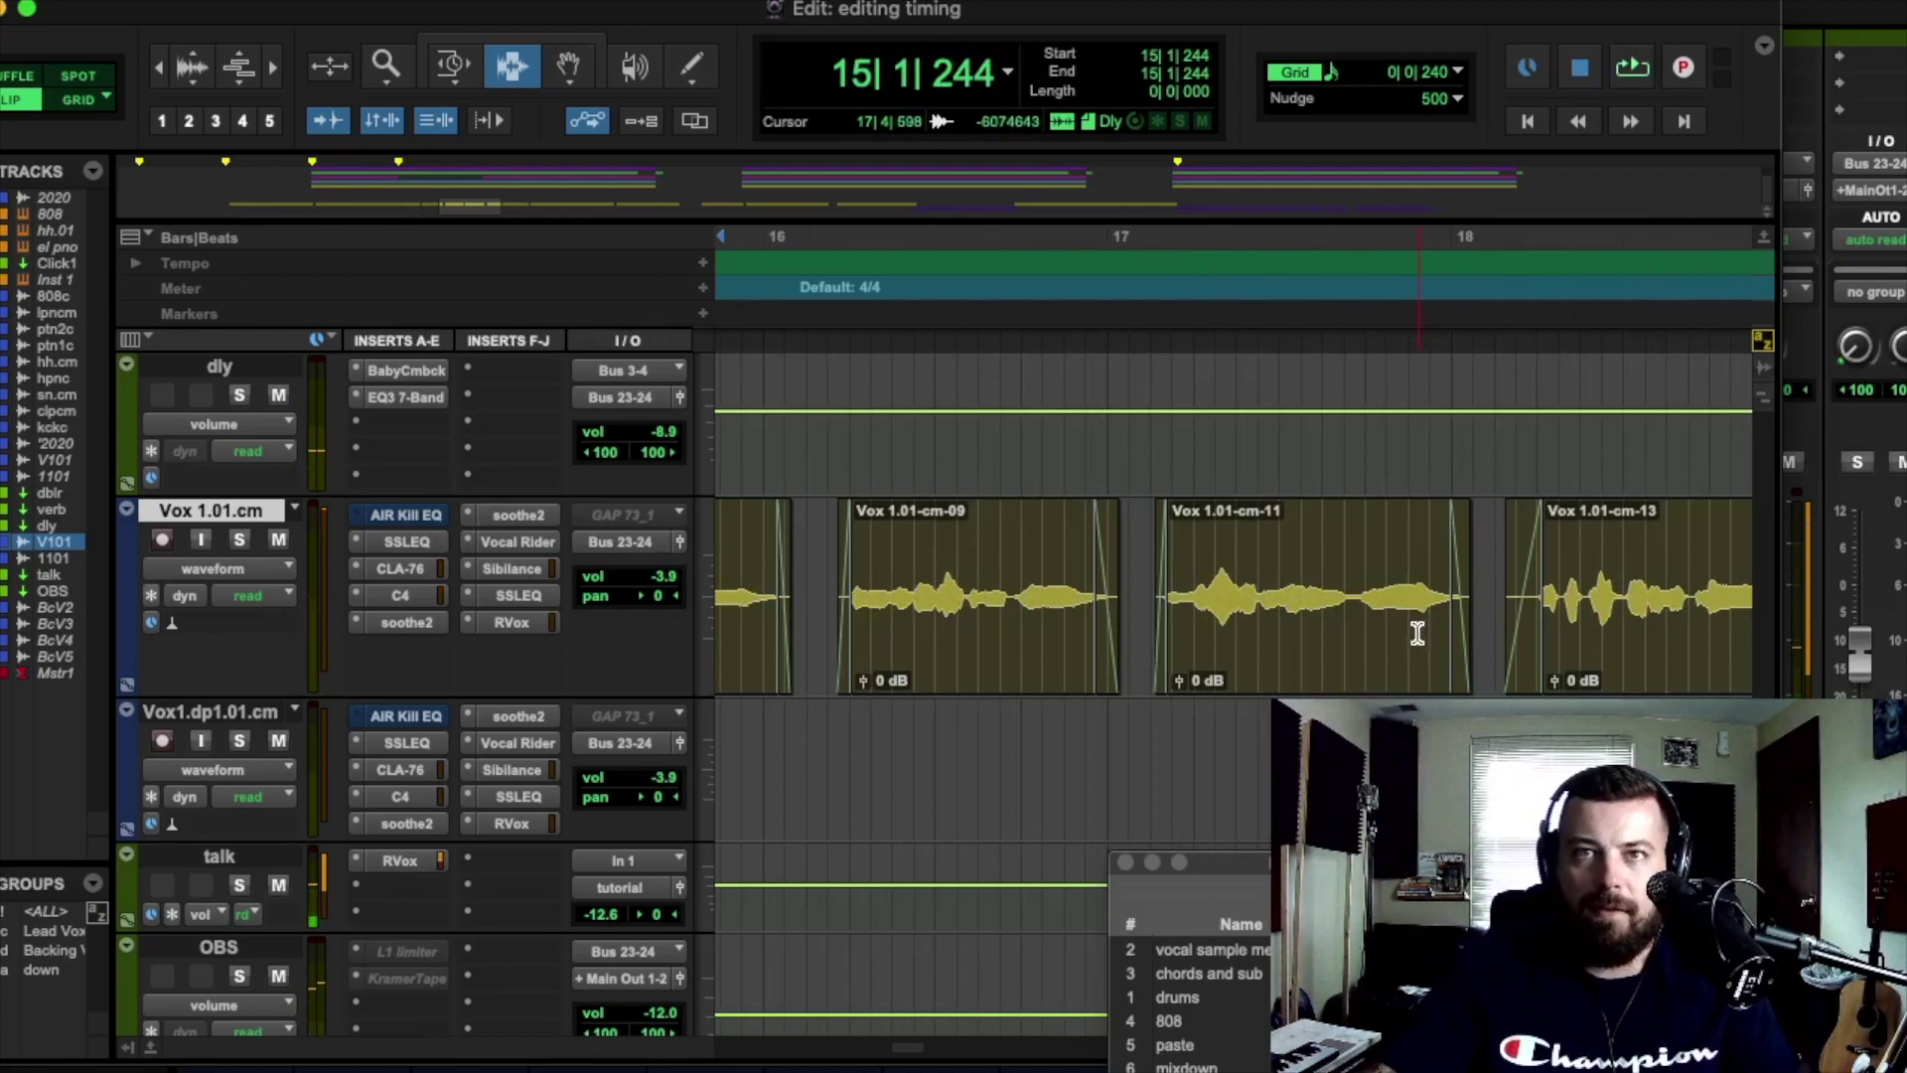
pyautogui.press('super+bracketleft')
pyautogui.click(1189, 588)
pyautogui.press('super+bracketright')
pyautogui.press('super+bracketright')
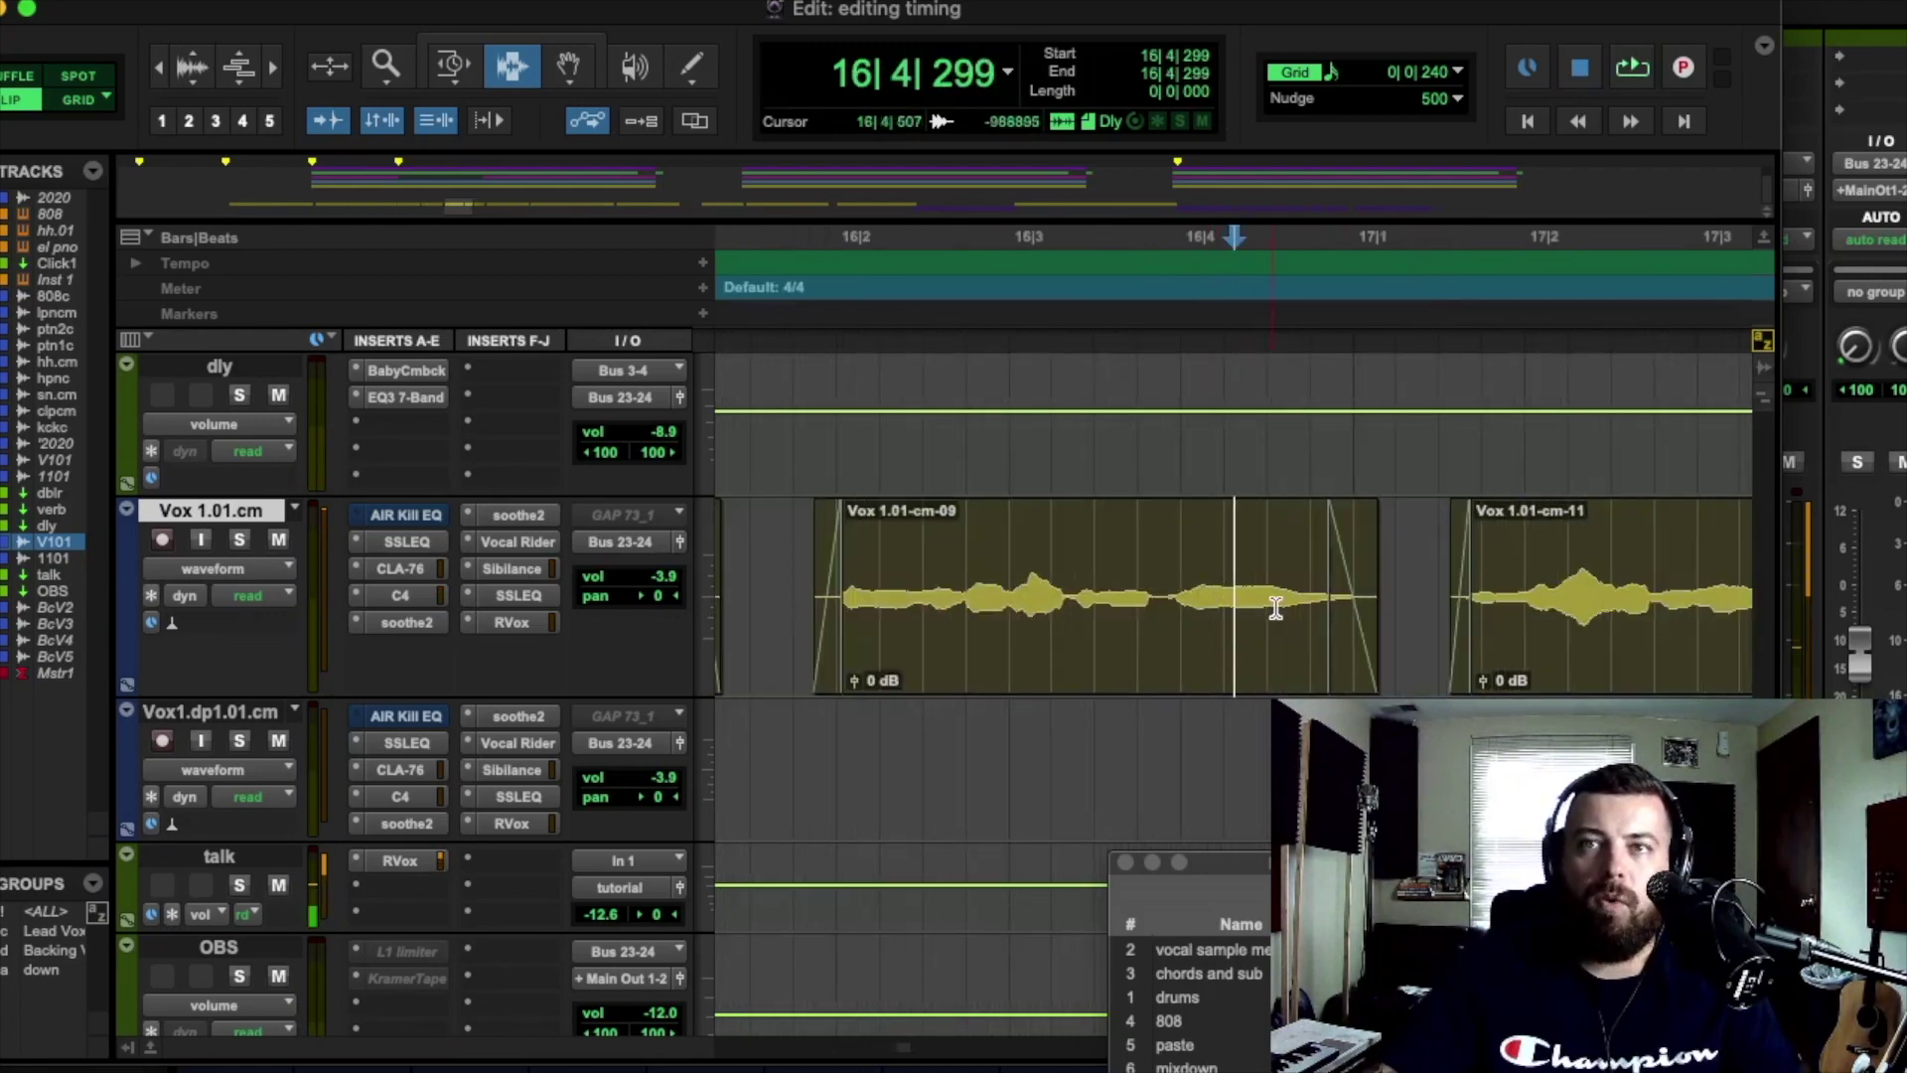
pyautogui.press('super+bracketleft')
pyautogui.press('super+bracketleft')
pyautogui.press('super+bracketleft')
pyautogui.click(1073, 552)
pyautogui.press('super+bracketright')
pyautogui.press('super+bracketright')
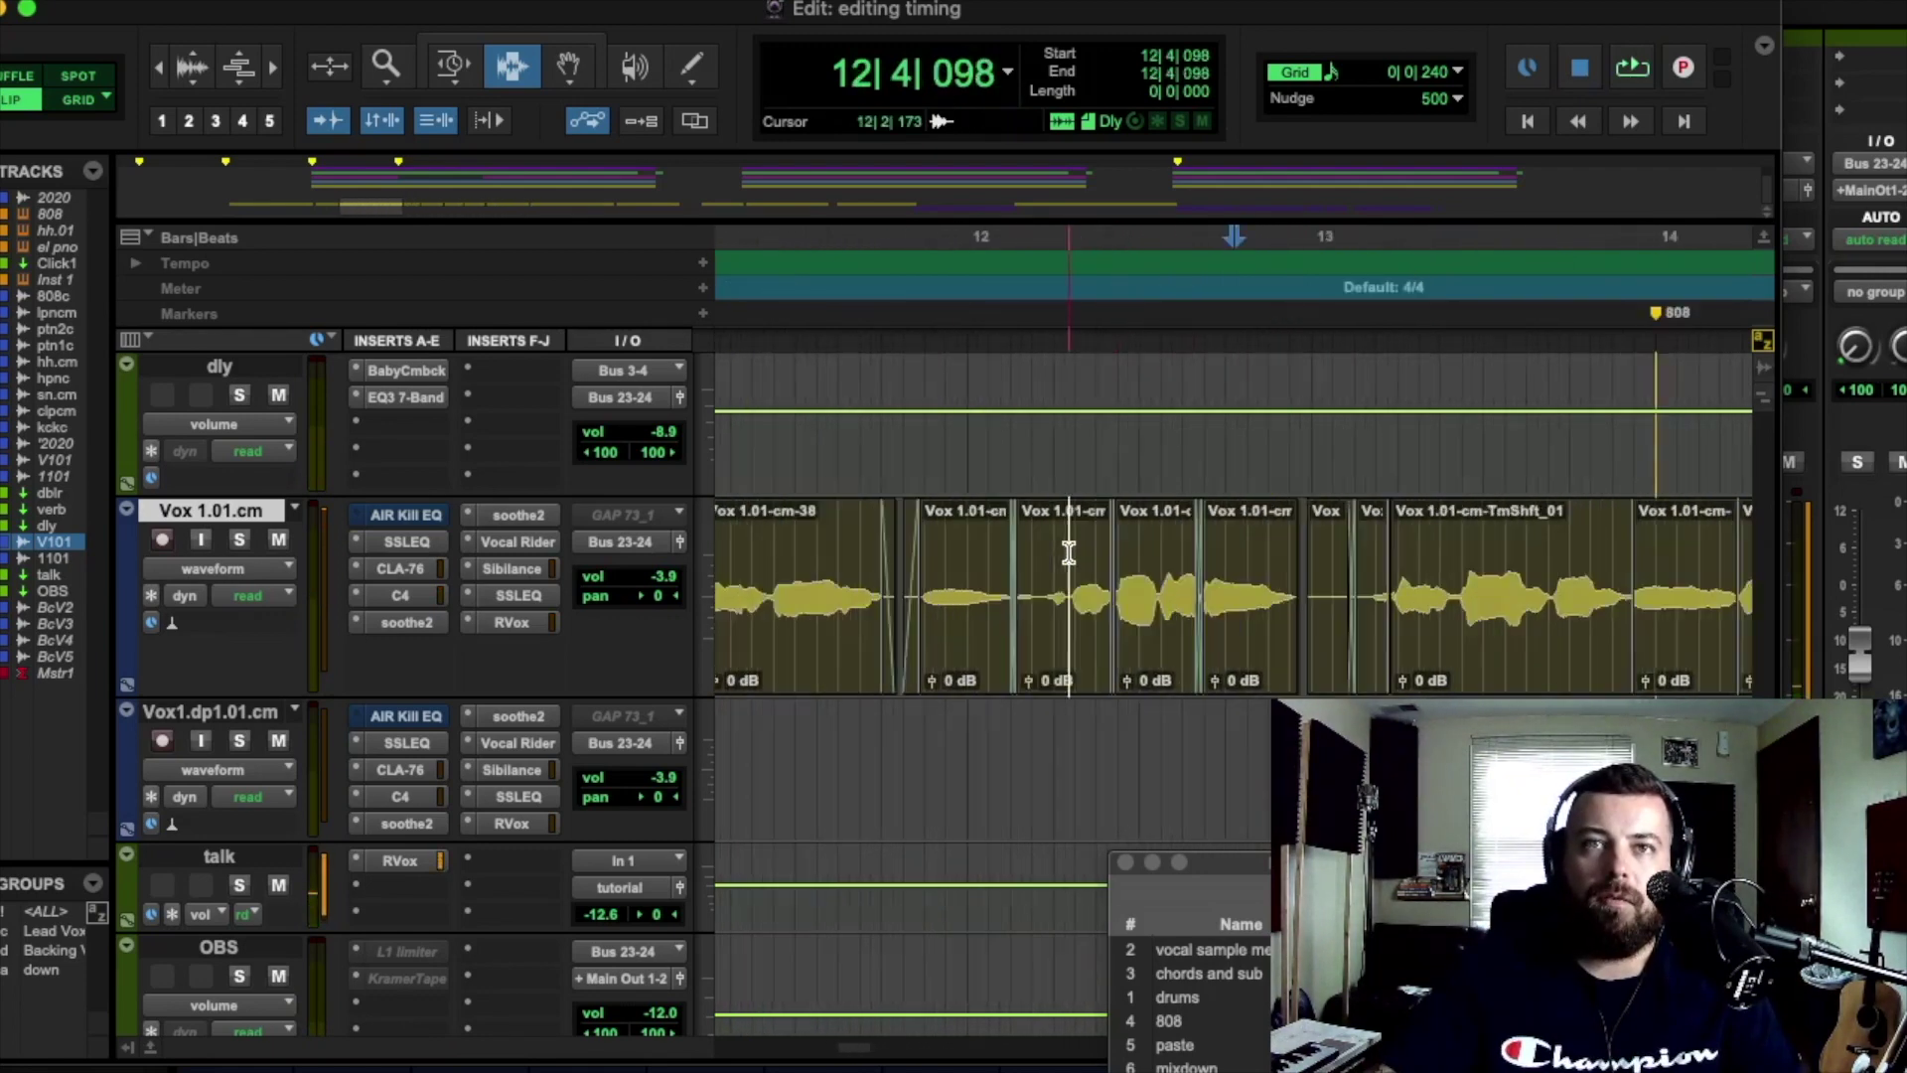
pyautogui.hotkey('alt', 'Tab')
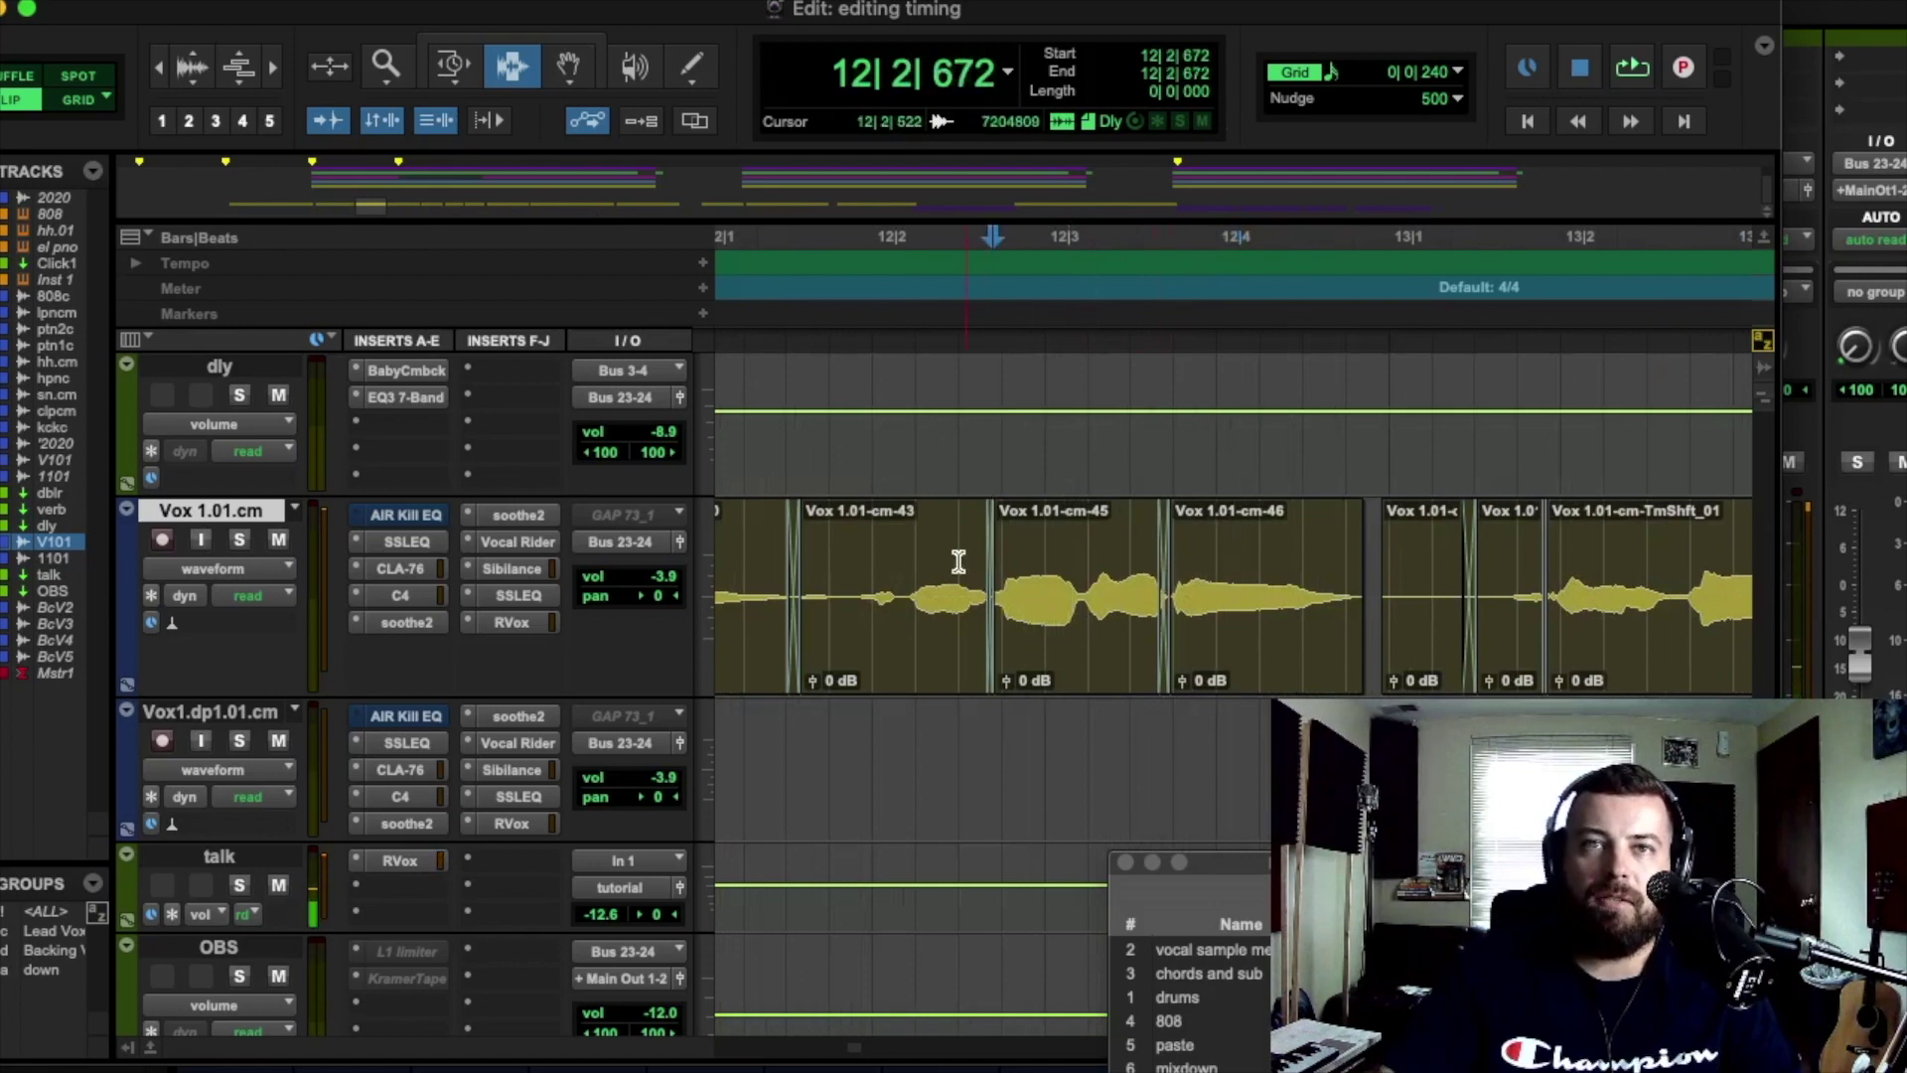
pyautogui.click(988, 560)
pyautogui.press('super+bracketright')
pyautogui.press('super+bracketright')
pyautogui.press('super+bracketright')
pyautogui.click(1214, 535)
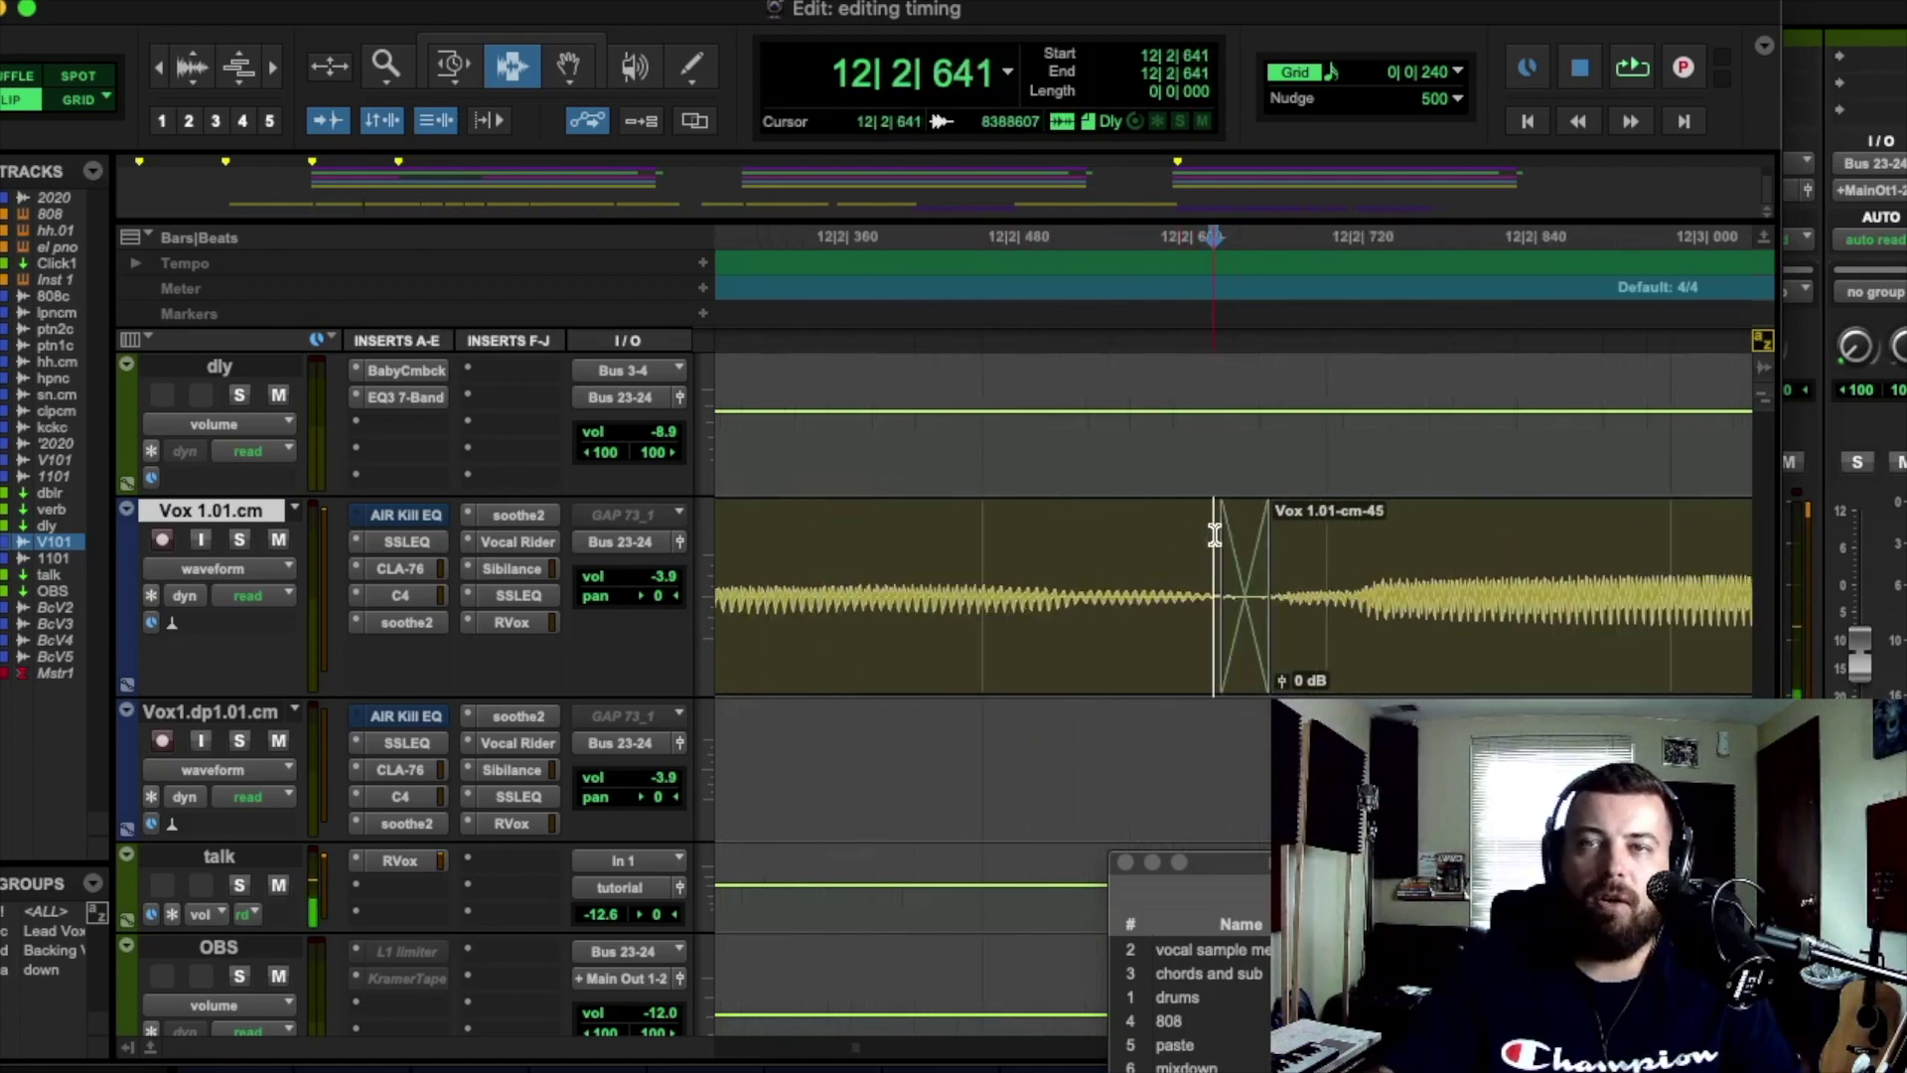
pyautogui.moveTo(1214, 534); pyautogui.dragTo(1281, 556)
pyautogui.press('super+bracketleft')
pyautogui.press('super+bracketleft')
pyautogui.press('super+bracketleft')
pyautogui.click(1014, 540)
pyautogui.press('super+bracketright')
pyautogui.press('super+bracketright')
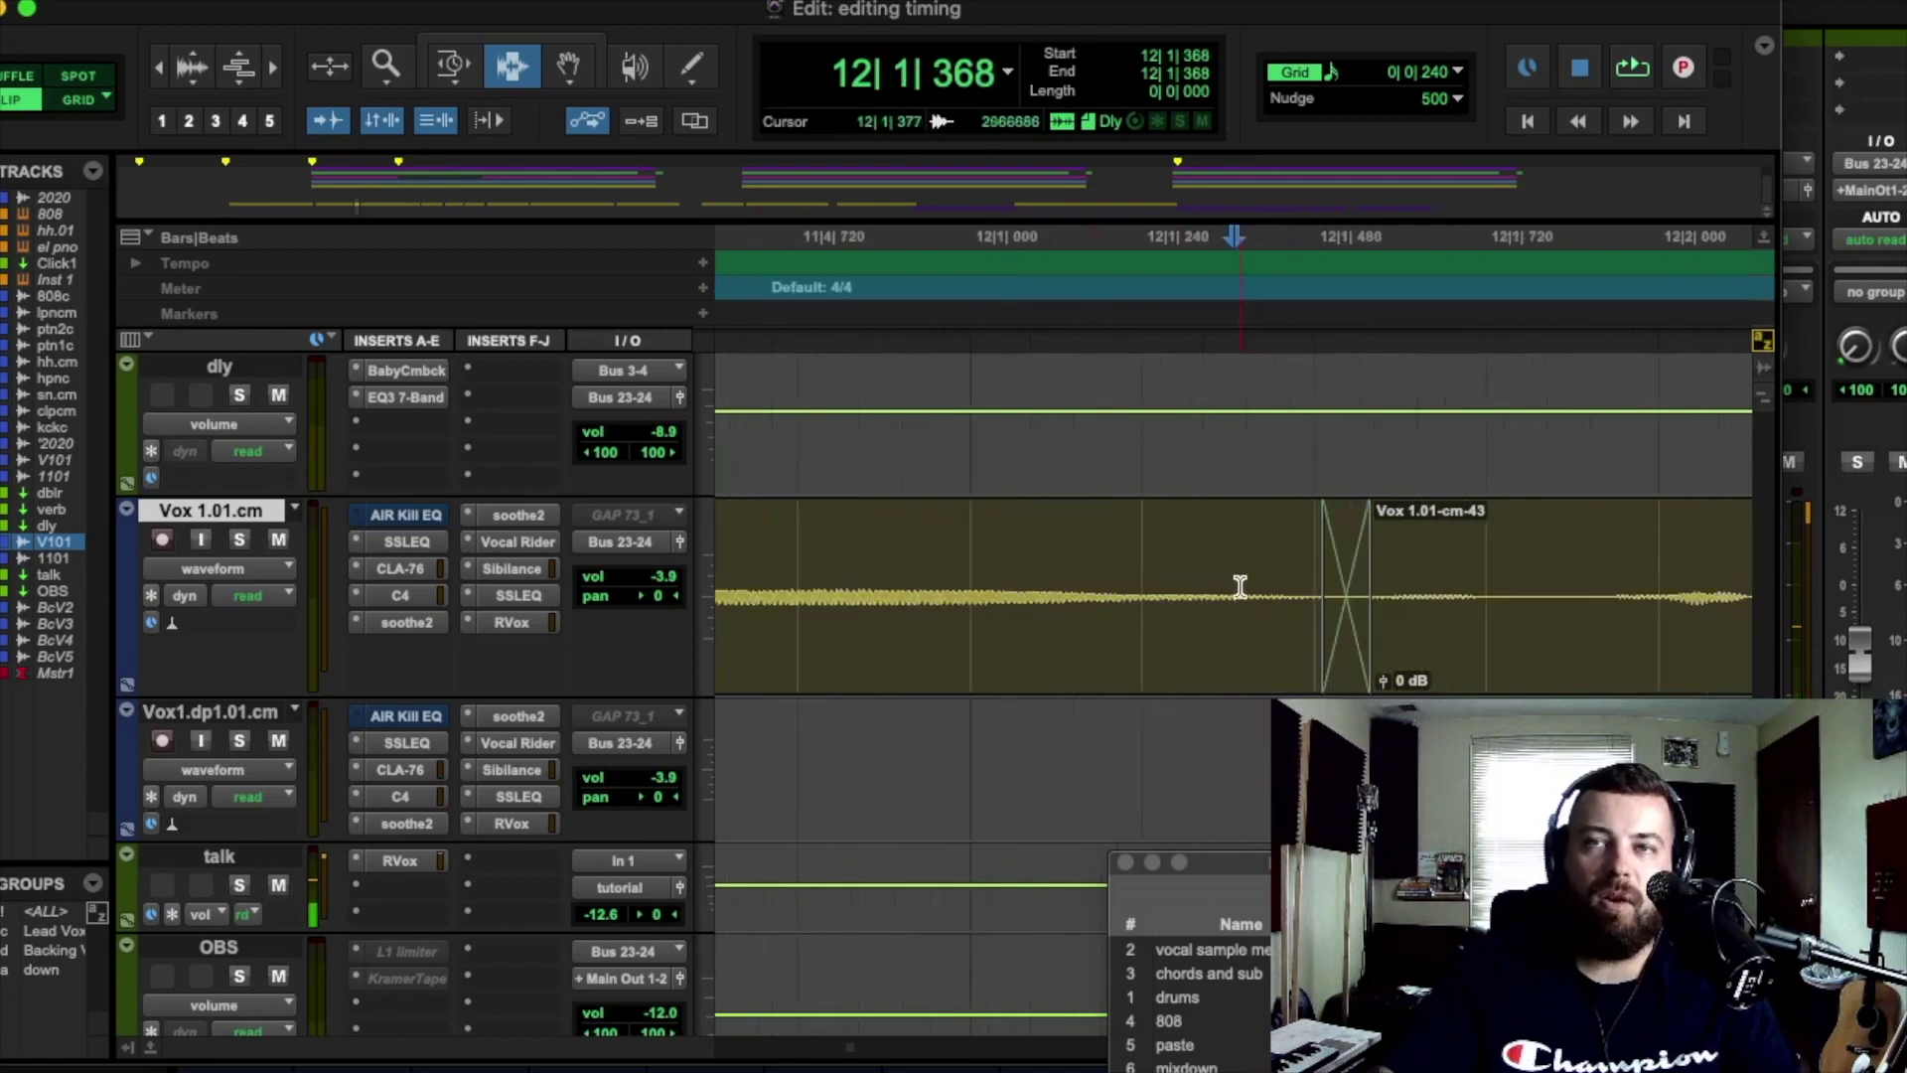
pyautogui.press('super+bracketleft')
pyautogui.press('super+bracketleft')
pyautogui.click(1034, 556)
pyautogui.press('super+bracketleft')
pyautogui.press('super+bracketleft')
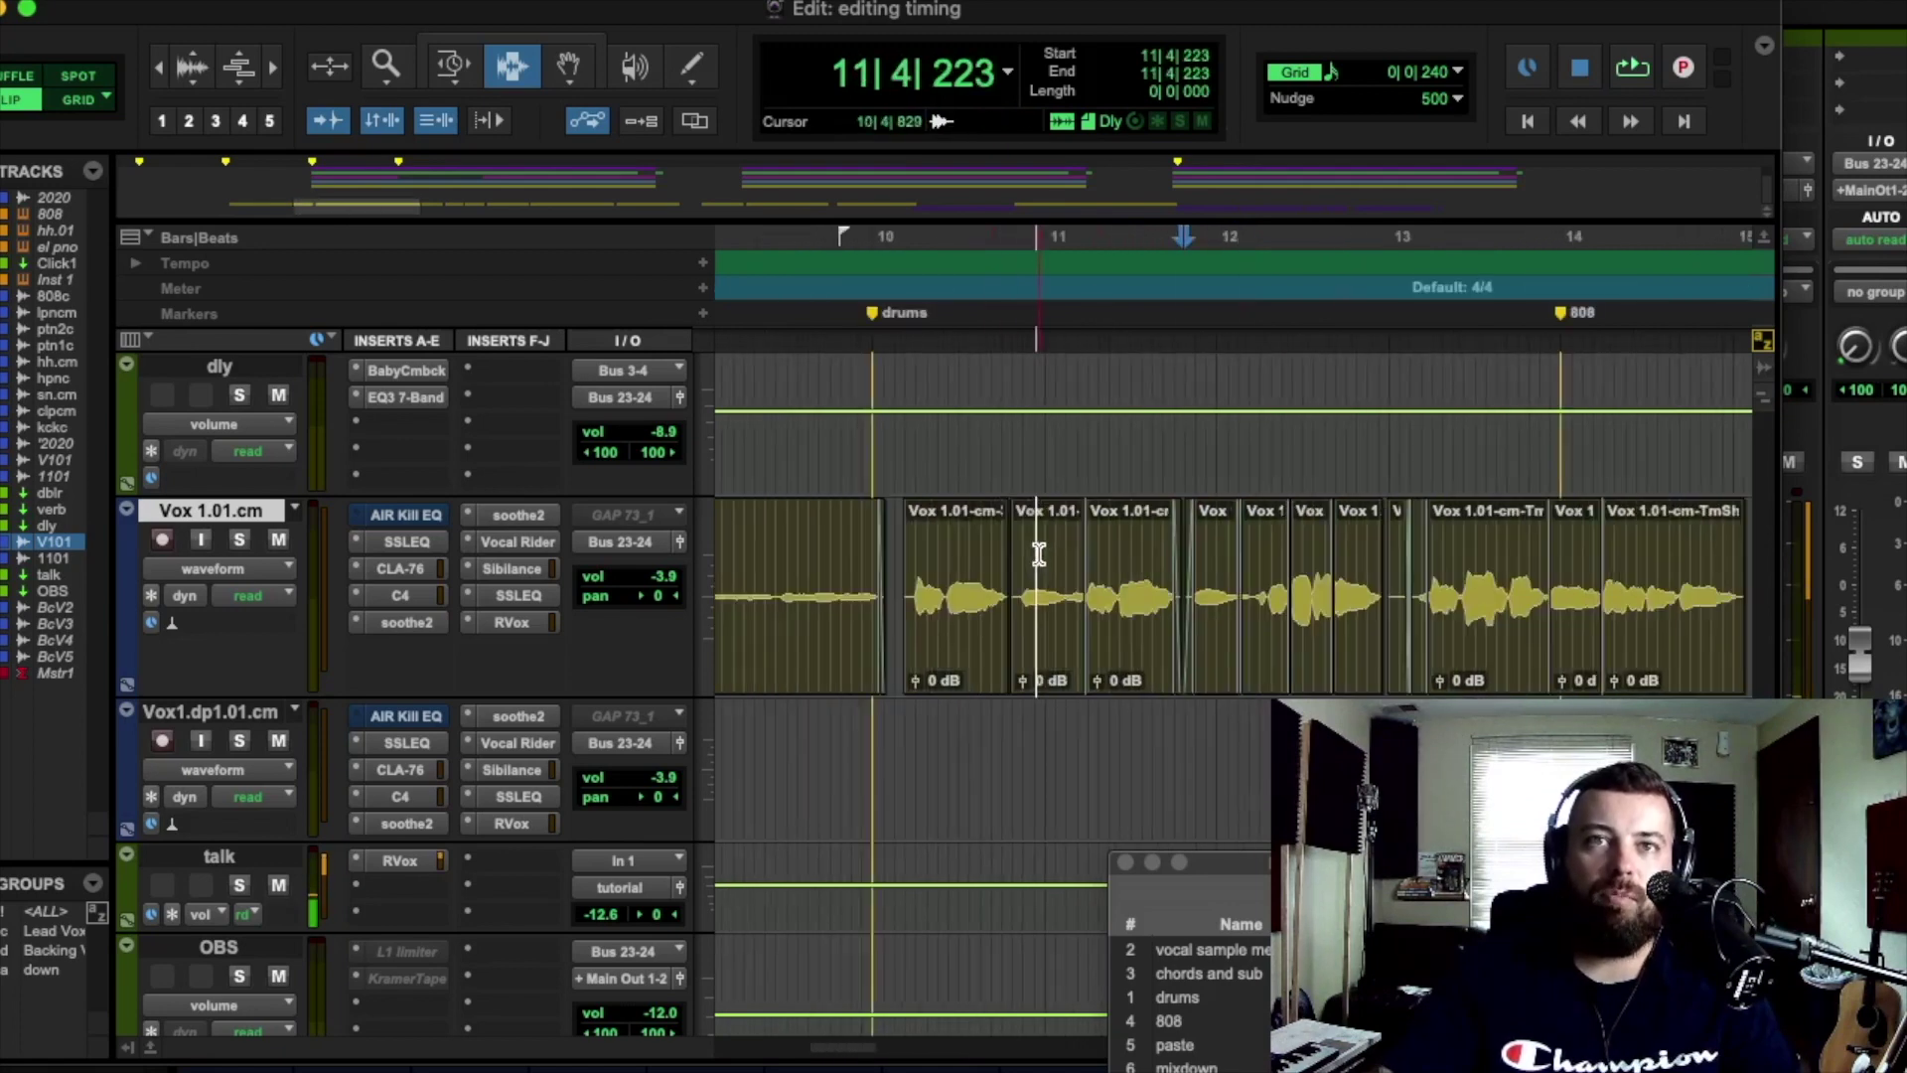
pyautogui.click(914, 561)
pyautogui.press('super+bracketright')
pyautogui.press('super+bracketright')
pyautogui.press('super+bracketright')
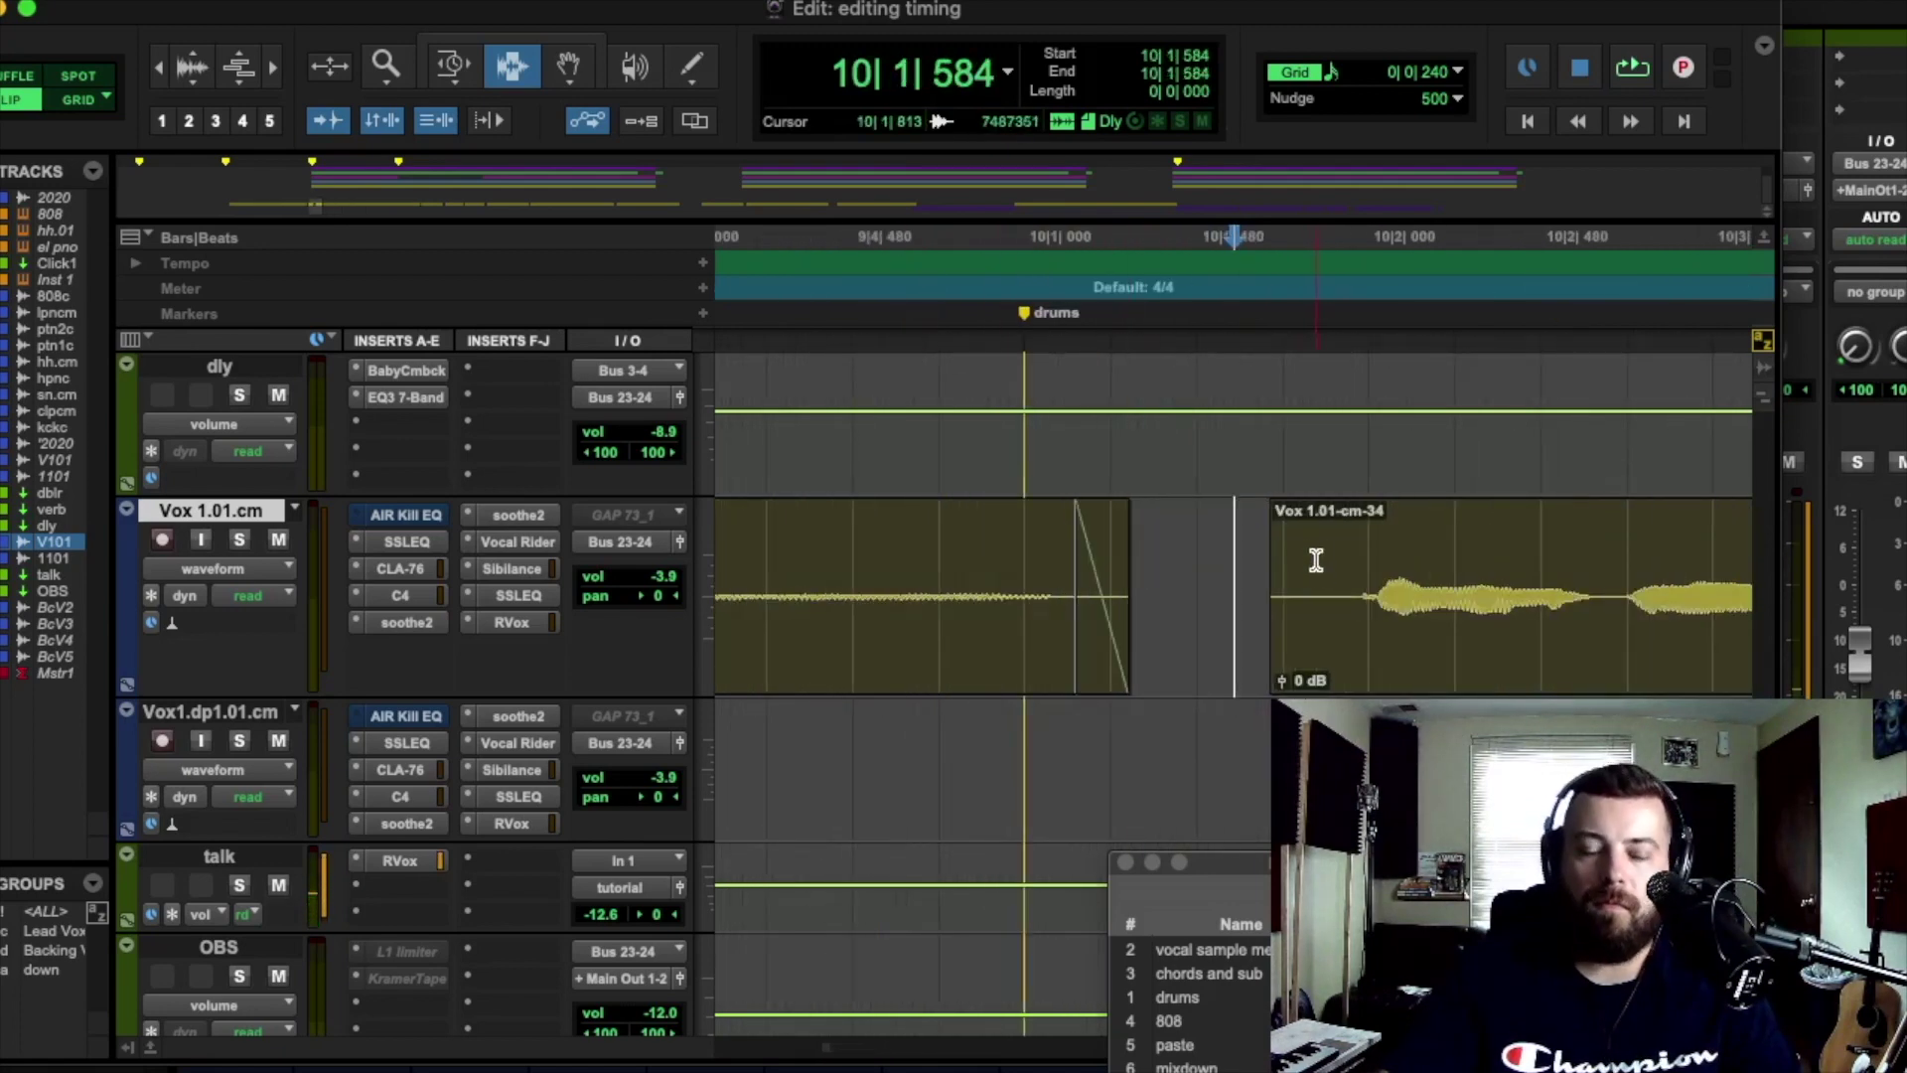
pyautogui.click(1319, 542)
pyautogui.hscroll(-5, 1235, 609)
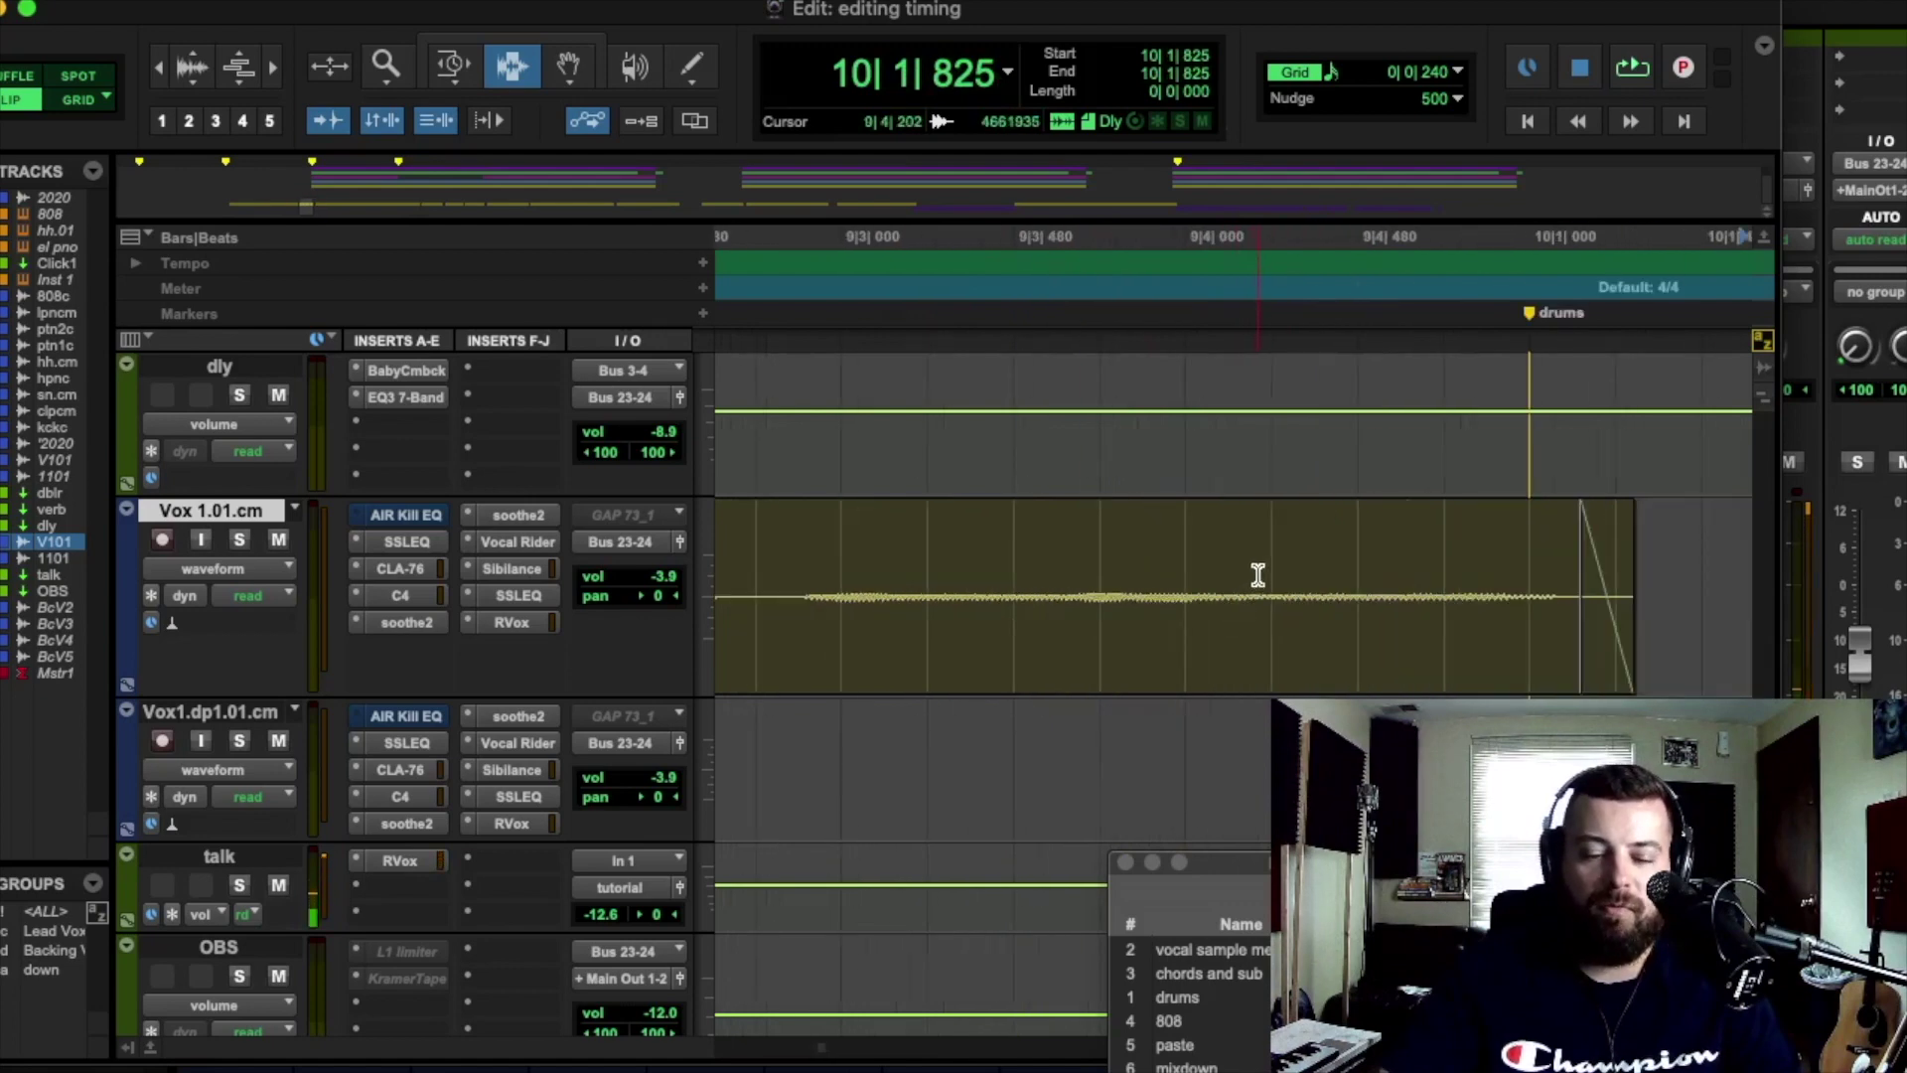
pyautogui.press('super+bracketleft')
pyautogui.press('super+bracketleft')
pyautogui.press('super+bracketleft')
pyautogui.click(1038, 601)
pyautogui.press('super+bracketright')
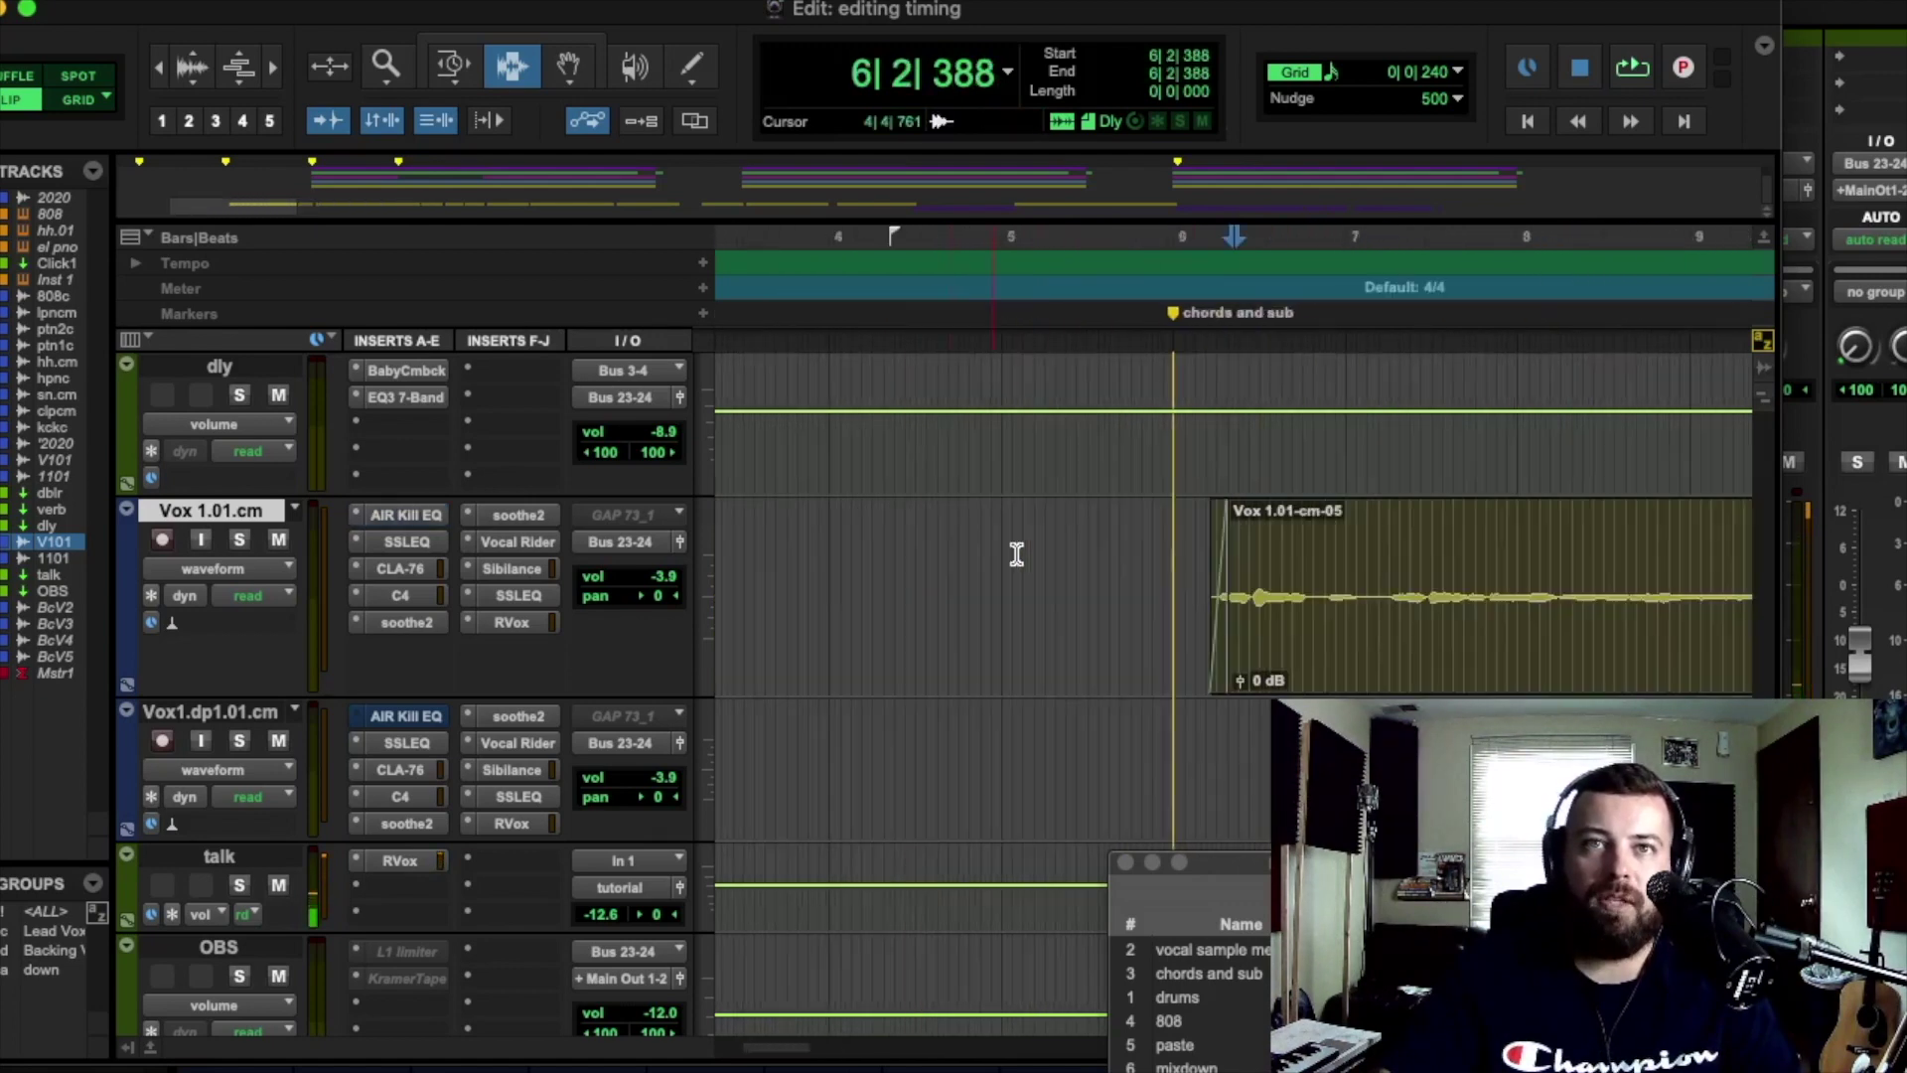
pyautogui.press('super+bracketleft')
pyautogui.press('super+bracketleft')
pyautogui.press('super+bracketleft')
pyautogui.press('super+bracketleft')
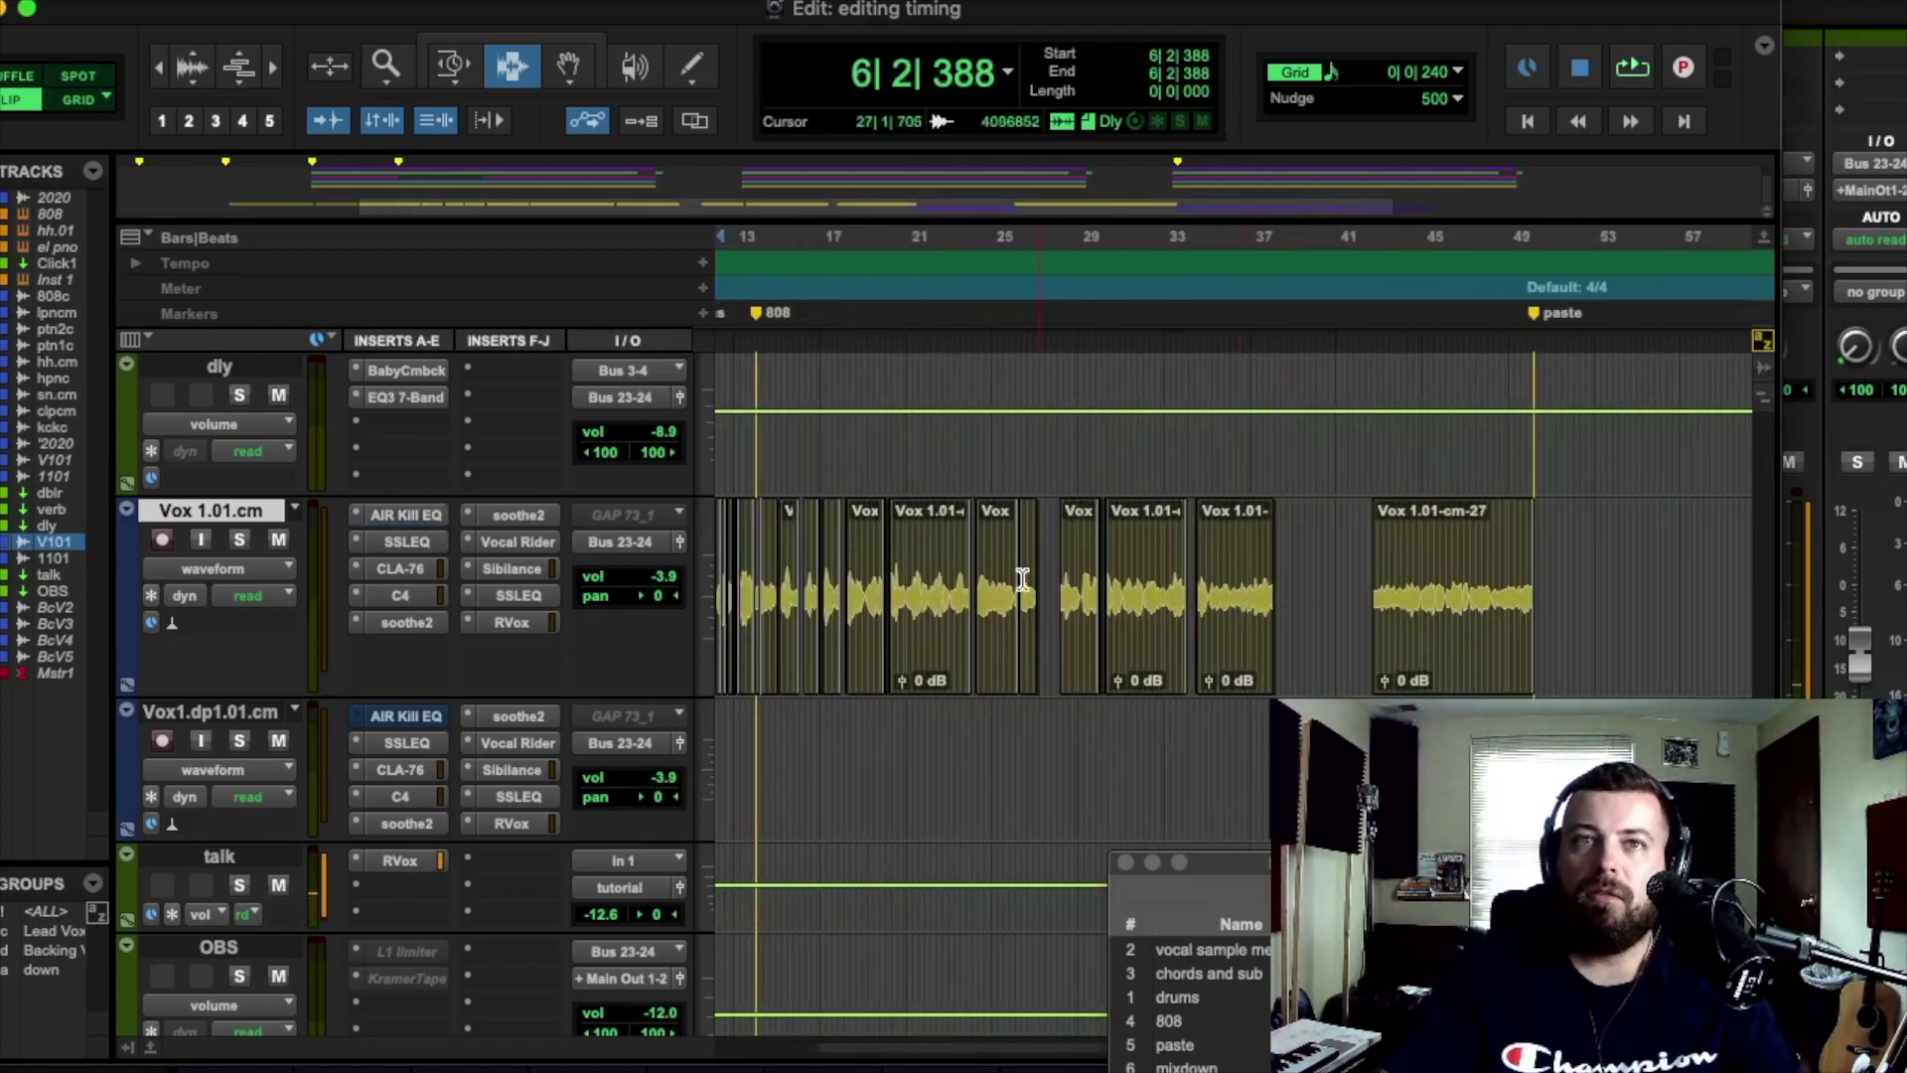
pyautogui.click(792, 566)
pyautogui.press('super+bracketright')
pyautogui.press('super+bracketright')
pyautogui.press('super+bracketright')
pyautogui.press('super+bracketright')
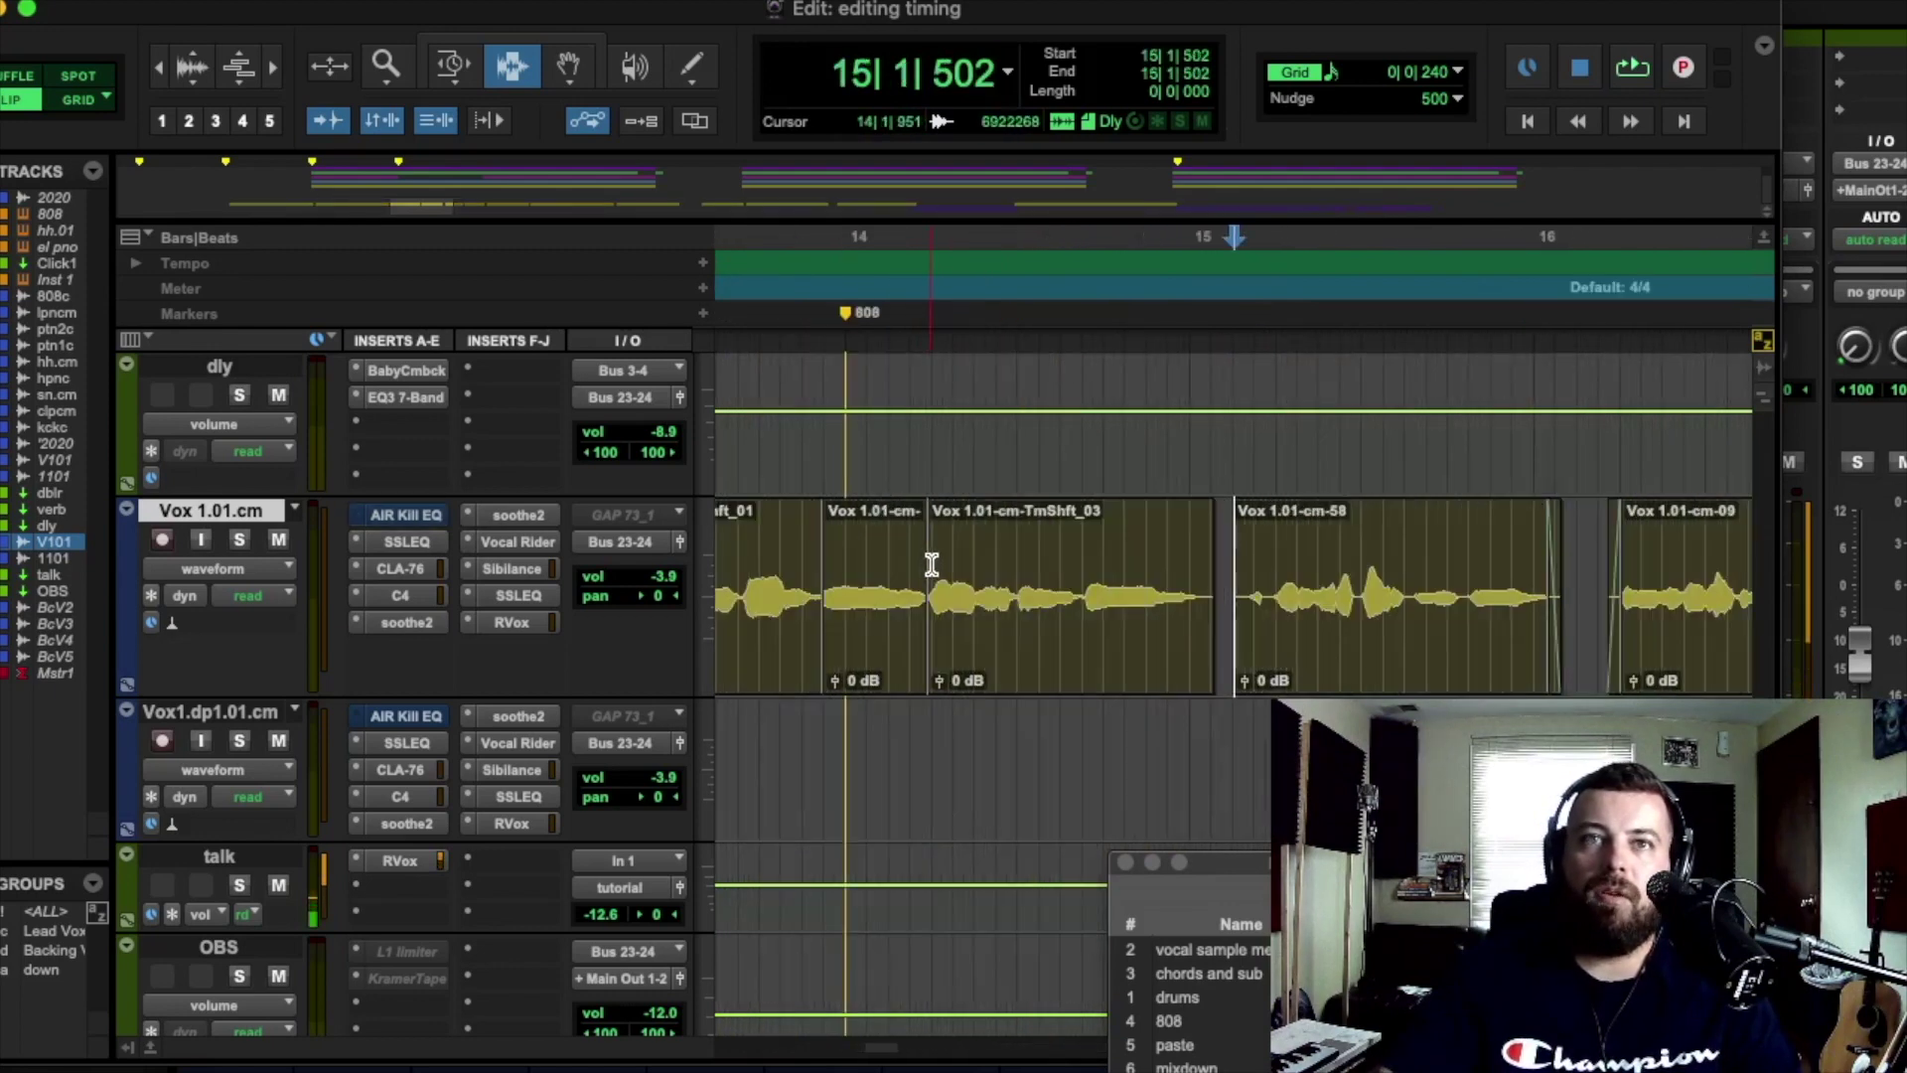